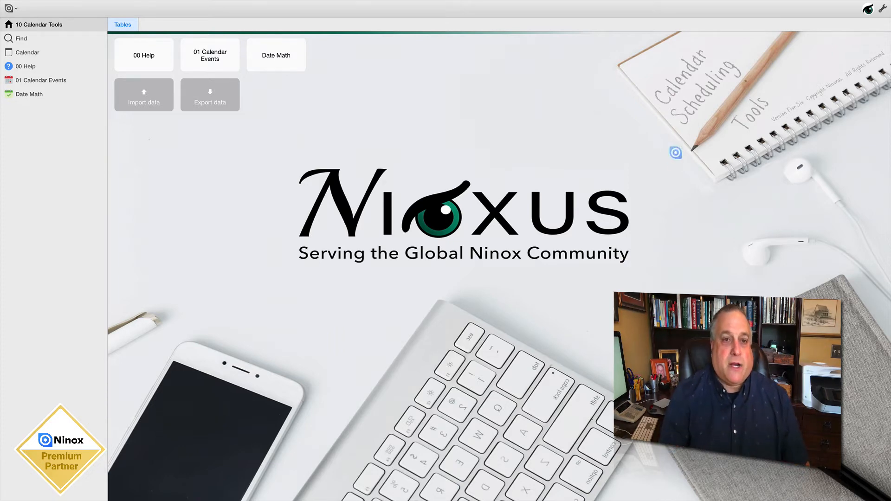
# Open the Date Math table and set the record's Beg Date to May 1, 2019
pyautogui.click(284, 59)
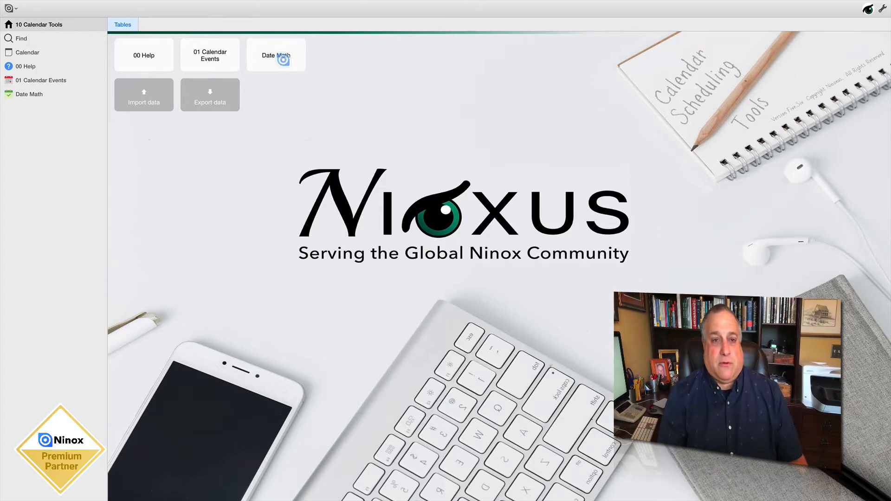
pyautogui.click(204, 52)
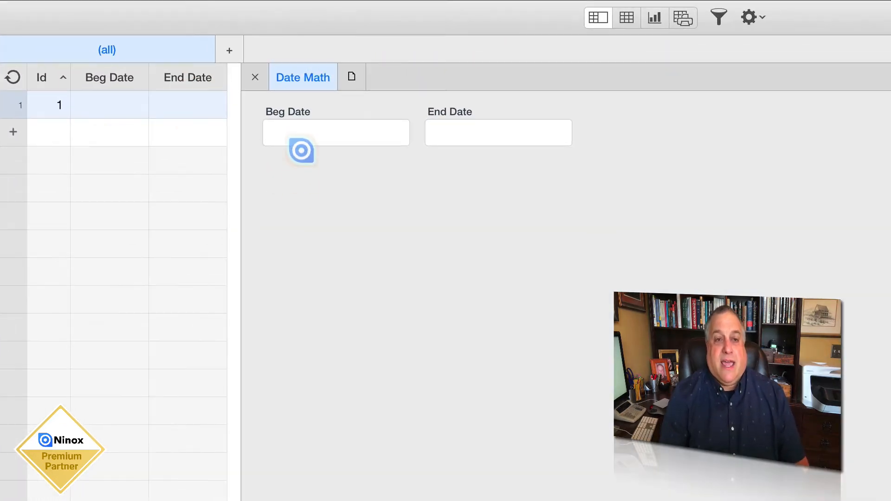
pyautogui.click(304, 134)
pyautogui.click(280, 163)
pyautogui.click(280, 164)
pyautogui.click(280, 163)
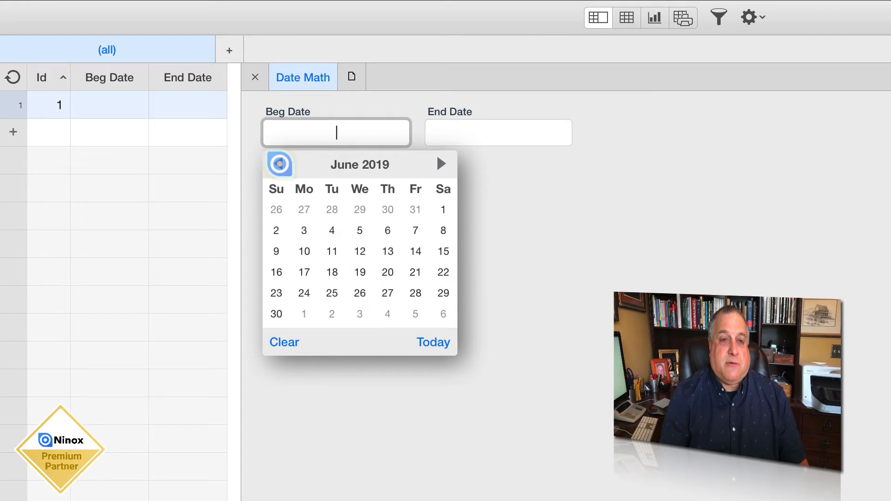
pyautogui.click(280, 163)
pyautogui.click(360, 209)
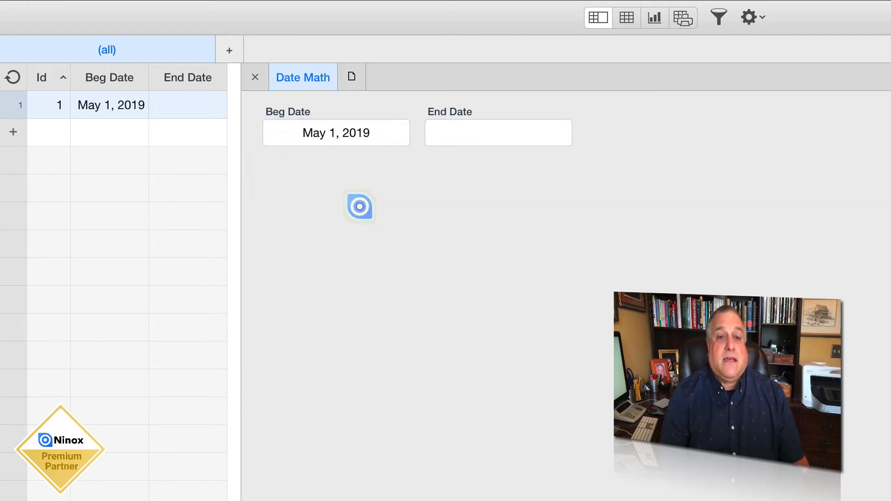
# Set the record's End Date to June 30, 2019
pyautogui.click(441, 141)
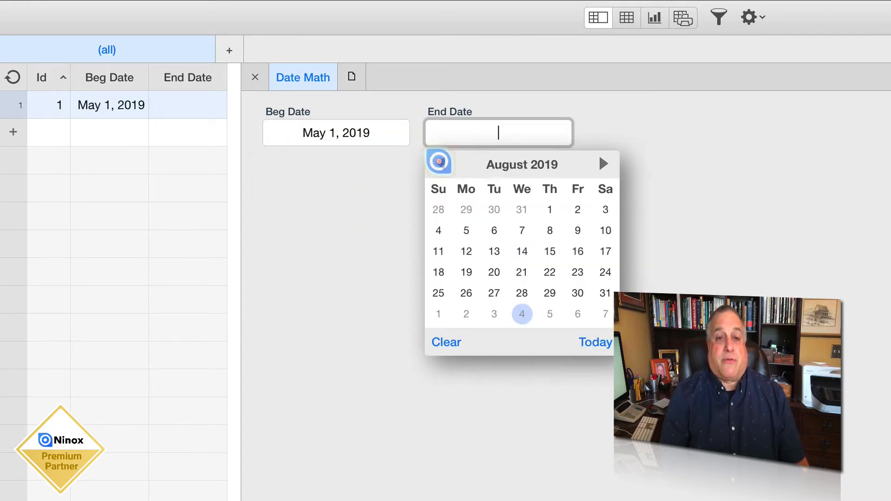
pyautogui.click(440, 163)
pyautogui.click(441, 163)
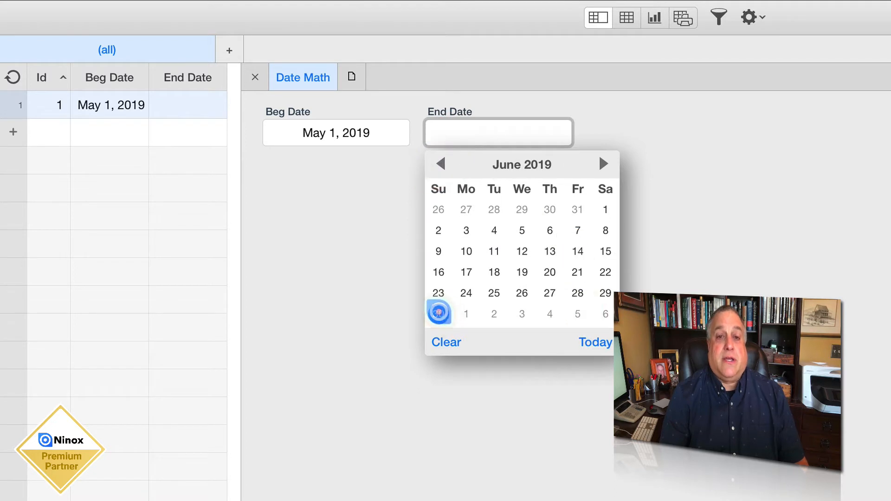
pyautogui.click(439, 314)
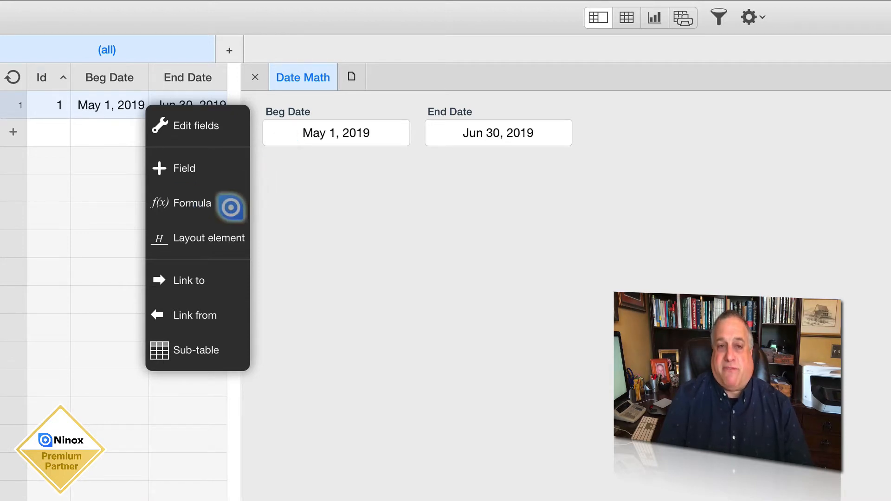
# Change the year of the Beg Date to 2004, keeping May 1
pyautogui.click(325, 133)
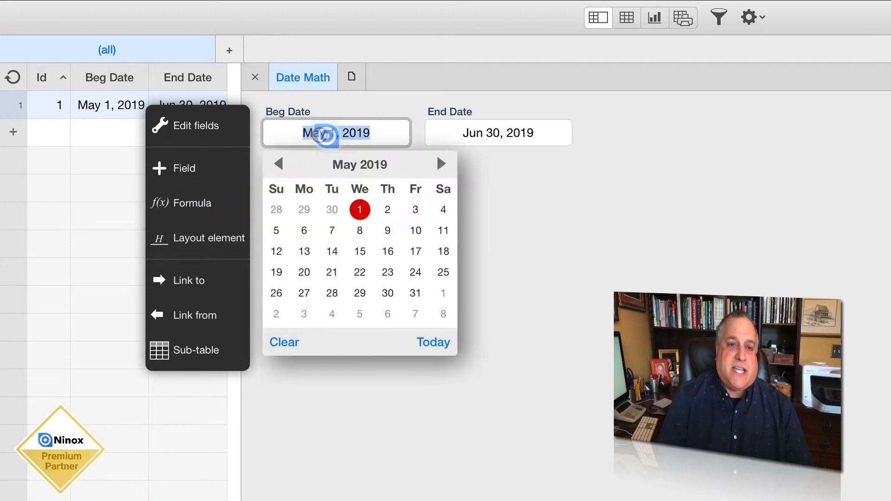
pyautogui.click(366, 134)
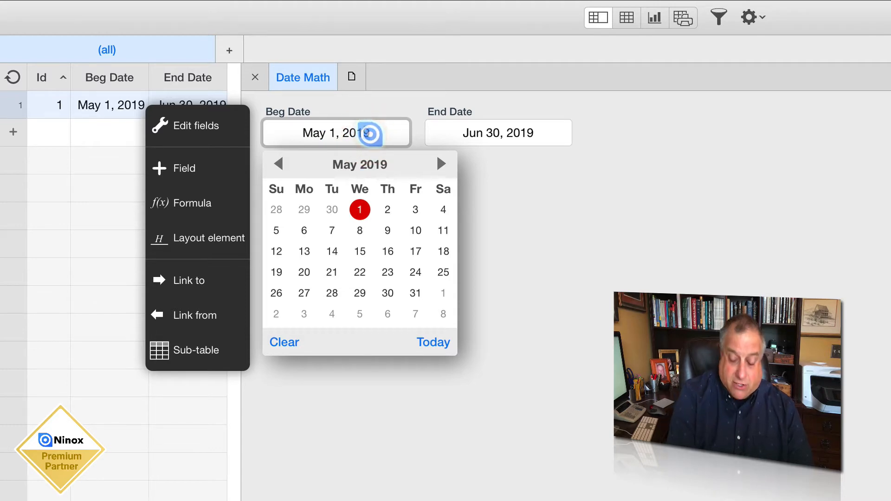
pyautogui.press('BackSpace')
pyautogui.press('BackSpace')
pyautogui.write('0')
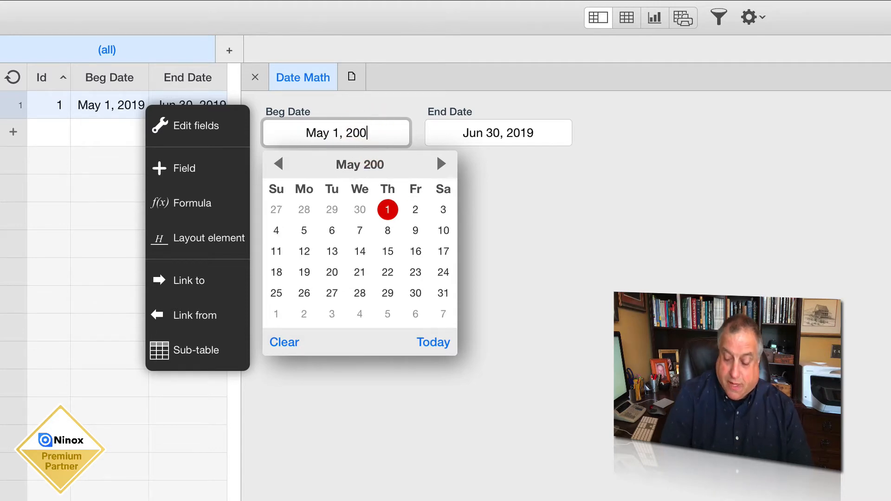
pyautogui.write('4')
pyautogui.click(527, 210)
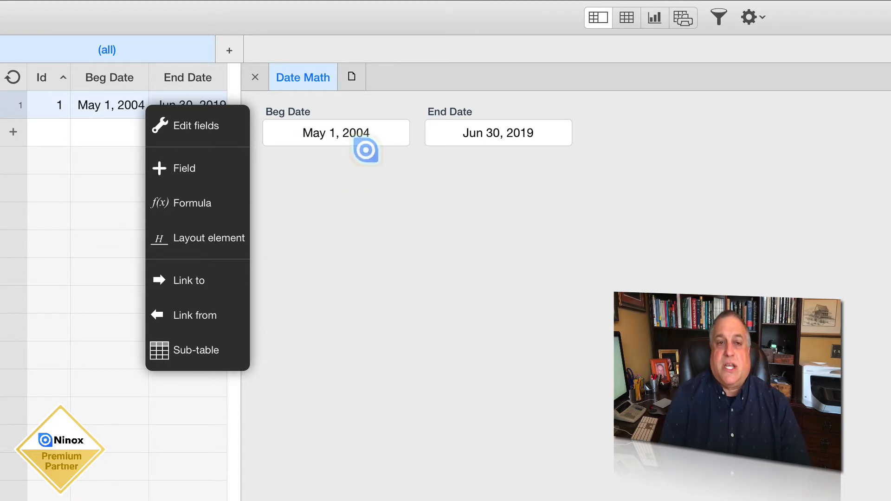
# Add a formula field to the Date Math form with the expression age('Beg Date')
pyautogui.click(190, 203)
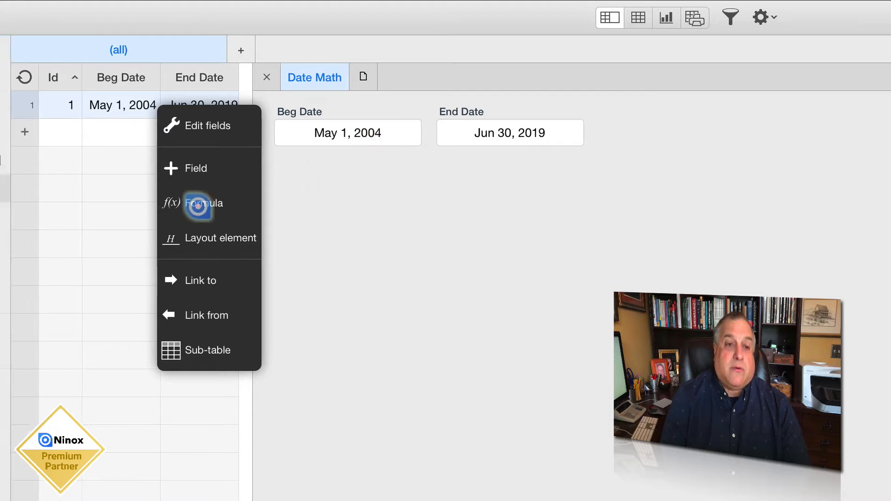
pyautogui.click(285, 207)
pyautogui.click(268, 189)
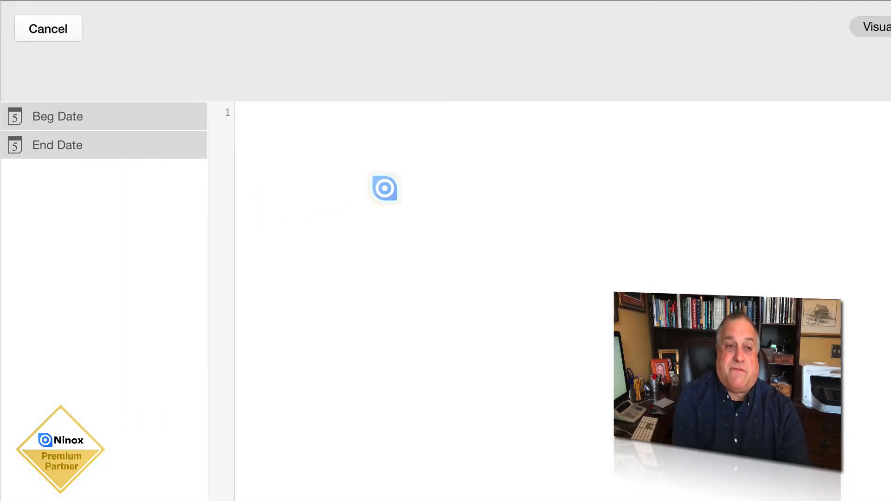
pyautogui.write('age(')
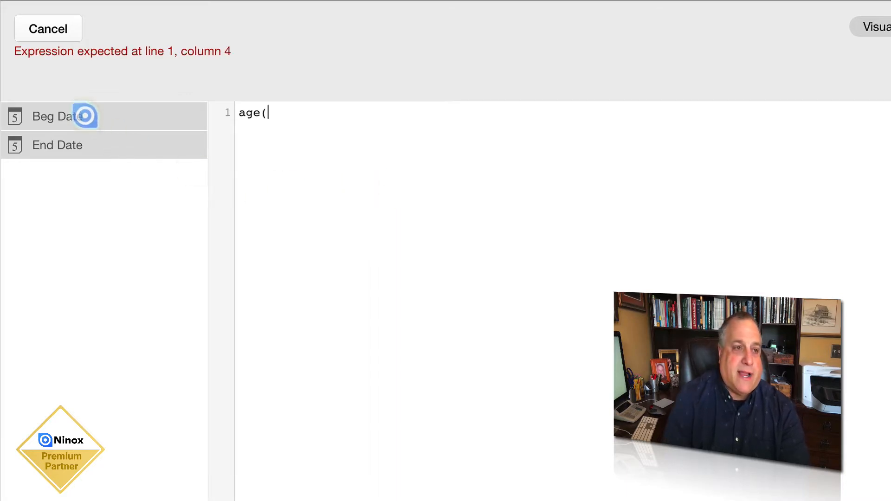
pyautogui.click(84, 115)
pyautogui.write(')')
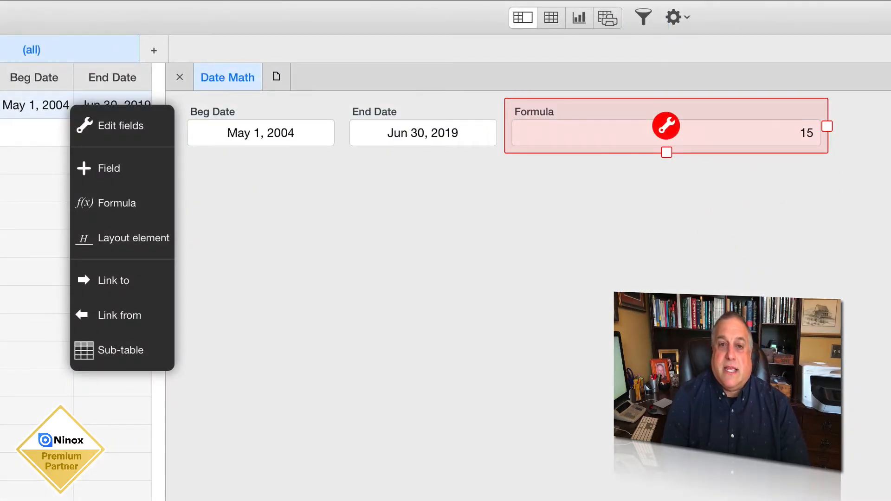
# Rename the new formula field as Age and narrow it to the width of the date fields
pyautogui.click(538, 112)
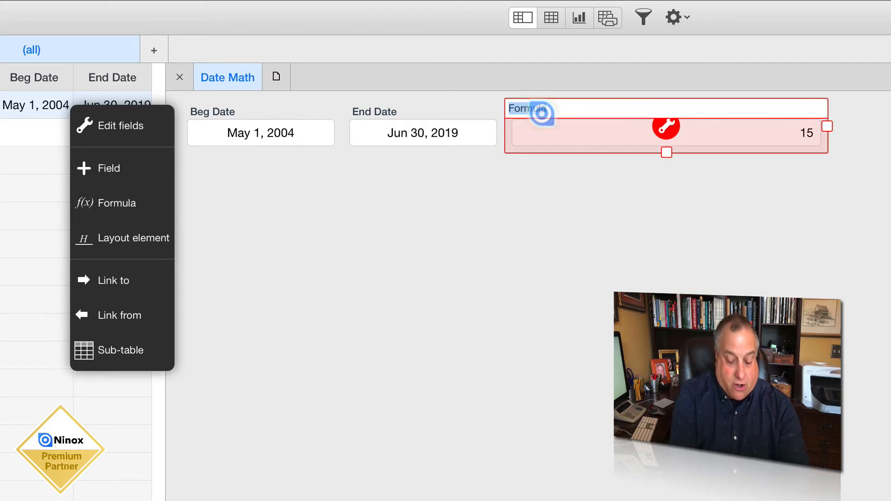
pyautogui.write('Age')
pyautogui.click(587, 199)
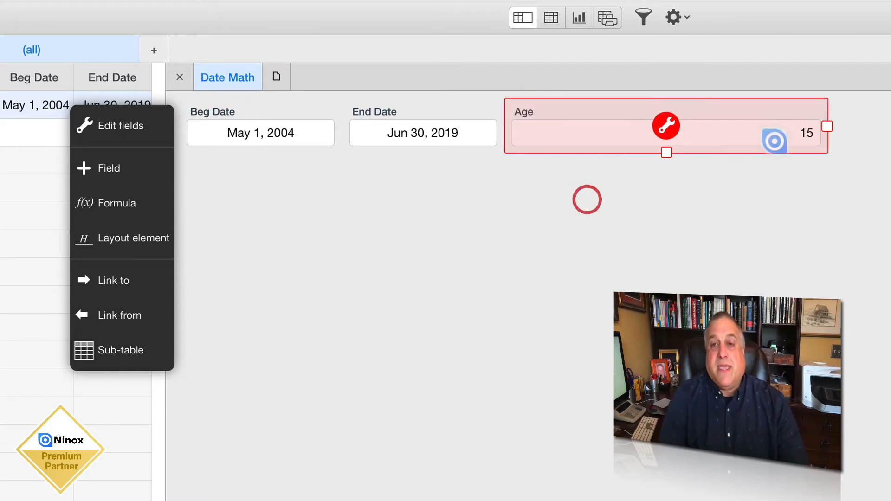
pyautogui.moveTo(807, 127); pyautogui.dragTo(563, 149)
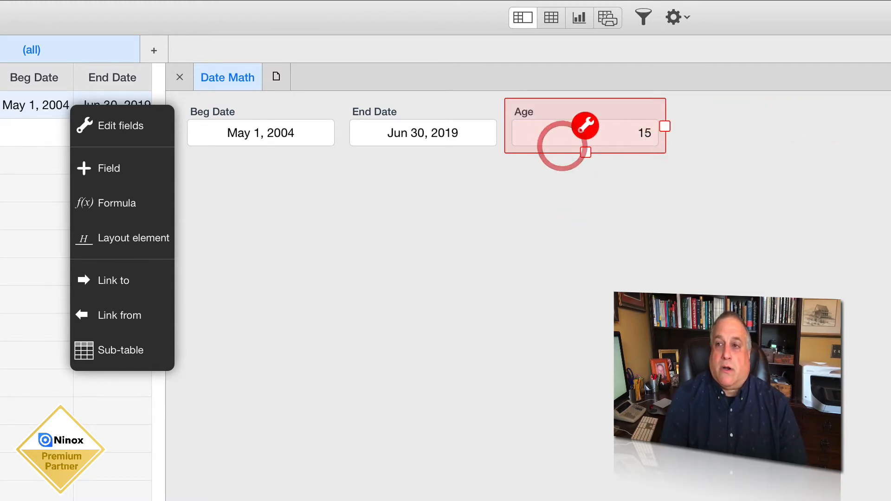
pyautogui.press('Escape')
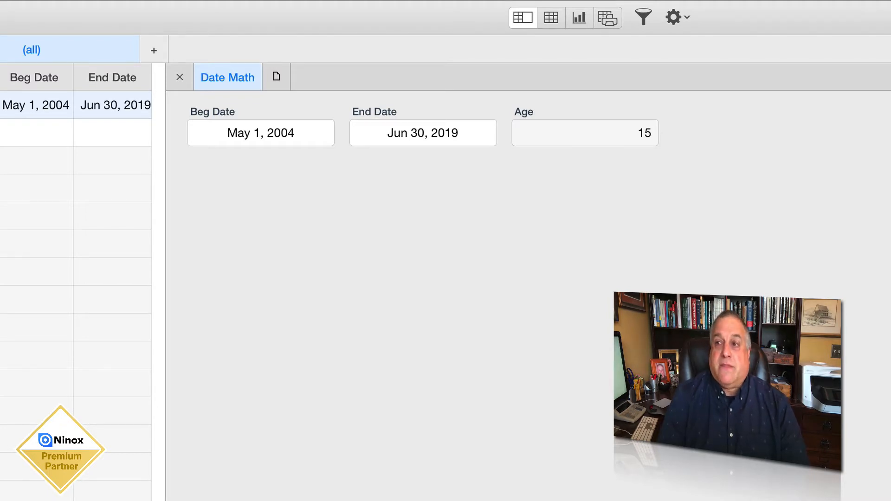
# Add a second formula field to the Date Math form with the expression ageYM('Beg Date')
pyautogui.click(884, 77)
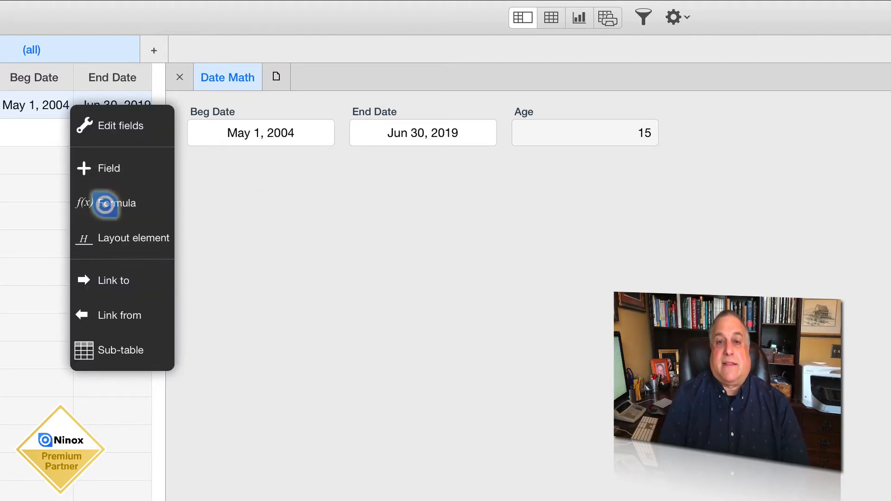
pyautogui.click(105, 205)
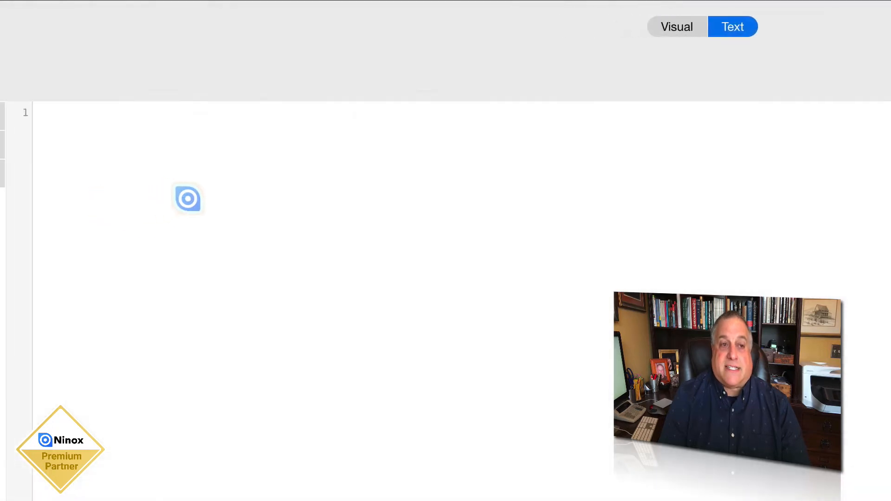
pyautogui.write('ag')
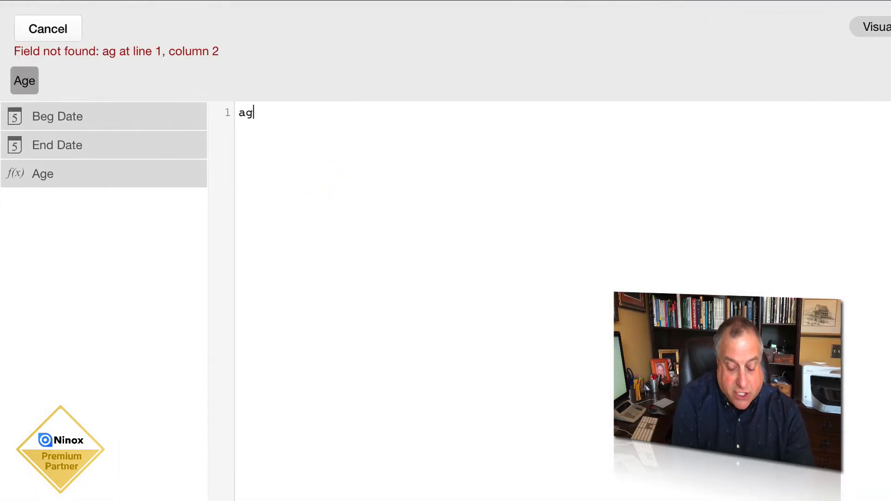
pyautogui.write('eYM')
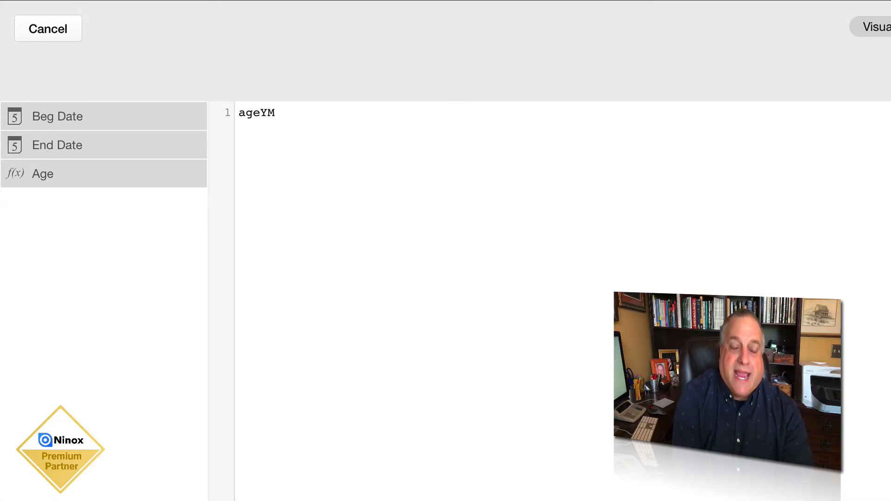
pyautogui.write('(')
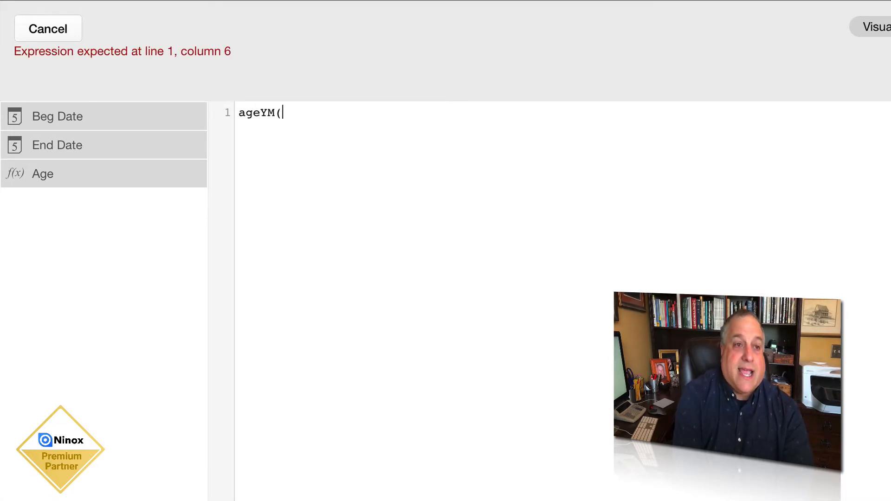
pyautogui.click(153, 116)
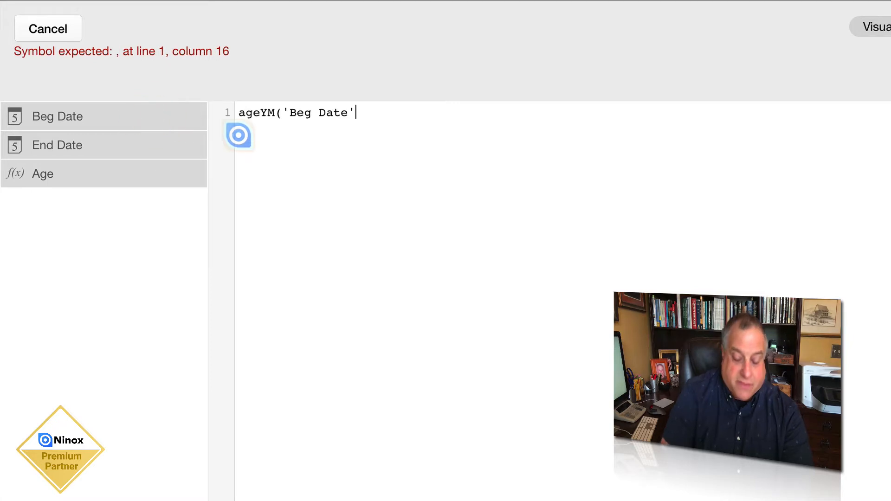
pyautogui.write(')')
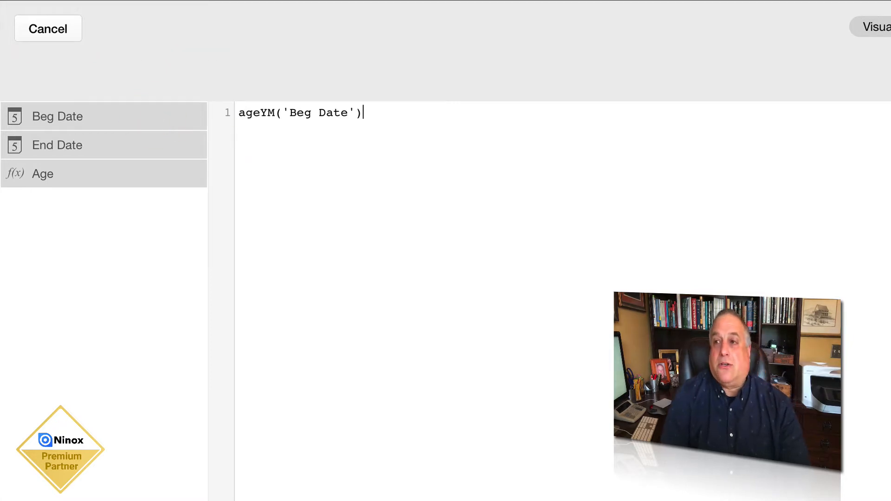
pyautogui.click(884, 29)
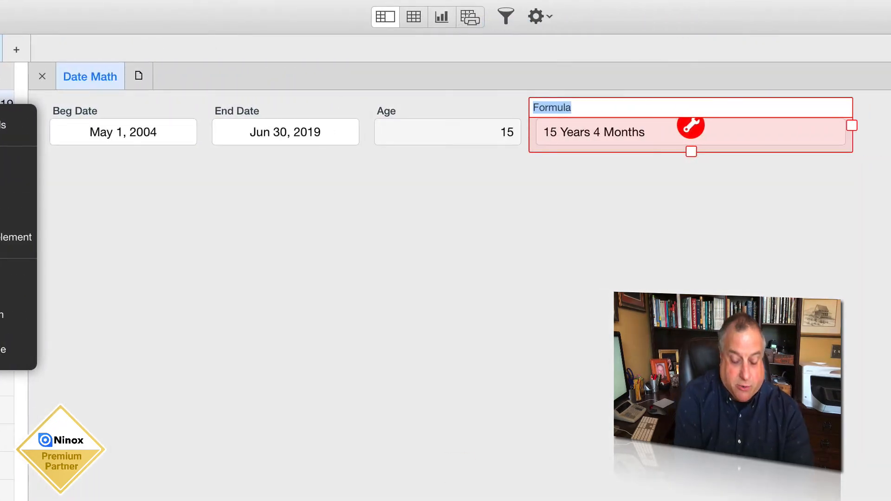
# Name the second formula field "Age in Yrs and Months" and narrow it to match the Age field
pyautogui.write('Age in Y')
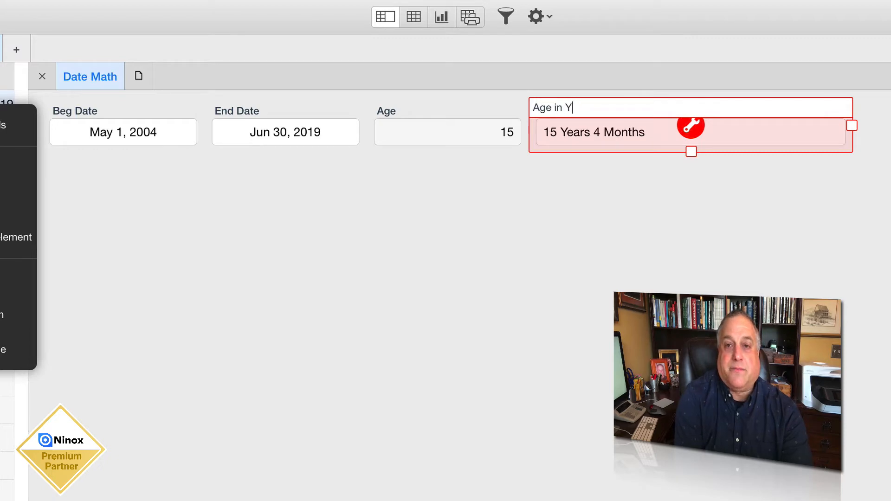
pyautogui.write('rs and Months')
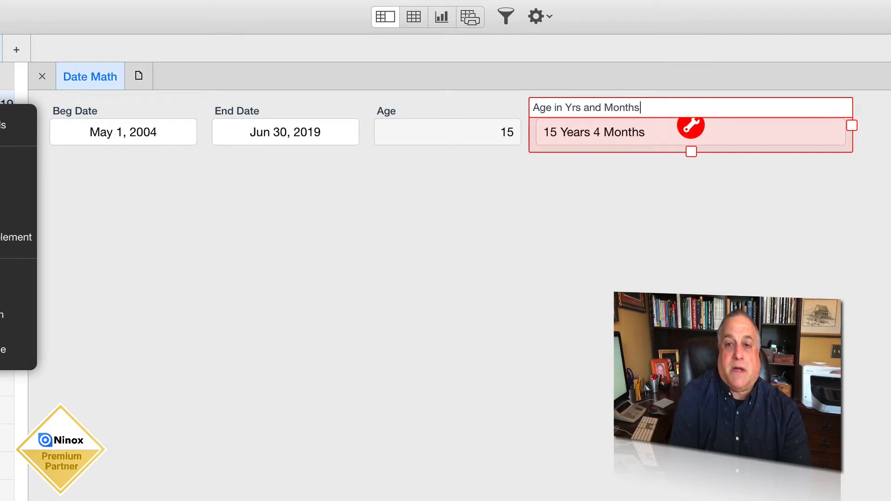
pyautogui.click(816, 142)
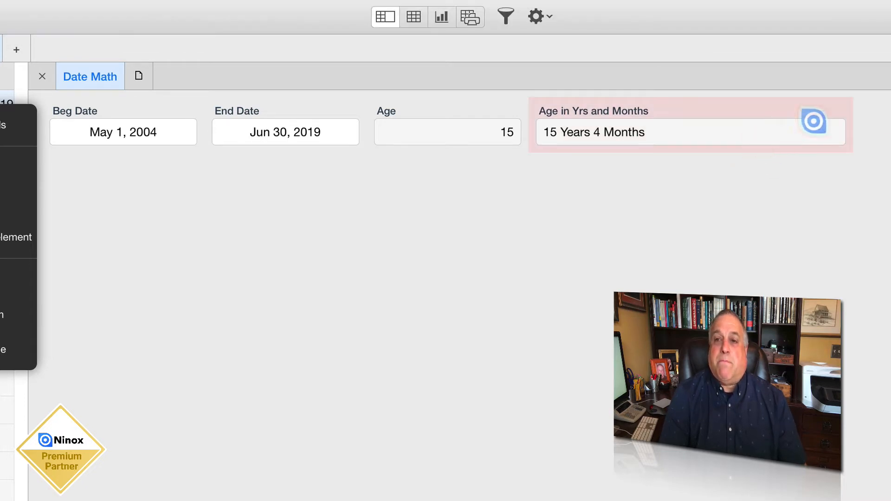
pyautogui.click(715, 110)
pyautogui.click(647, 204)
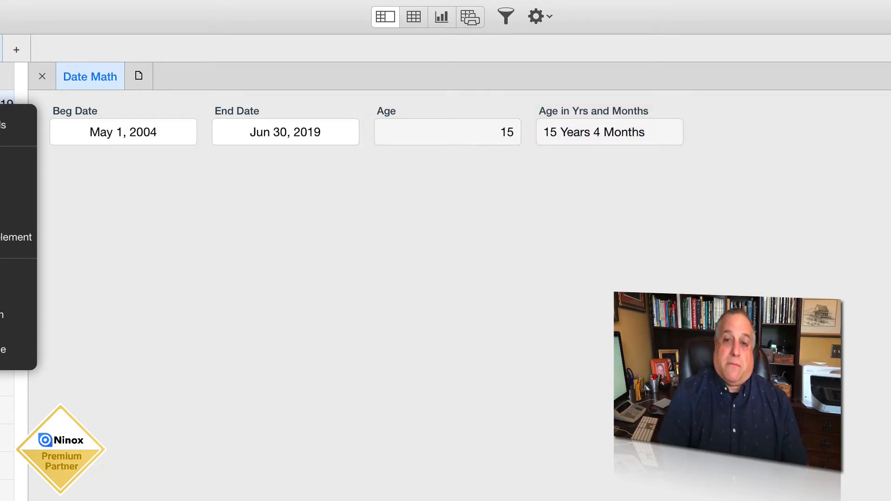
# Review the formula settings of the Age in Yrs and Months field and return to the 10 Calendar Tools home page
pyautogui.click(653, 112)
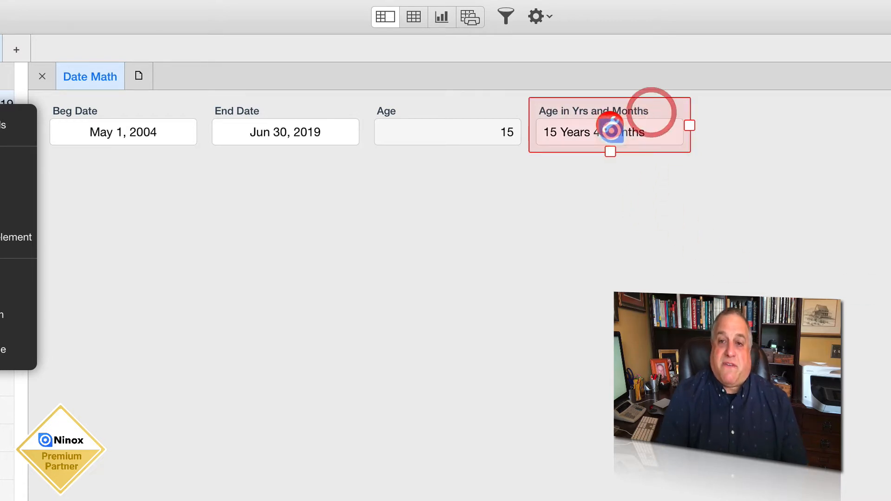
pyautogui.click(612, 131)
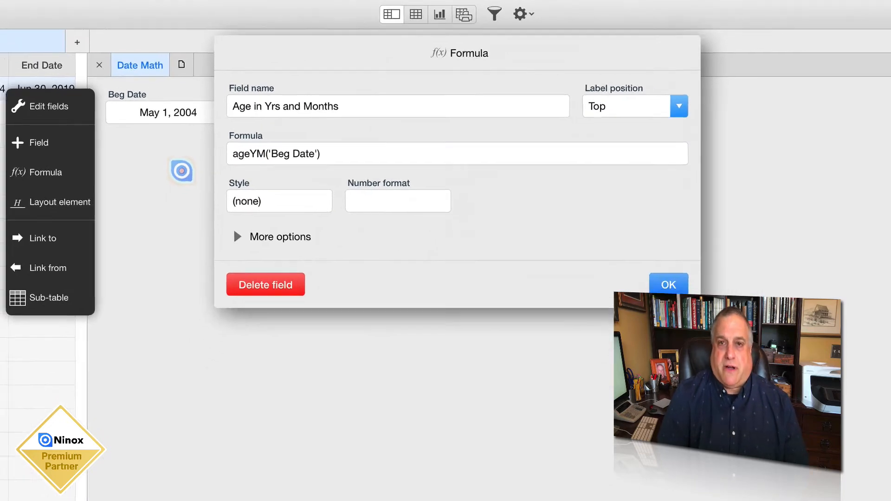
pyautogui.click(182, 170)
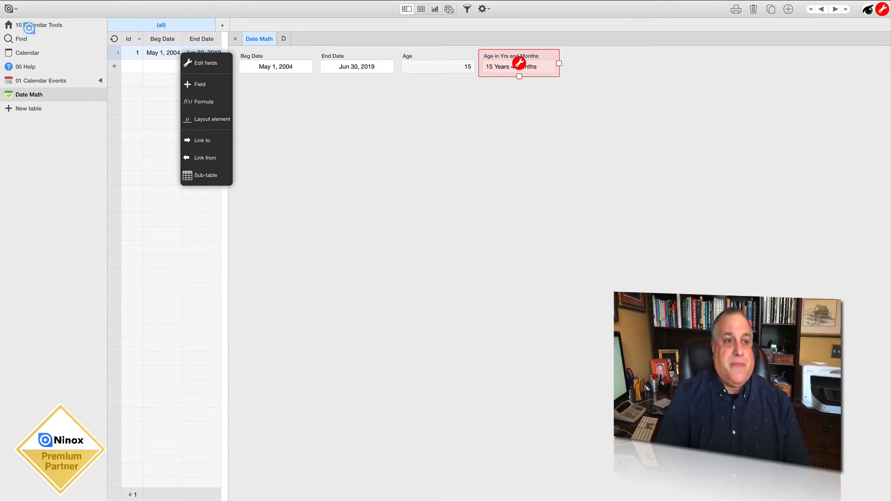
pyautogui.click(29, 25)
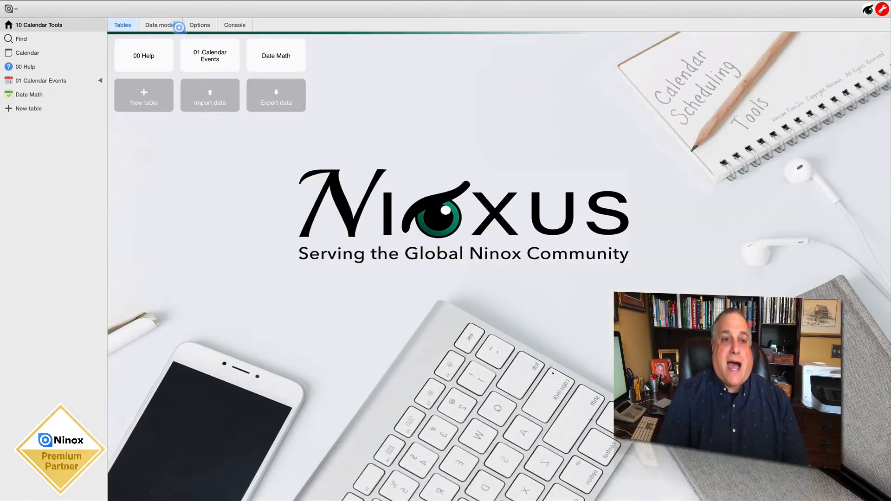
# Review the ageYM function in the database's global script definitions and return to the Date Math record
pyautogui.click(194, 25)
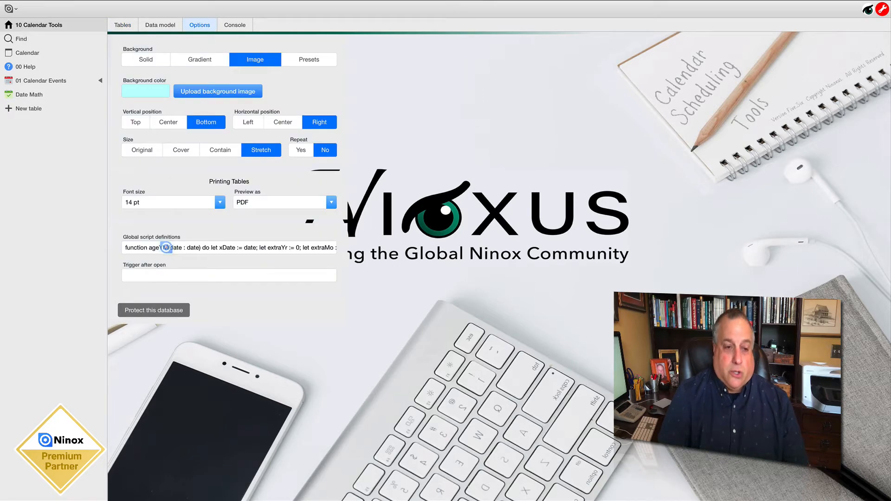
pyautogui.click(166, 247)
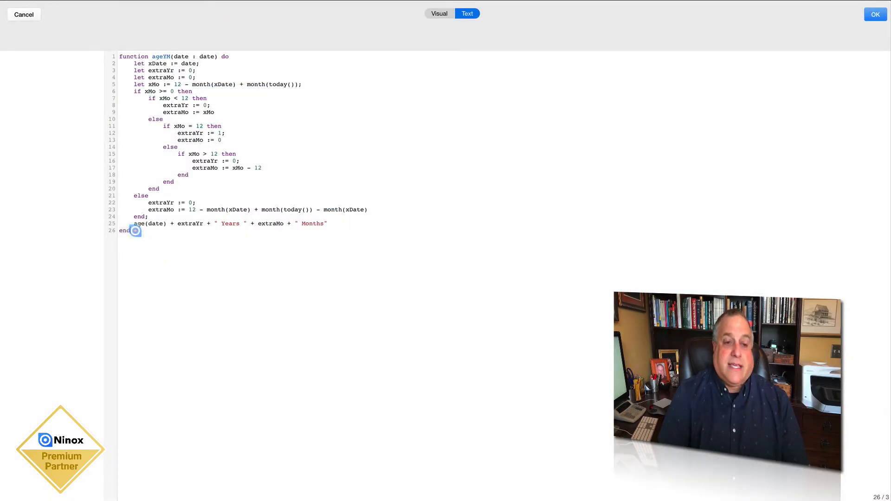
pyautogui.moveTo(135, 231); pyautogui.dragTo(107, 41)
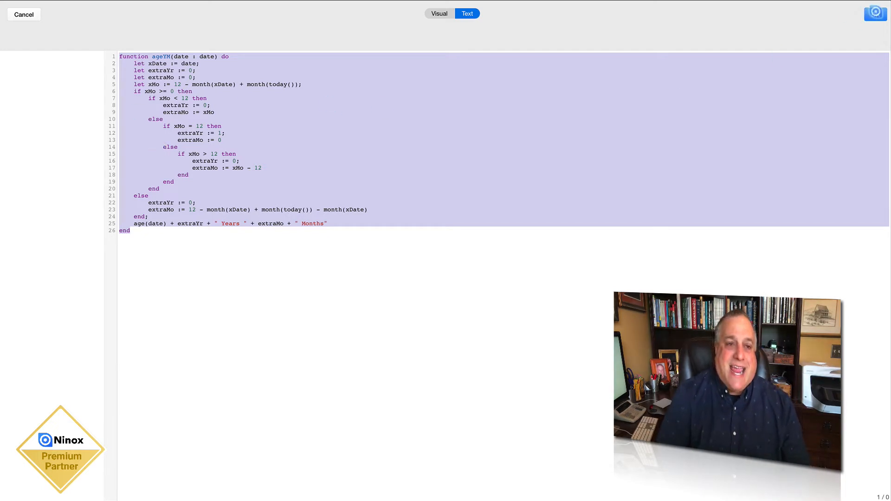
pyautogui.click(876, 15)
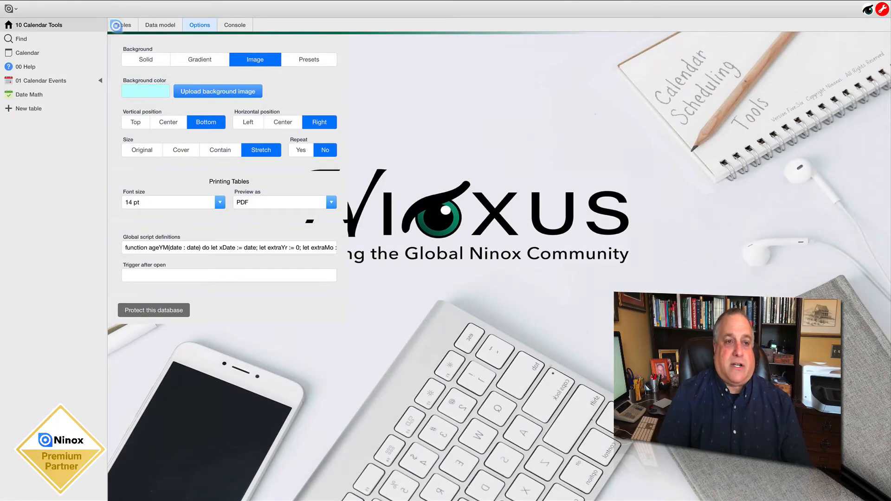
pyautogui.click(116, 24)
pyautogui.click(286, 47)
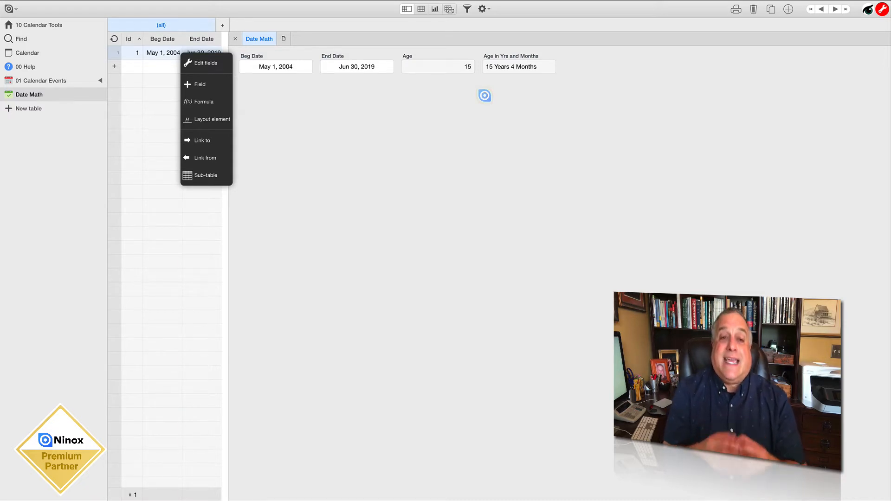
# Leave field editing mode and change the year of the record's Beg Date to 2019
pyautogui.click(285, 65)
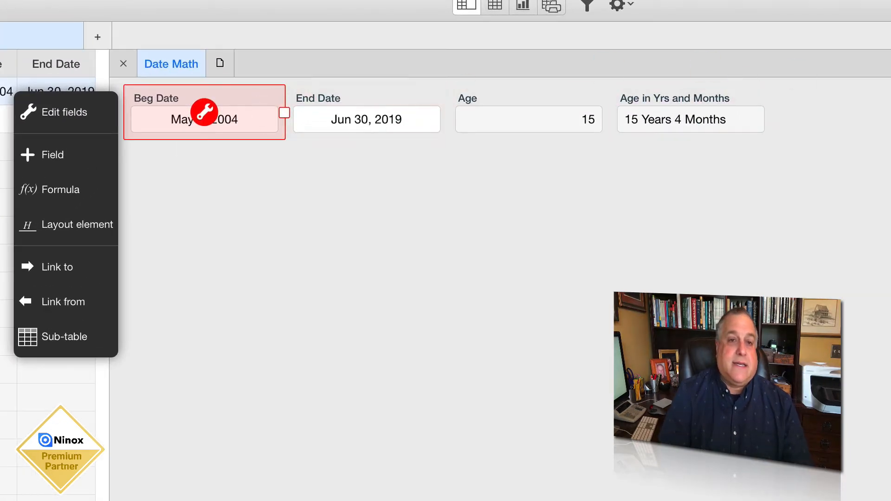
pyautogui.press('Escape')
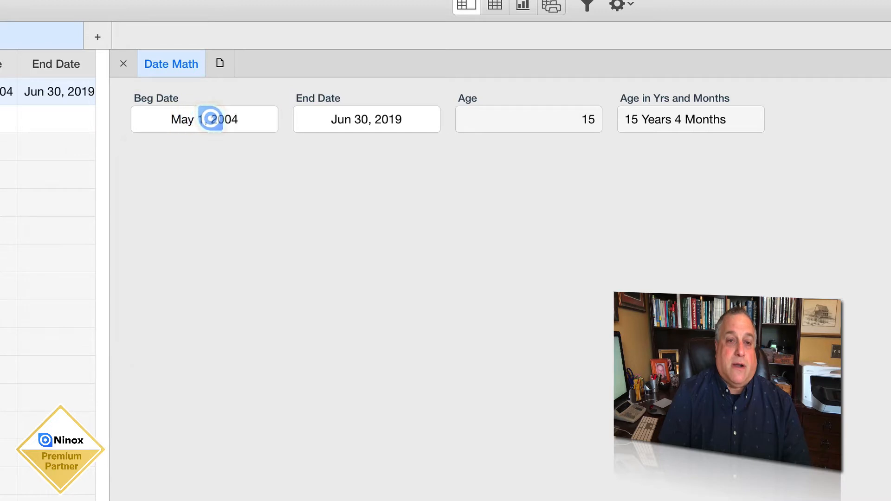
pyautogui.click(209, 119)
pyautogui.click(230, 119)
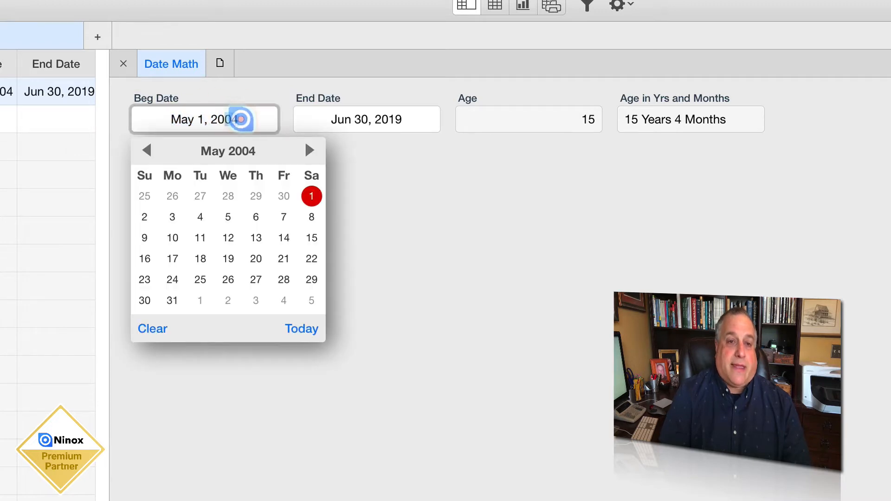
pyautogui.click(241, 119)
pyautogui.write('19')
pyautogui.press('Return')
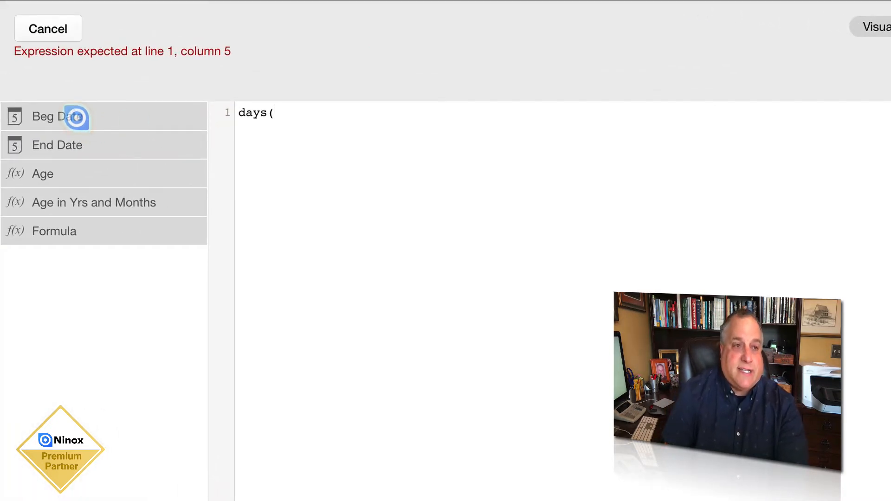
# Complete the new formula field's expression as days('Beg Date','End Date') and save the field
pyautogui.click(76, 118)
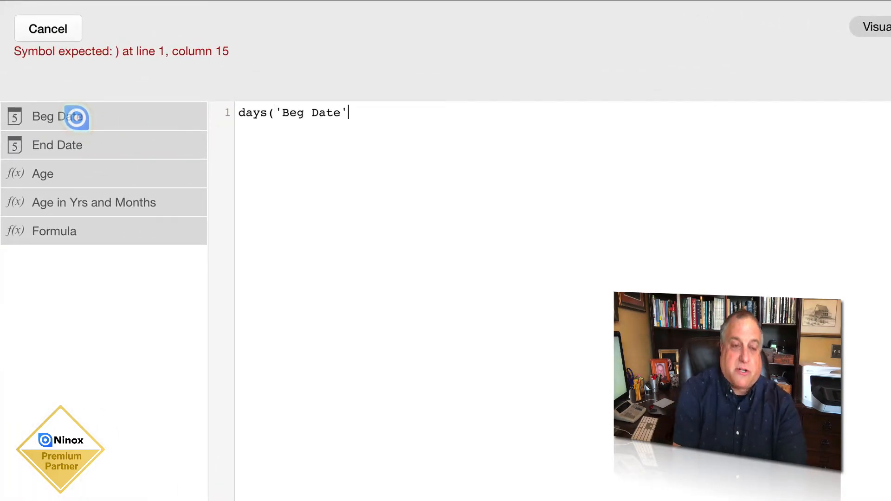
pyautogui.write(',')
pyautogui.click(71, 146)
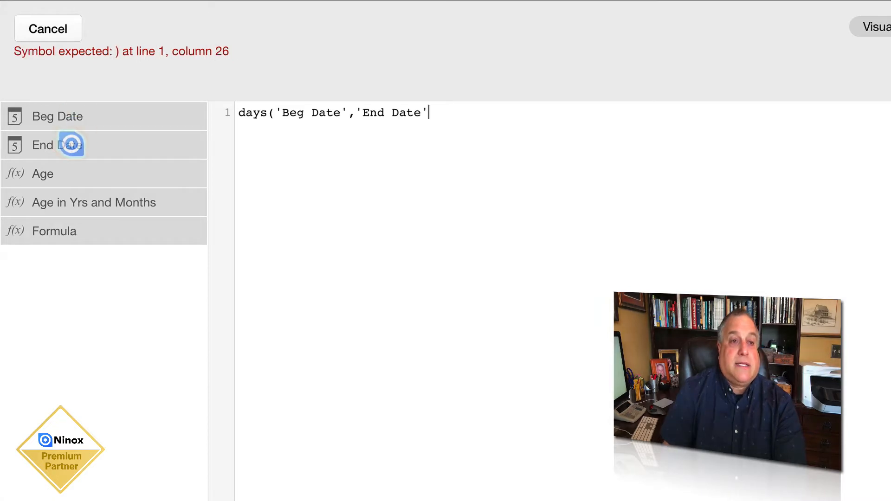
pyautogui.write(')')
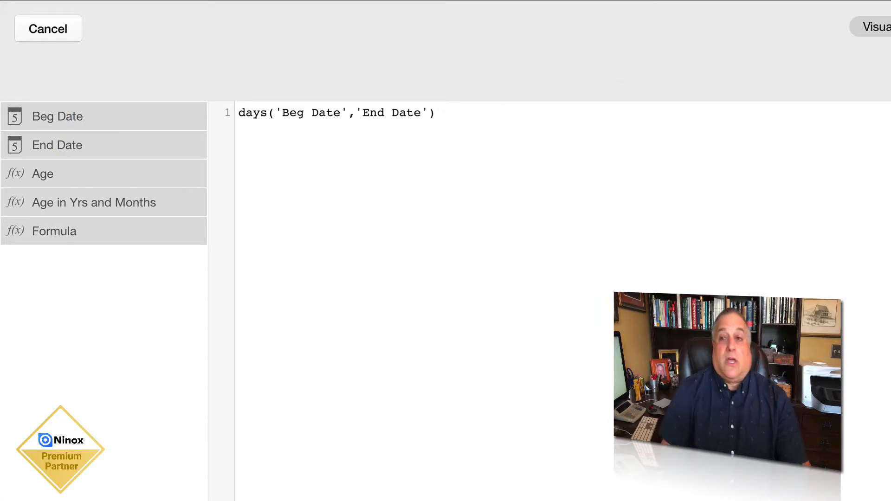
pyautogui.click(884, 28)
pyautogui.click(741, 330)
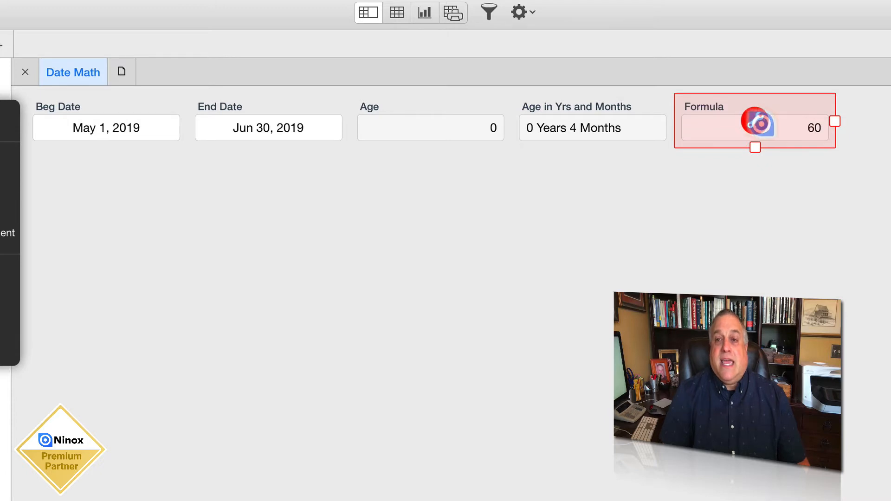
# Apply the number format 0.# to the new days formula field and save it
pyautogui.click(756, 120)
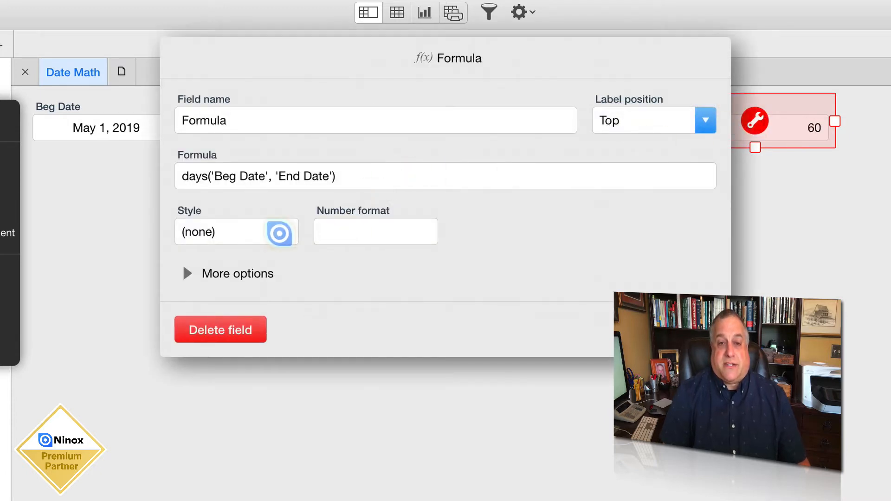
pyautogui.click(348, 229)
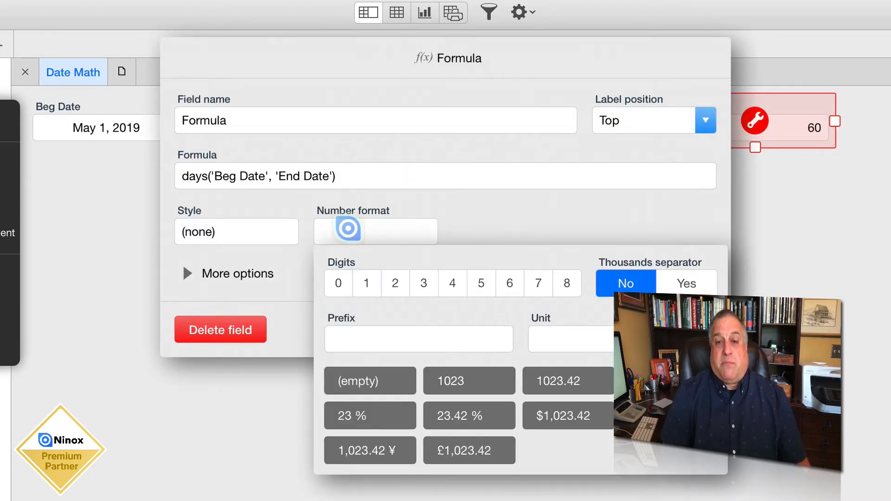
pyautogui.click(183, 264)
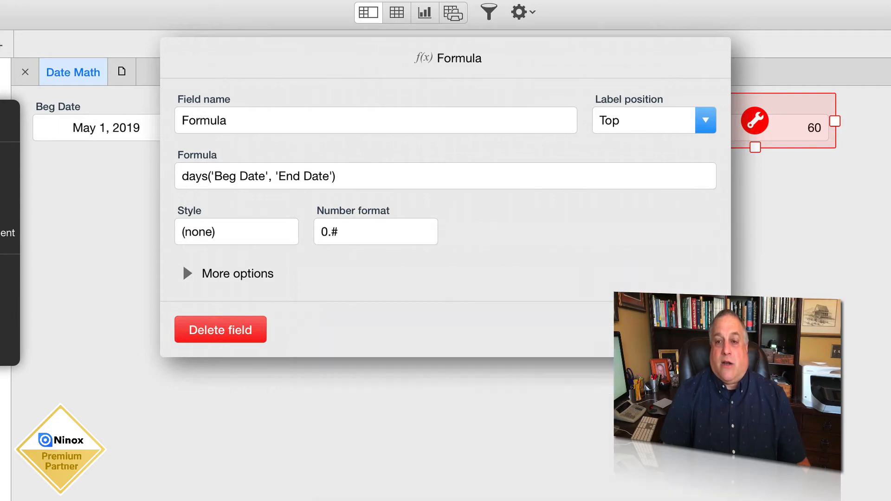
pyautogui.click(693, 329)
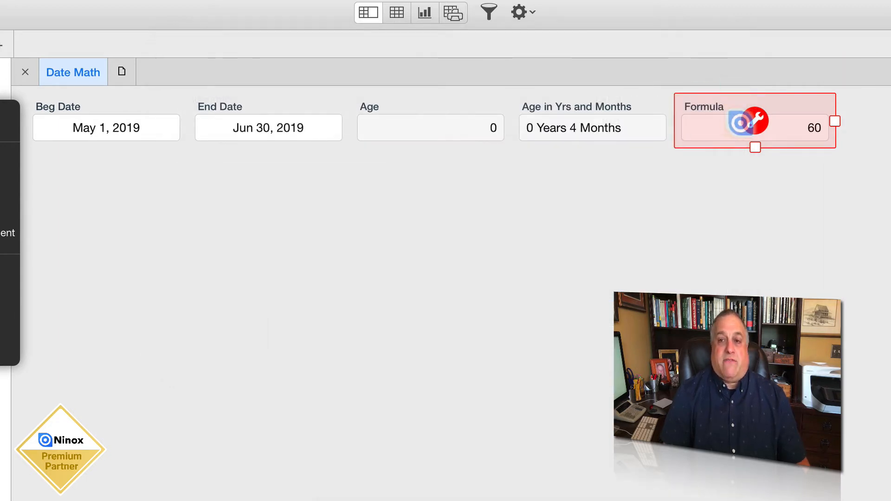
# Rename the days formula field as Days Duration
pyautogui.click(757, 122)
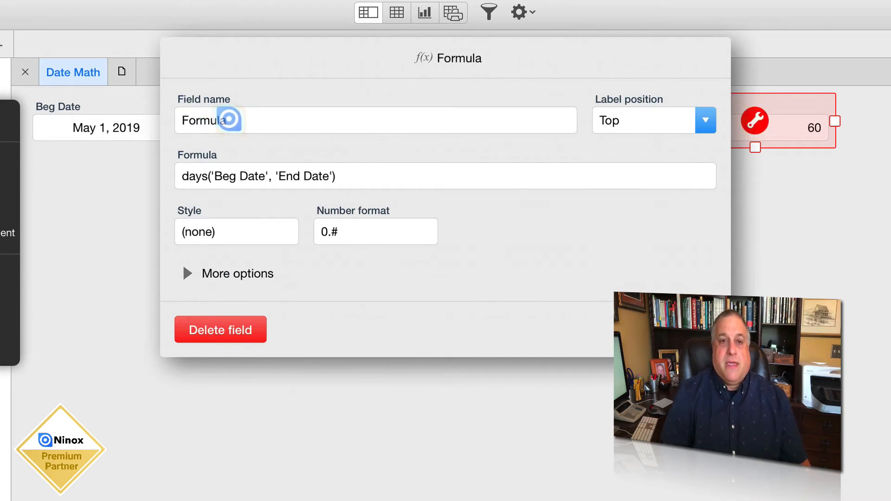
pyautogui.doubleClick(229, 120)
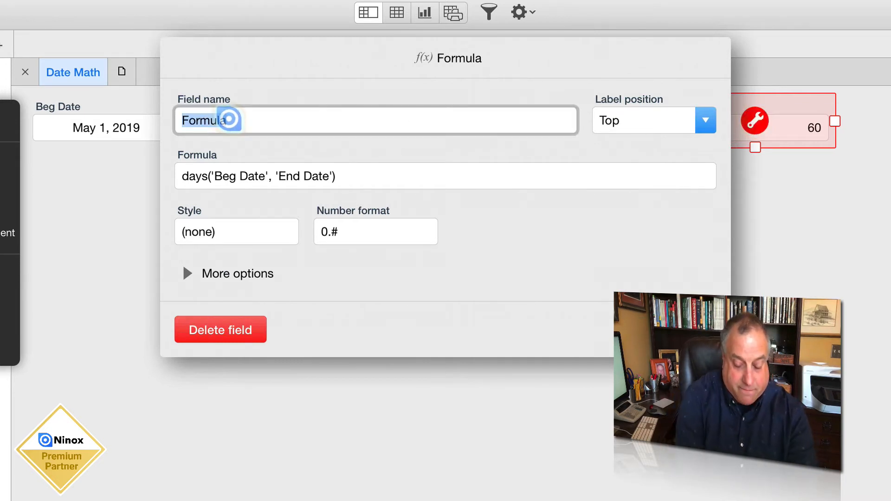
pyautogui.write('Days Duration')
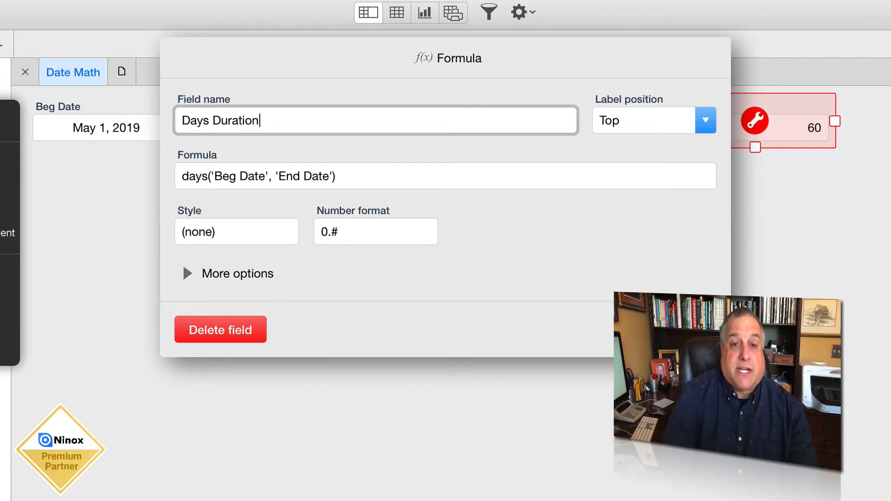
# Set the unit in the Days Duration field's number format to Days and save the field
pyautogui.click(330, 231)
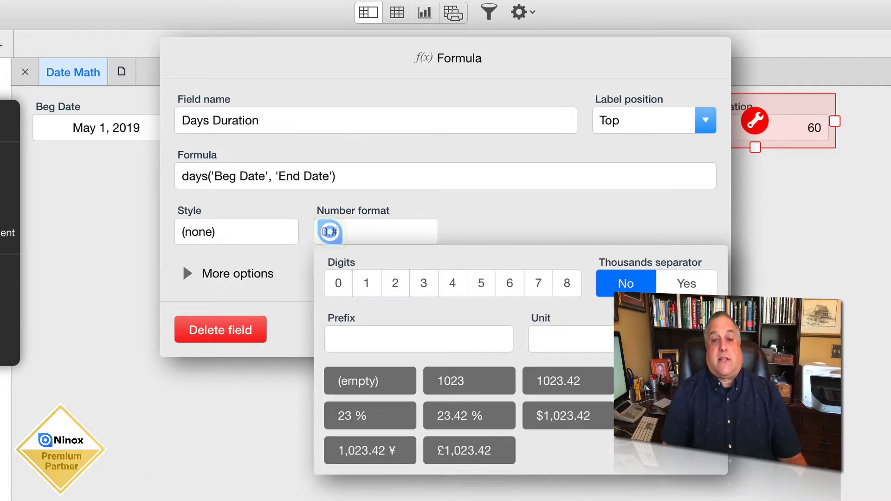
pyautogui.click(550, 337)
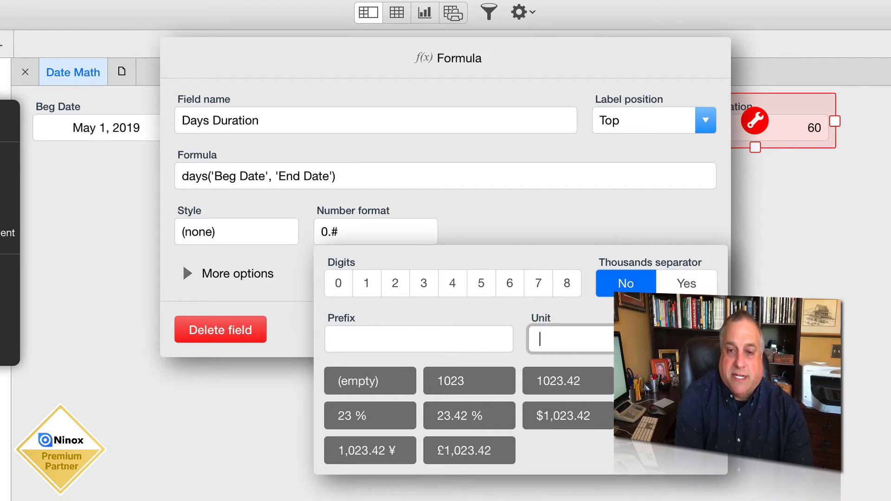
pyautogui.write('Dayus\\\\')
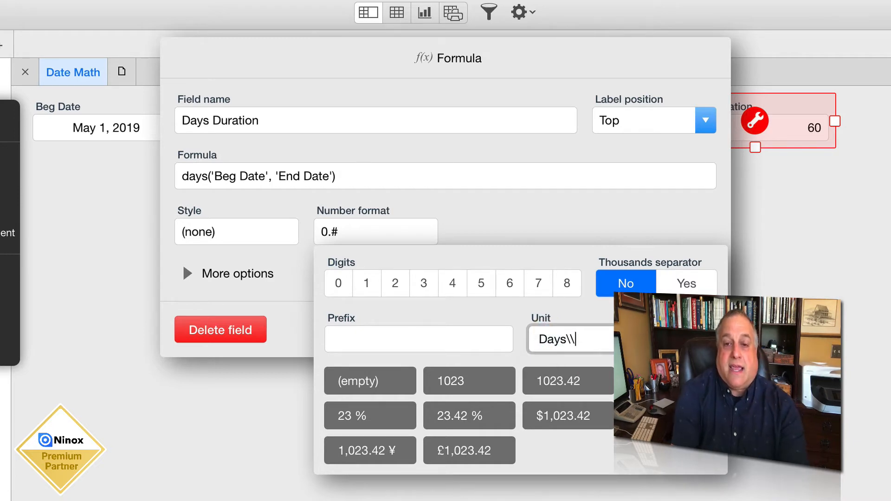
pyautogui.press('BackSpace')
pyautogui.press('BackSpace')
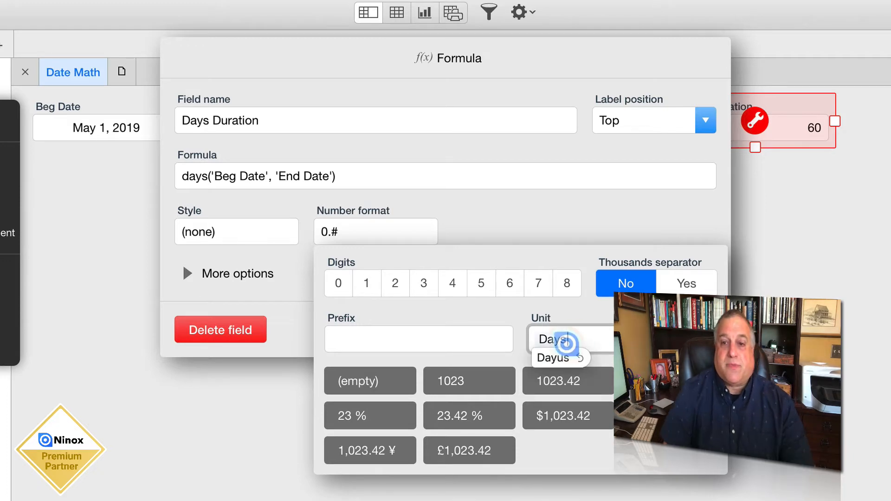
pyautogui.click(589, 231)
pyautogui.click(696, 330)
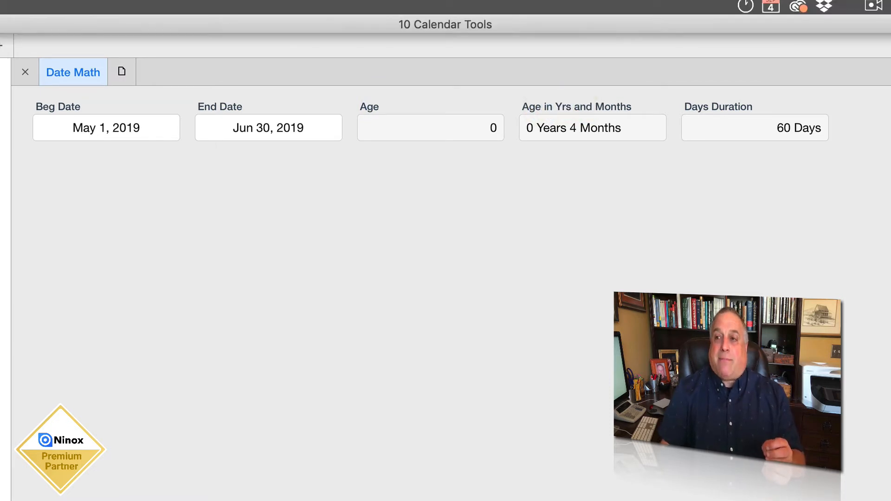
# Check the formula settings of the Age in Yrs and Months field and close them
pyautogui.doubleClick(611, 118)
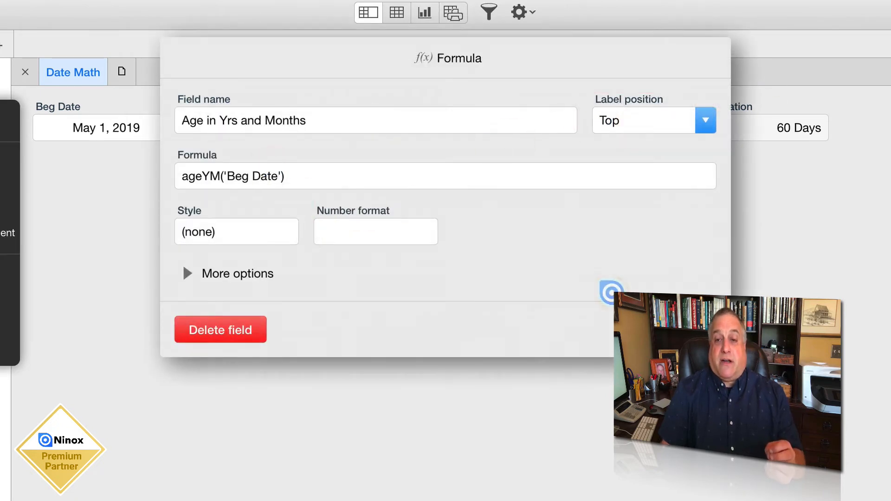
pyautogui.click(691, 331)
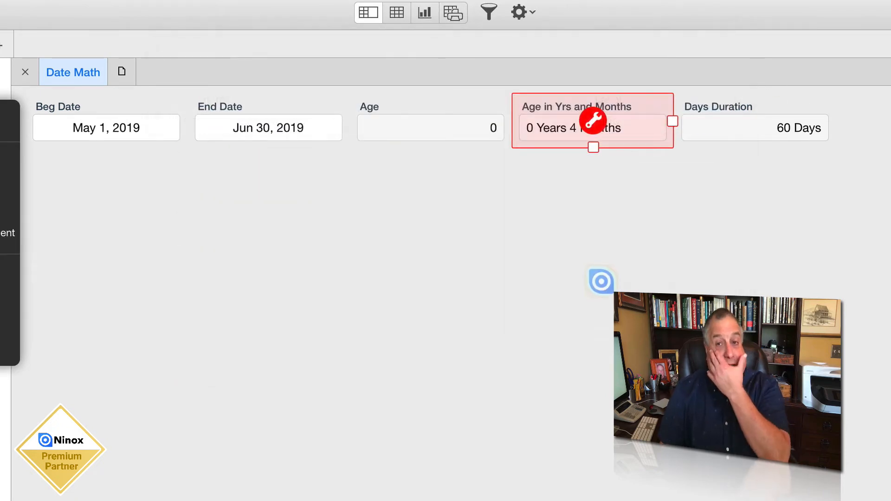
pyautogui.click(601, 280)
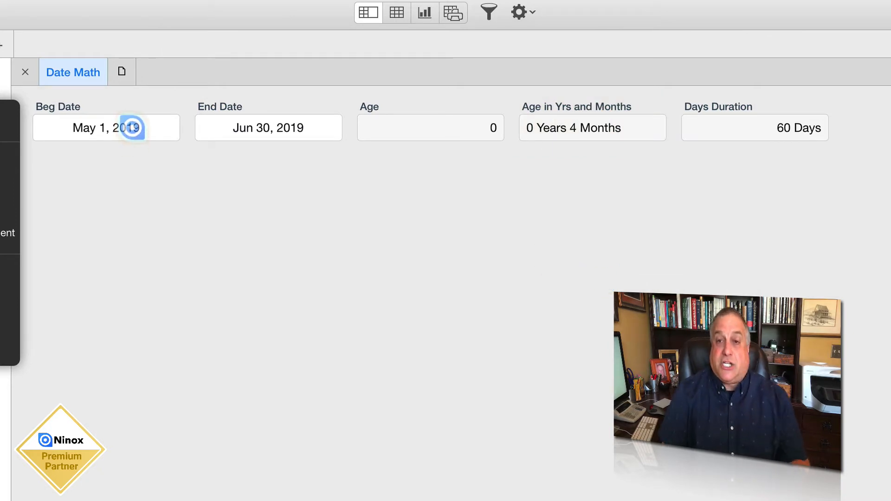
# Set the record's Beg Date to May 25, 1874
pyautogui.click(132, 127)
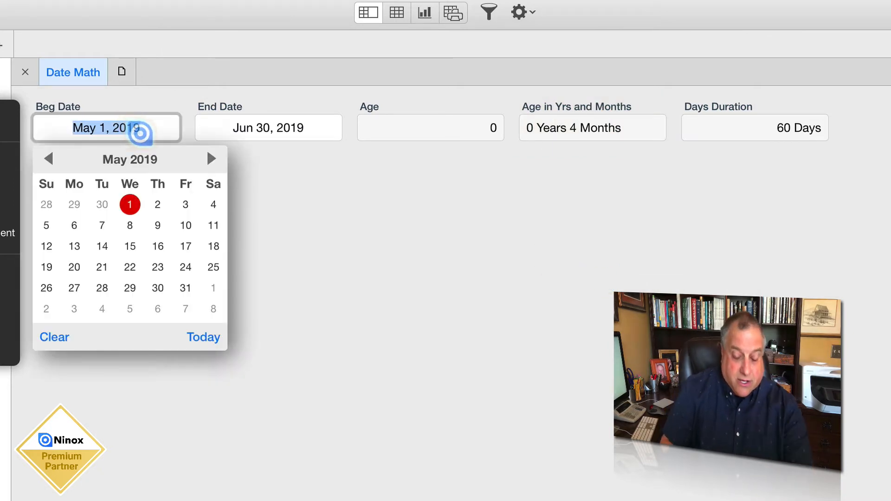
pyautogui.click(102, 127)
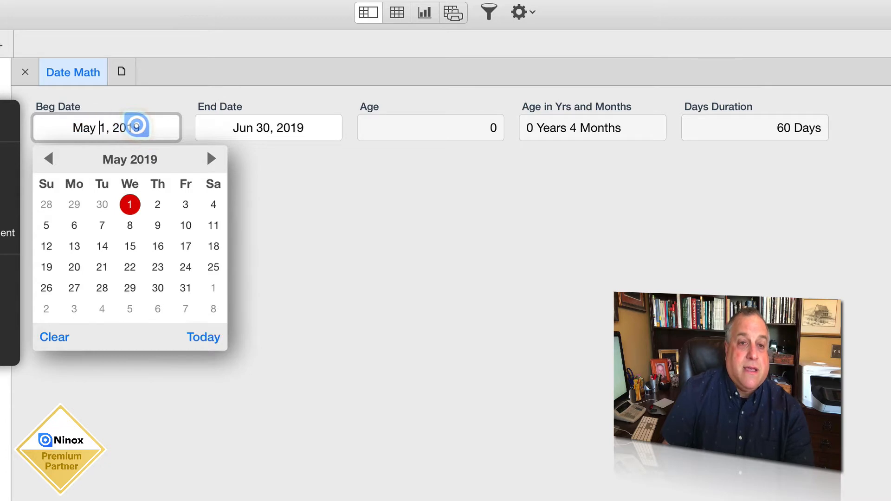
pyautogui.press('BackSpace')
pyautogui.write('25')
pyautogui.press('Right')
pyautogui.press('Right')
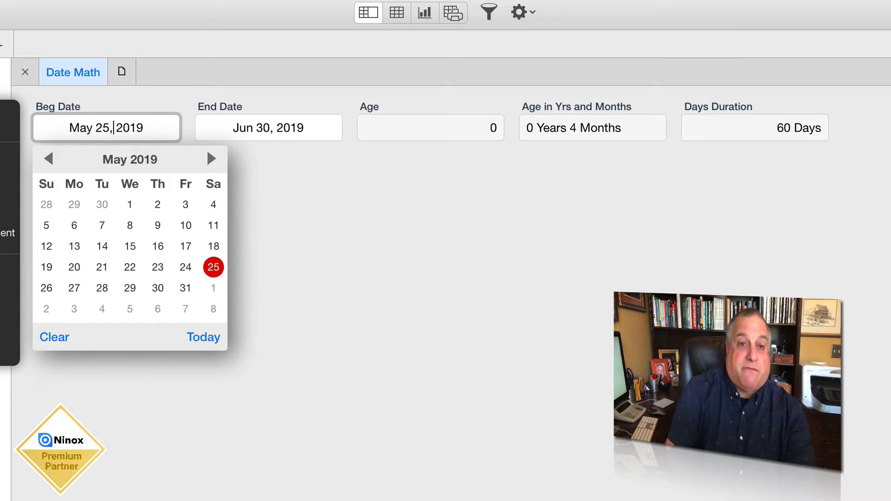
pyautogui.hotkey('shift', 'Right')
pyautogui.hotkey('shift', 'Right')
pyautogui.hotkey('shift', 'Right')
pyautogui.hotkey('shift', 'Right')
pyautogui.write('1')
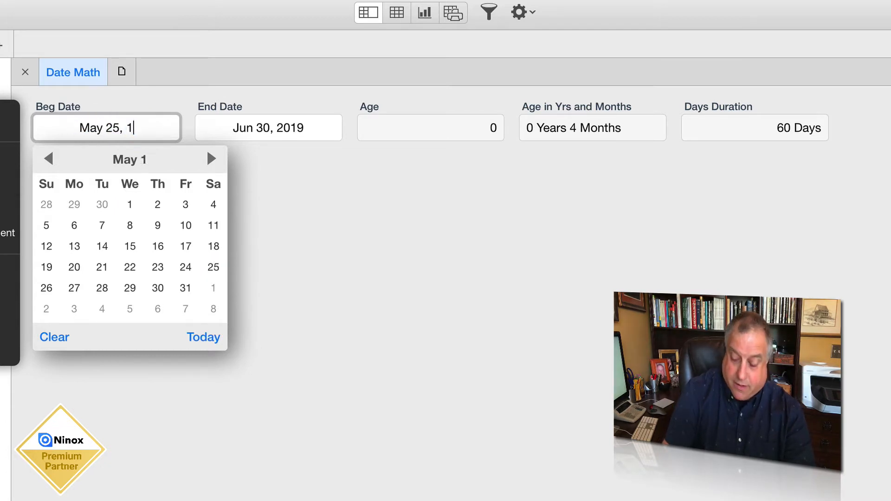
pyautogui.write('874')
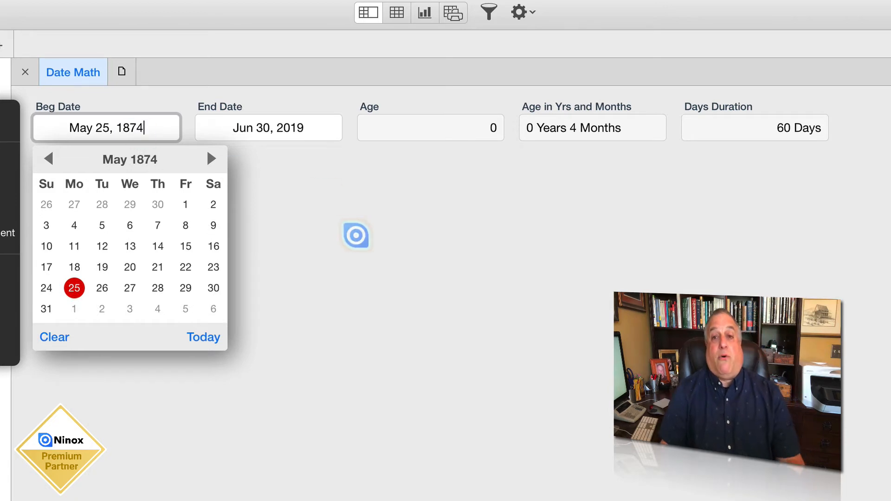
pyautogui.click(356, 236)
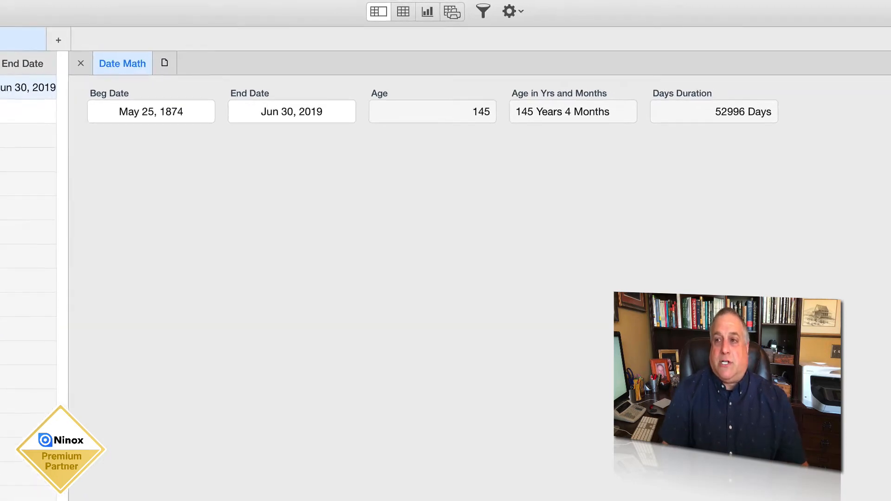
# Add a formula field that returns today() to the Date Math form and save the changes
pyautogui.click(883, 9)
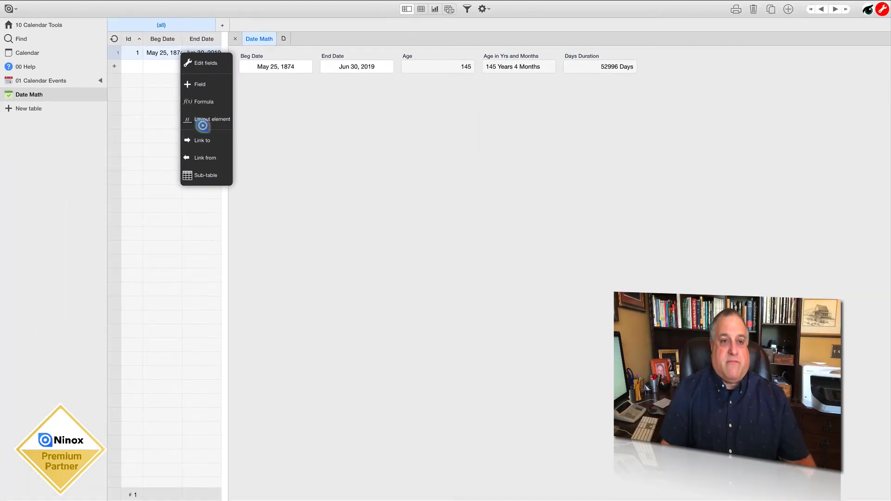
pyautogui.click(200, 101)
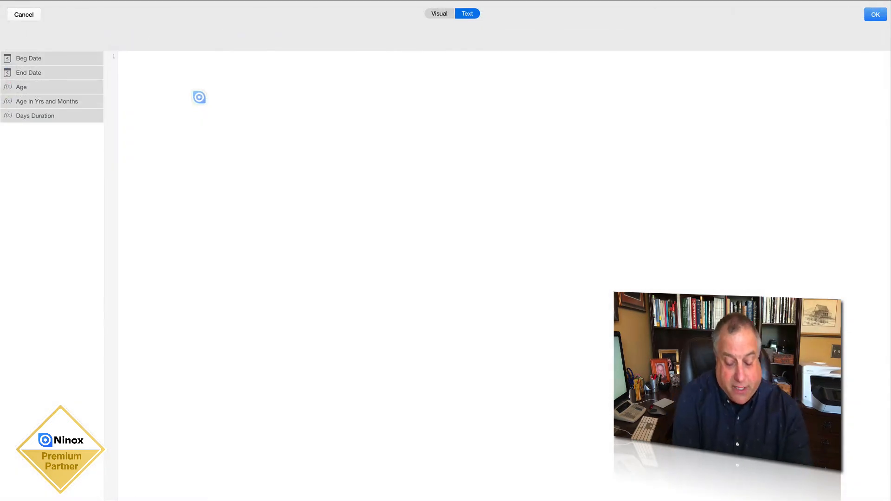
pyautogui.write('toda')
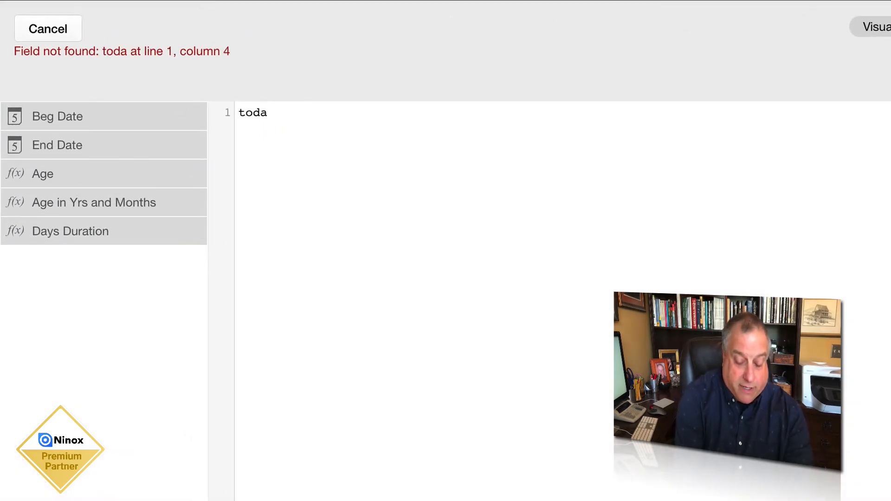
pyautogui.write('y()')
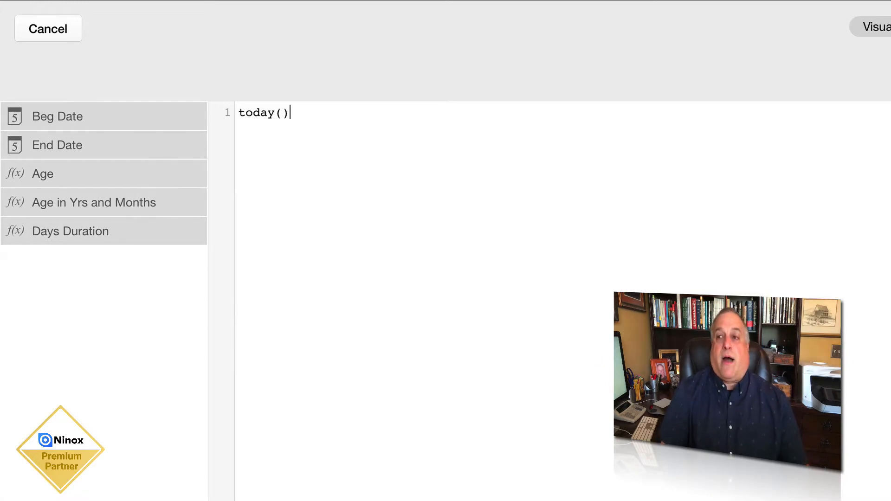
pyautogui.click(873, 28)
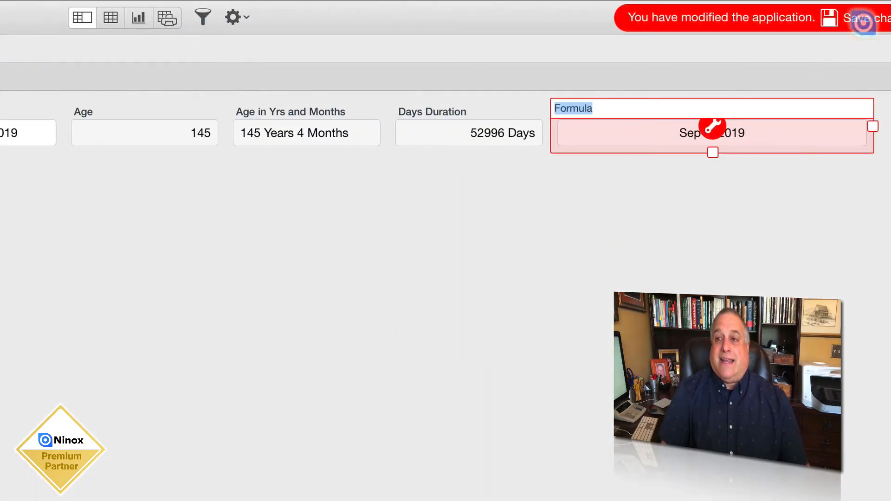
pyautogui.press('Return')
pyautogui.click(887, 14)
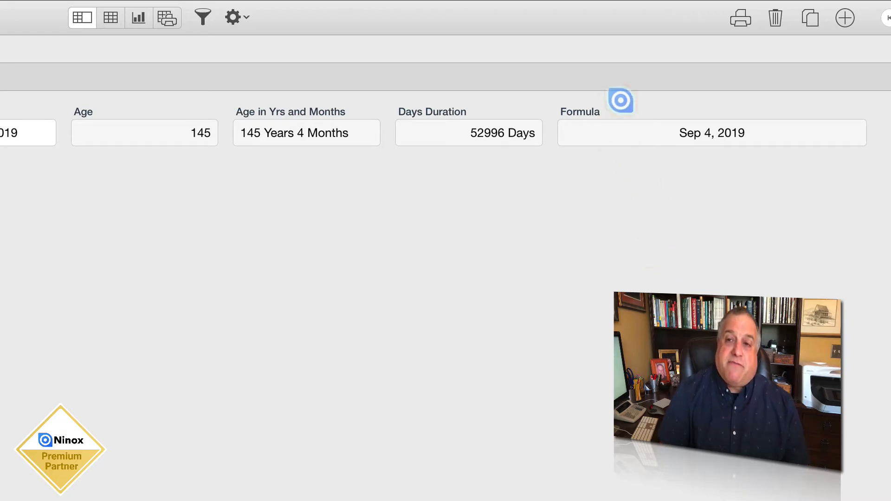
pyautogui.moveTo(820, 1)
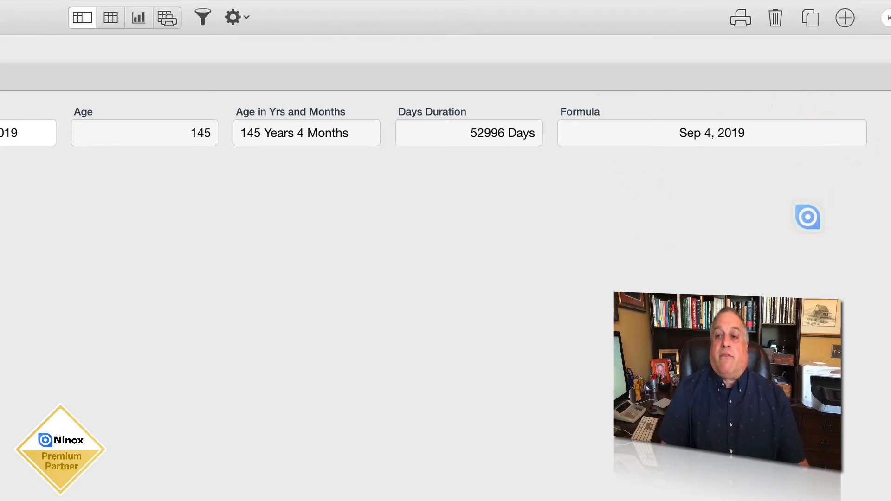
pyautogui.click(807, 216)
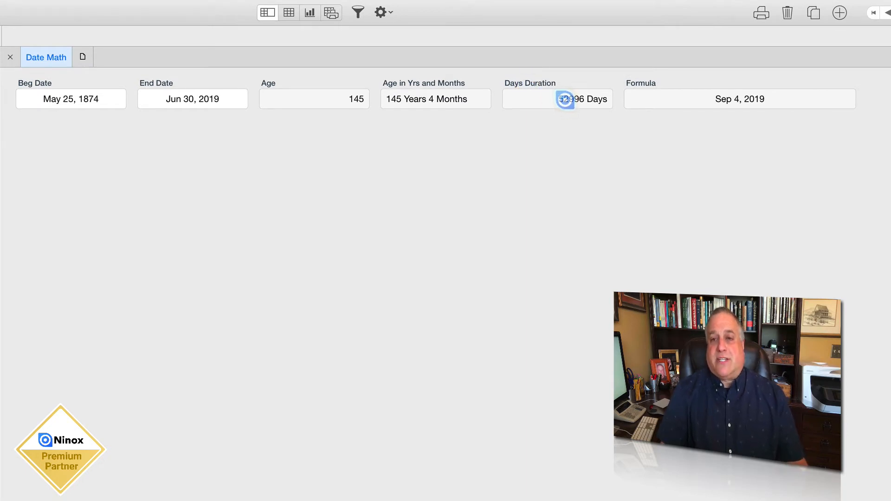
# Set the record's Beg Date to May 25, 1975
pyautogui.click(98, 99)
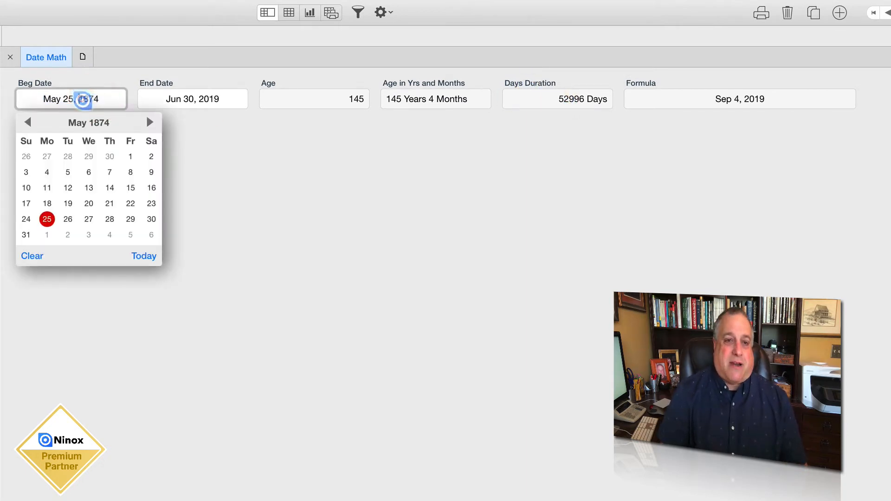
pyautogui.moveTo(78, 99); pyautogui.dragTo(101, 99)
pyautogui.write('1')
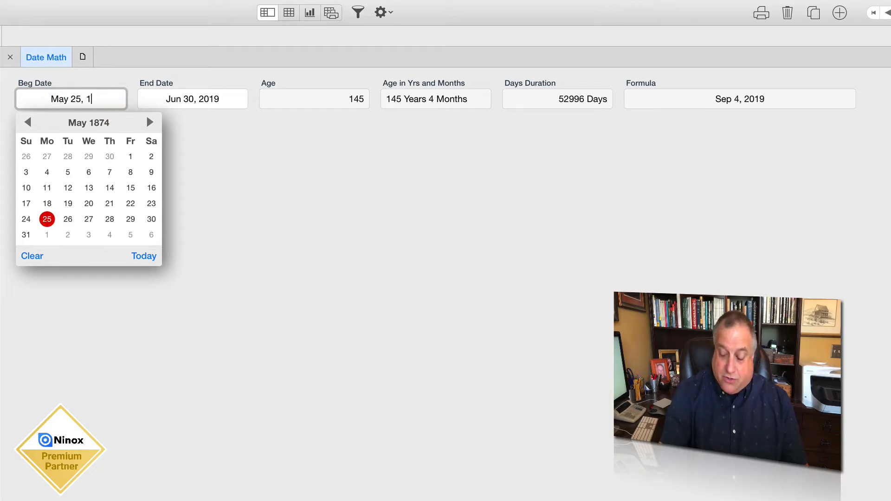
pyautogui.write('975')
pyautogui.click(209, 178)
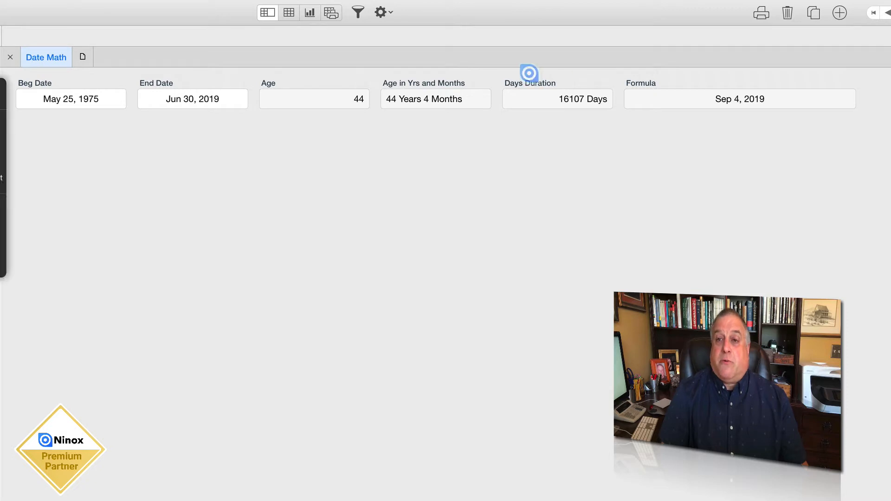
# Review the formula settings of the Days Duration field and close them
pyautogui.click(557, 93)
pyautogui.click(558, 93)
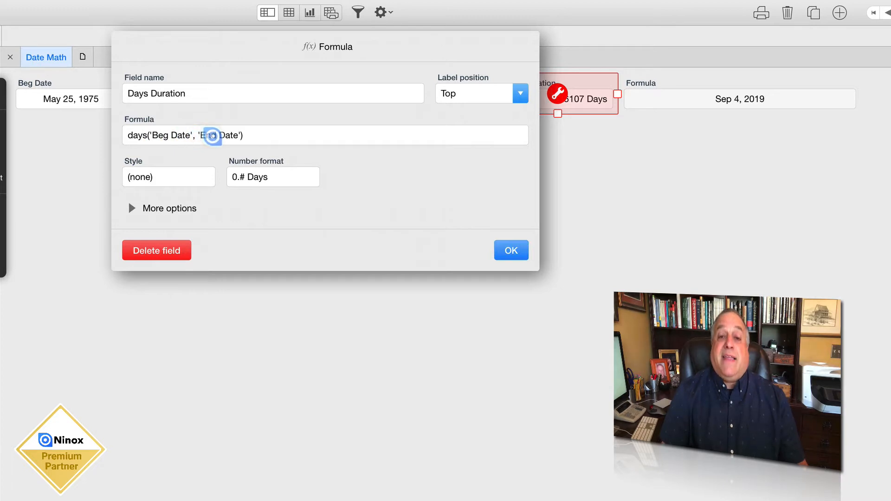
pyautogui.click(507, 248)
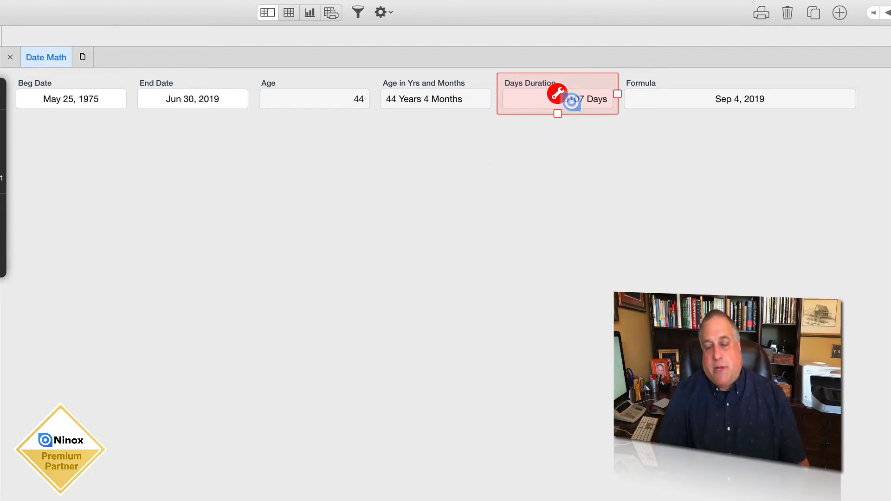
pyautogui.click(555, 141)
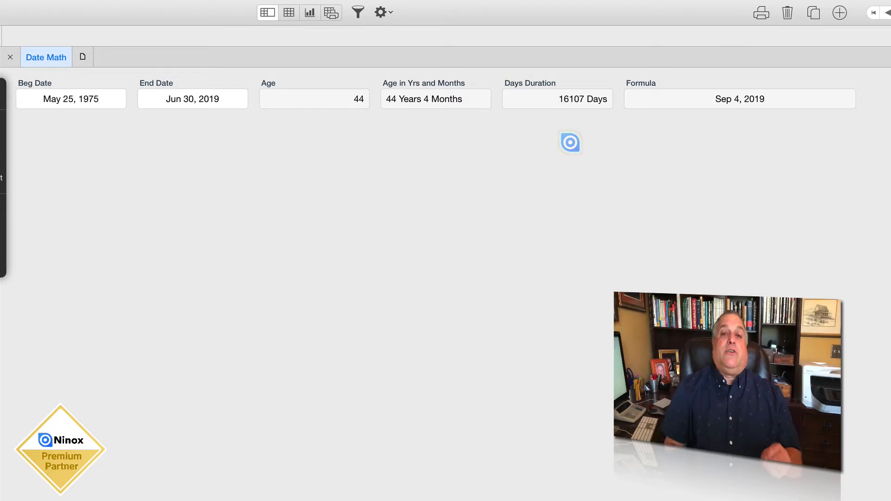
# Replace 'End Date' with today() in the Days Duration formula so it reads days('Beg Date', today()), and apply it
pyautogui.click(573, 84)
pyautogui.click(558, 92)
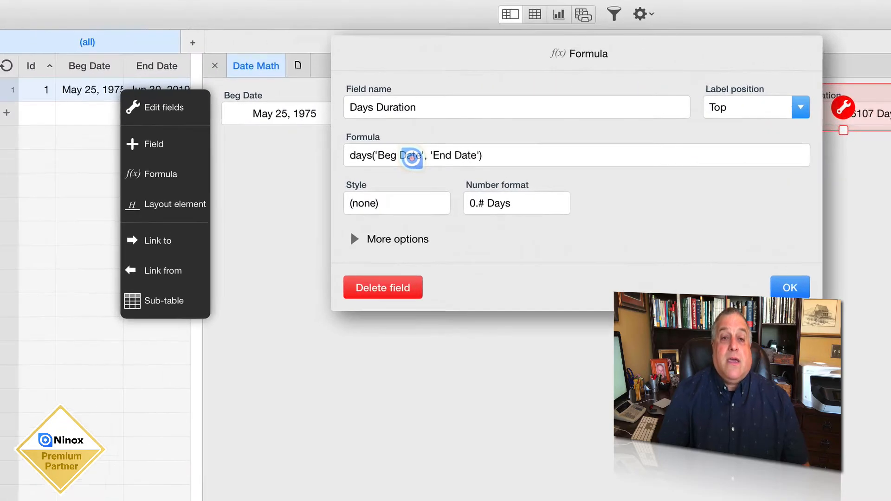
pyautogui.click(183, 139)
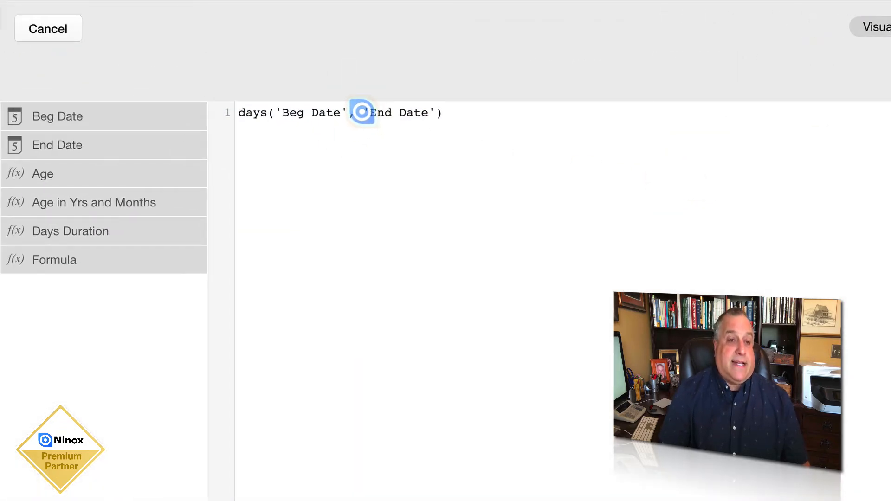
pyautogui.moveTo(362, 112); pyautogui.dragTo(435, 111)
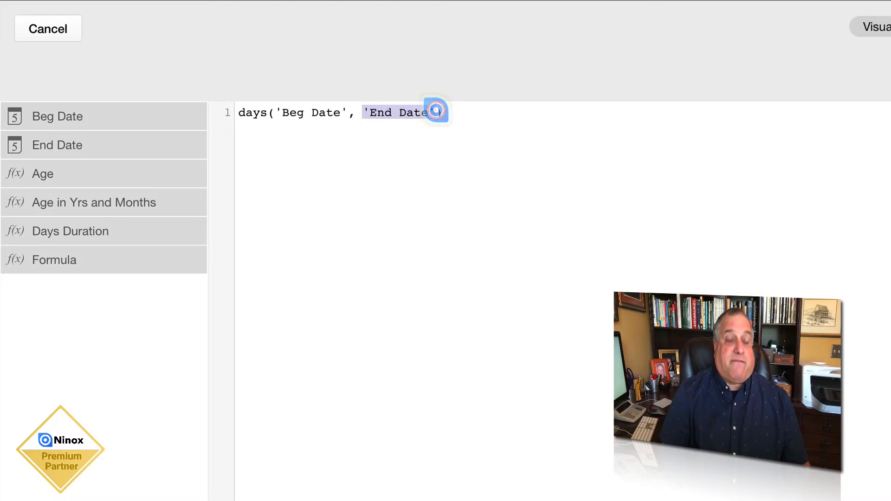
pyautogui.write('today')
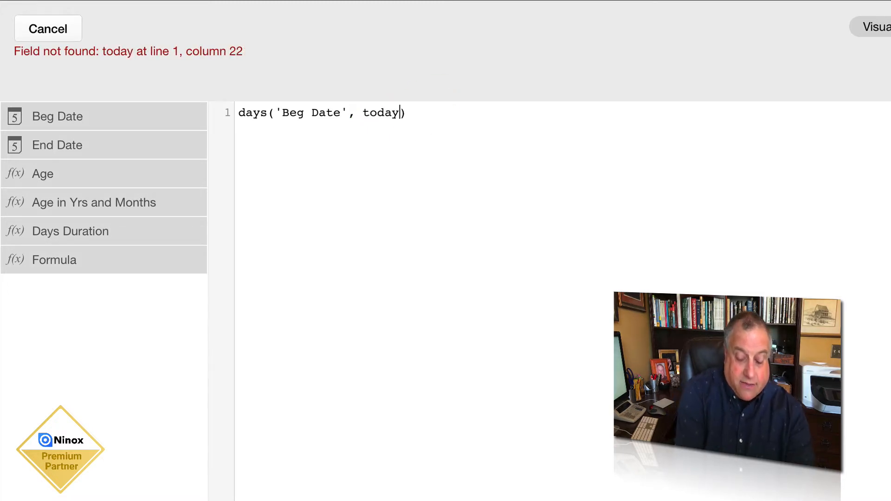
pyautogui.write('()')
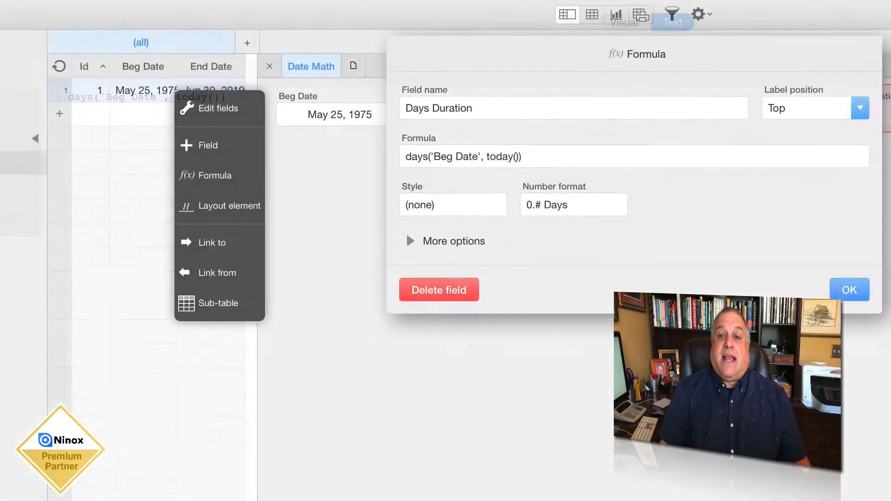
pyautogui.click(850, 290)
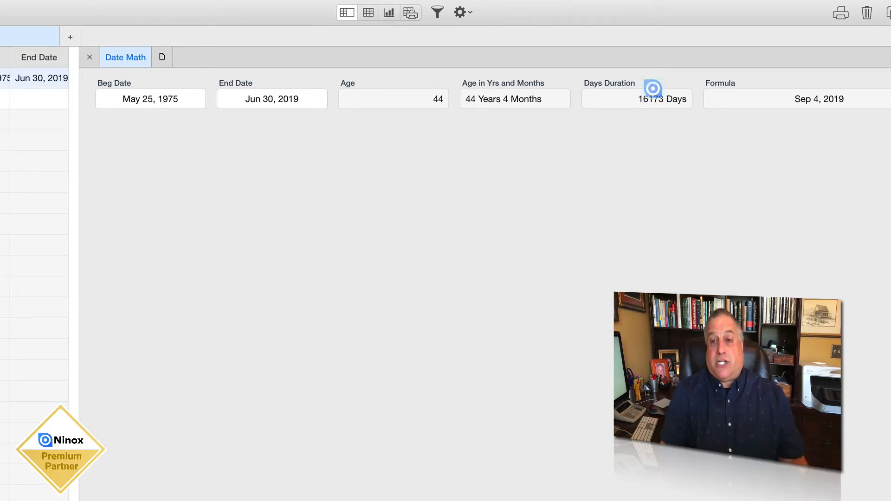
# Examine the today() and 'Beg Date' arguments of the Days Duration formula, closing its settings and leaving edit mode
pyautogui.click(889, 57)
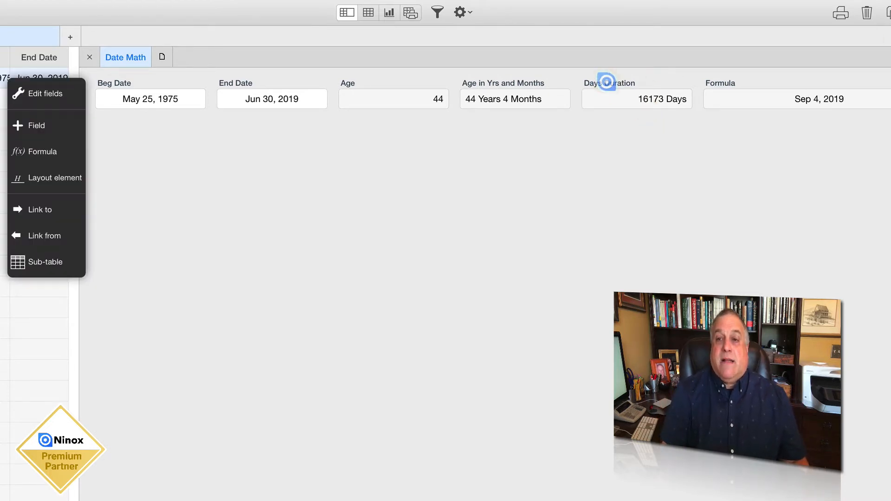
pyautogui.click(607, 82)
pyautogui.click(633, 94)
pyautogui.click(258, 135)
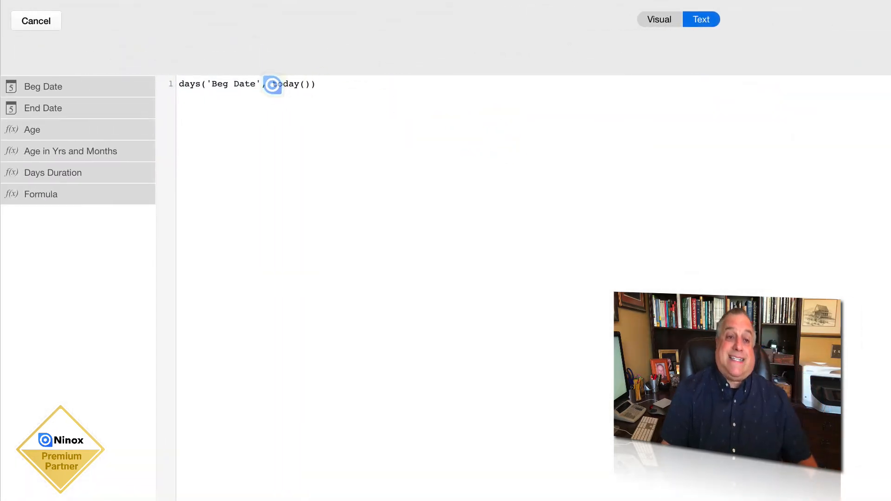
pyautogui.moveTo(273, 85); pyautogui.dragTo(311, 89)
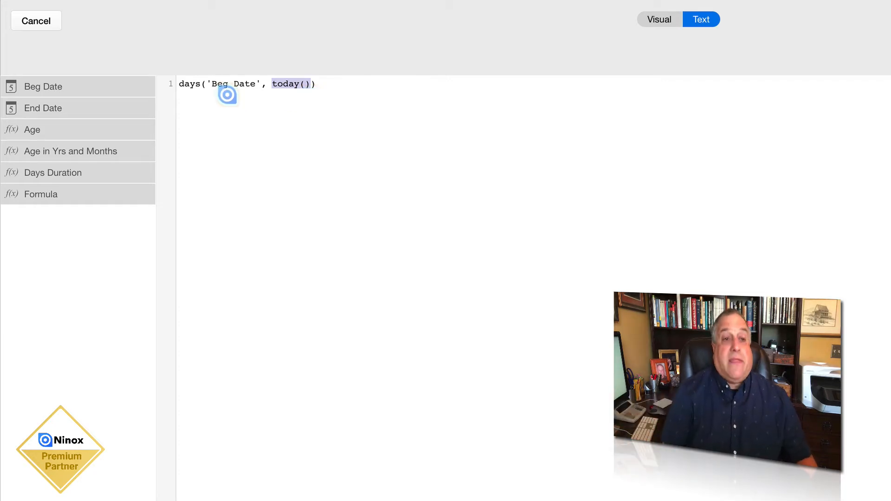
pyautogui.moveTo(207, 82); pyautogui.dragTo(262, 83)
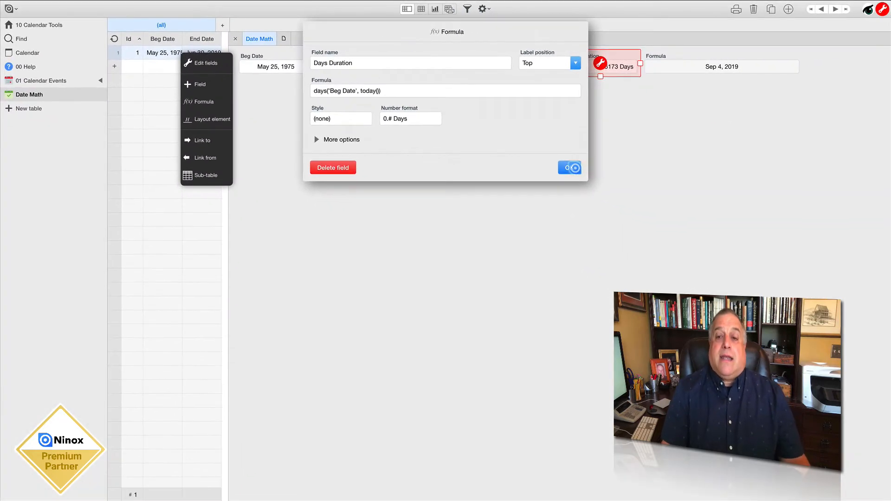
pyautogui.click(574, 168)
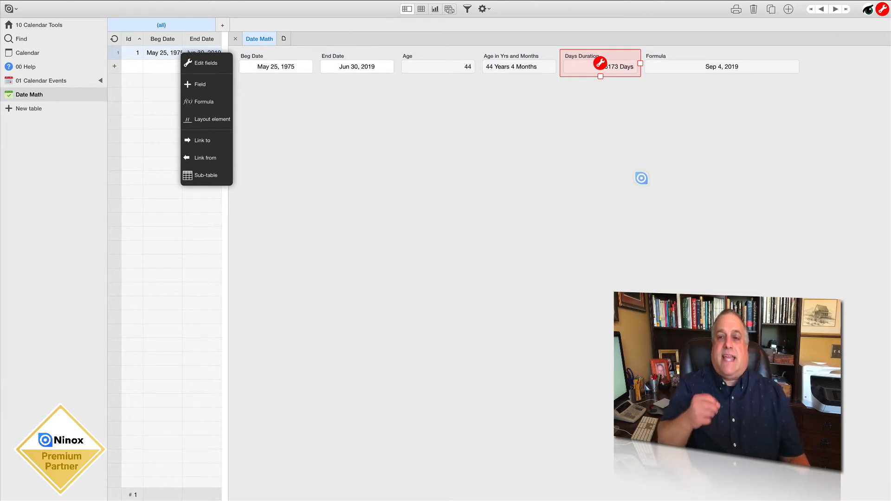
pyautogui.click(883, 9)
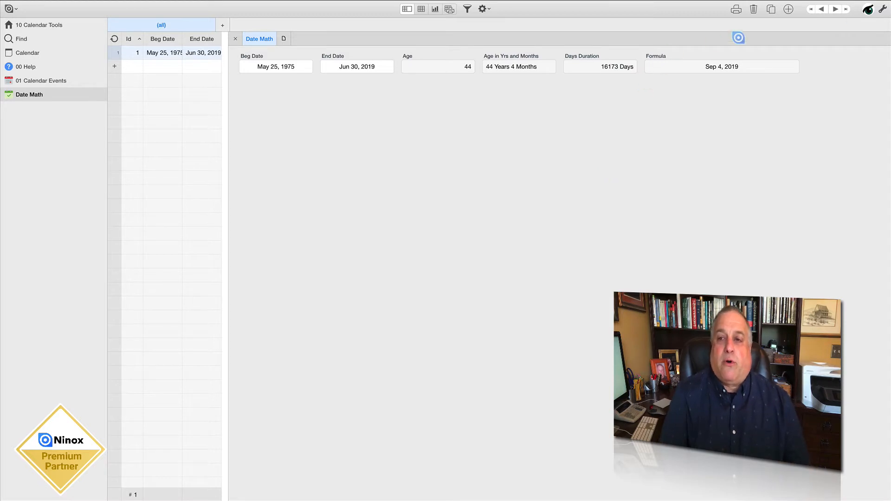
# Narrow the today() formula field to about the width of the neighbouring fields and save the layout change
pyautogui.click(735, 55)
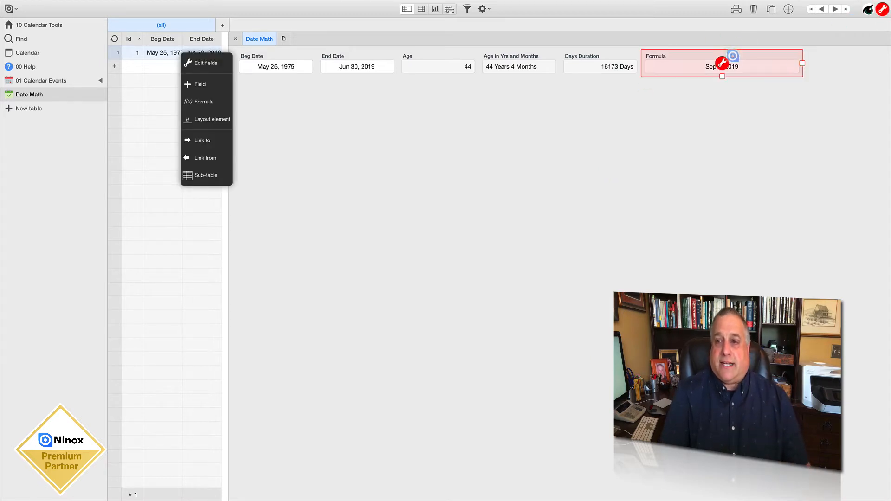
pyautogui.moveTo(803, 63); pyautogui.dragTo(681, 72)
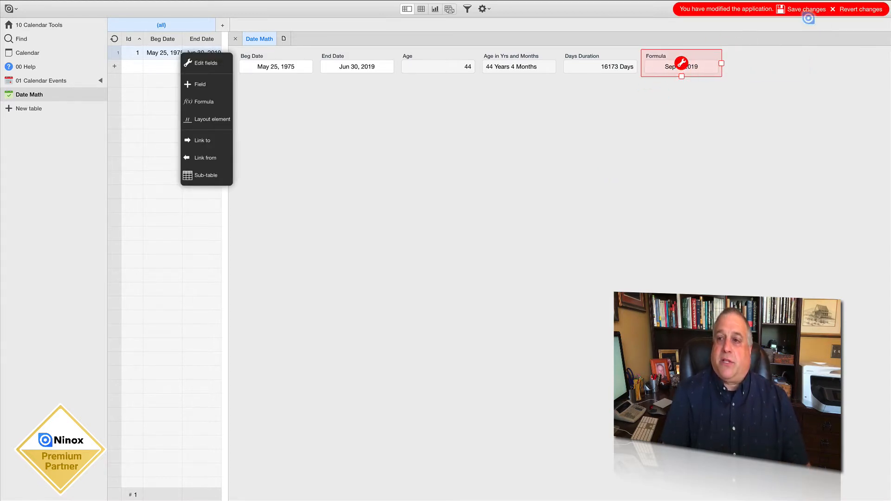
pyautogui.click(807, 10)
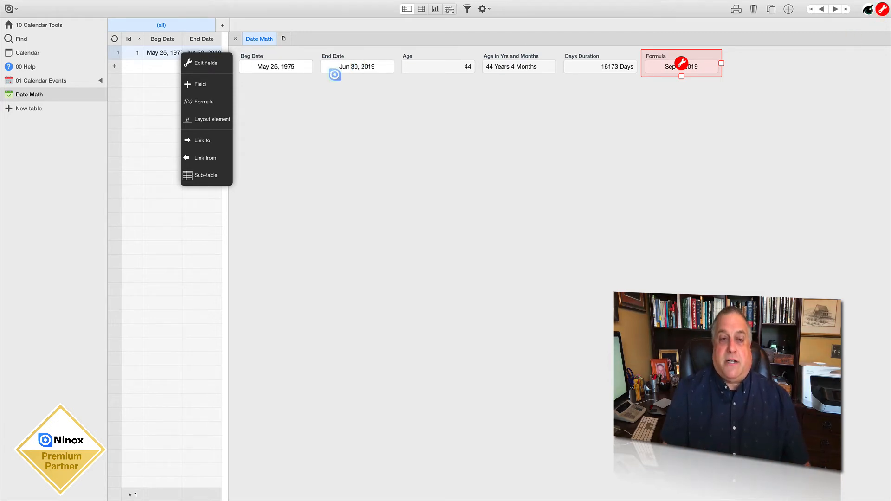
# Add another formula field with the formula year('End Date')
pyautogui.click(196, 103)
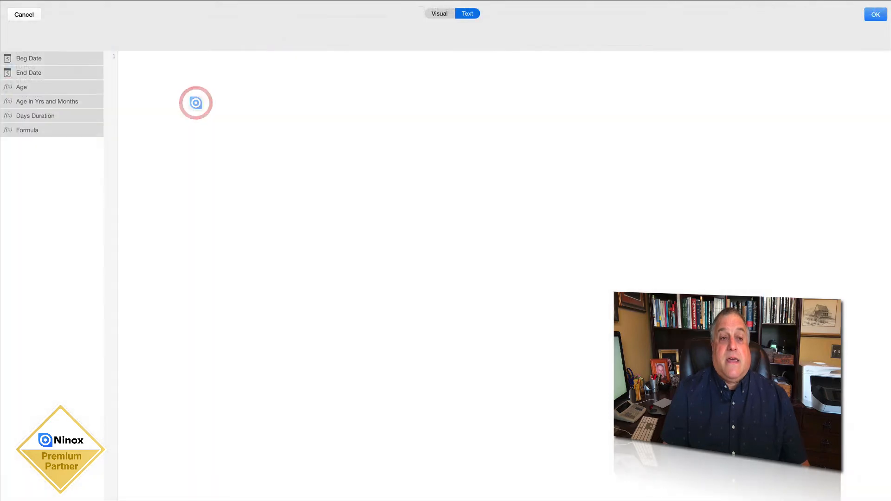
pyautogui.write('year(')
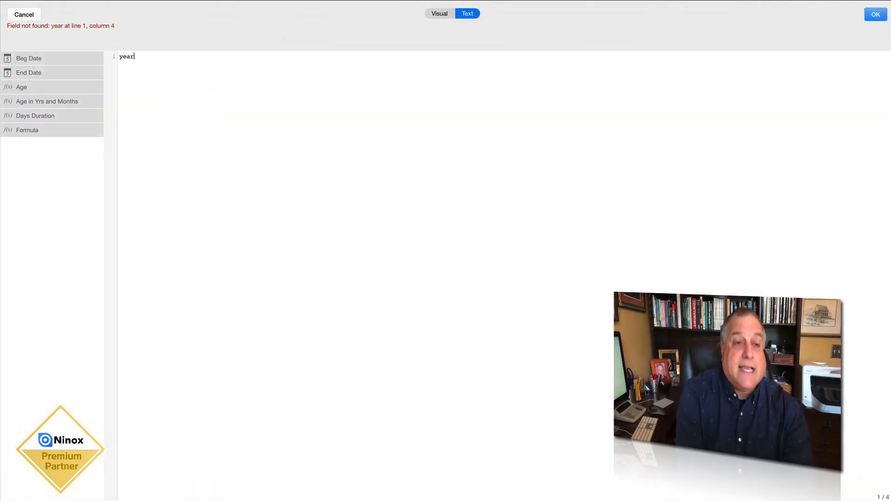
pyautogui.click(70, 75)
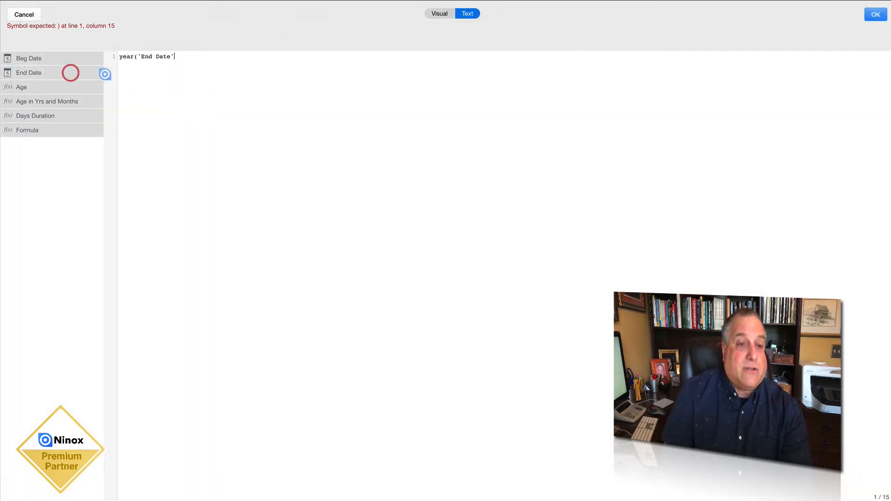
pyautogui.write(')')
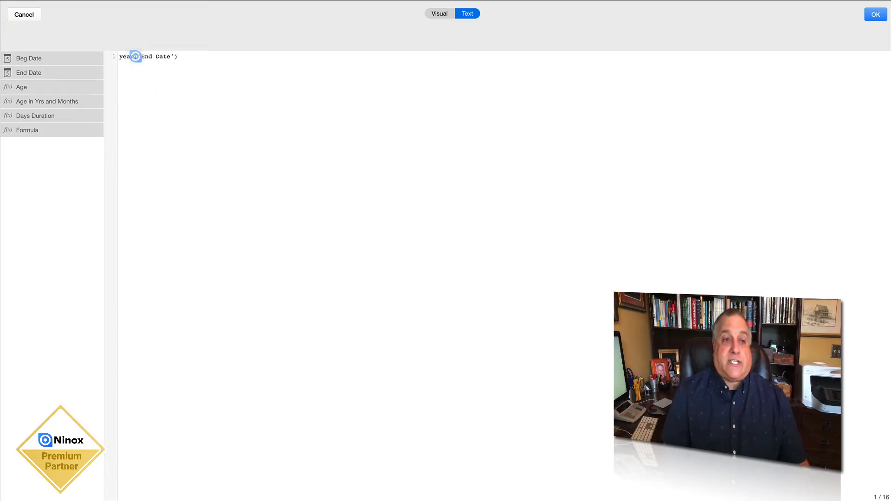
pyautogui.moveTo(139, 56); pyautogui.dragTo(173, 55)
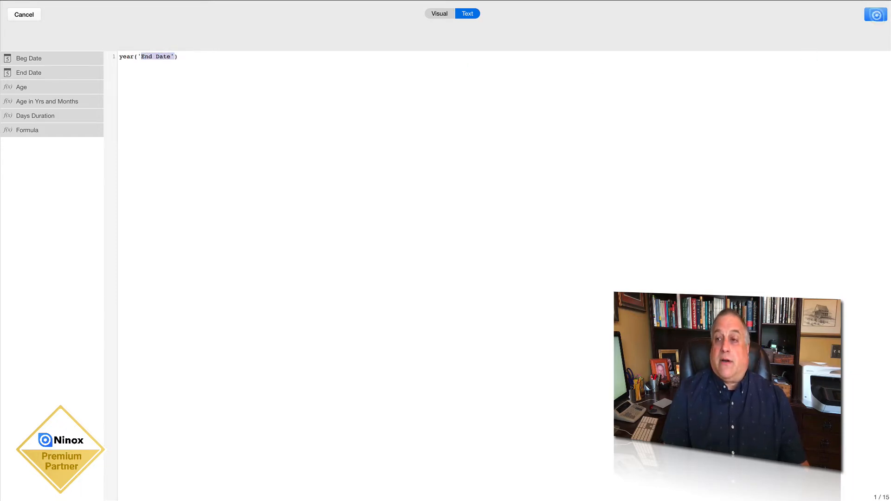
pyautogui.click(876, 15)
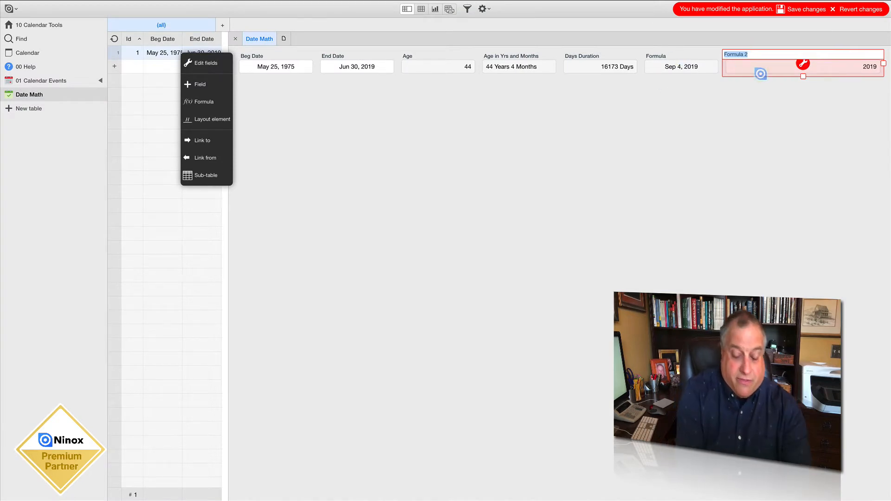
# Name the year formula field Year of Date and place it with the End Date field, renamed Date, on a separate row below
pyautogui.write('Year of Date')
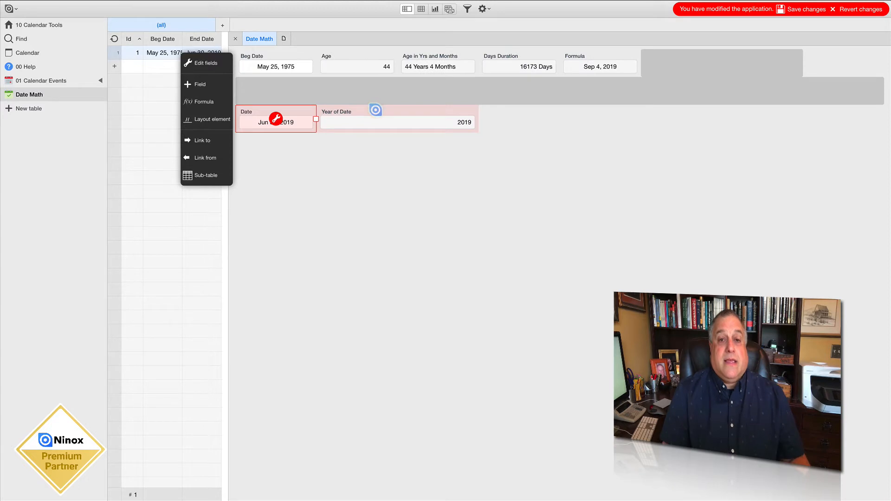
pyautogui.click(376, 110)
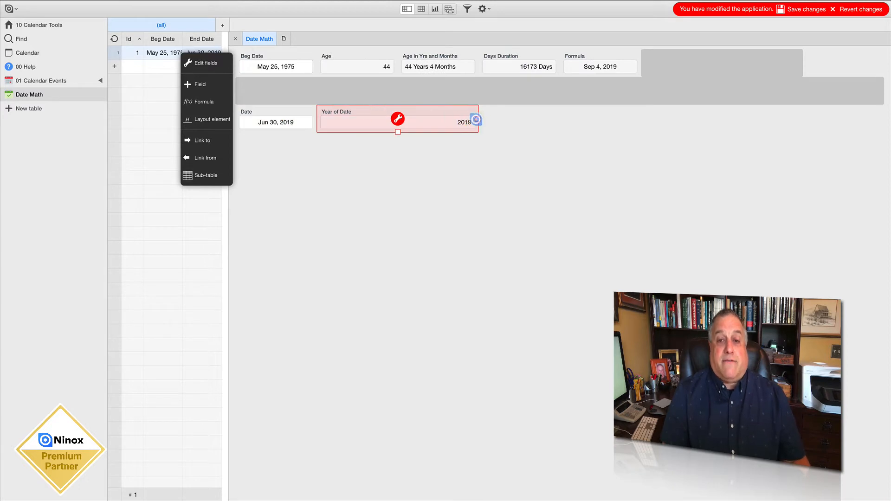
# Narrow the Year of Date field to about the width of the Date field, save the change and leave edit mode
pyautogui.moveTo(470, 121); pyautogui.dragTo(398, 121)
pyautogui.click(820, 9)
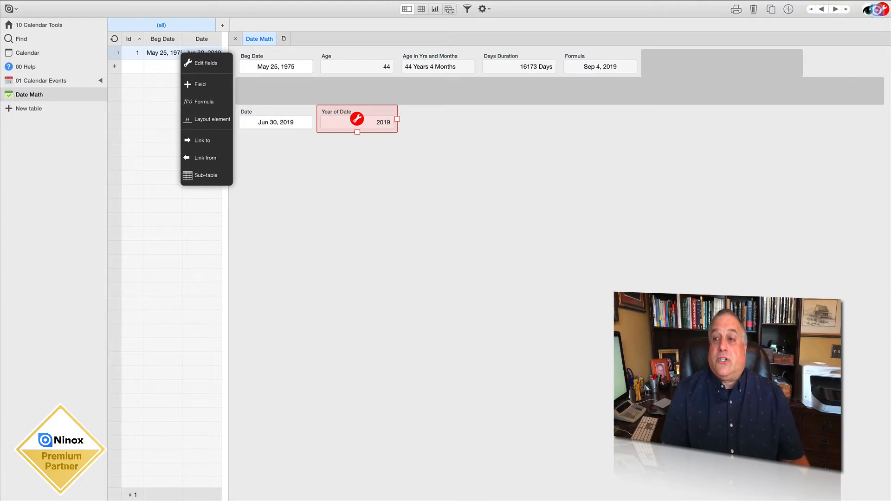
pyautogui.click(881, 9)
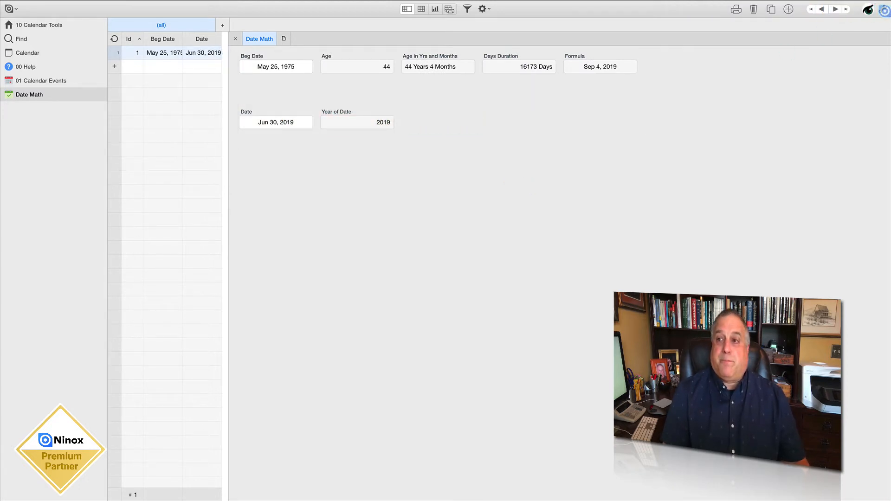
# Add another formula field to the Date Math form with the formula month(Date)
pyautogui.click(885, 10)
pyautogui.click(201, 84)
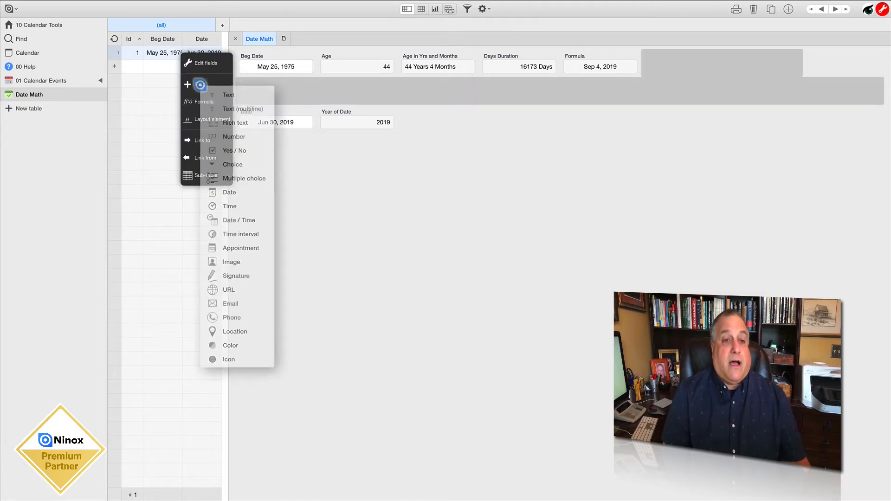
pyautogui.click(189, 101)
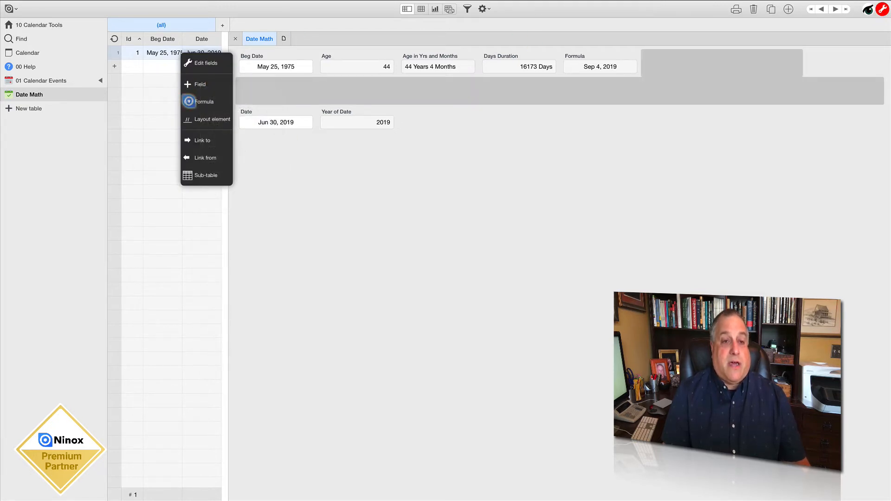
pyautogui.write('mon')
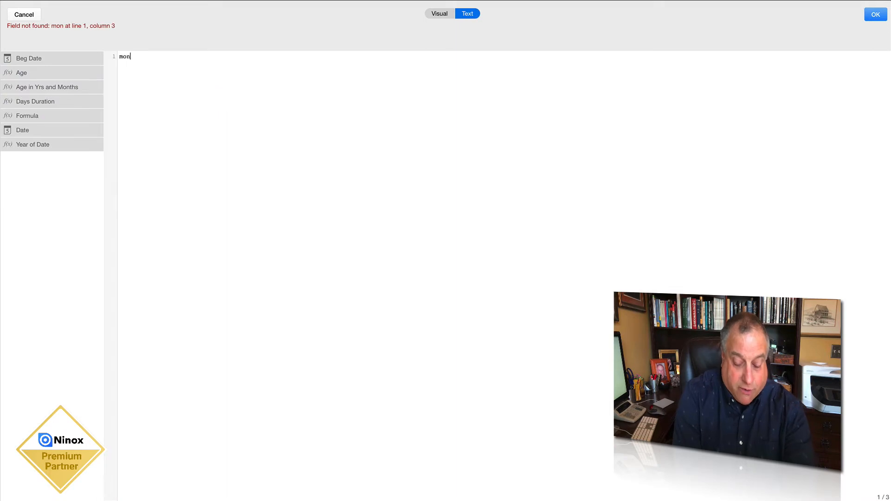
pyautogui.write('th(')
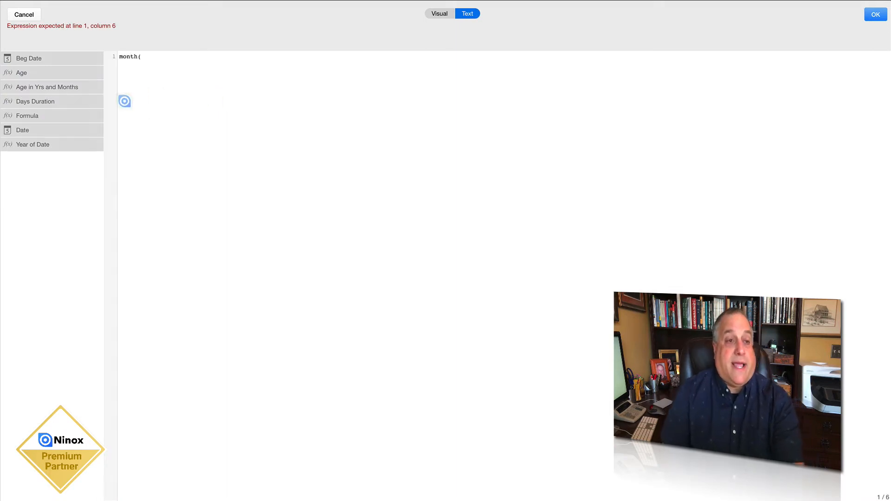
pyautogui.click(58, 129)
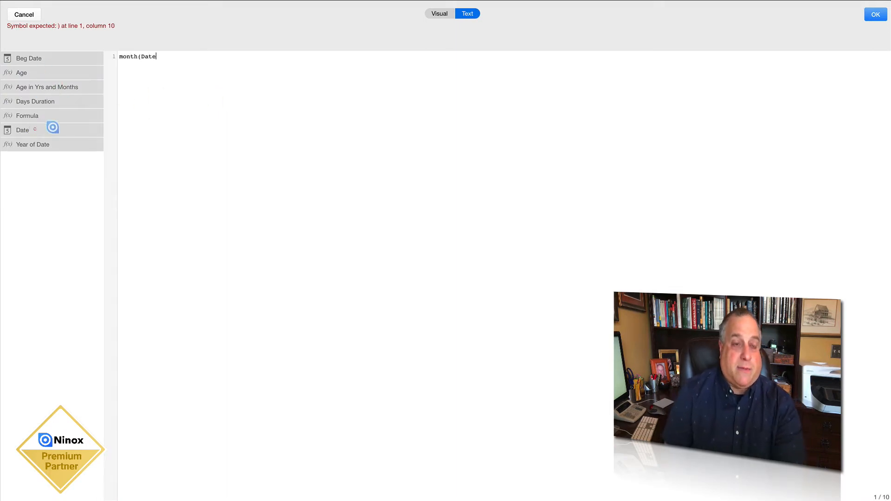
pyautogui.write(')')
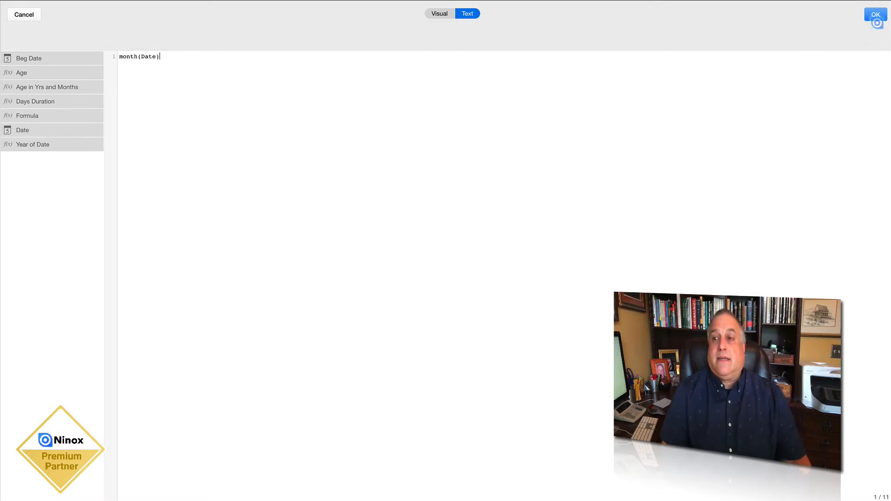
pyautogui.click(875, 14)
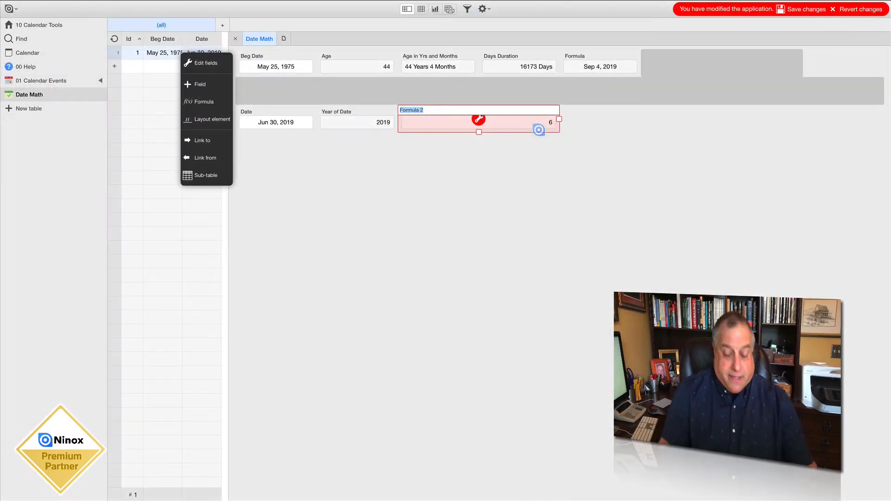
# Name the month formula field Month of Date, narrow it to about the width of Year of Date, and save
pyautogui.write('Month of Date')
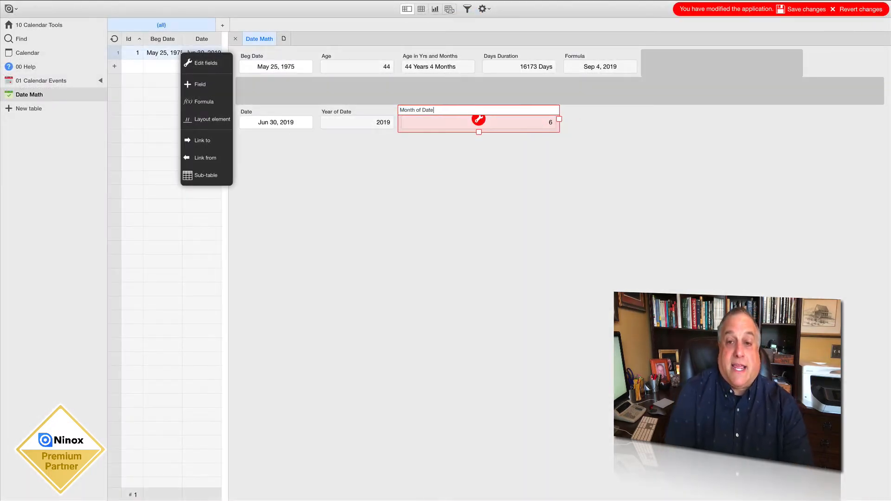
pyautogui.press('Return')
pyautogui.moveTo(559, 119); pyautogui.dragTo(479, 120)
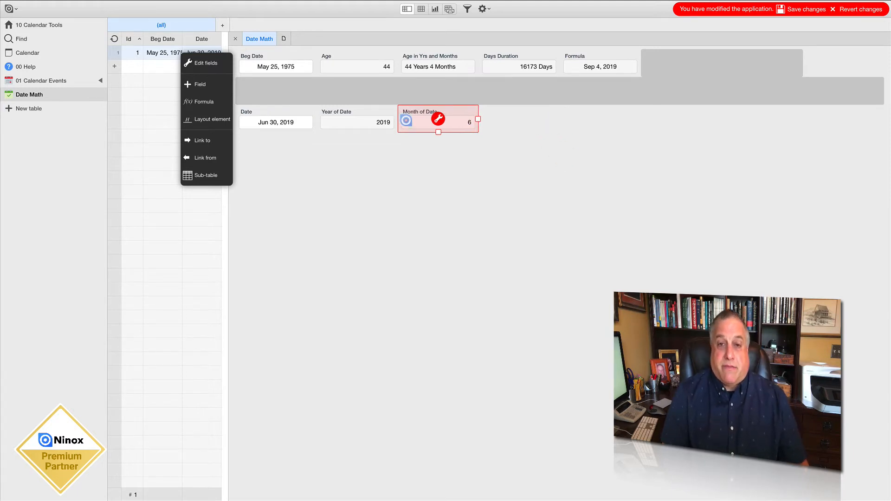
pyautogui.click(796, 9)
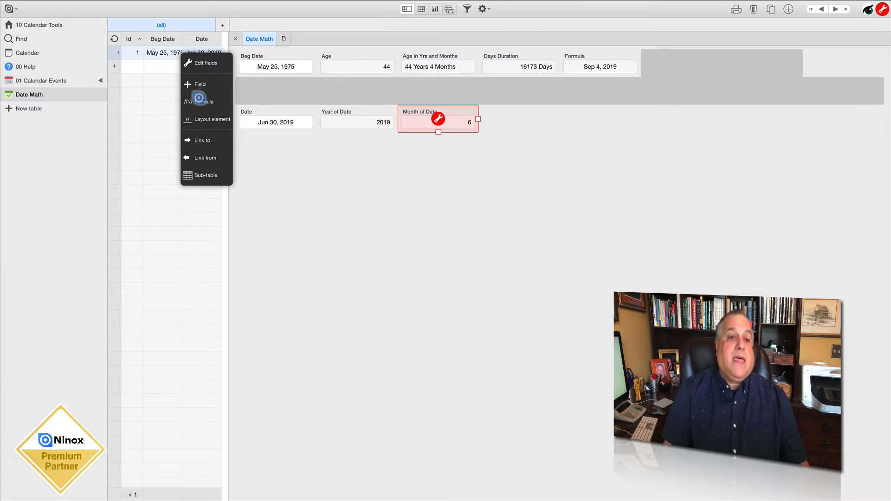
# Add another formula field beside Month of Date with the formula day(Date)
pyautogui.click(200, 101)
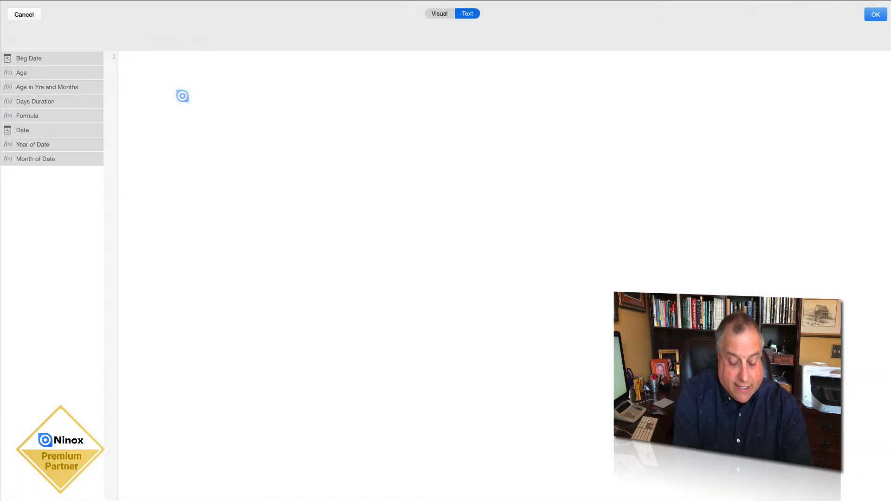
pyautogui.write('day(')
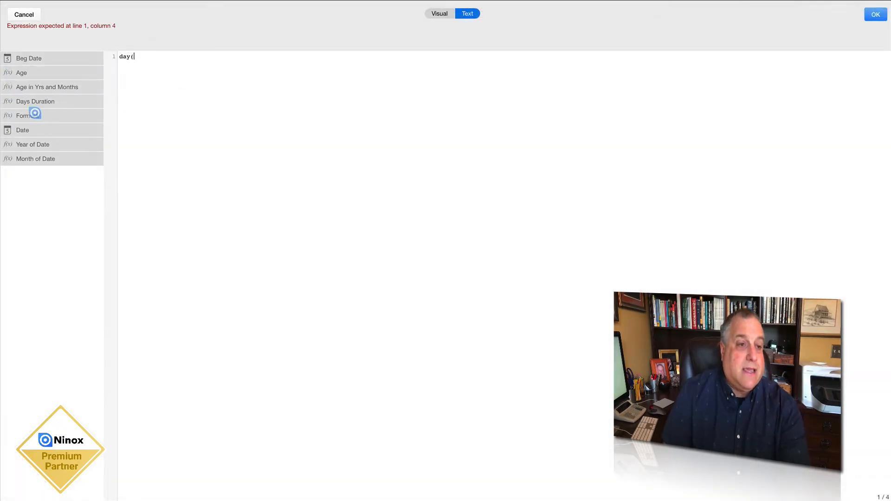
pyautogui.click(26, 130)
pyautogui.write(')')
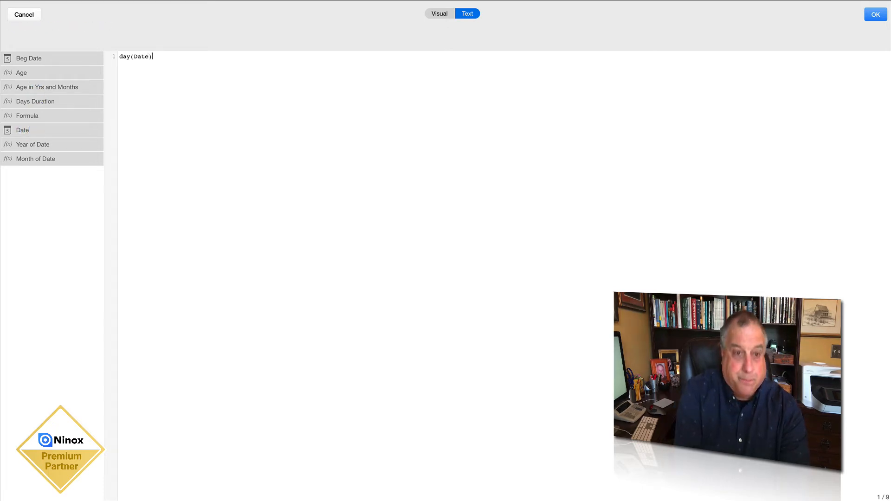
pyautogui.click(876, 14)
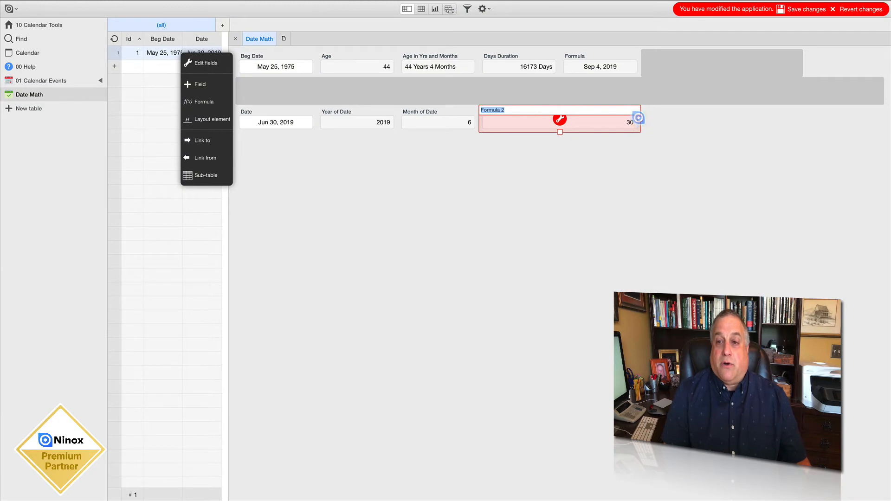
# Narrow the day formula field to match its neighbours, name it Day of Date, and save the changes
pyautogui.moveTo(640, 119); pyautogui.dragTo(522, 120)
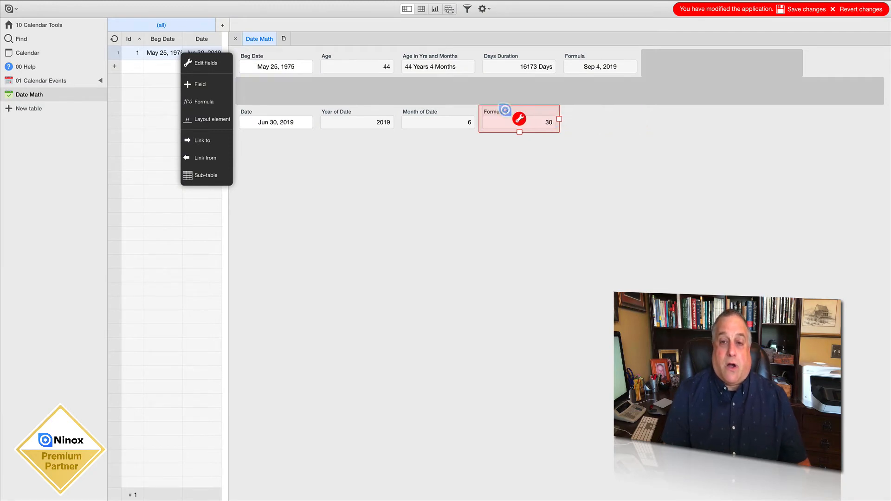
pyautogui.click(504, 110)
pyautogui.write('Day')
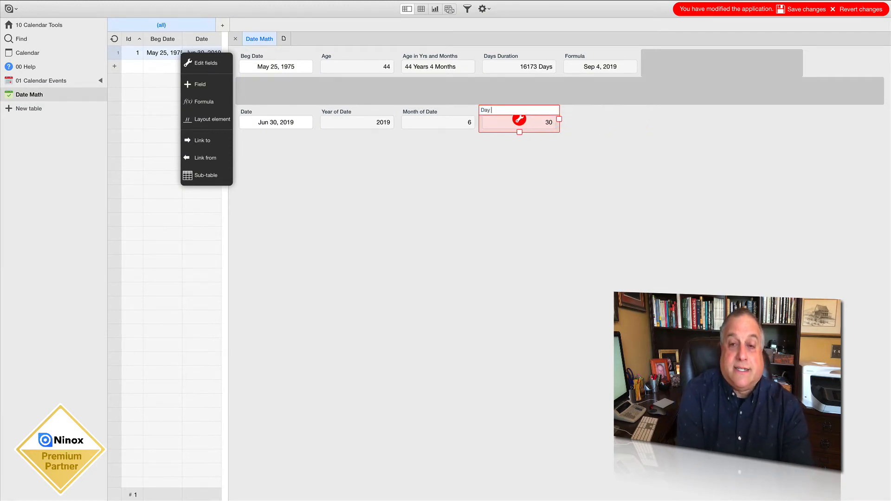
pyautogui.write(' of Date')
pyautogui.click(595, 165)
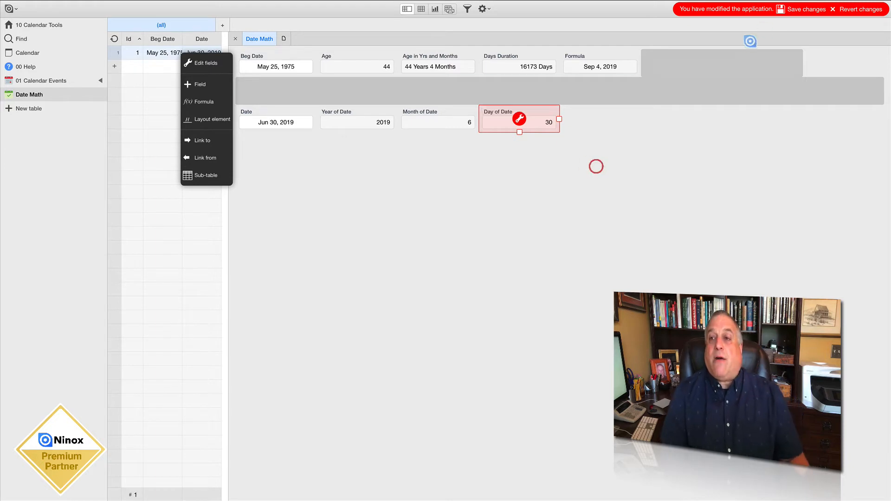
pyautogui.click(795, 8)
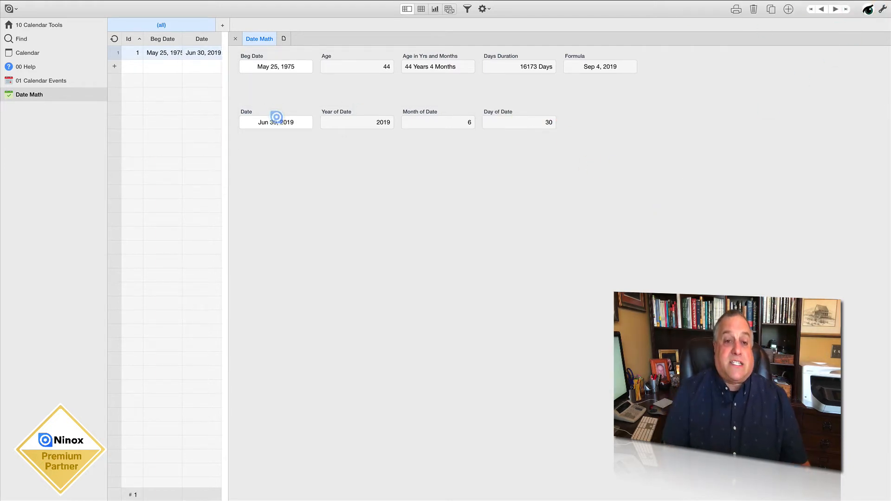
# Examine the Date field's calendar and compare its date with the extracted year, month and day values
pyautogui.click(276, 121)
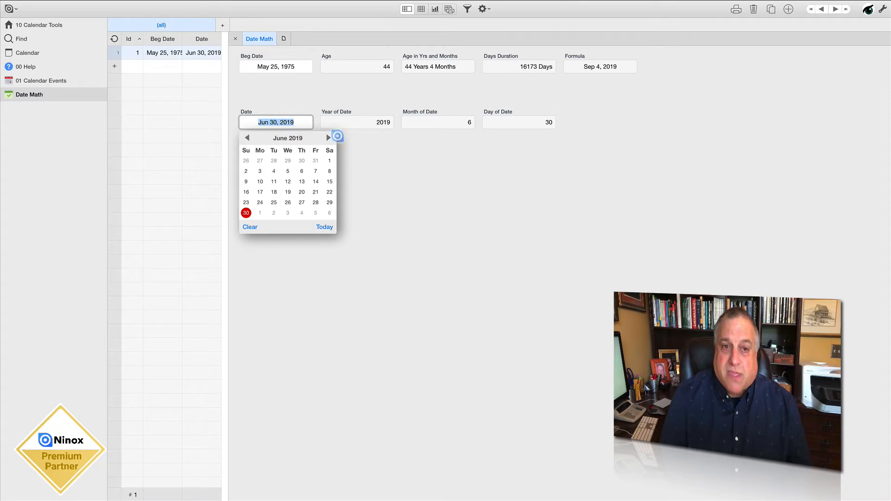
pyautogui.click(364, 144)
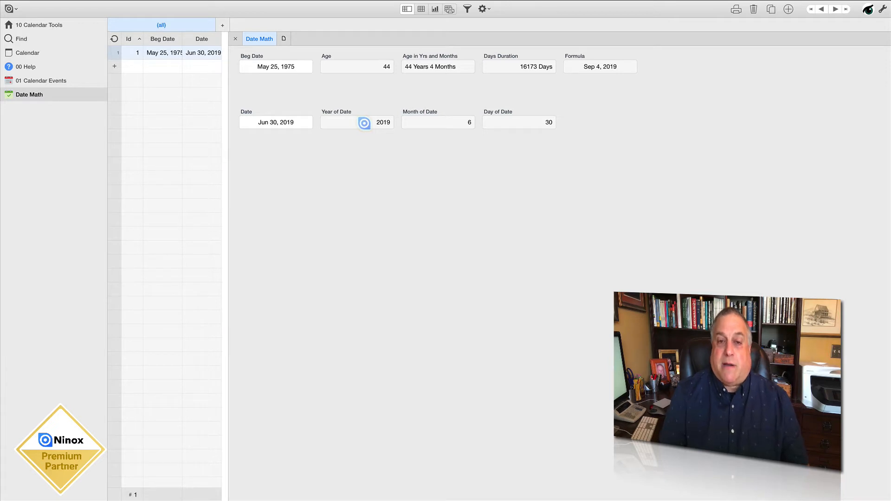
pyautogui.moveTo(373, 124); pyautogui.dragTo(392, 124)
pyautogui.moveTo(466, 123); pyautogui.dragTo(477, 122)
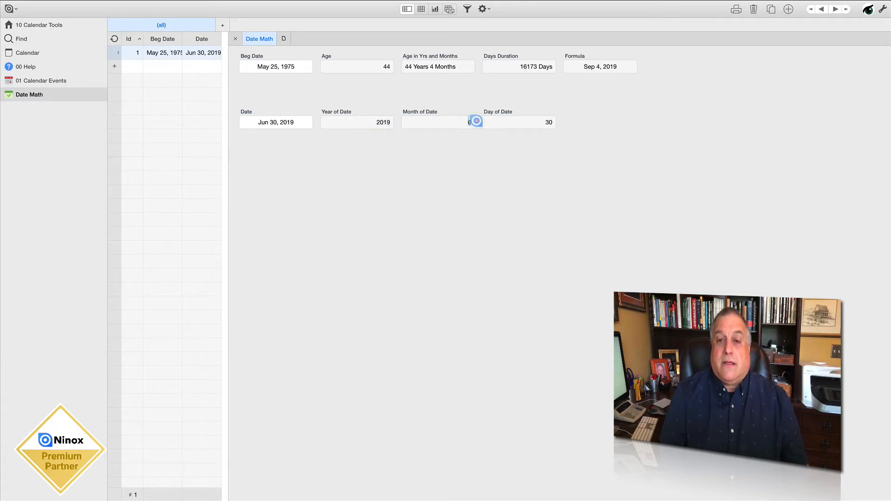
pyautogui.moveTo(545, 123); pyautogui.dragTo(552, 123)
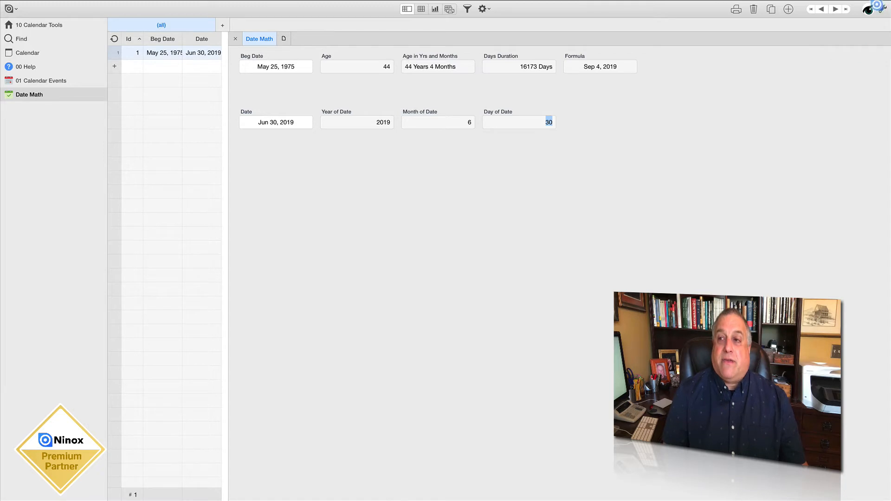
# Start a new formula field and write the formula date('Year of Date','Month of Date','Day of Date')
pyautogui.click(882, 9)
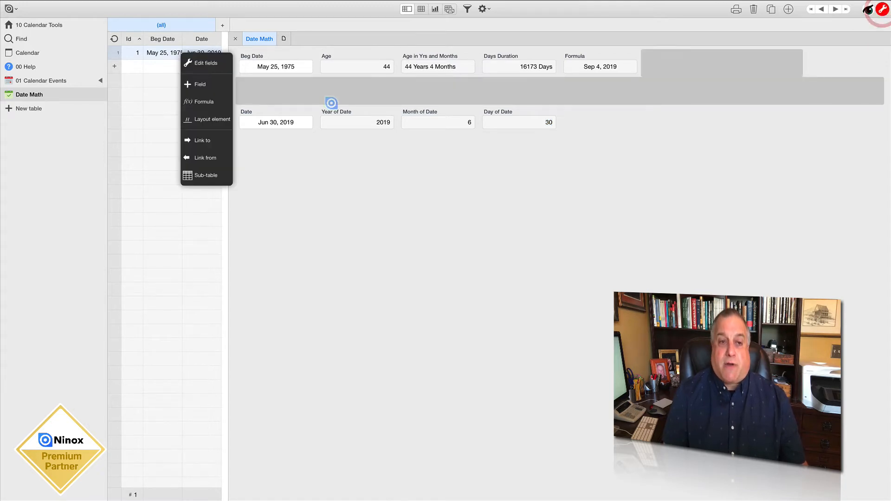
pyautogui.click(193, 100)
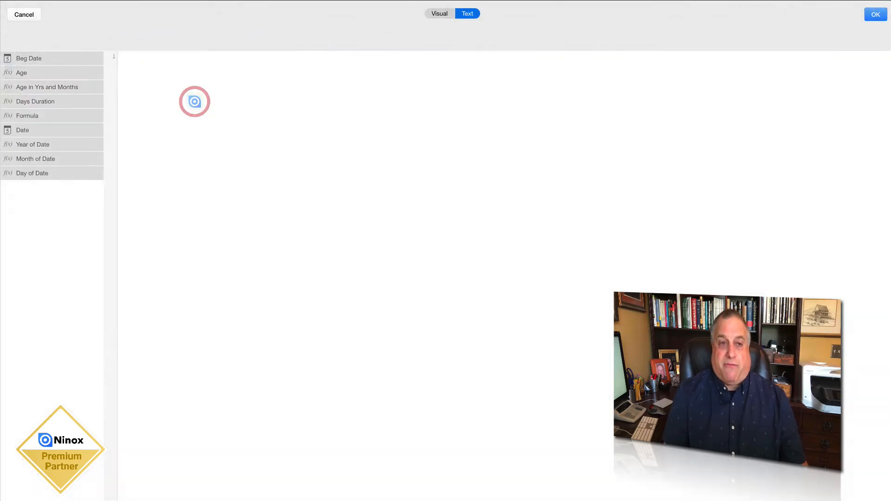
pyautogui.click(156, 63)
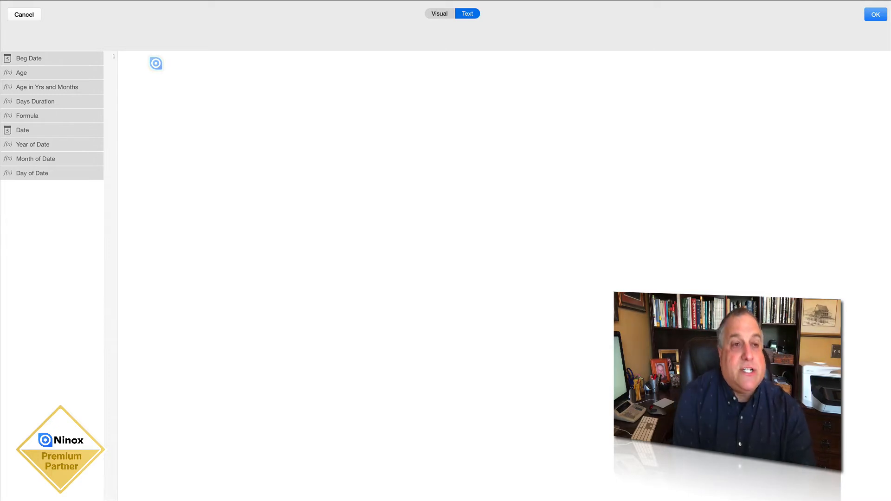
pyautogui.write('date(')
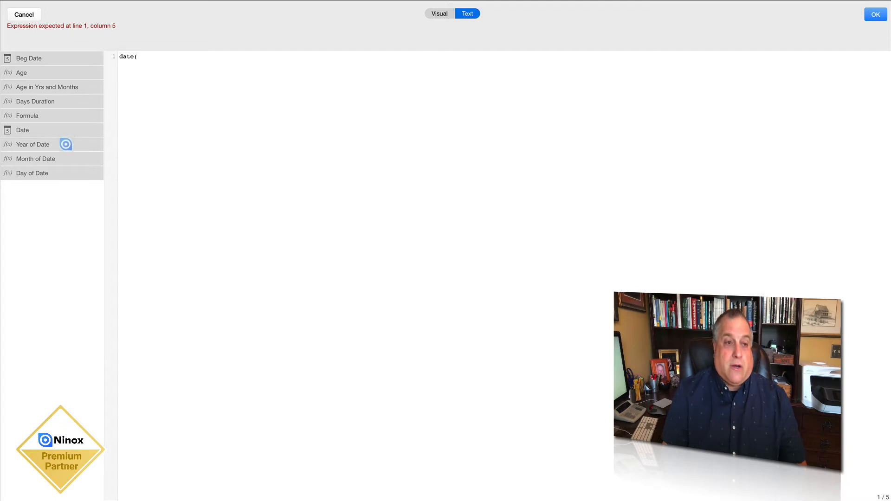
pyautogui.click(66, 144)
pyautogui.write(',')
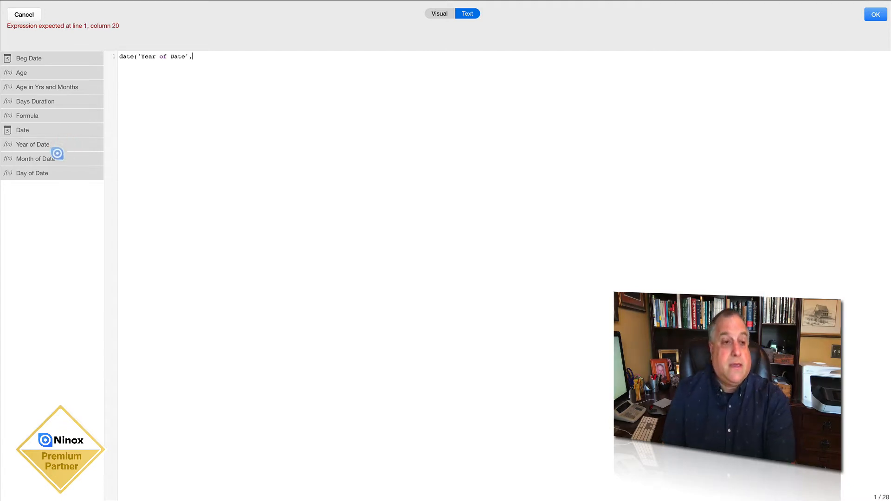
pyautogui.click(55, 156)
pyautogui.write(',')
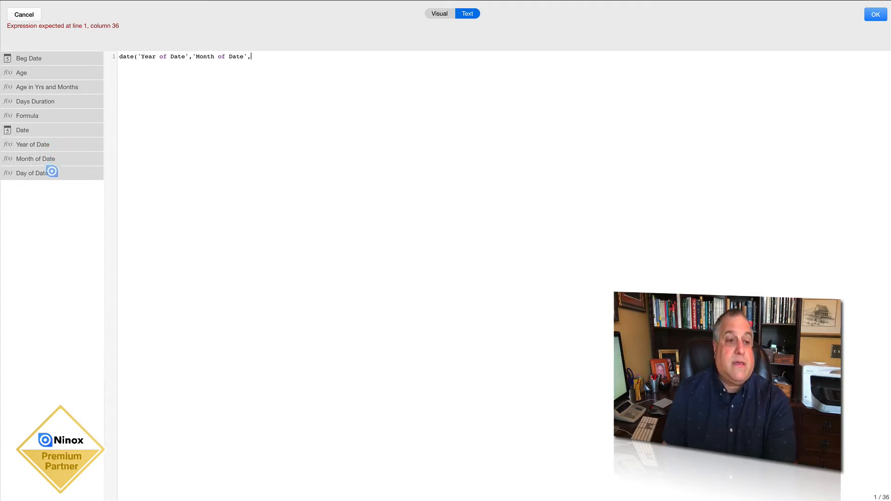
pyautogui.click(52, 172)
pyautogui.write(')')
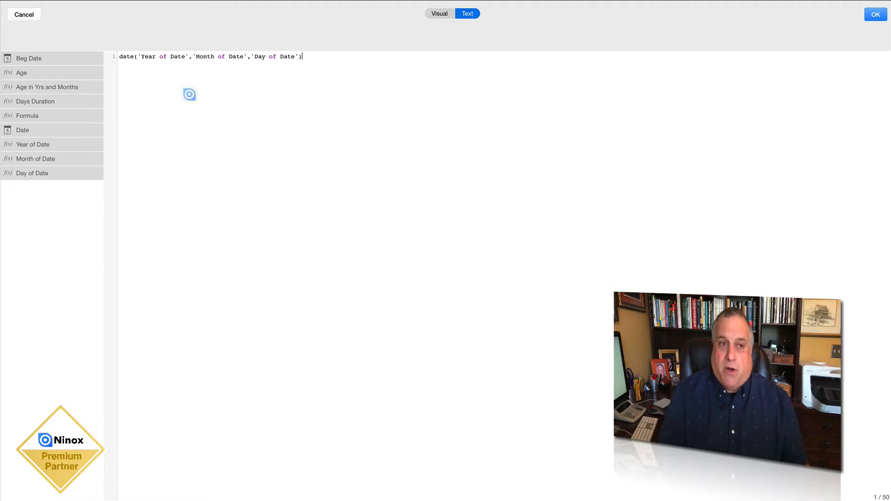
# Examine the year, month and day arguments of the date() formula and the commas separating them
pyautogui.moveTo(141, 56); pyautogui.dragTo(297, 56)
pyautogui.click(260, 56)
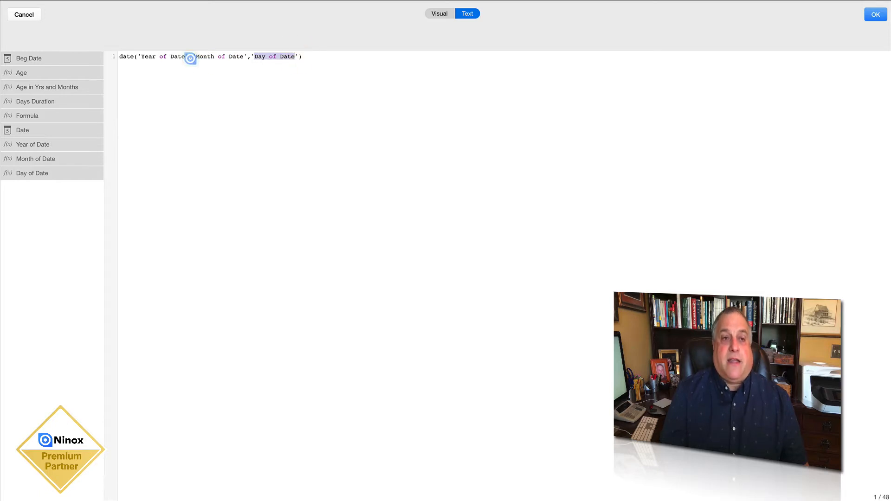
pyautogui.click(190, 56)
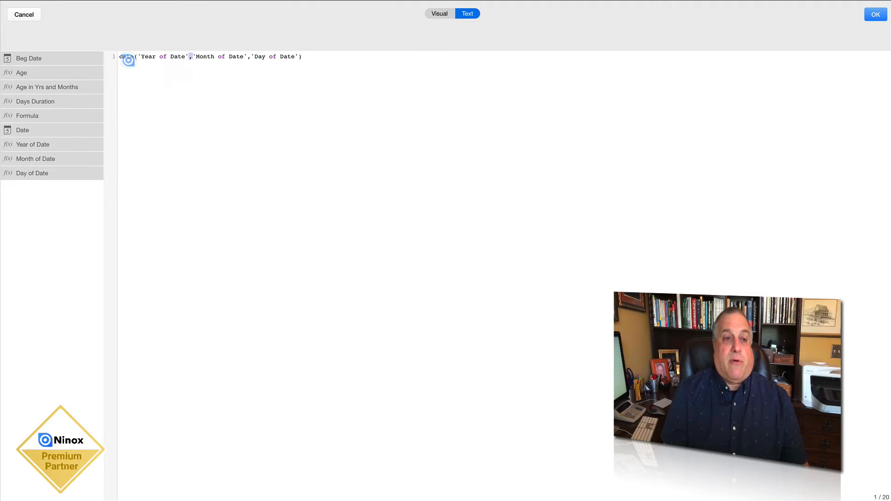
# Add 1 to the year argument of the new date() formula, save the changes, and leave field editing
pyautogui.moveTo(133, 56); pyautogui.dragTo(119, 56)
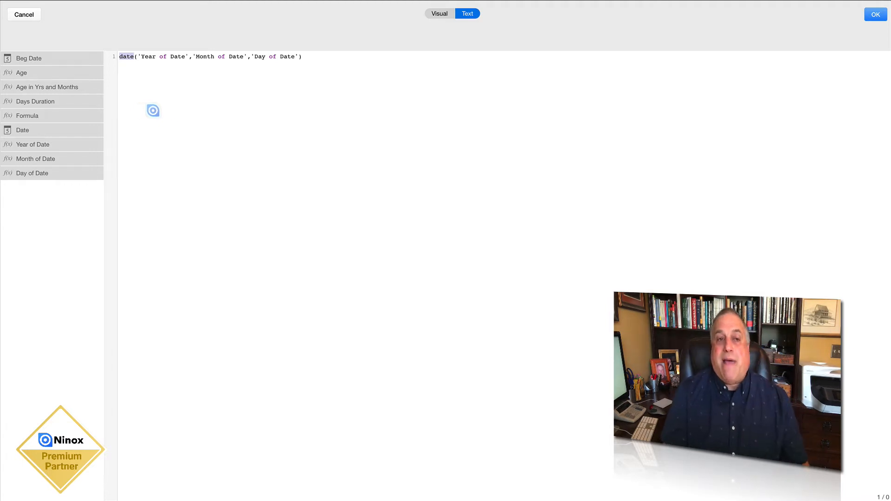
pyautogui.click(188, 56)
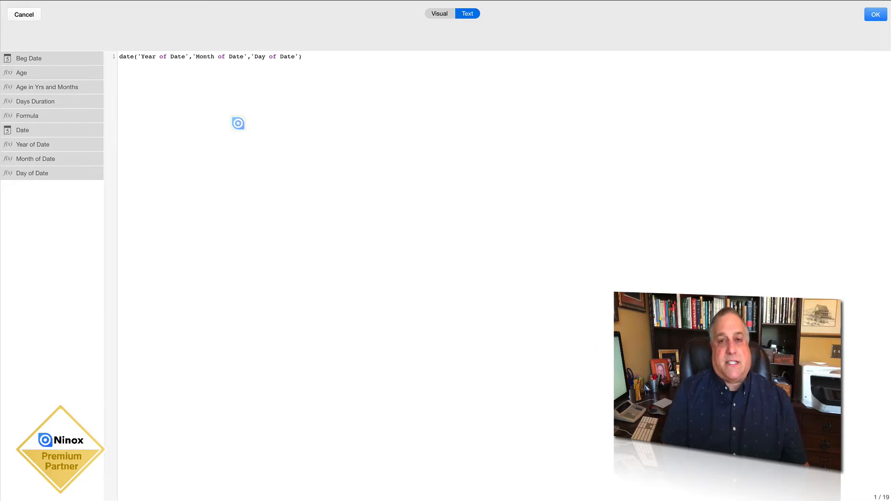
pyautogui.write('+1')
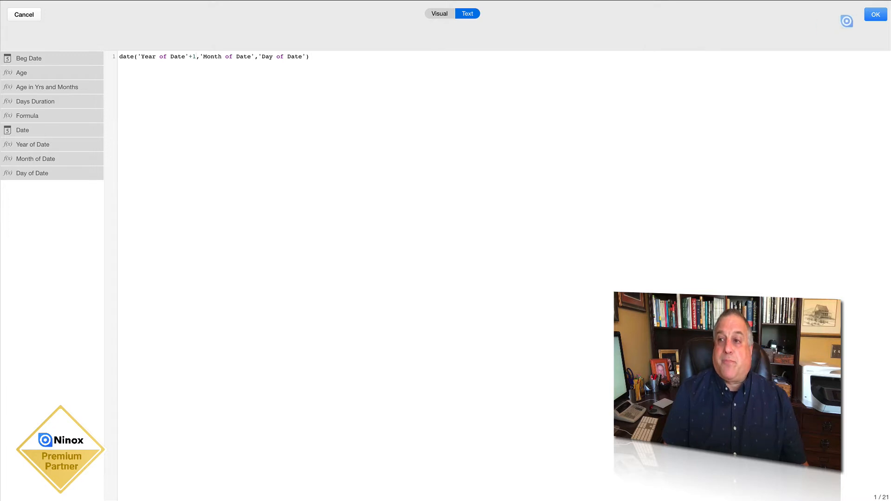
pyautogui.click(873, 15)
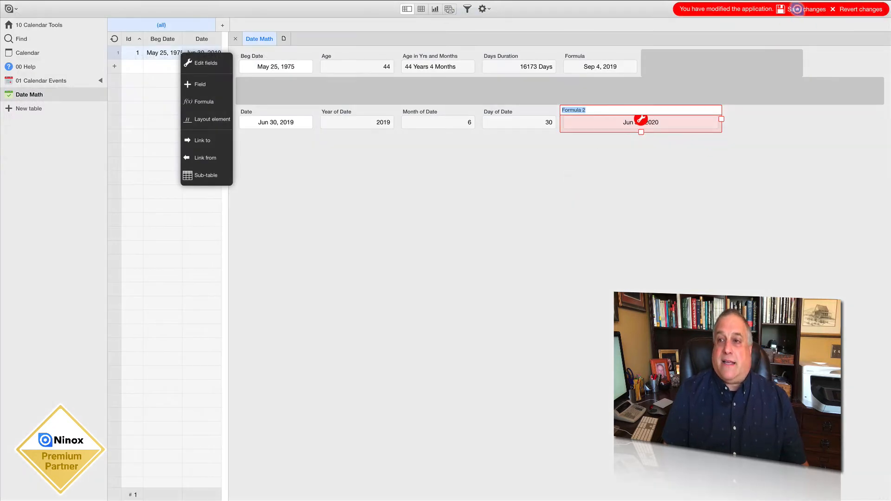
pyautogui.click(801, 9)
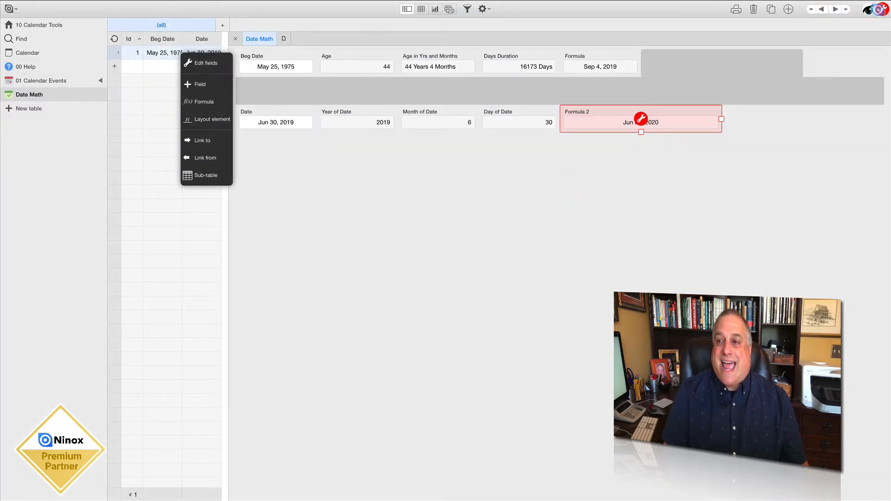
pyautogui.click(882, 10)
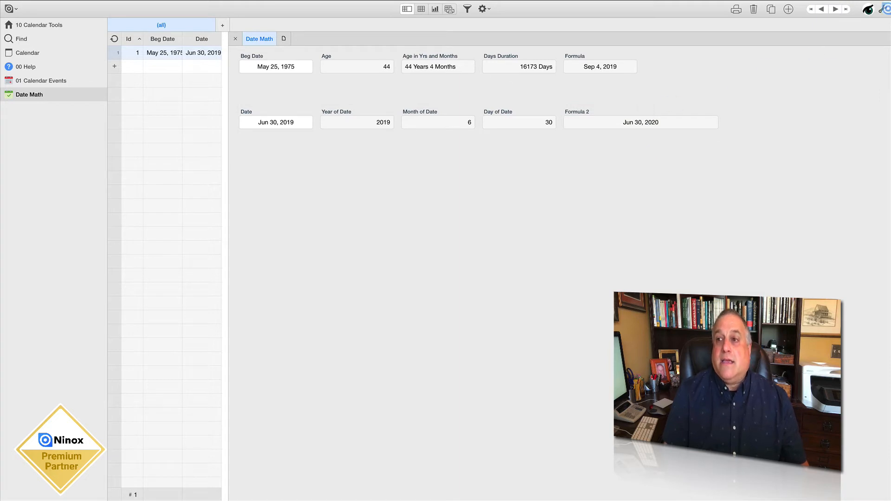
# Narrow the Formula 2 field to match the width of its neighbours and save the layout change
pyautogui.click(877, 10)
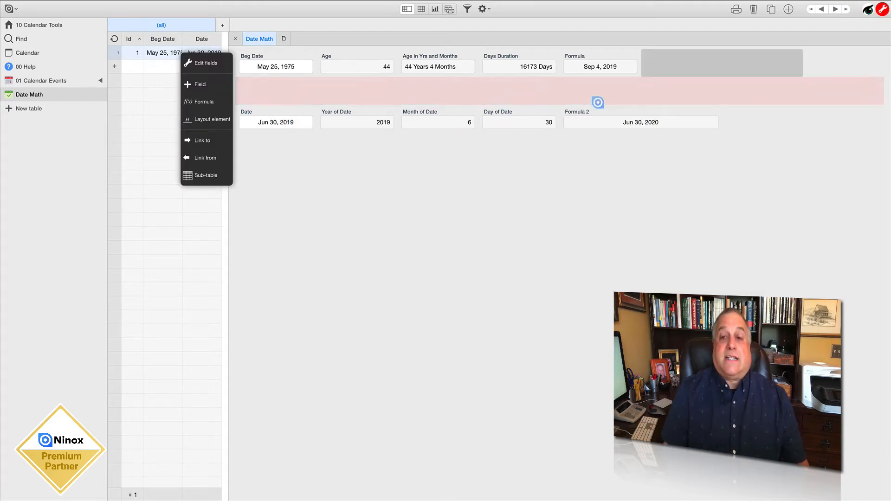
pyautogui.click(592, 114)
pyautogui.moveTo(722, 119); pyautogui.dragTo(637, 119)
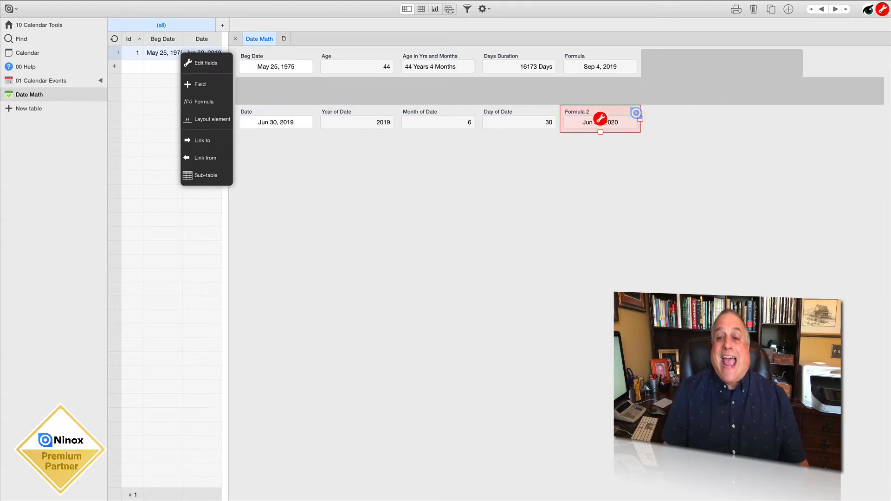
pyautogui.click(595, 162)
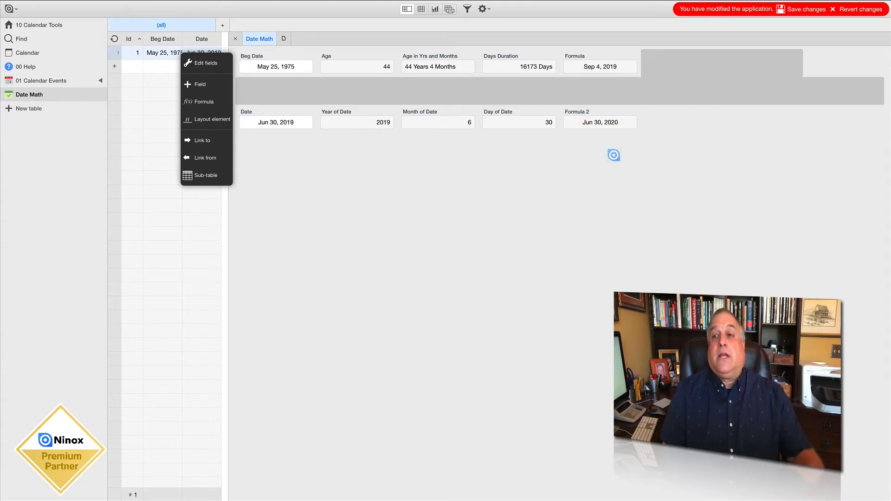
pyautogui.click(805, 9)
pyautogui.click(882, 9)
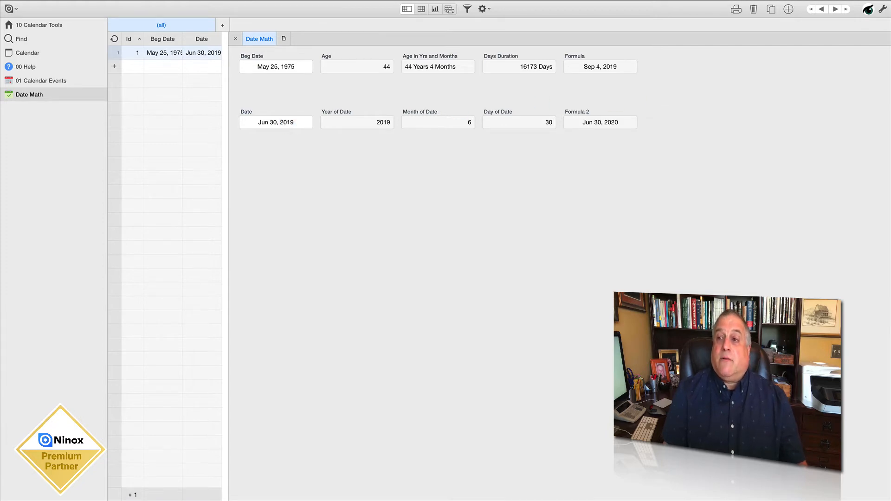
# Extend the Formula 2 date() formula by adding 3 to 'Month of Date' and 4 to 'Day of Date'
pyautogui.click(882, 8)
pyautogui.click(599, 117)
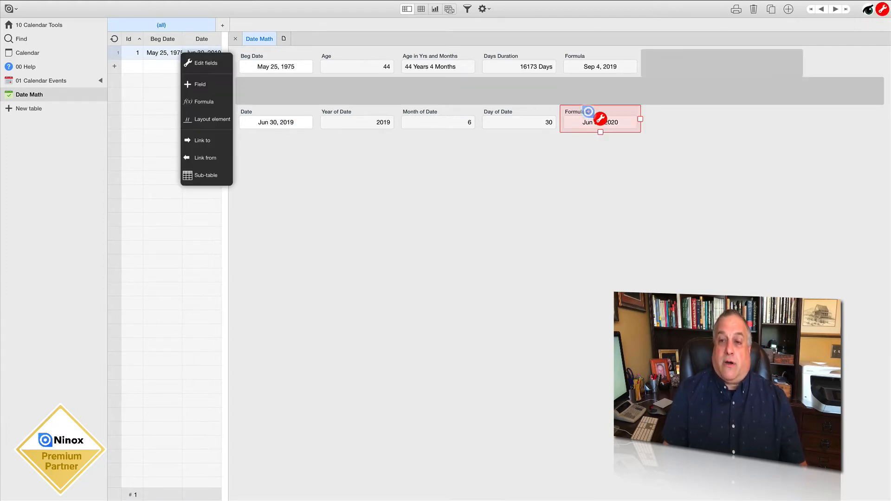
pyautogui.doubleClick(599, 117)
pyautogui.click(392, 150)
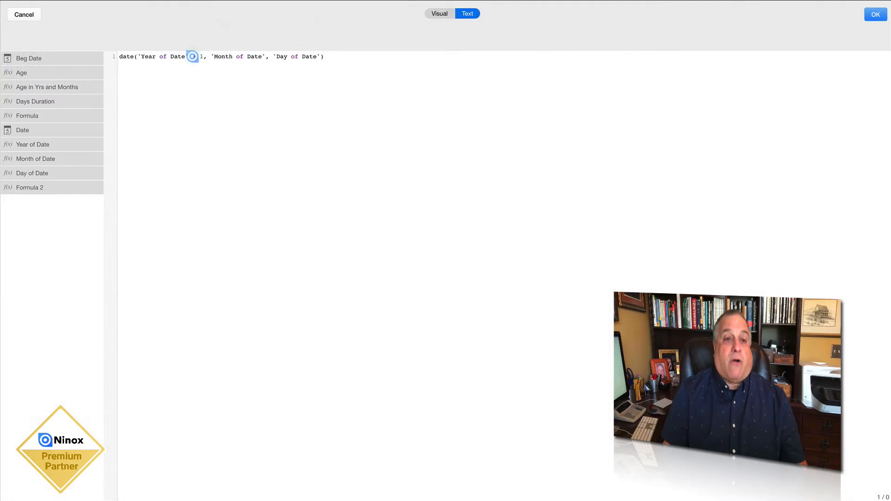
pyautogui.click(263, 57)
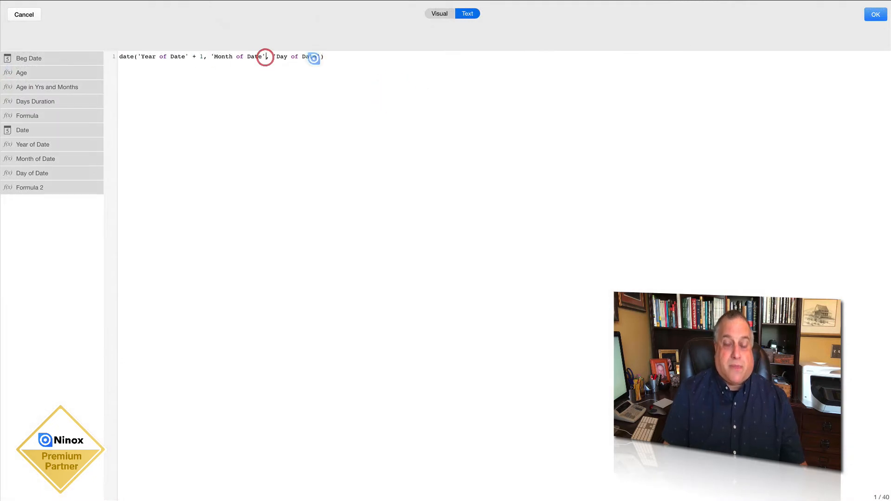
pyautogui.write('+3')
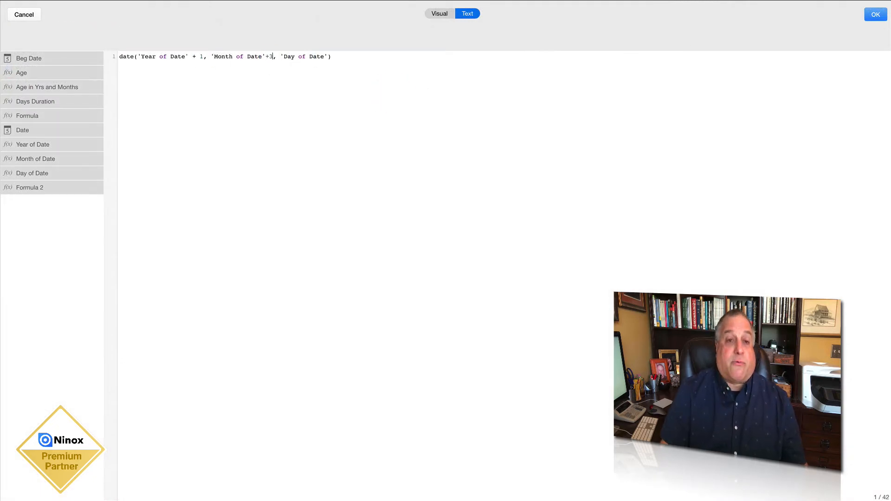
pyautogui.click(326, 56)
pyautogui.write('+4')
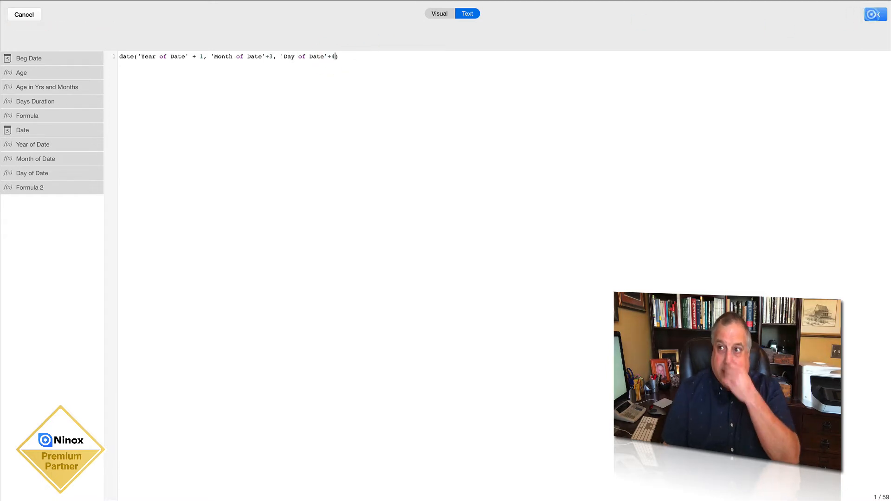
pyautogui.click(875, 15)
pyautogui.click(569, 167)
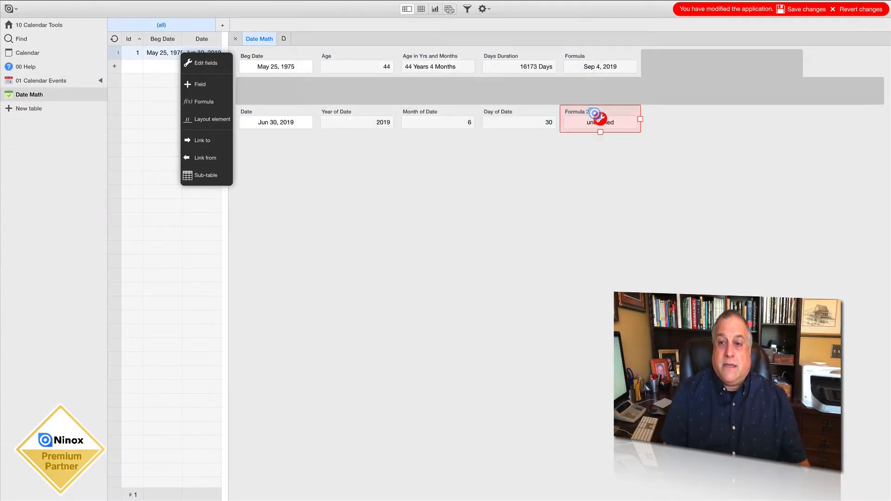
# Rename the Formula 2 field as Plus 1YR 3MO 4DY and save the changes
pyautogui.doubleClick(584, 110)
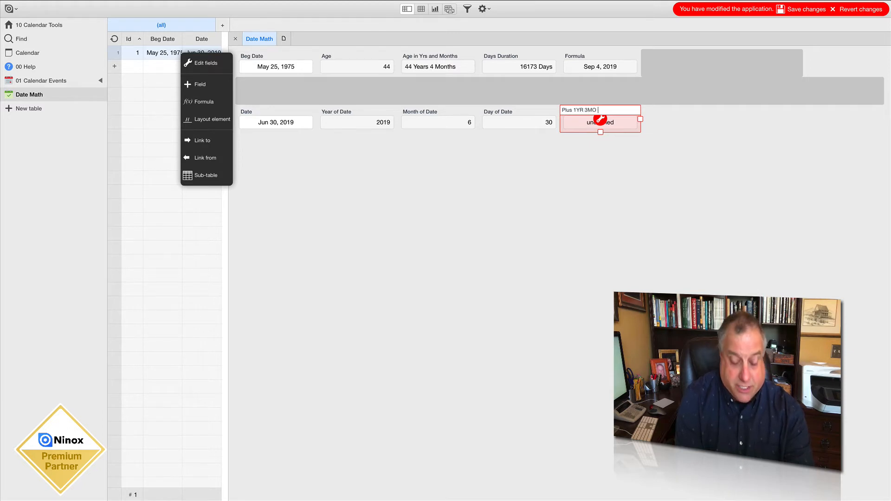
pyautogui.write('Plus 1YR 3MO 4DY')
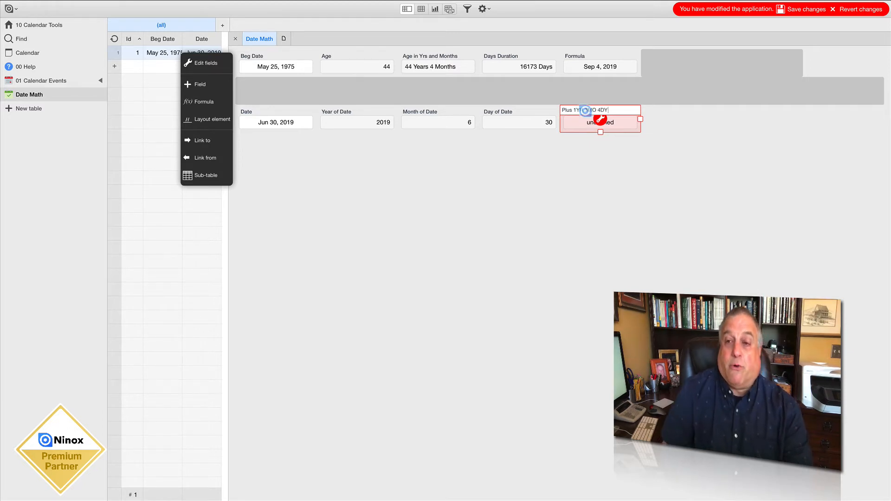
pyautogui.click(598, 153)
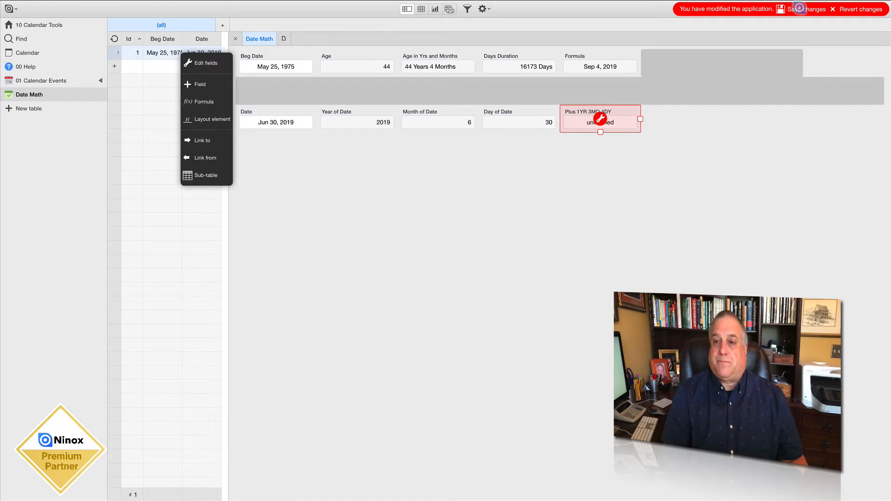
pyautogui.click(804, 9)
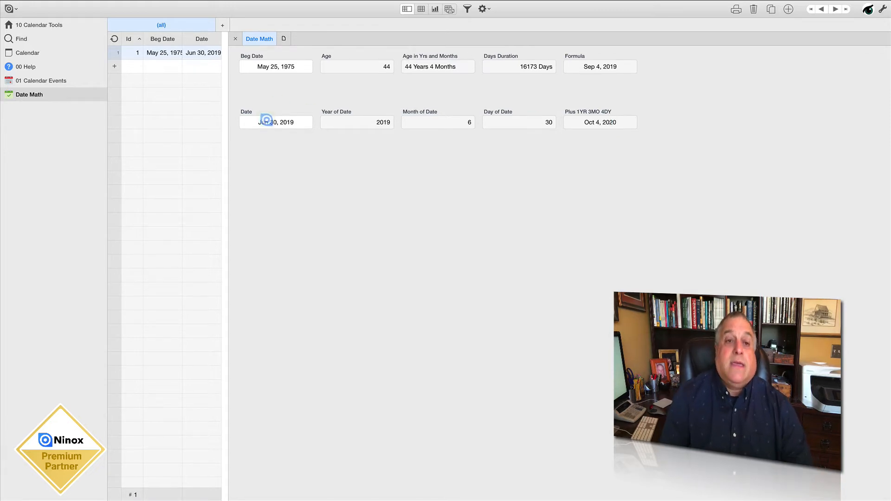
# Set the record's Date field to April 23, 2018 to test the date offset formula
pyautogui.click(266, 121)
pyautogui.click(246, 137)
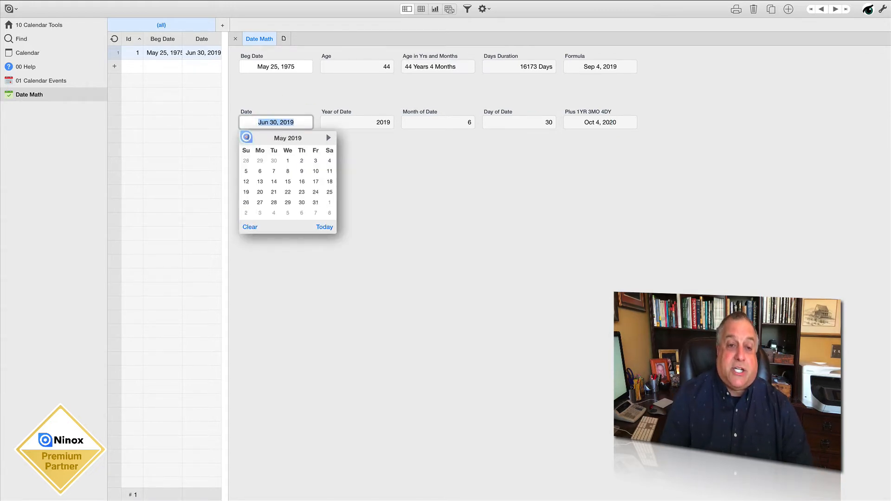
pyautogui.click(247, 137)
pyautogui.click(246, 136)
pyautogui.doubleClick(246, 137)
pyautogui.doubleClick(246, 137)
pyautogui.doubleClick(246, 137)
pyautogui.doubleClick(246, 137)
pyautogui.doubleClick(246, 136)
pyautogui.click(246, 137)
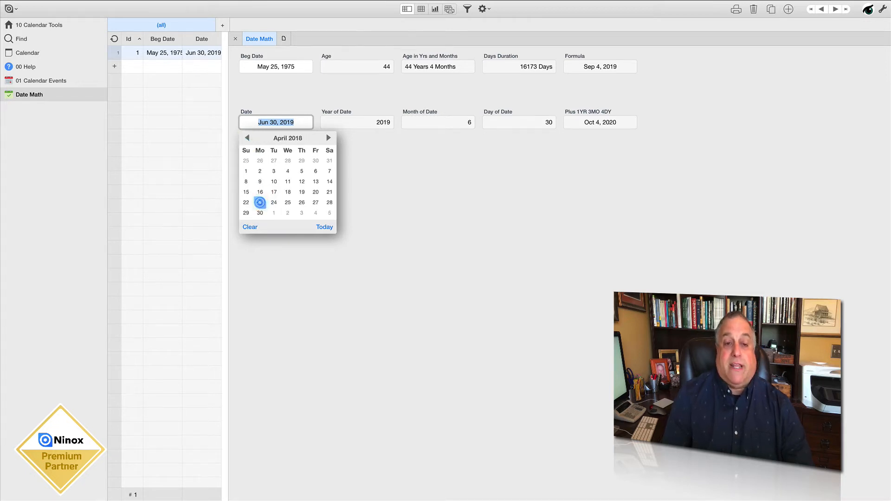
pyautogui.click(260, 203)
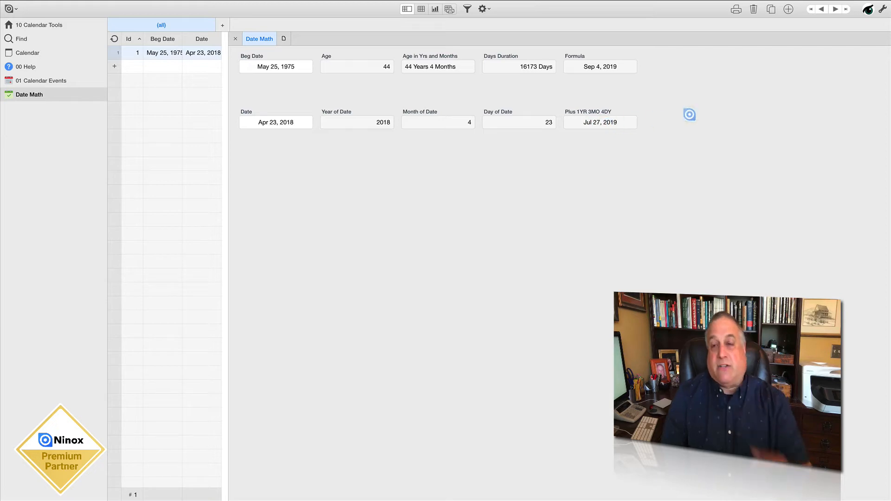
# Examine the year, month and day additions in the Plus 1YR 3MO 4DY field's date() formula and close it
pyautogui.click(884, 9)
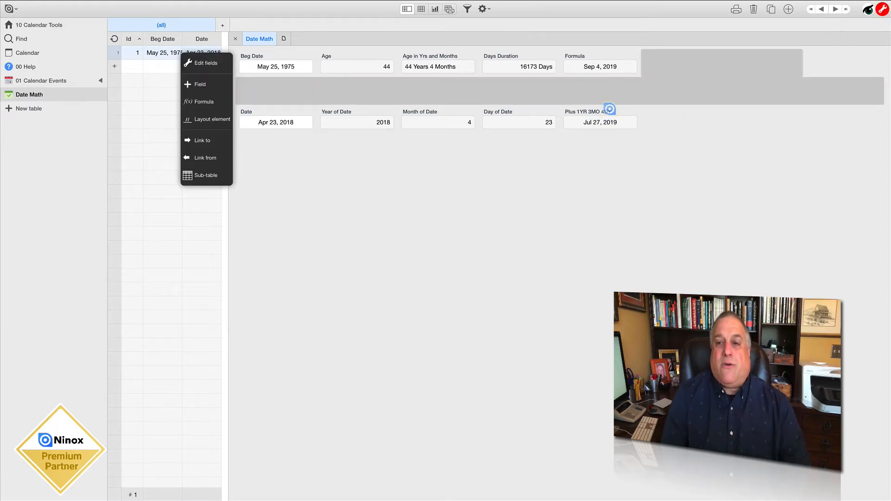
pyautogui.click(599, 122)
pyautogui.doubleClick(597, 124)
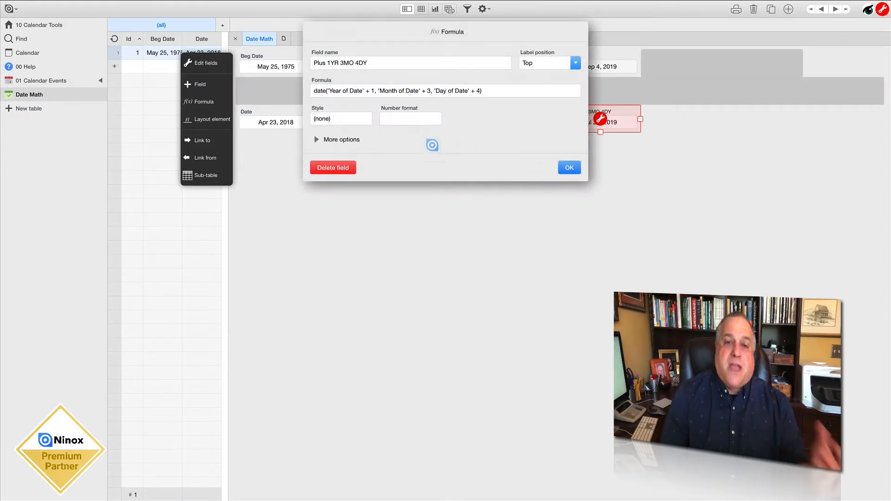
pyautogui.click(436, 92)
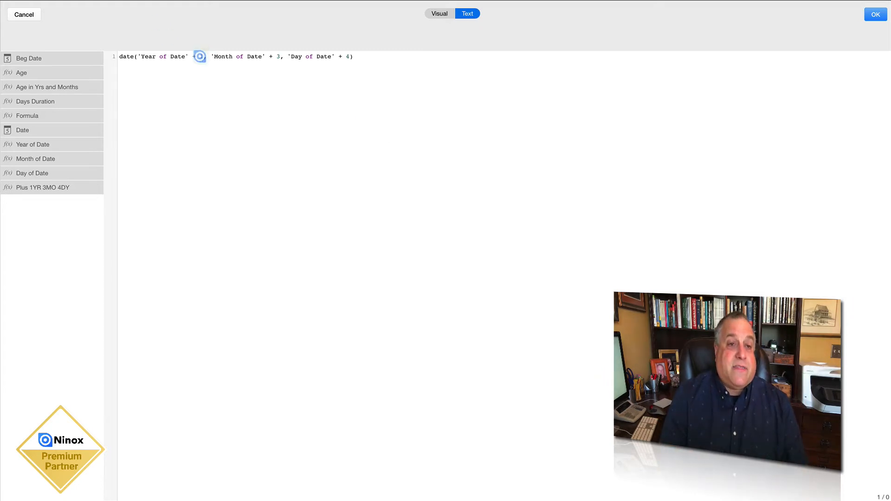
pyautogui.moveTo(203, 56); pyautogui.dragTo(203, 56)
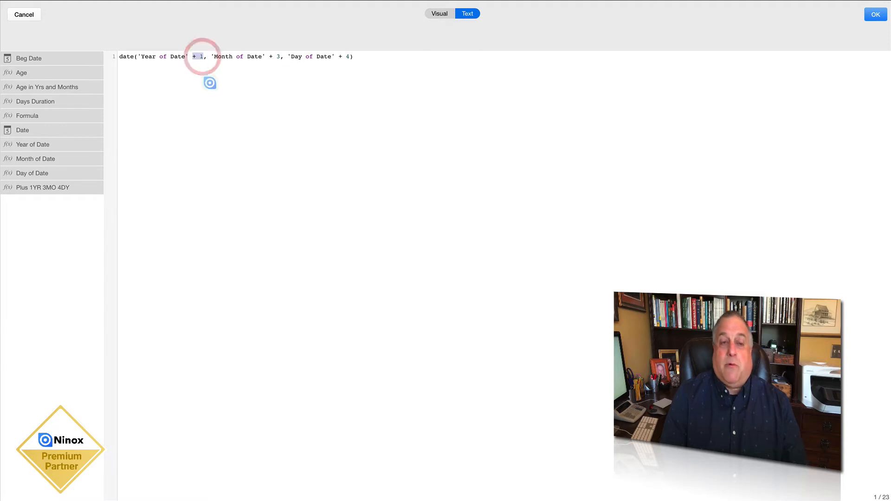
pyautogui.moveTo(269, 56); pyautogui.dragTo(275, 57)
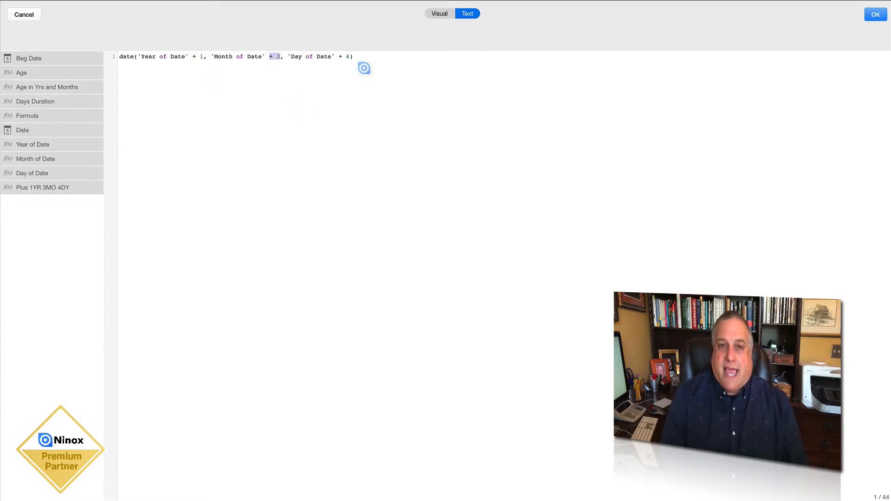
pyautogui.moveTo(338, 56); pyautogui.dragTo(348, 56)
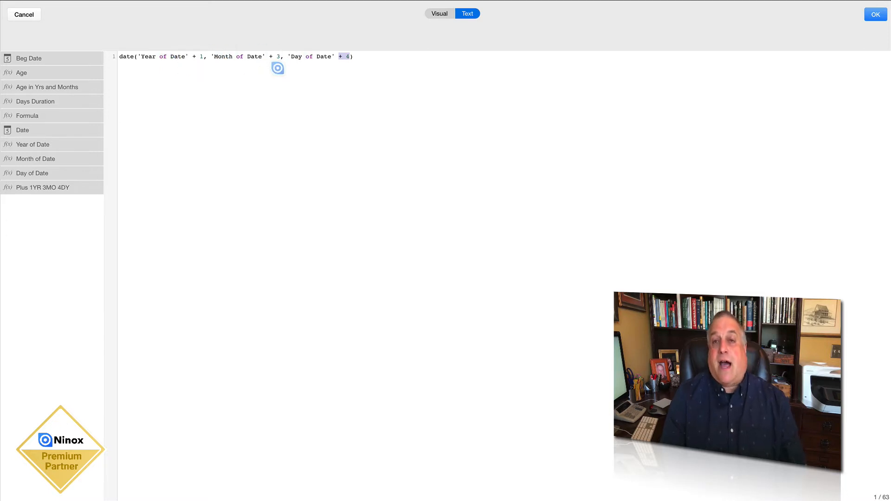
pyautogui.click(876, 15)
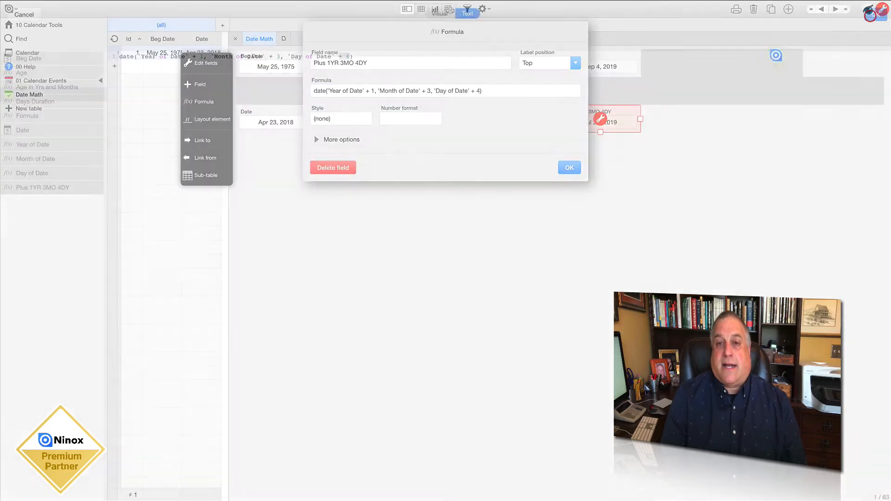
pyautogui.click(571, 167)
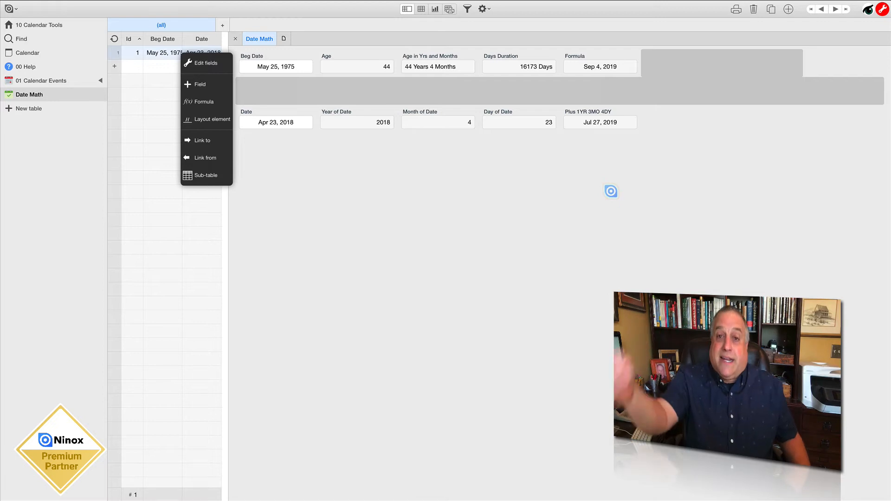
# Check the day selected in the Date field's calendar and close the calendar
pyautogui.click(611, 191)
pyautogui.click(281, 123)
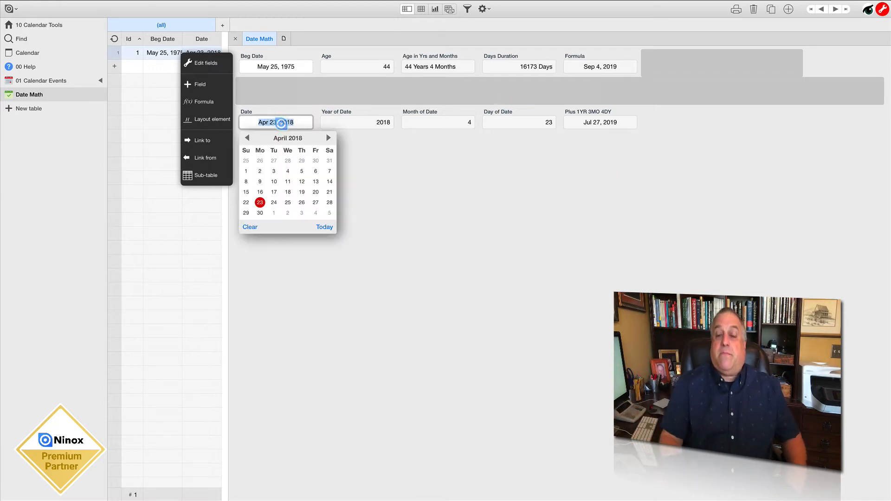
pyautogui.click(398, 203)
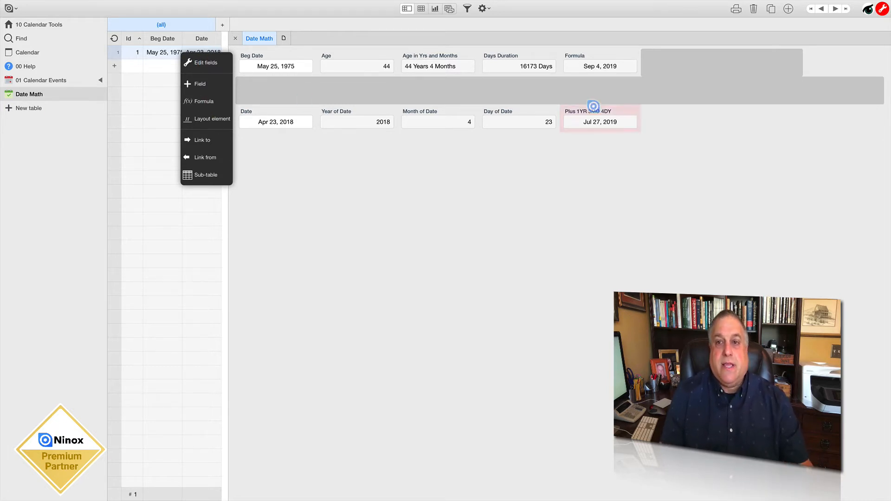
# Rename the formula field beside Days Duration as Today
pyautogui.click(583, 54)
pyautogui.click(583, 54)
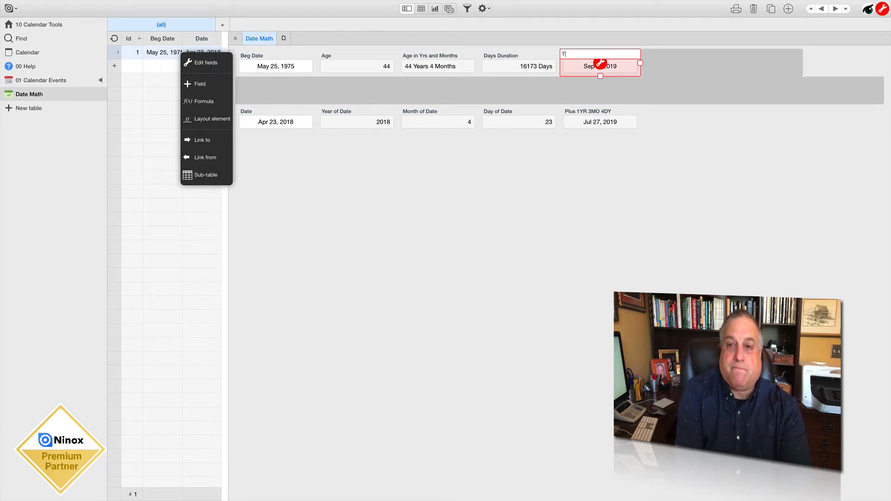
pyautogui.press('Return')
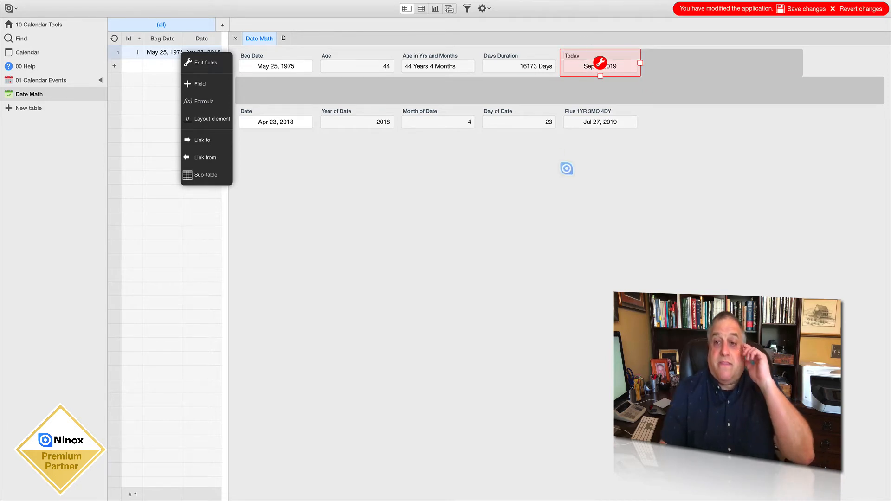
# Check the today() formula of the Today field, close it and save the table changes
pyautogui.click(567, 168)
pyautogui.click(591, 56)
pyautogui.click(599, 61)
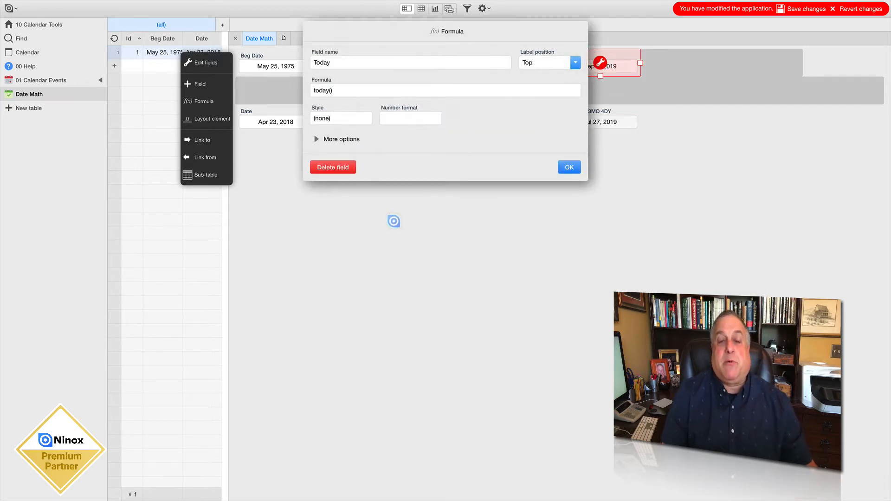
pyautogui.click(394, 221)
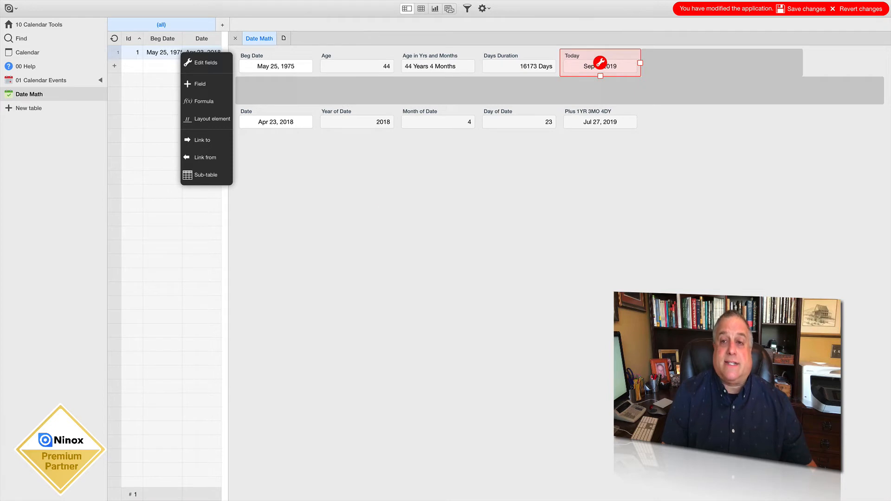
pyautogui.click(814, 9)
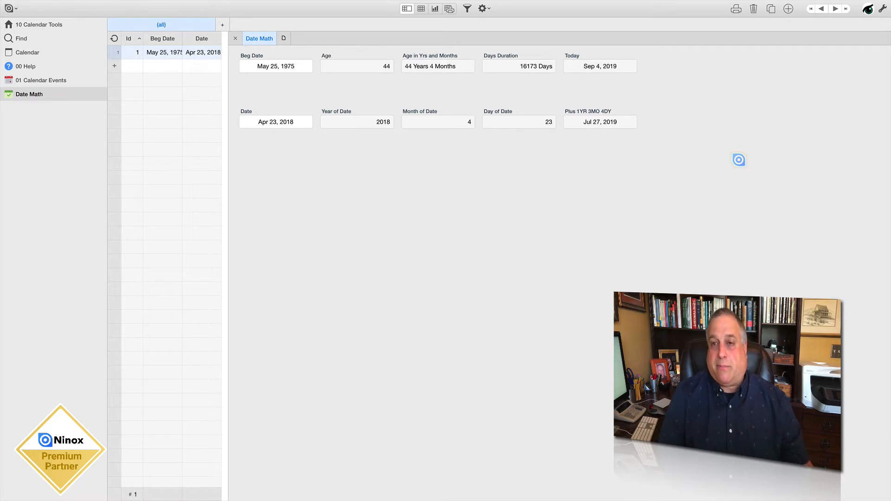
# Add a formula field to the Date Math table with the formula now()
pyautogui.click(882, 8)
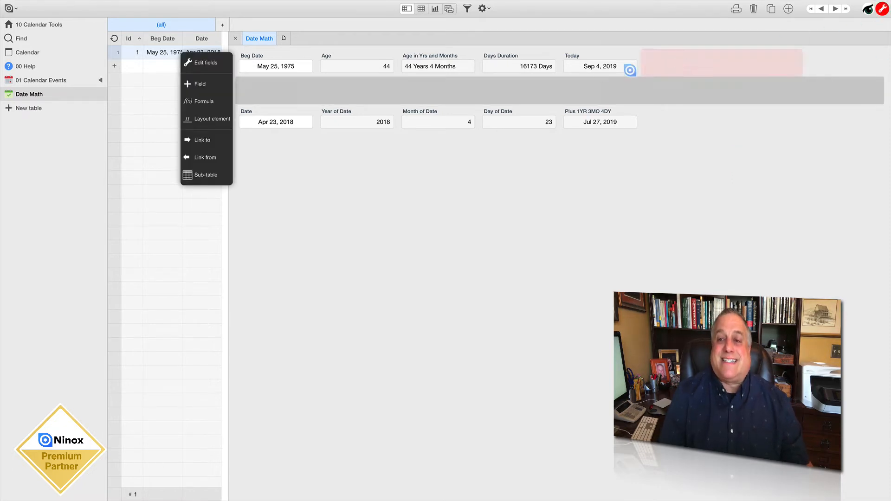
pyautogui.click(204, 103)
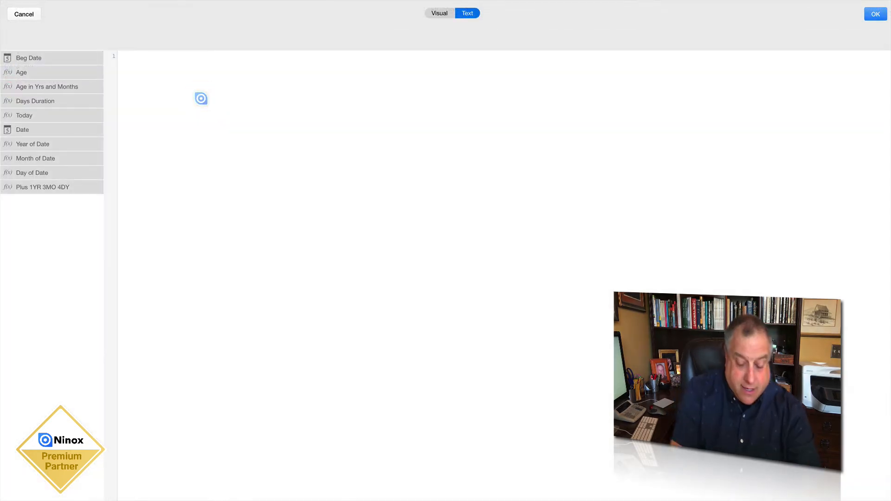
pyautogui.write('now()')
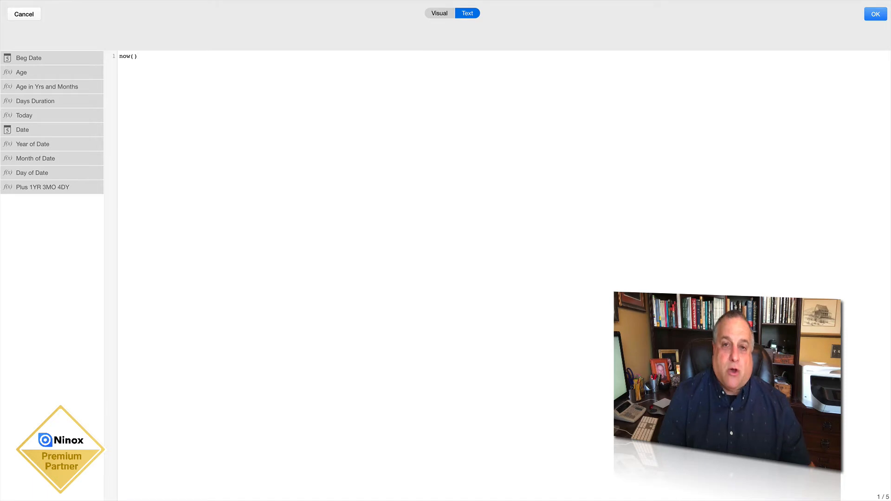
pyautogui.click(873, 14)
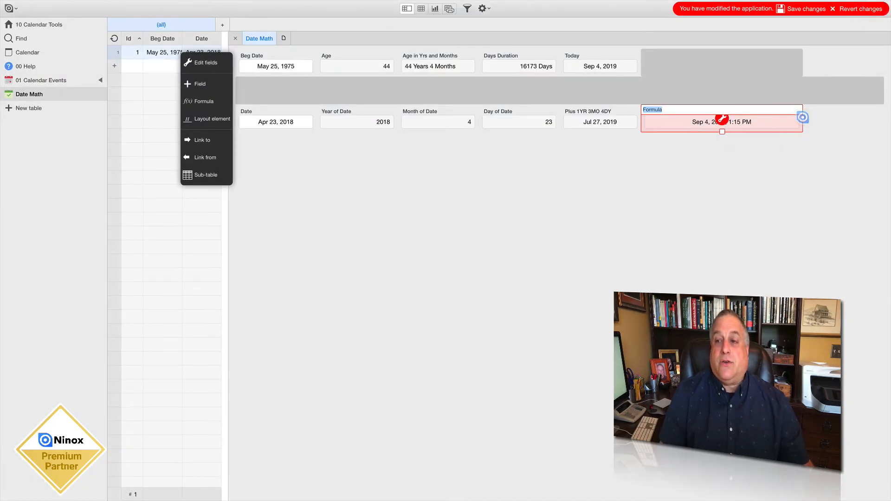
# Rename the narrowed now() formula field as Now and place it beside the Today field
pyautogui.moveTo(800, 116); pyautogui.dragTo(722, 119)
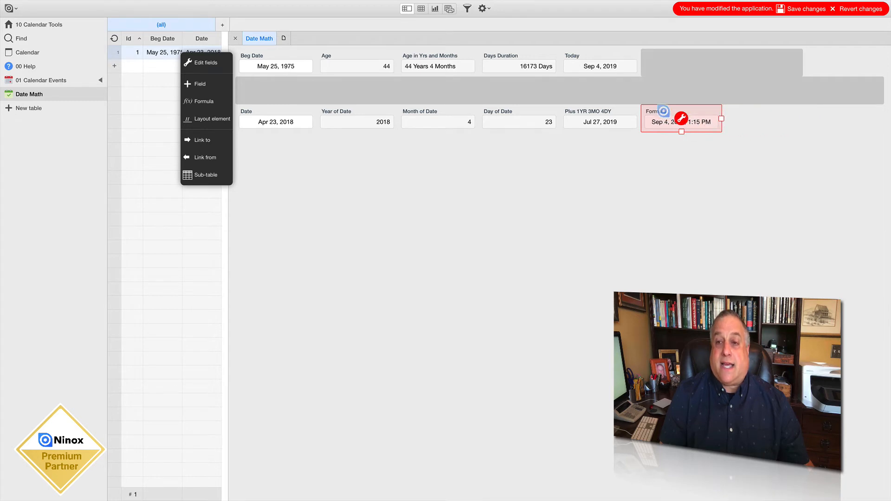
pyautogui.click(663, 111)
pyautogui.write('Now')
pyautogui.press('Return')
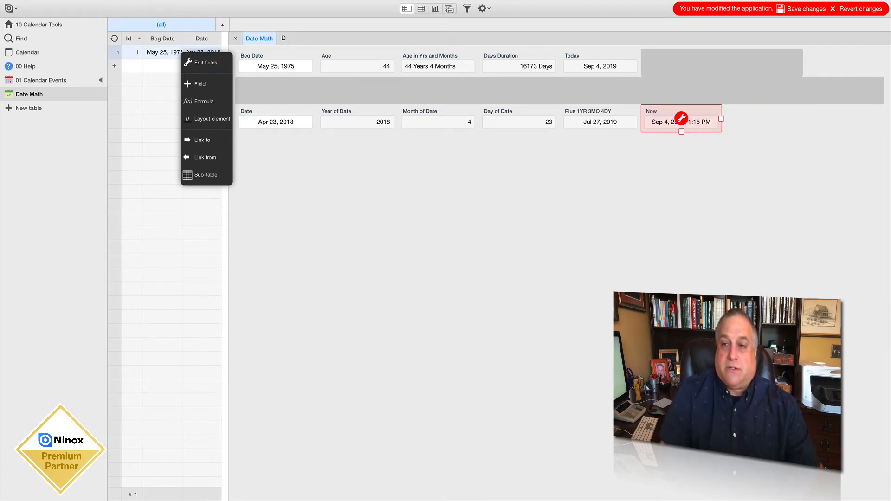
pyautogui.moveTo(653, 109); pyautogui.dragTo(642, 57)
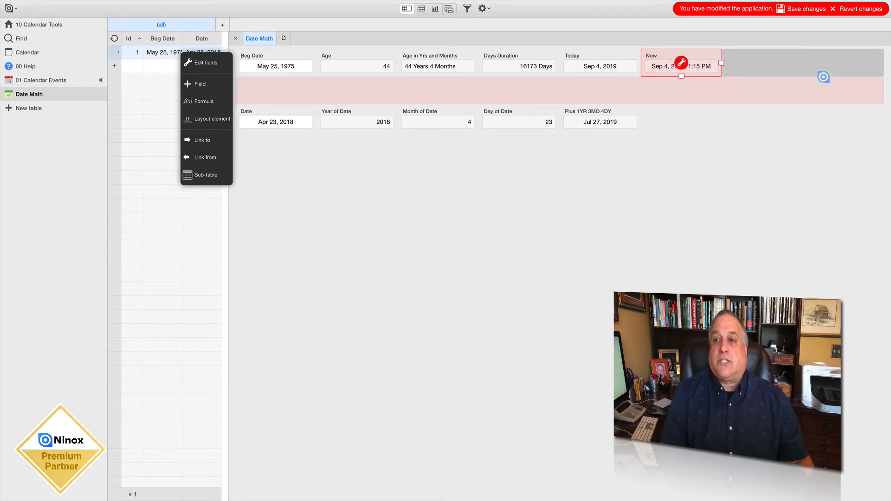
pyautogui.click(881, 9)
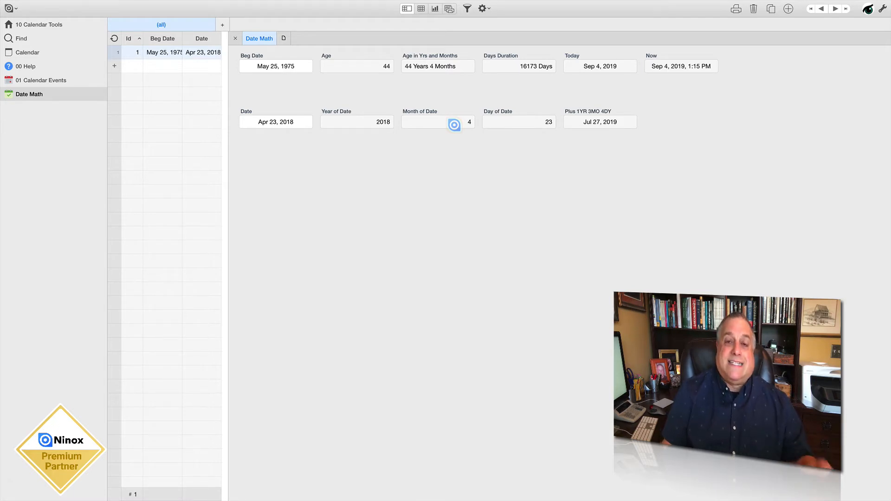
# Examine the weekday(Date) function and its argument in the formula field below Day of Date, then close it
pyautogui.click(881, 8)
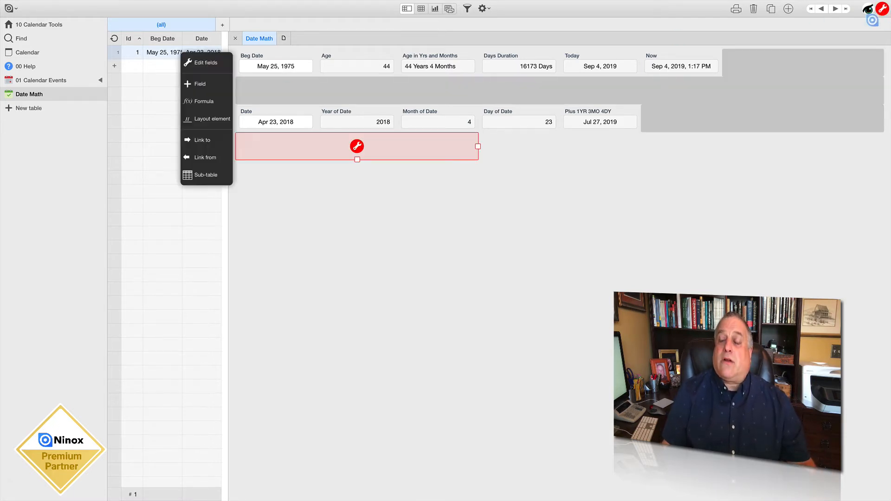
pyautogui.click(882, 8)
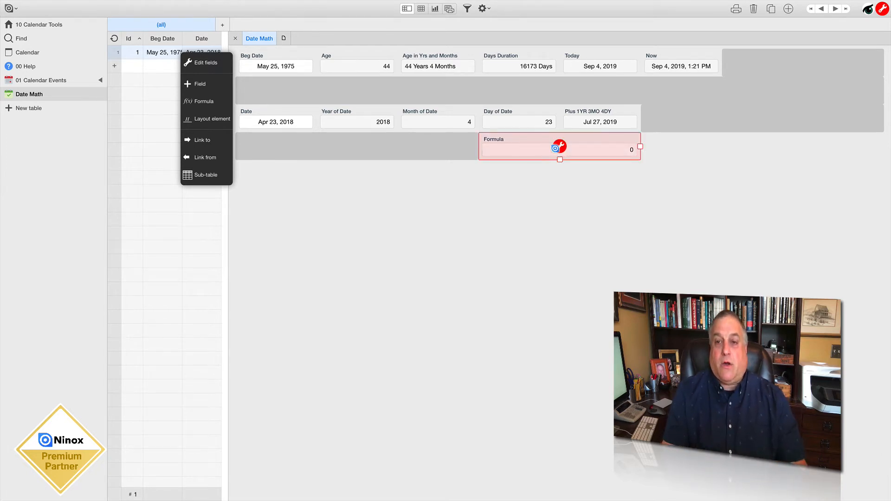
pyautogui.click(555, 149)
pyautogui.click(332, 91)
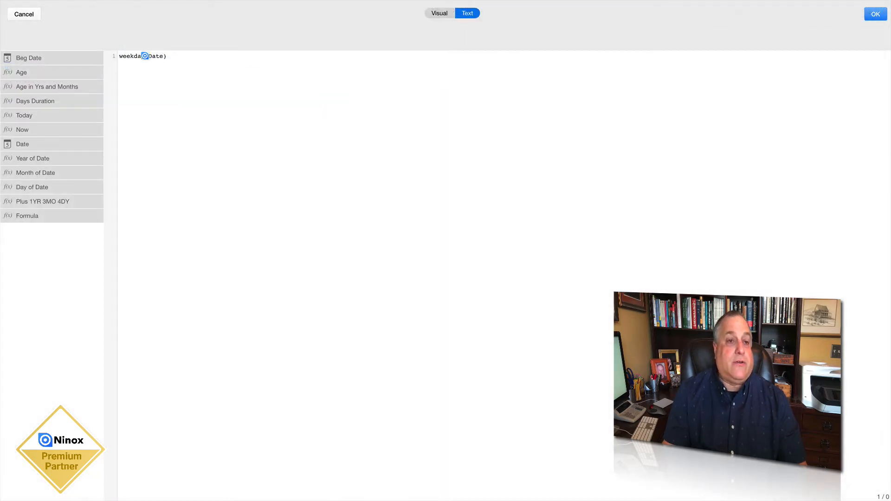
pyautogui.moveTo(145, 56); pyautogui.dragTo(121, 56)
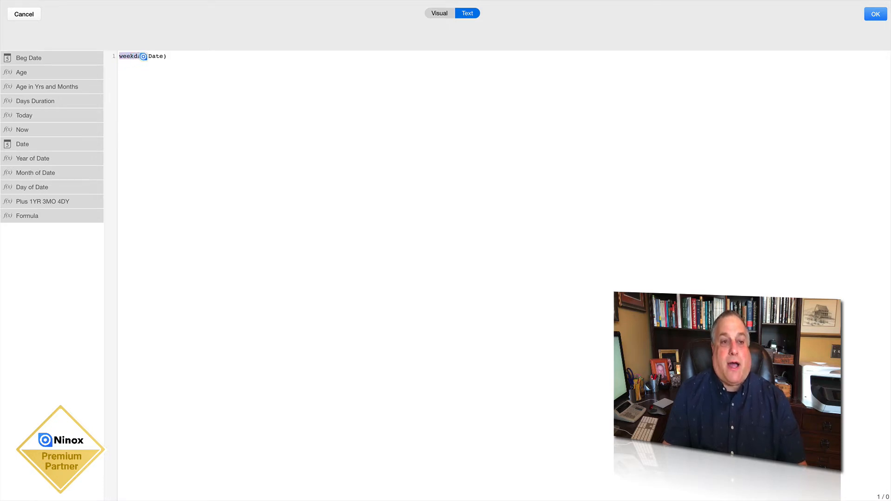
pyautogui.doubleClick(158, 56)
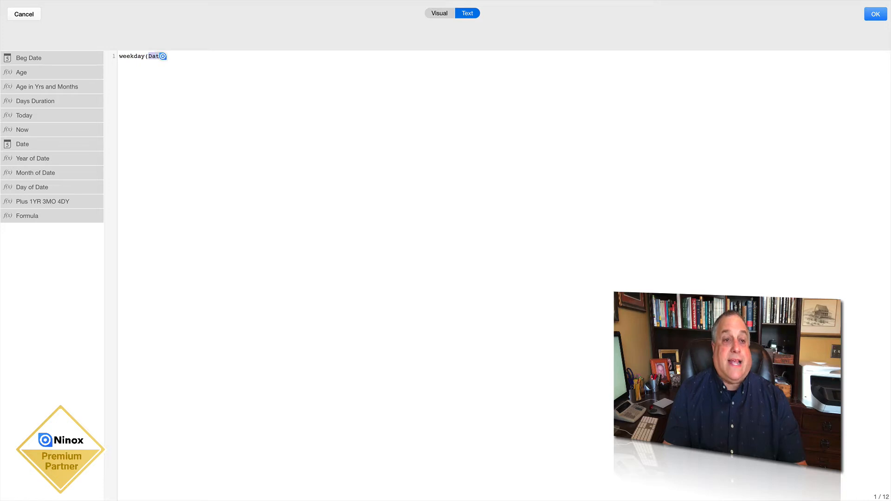
pyautogui.click(163, 56)
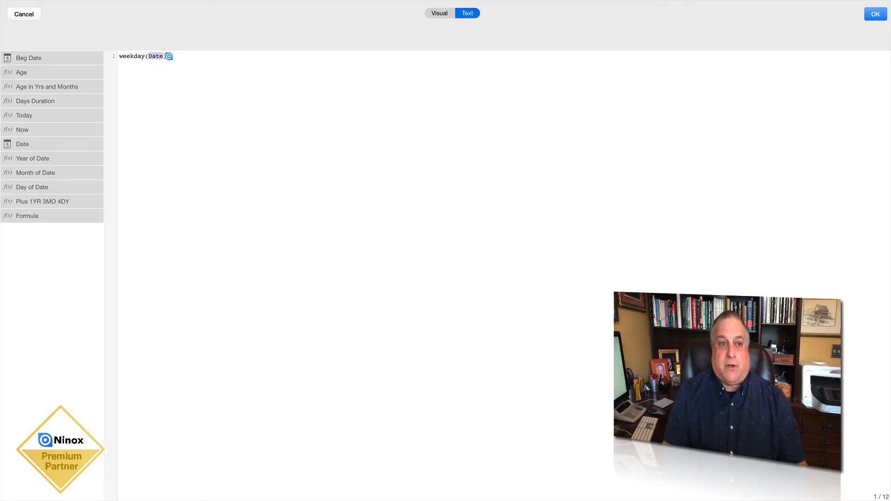
pyautogui.click(168, 56)
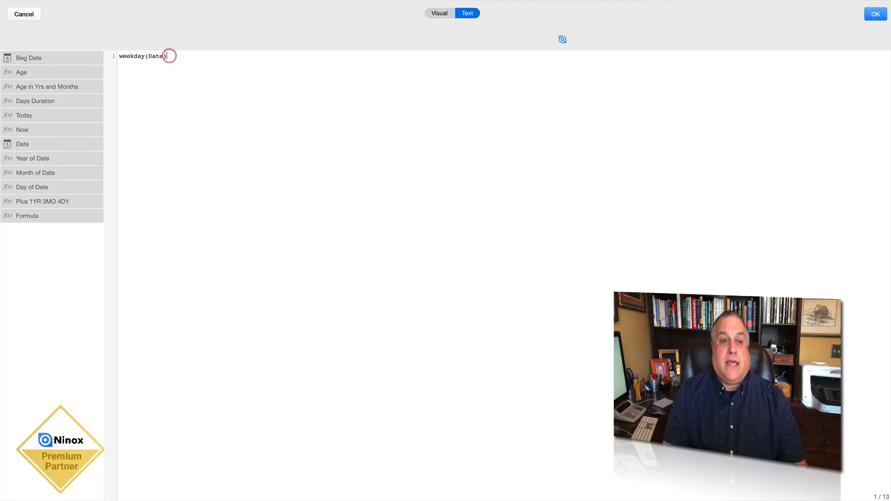
pyautogui.click(871, 13)
pyautogui.click(567, 168)
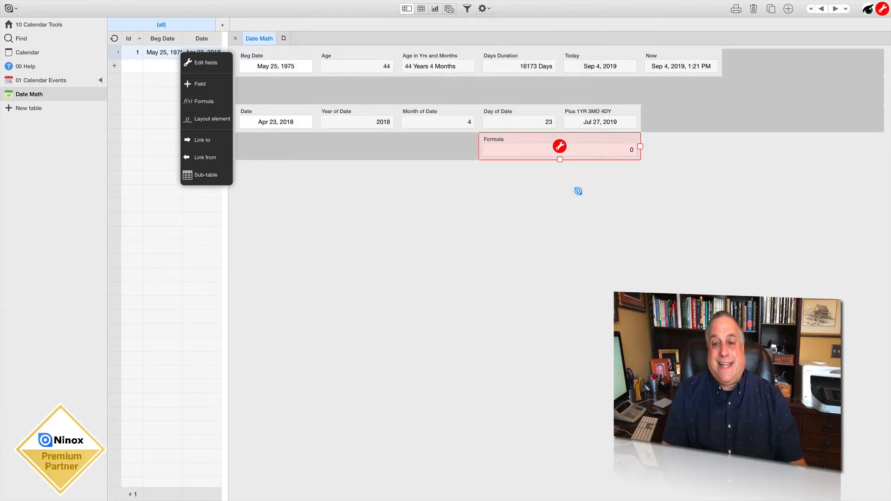
# Narrow the weekday formula field to match the Day of Date field above it and save the changes
pyautogui.moveTo(641, 146); pyautogui.dragTo(559, 147)
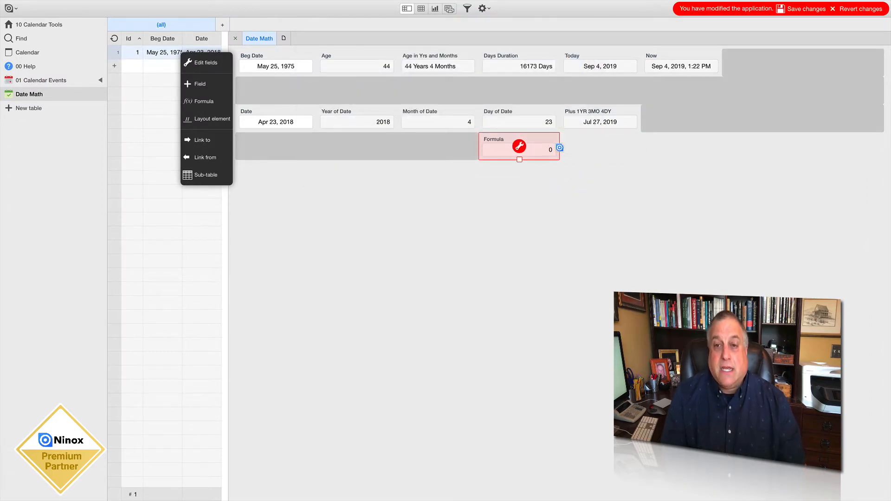
pyautogui.click(802, 9)
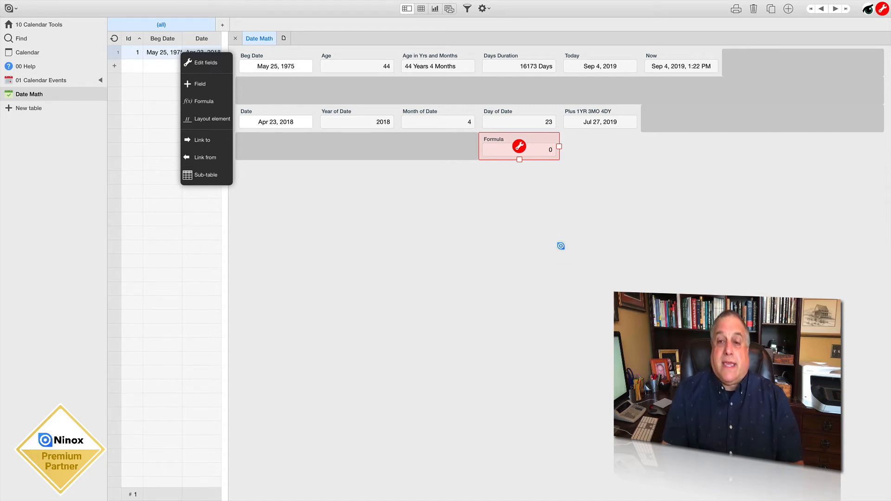
pyautogui.click(560, 242)
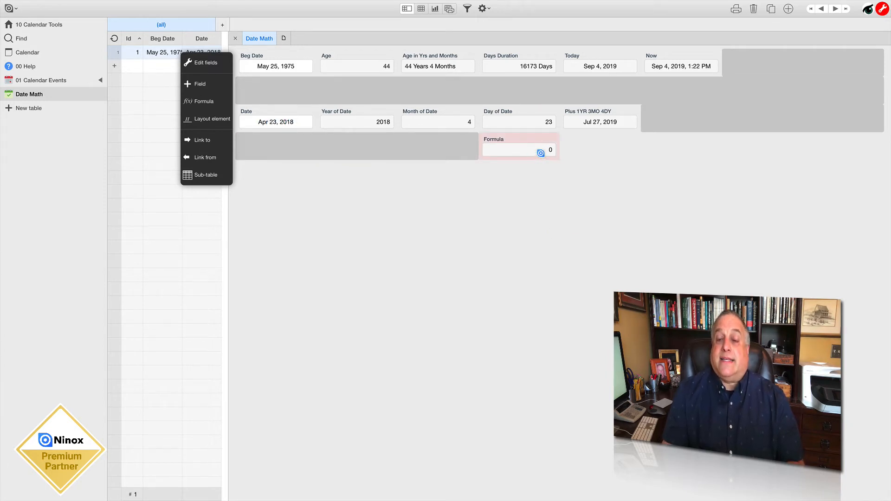
# Set the record's Date field to June 6, 2018 to test the weekday formula
pyautogui.click(282, 122)
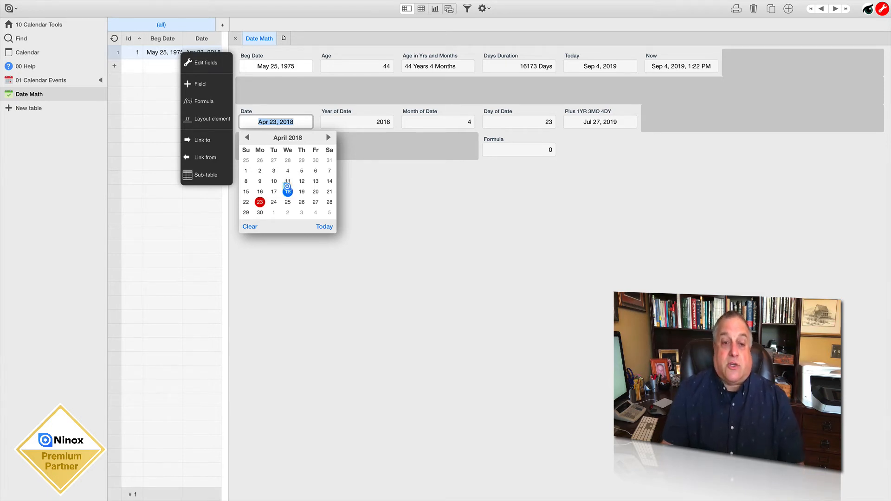
pyautogui.click(327, 138)
pyautogui.click(328, 137)
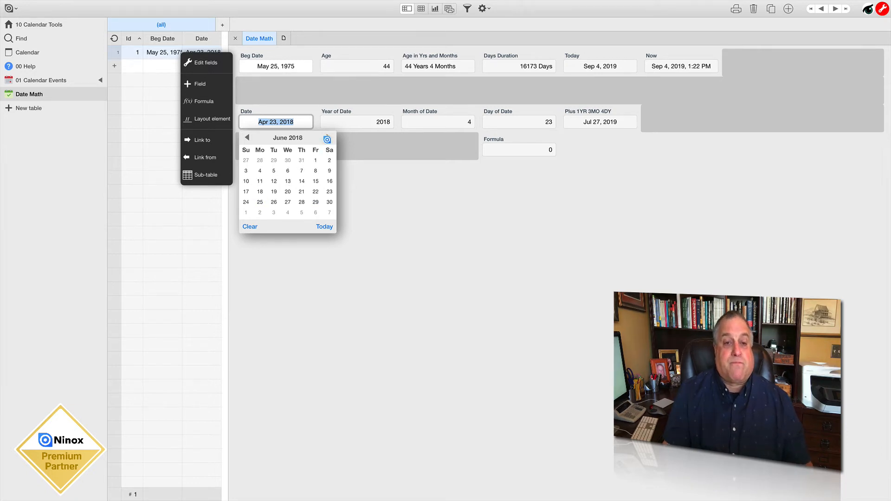
pyautogui.click(287, 171)
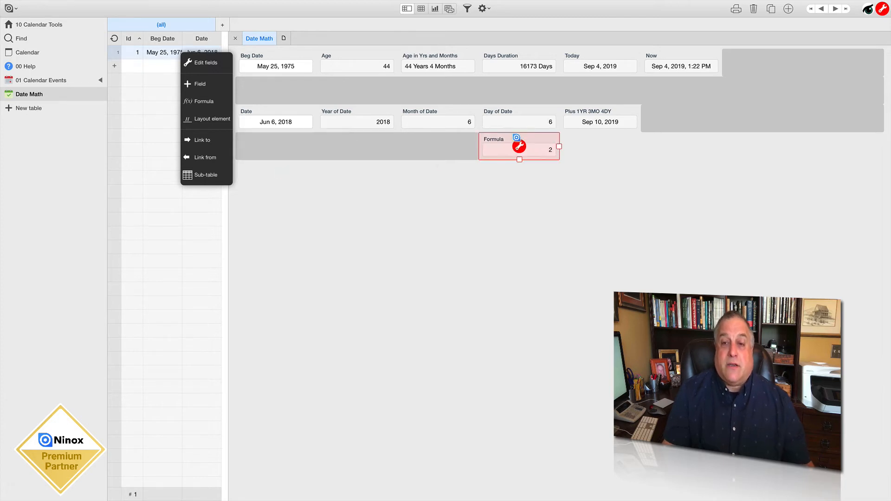
# Rename the weekday formula field as Weekday Index, save the changes and leave field editing
pyautogui.doubleClick(516, 137)
pyautogui.write('Weekday Index')
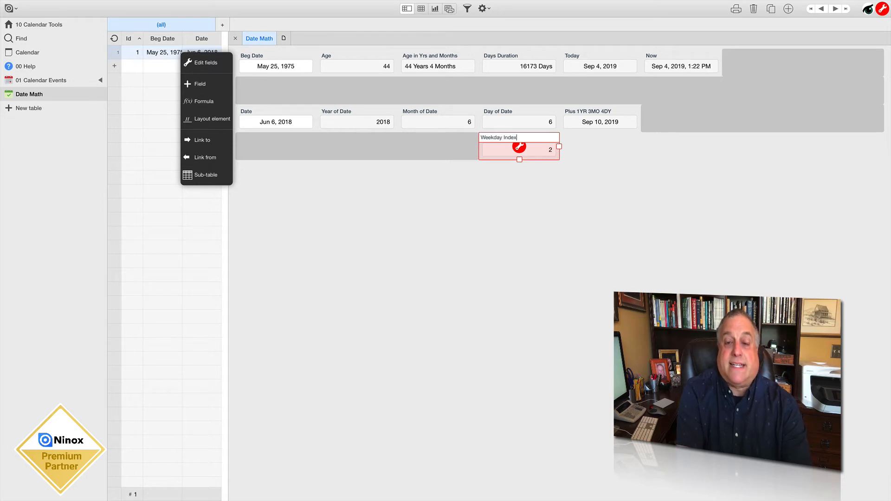
pyautogui.press('Return')
pyautogui.click(524, 179)
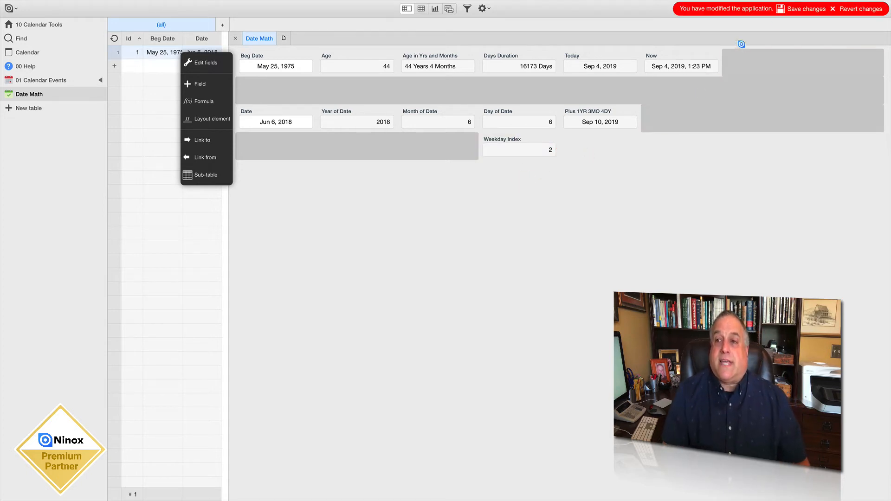
pyautogui.click(789, 9)
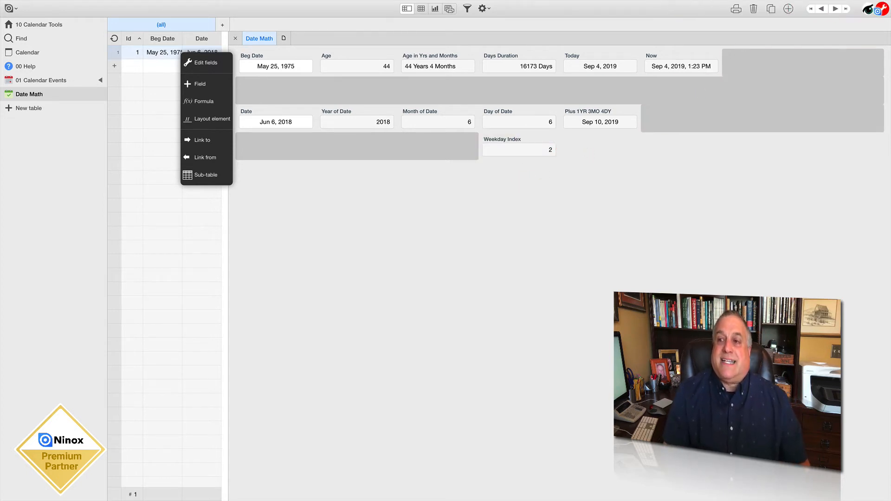
pyautogui.click(878, 9)
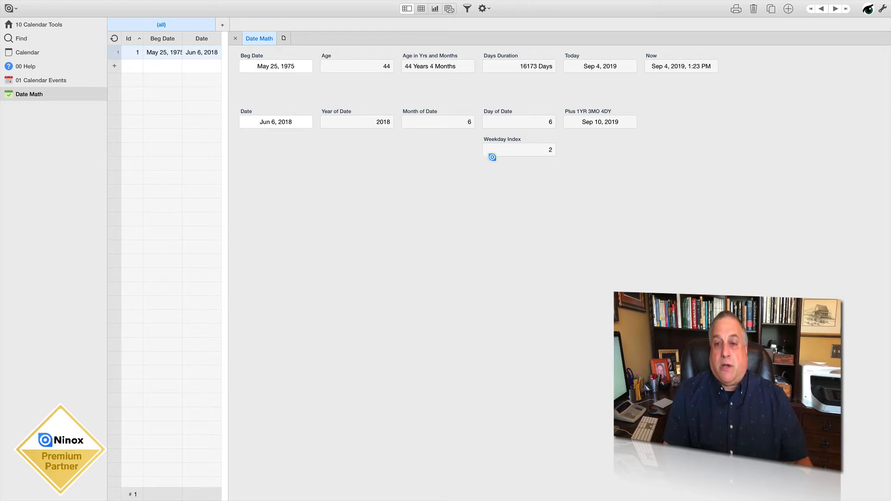
# Compare the Weekday Index value with the day selected in the Date field's calendar, then close the calendar
pyautogui.doubleClick(555, 150)
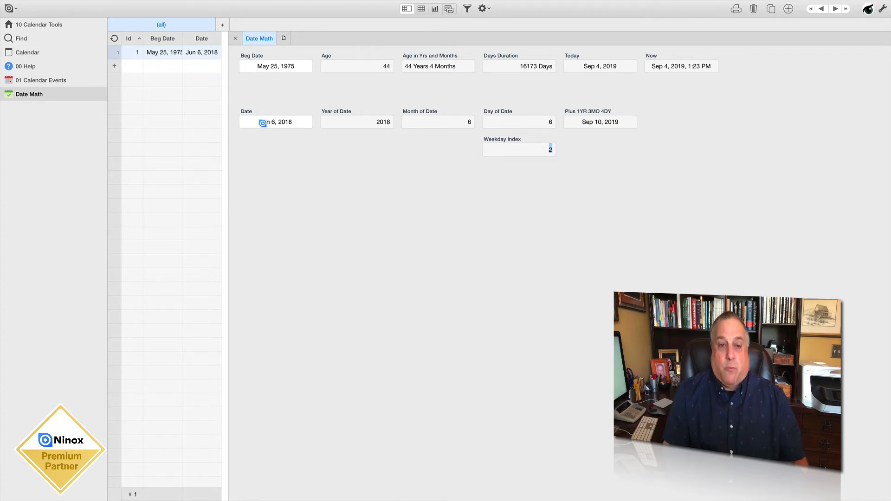
pyautogui.moveTo(259, 122); pyautogui.dragTo(290, 126)
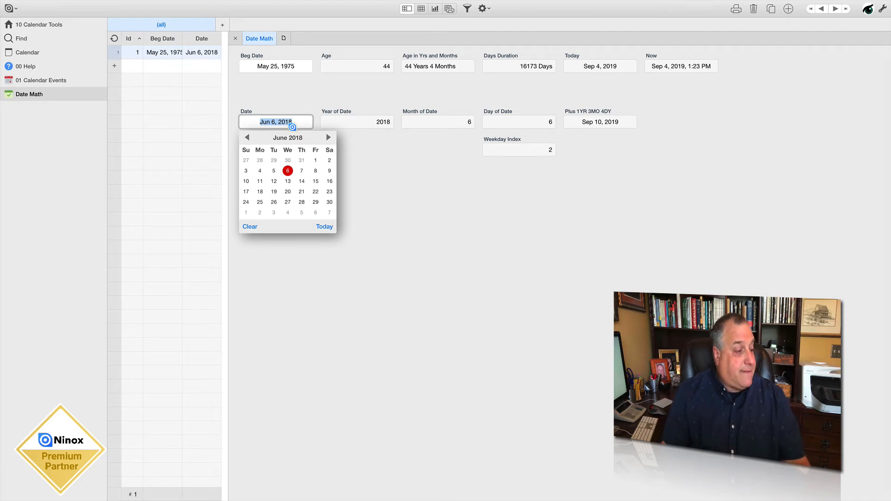
pyautogui.click(387, 183)
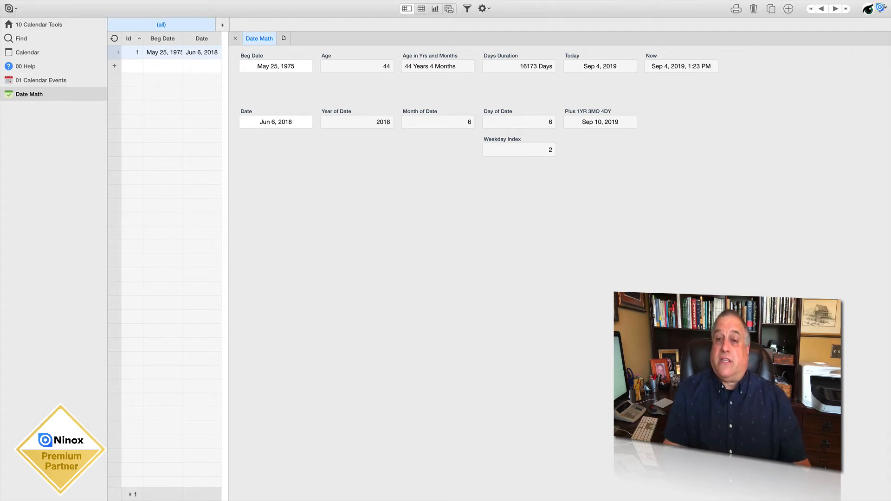
# Add a formula field with the expression weekdayName('Weekday Index'), save the changes and leave field editing
pyautogui.click(883, 8)
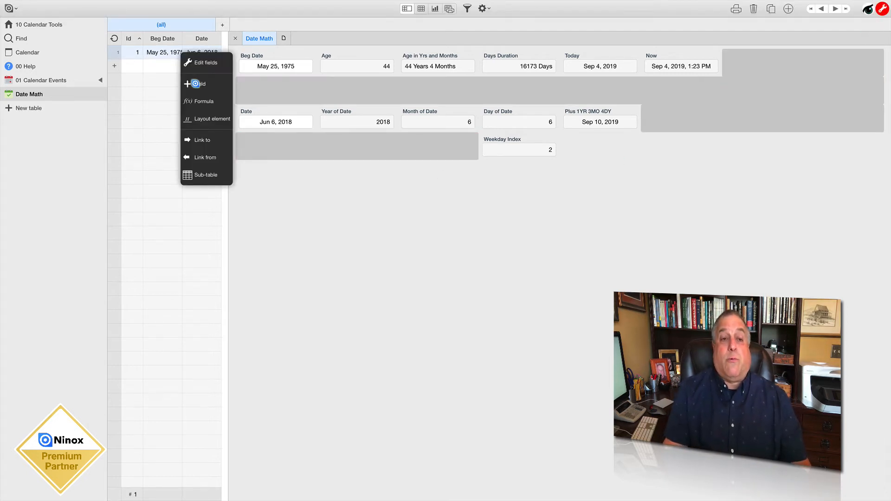
pyautogui.click(195, 102)
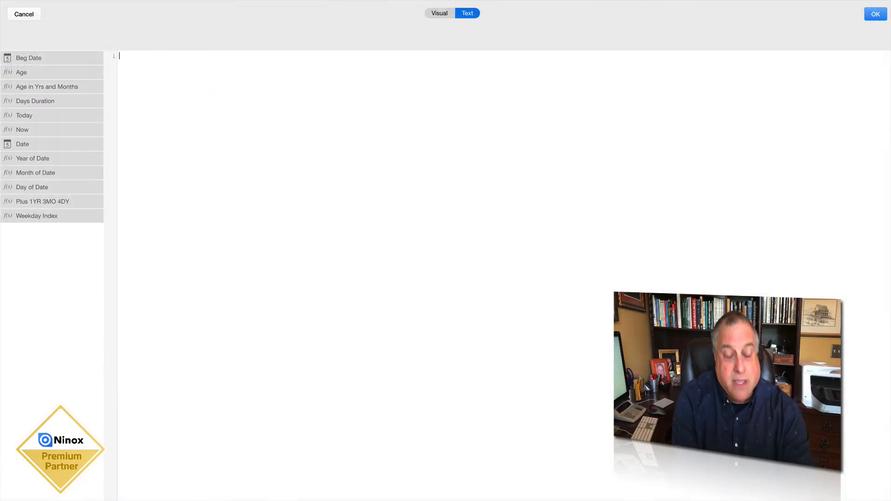
pyautogui.write('weekday')
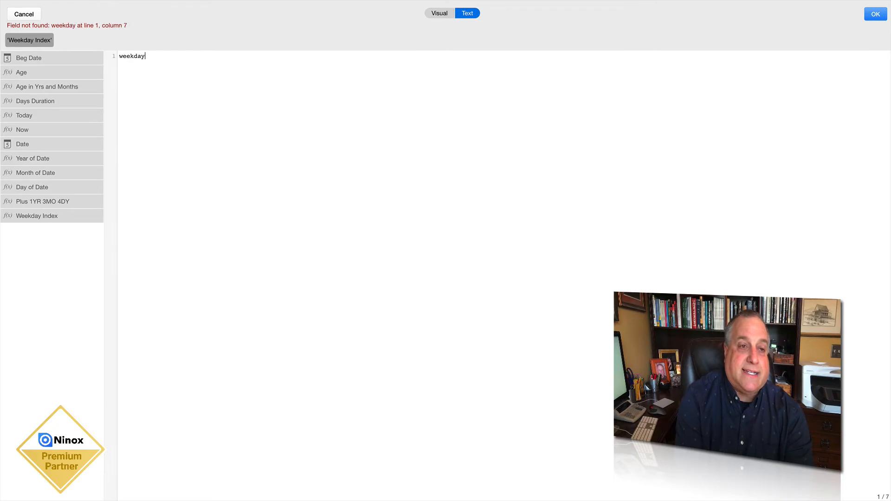
pyautogui.write('N')
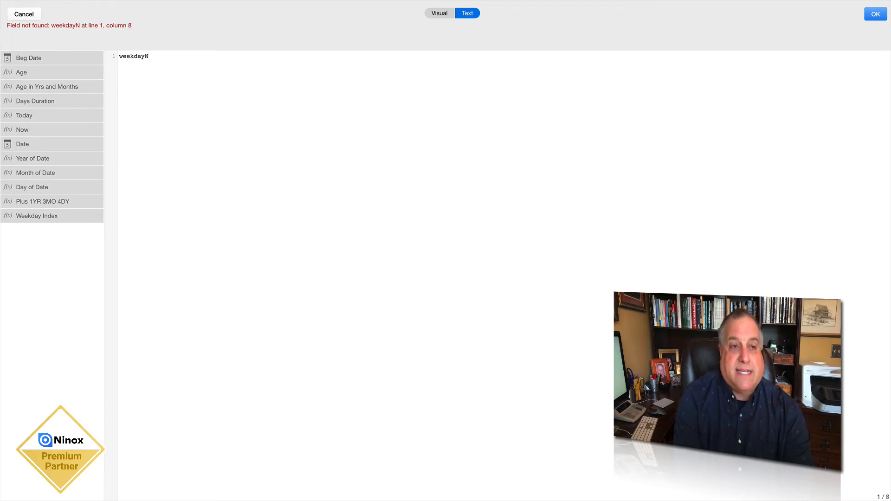
pyautogui.write('ame')
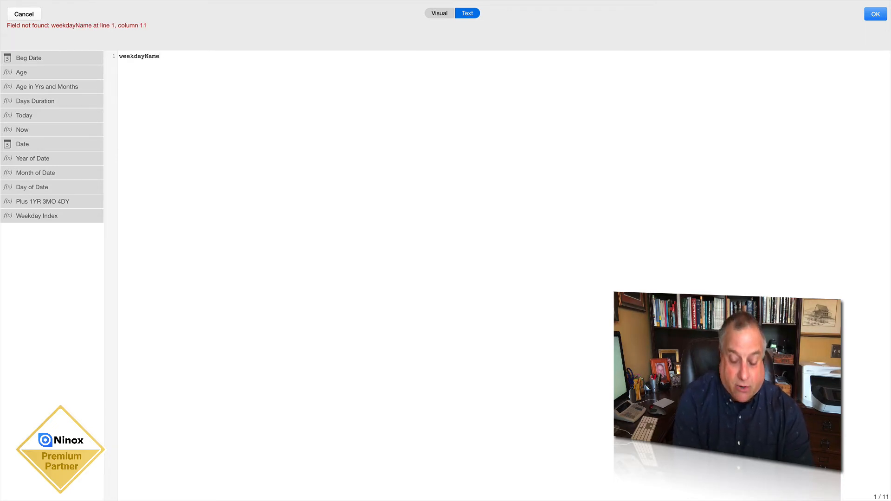
pyautogui.write('(')
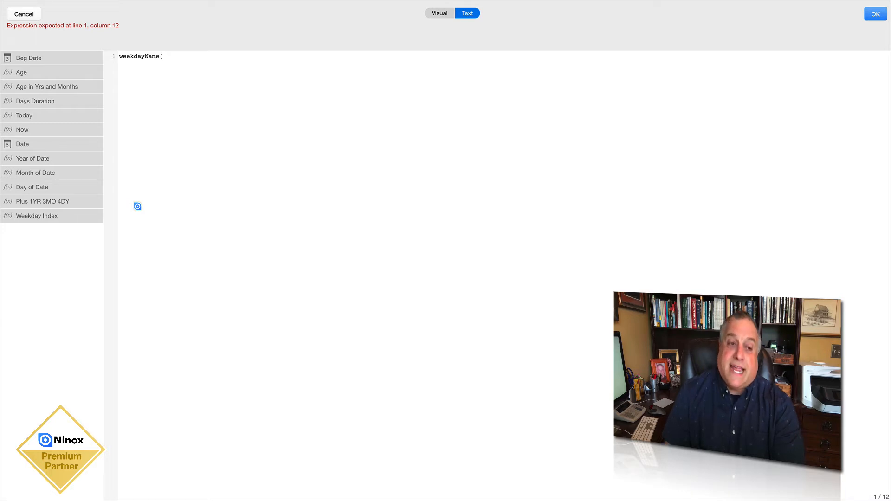
pyautogui.click(42, 216)
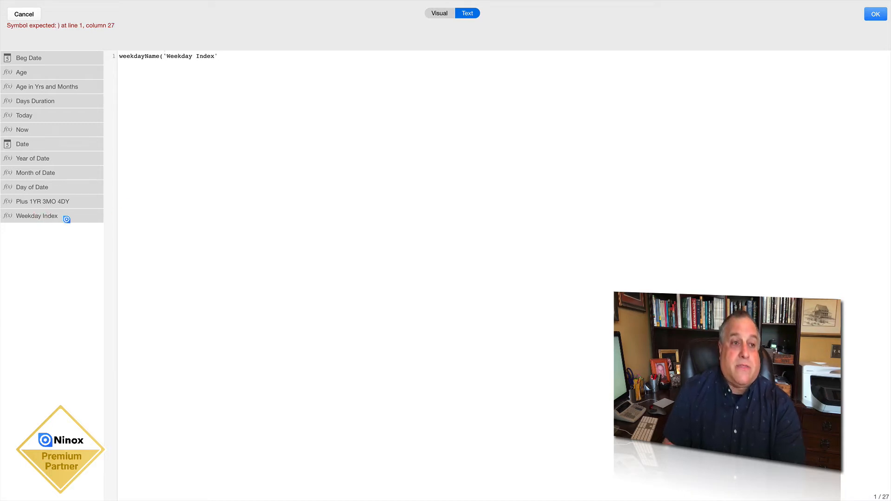
pyautogui.write(')')
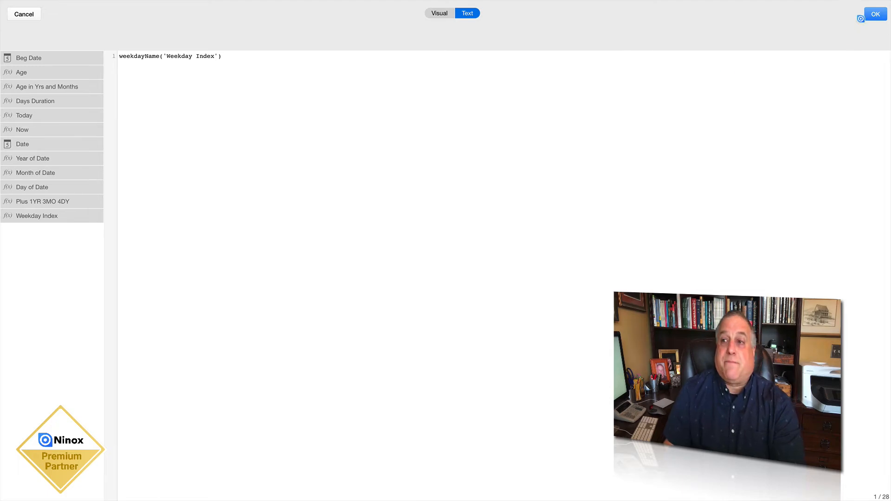
pyautogui.click(873, 14)
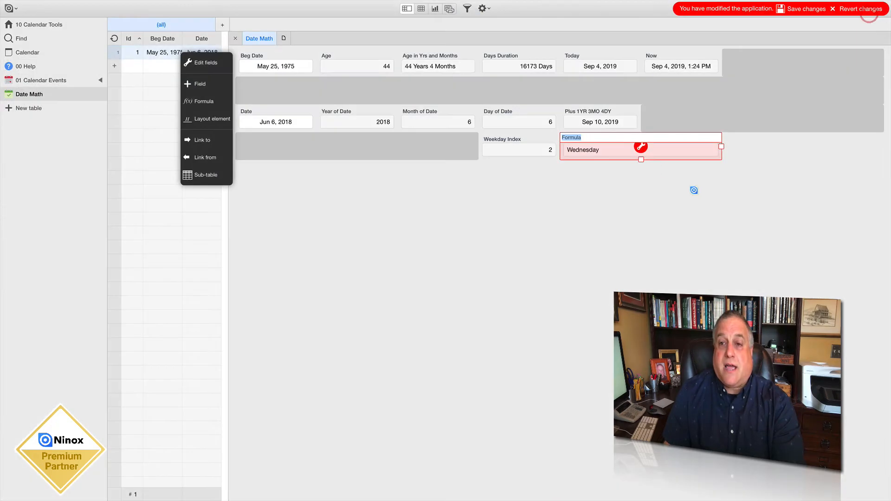
pyautogui.click(806, 10)
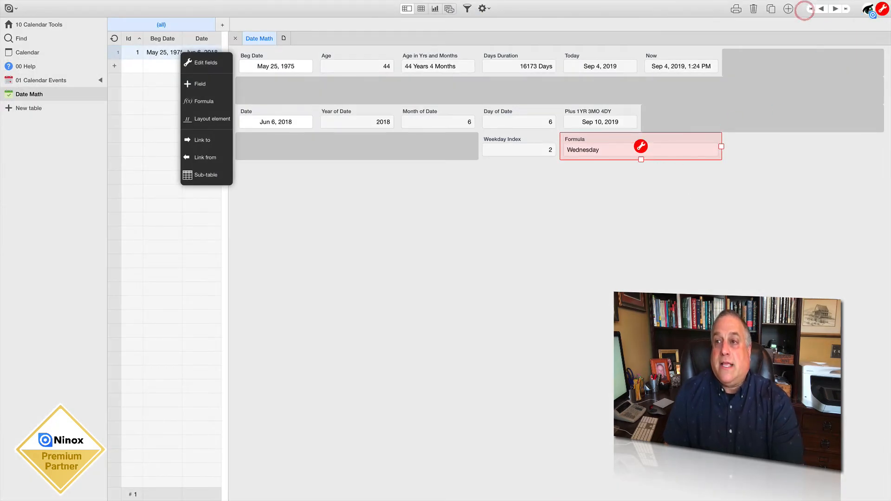
pyautogui.click(879, 9)
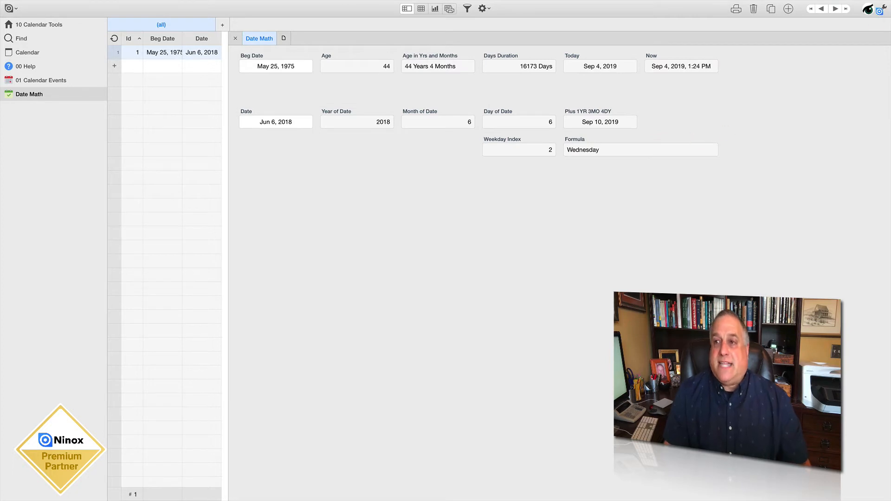
# Narrow the weekday name formula field to match the Plus 1YR 3MO 4DY field above it and save the changes
pyautogui.click(879, 10)
pyautogui.click(670, 140)
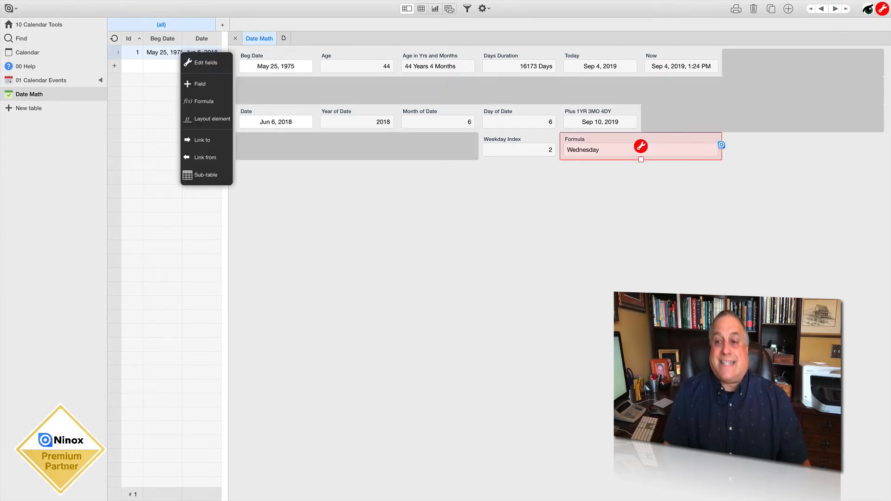
pyautogui.moveTo(722, 146); pyautogui.dragTo(641, 147)
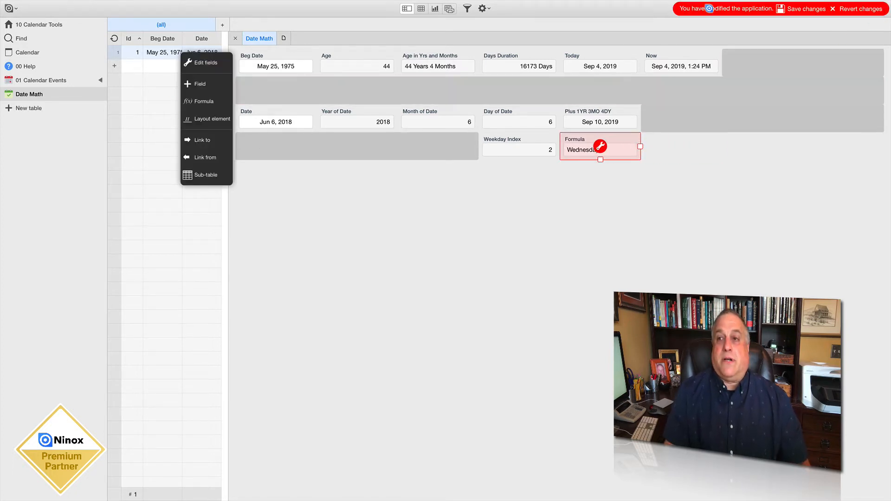
pyautogui.click(802, 9)
pyautogui.click(879, 10)
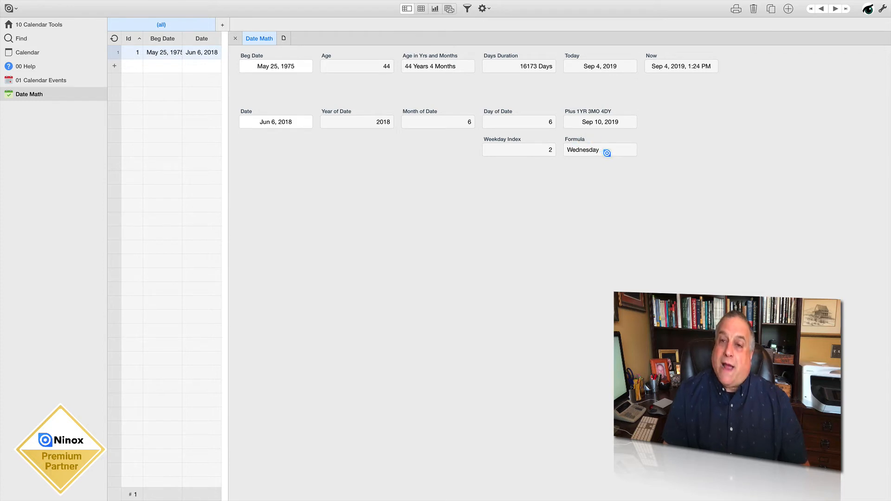
# Set the record's Date field to June 8, 2018 to test the weekday name formula
pyautogui.click(260, 122)
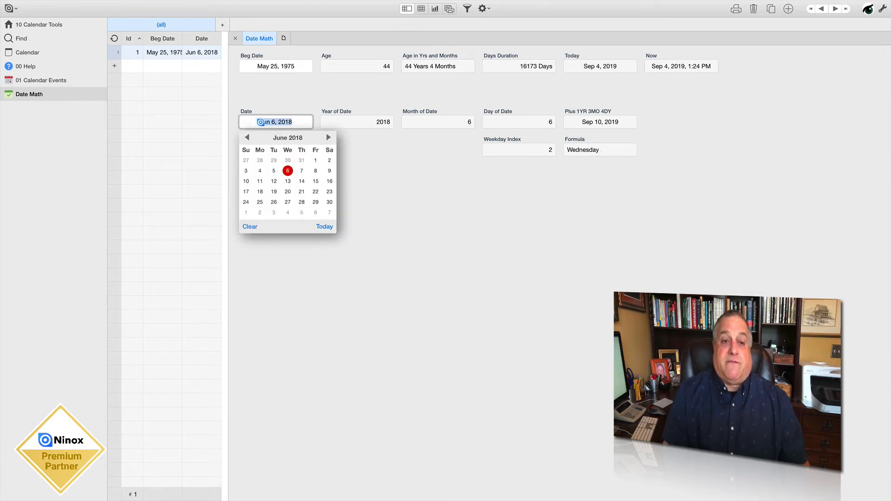
pyautogui.click(315, 171)
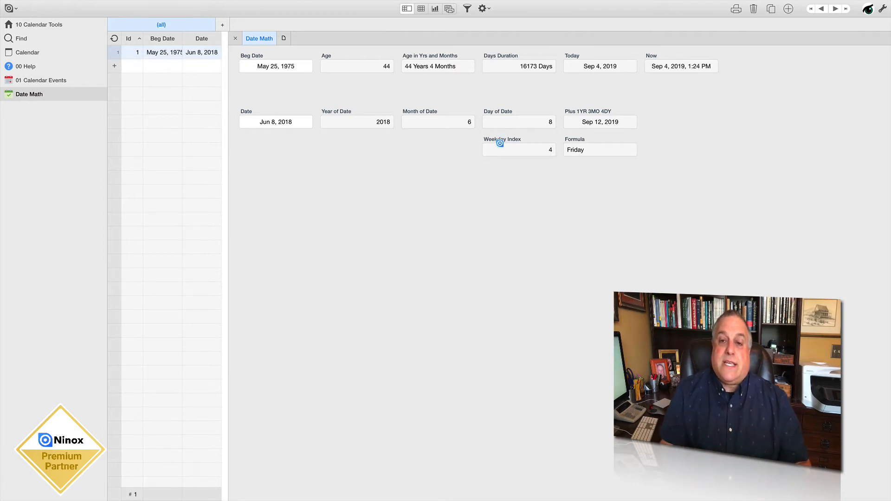
# Review the formulas behind the Weekday Index field and the weekday name field, closing each field's settings unchanged
pyautogui.click(884, 8)
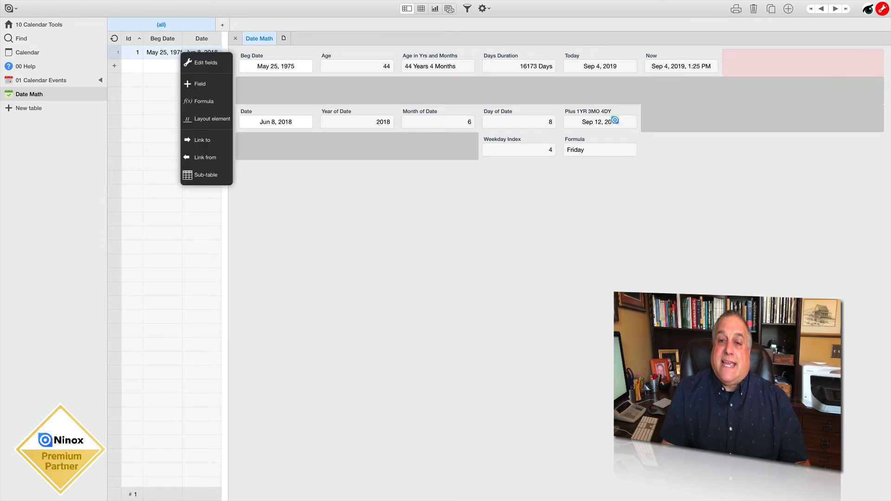
pyautogui.click(520, 147)
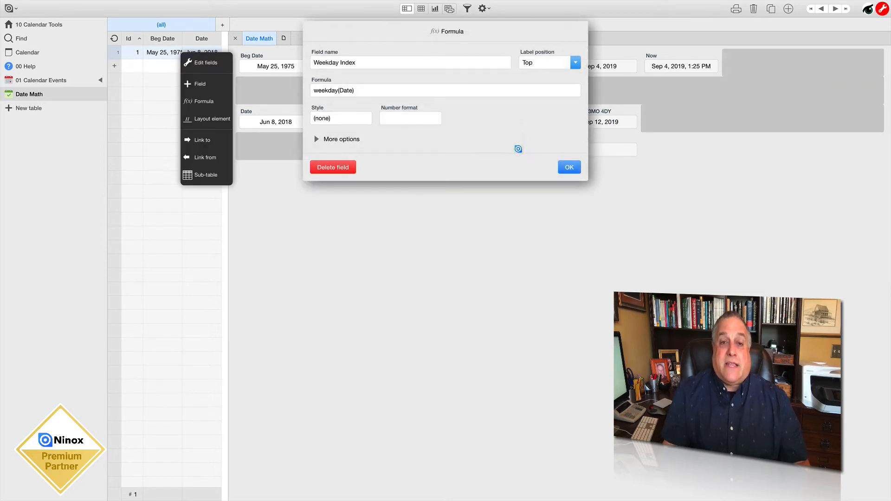
pyautogui.click(569, 167)
pyautogui.click(586, 140)
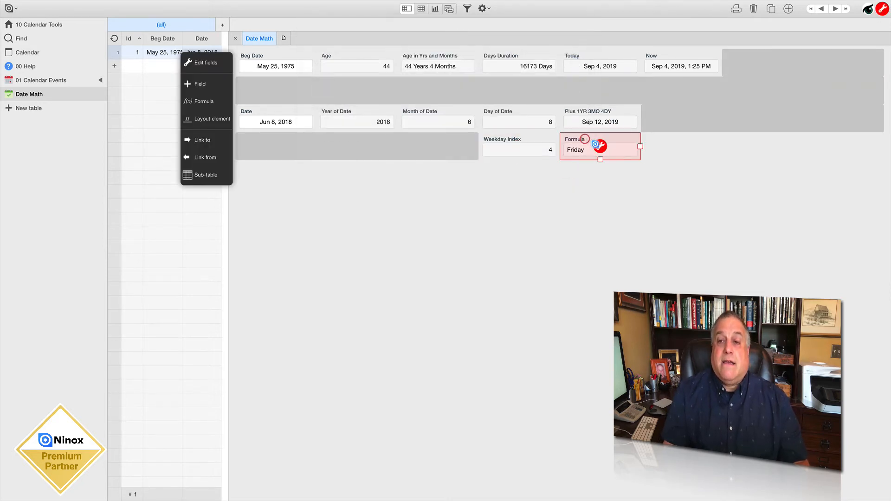
pyautogui.click(598, 145)
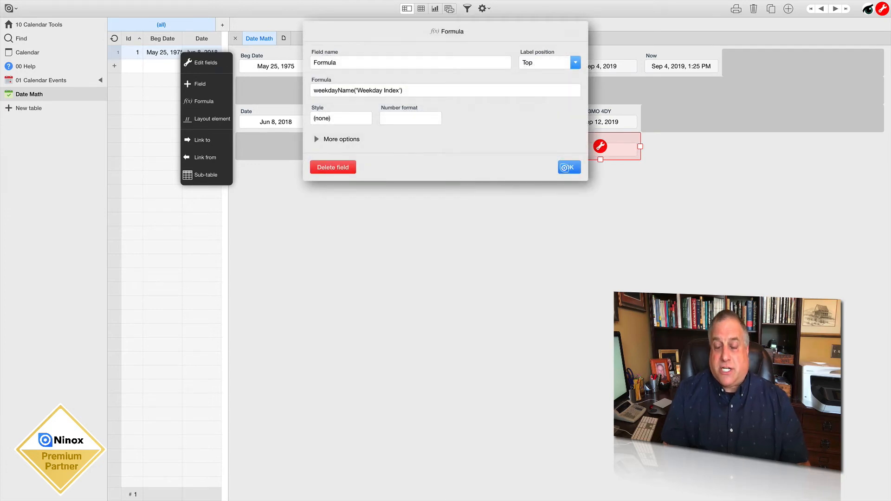
pyautogui.click(564, 167)
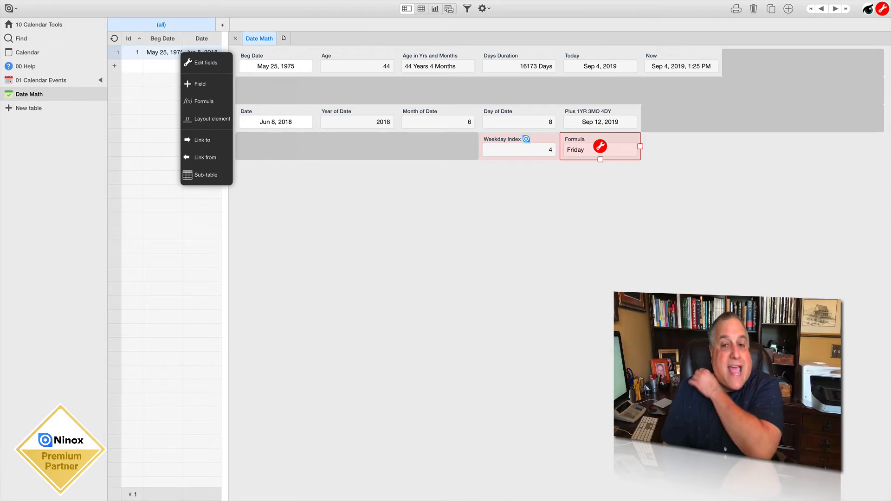
# Copy the weekday(Date) expression from the Weekday Index field's formula and close the field settings
pyautogui.click(519, 144)
pyautogui.click(518, 146)
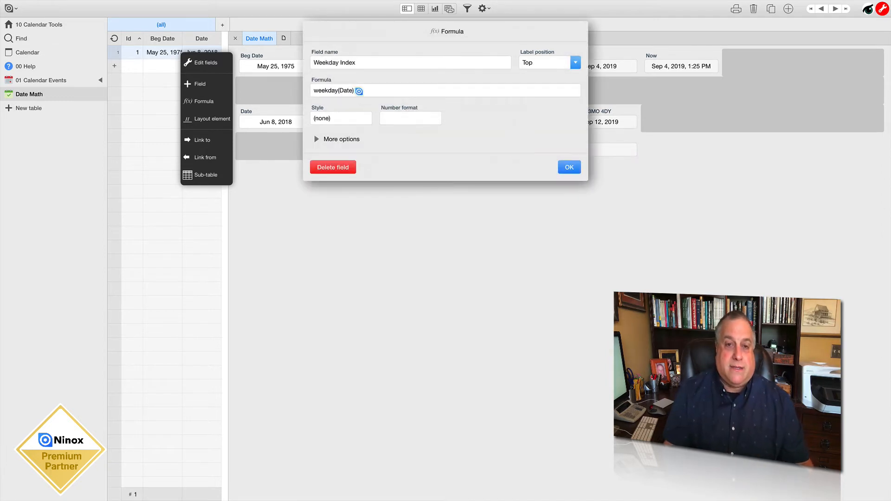
pyautogui.click(357, 90)
pyautogui.moveTo(169, 57); pyautogui.dragTo(111, 49)
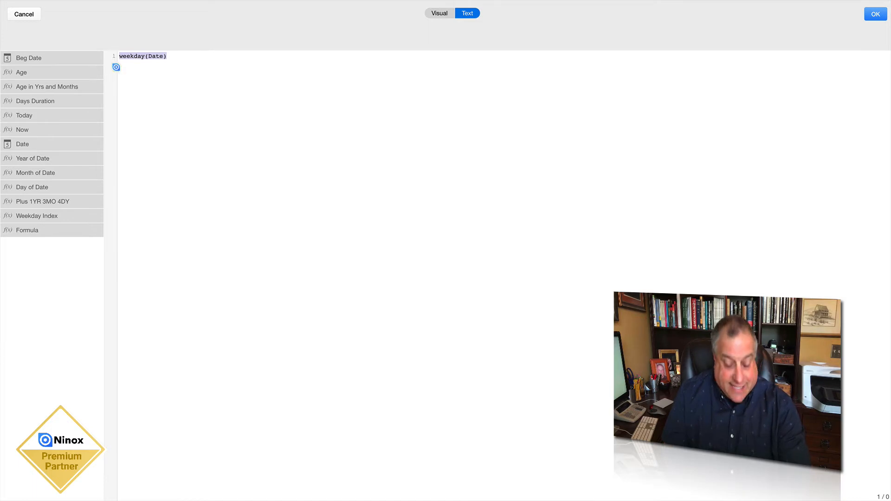
pyautogui.click(873, 14)
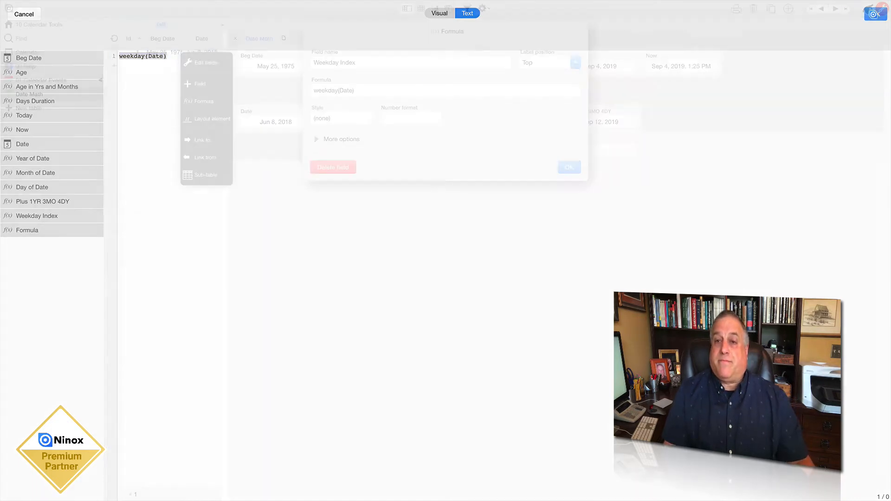
pyautogui.click(569, 167)
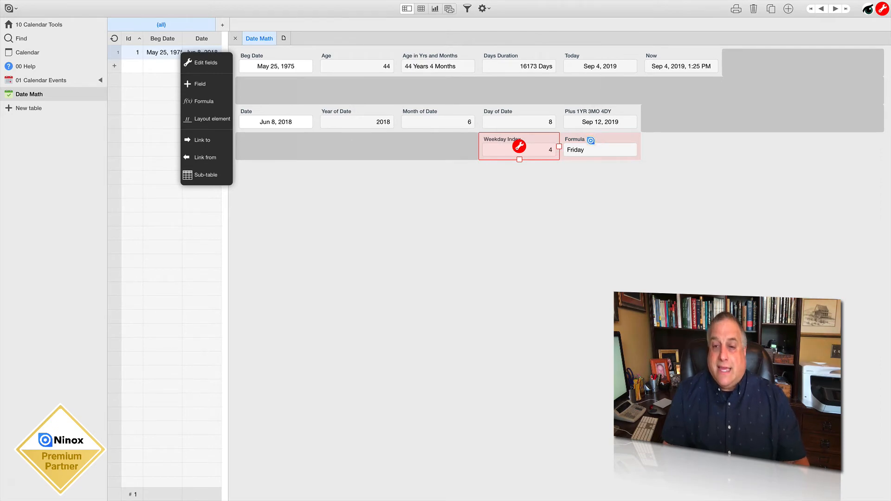
# Add a second formula field with the nested expression weekdayName(weekday(Date)), save the changes and leave field editing
pyautogui.click(203, 103)
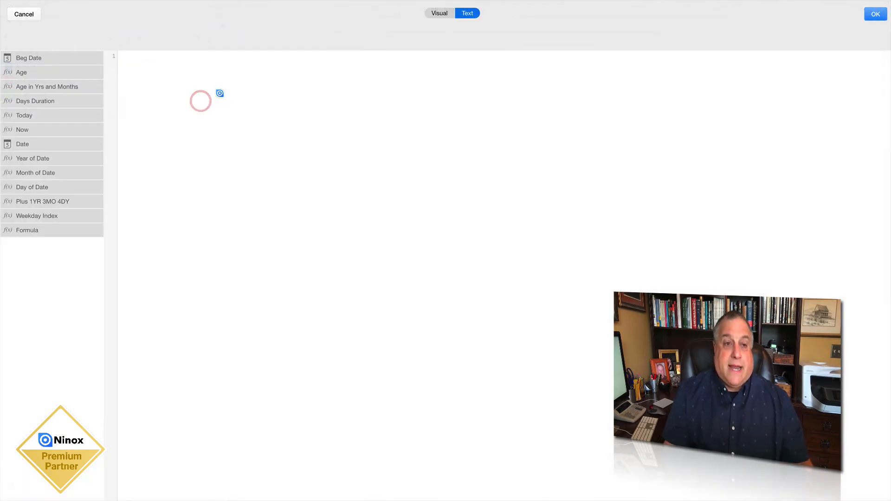
pyautogui.write('week')
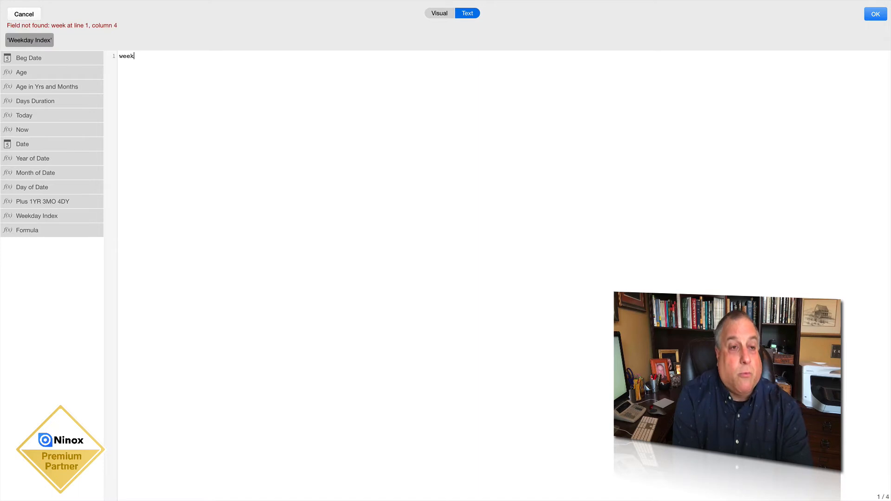
pyautogui.write('dayName(')
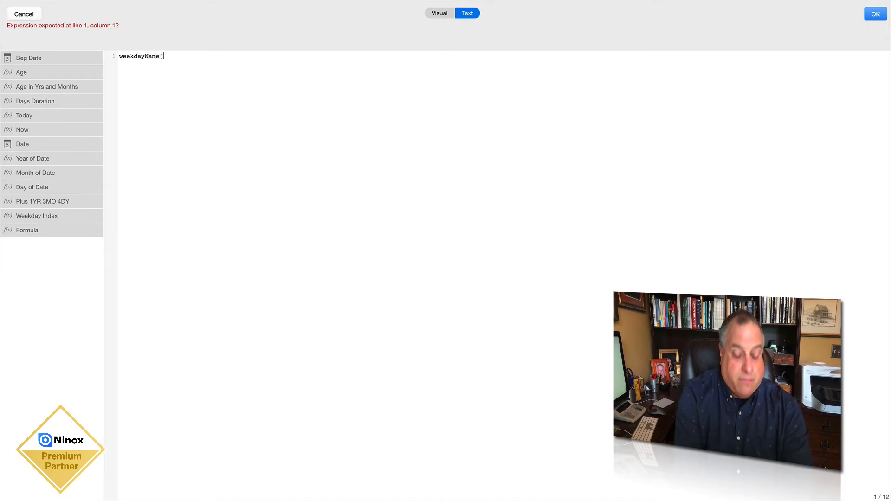
pyautogui.write('weekday(Date))')
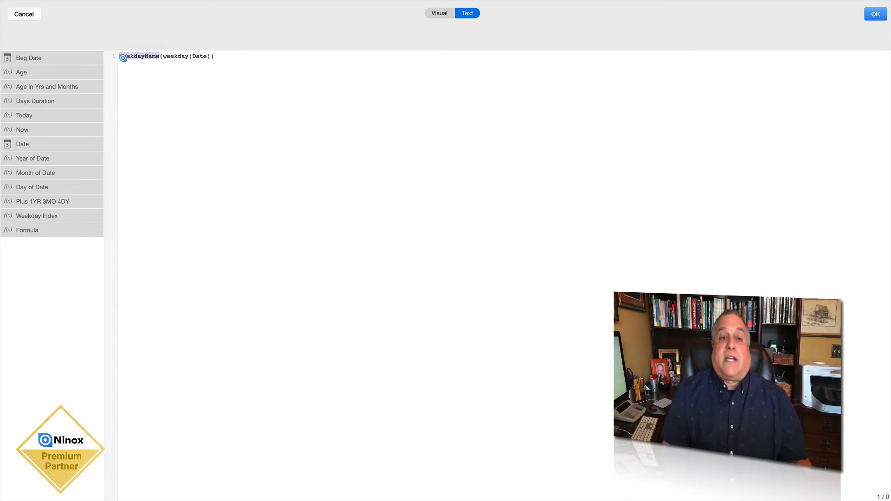
pyautogui.click(183, 56)
pyautogui.moveTo(186, 57); pyautogui.dragTo(206, 56)
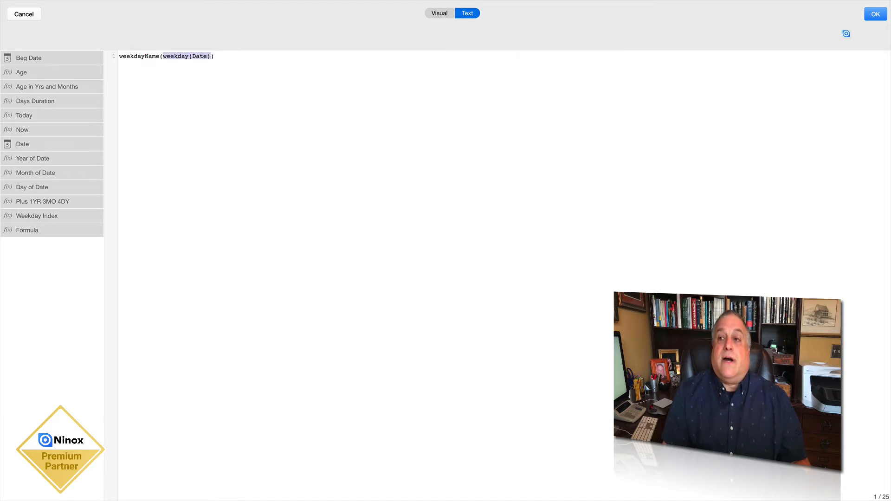
pyautogui.click(873, 14)
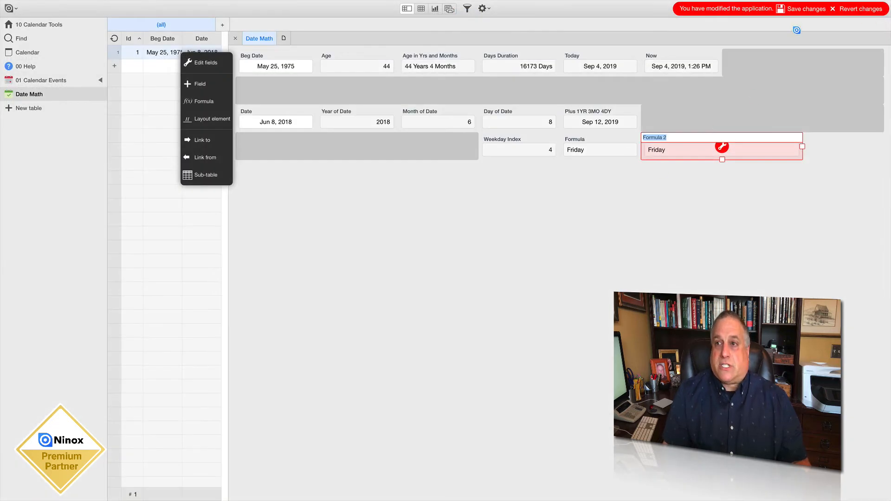
pyautogui.click(798, 9)
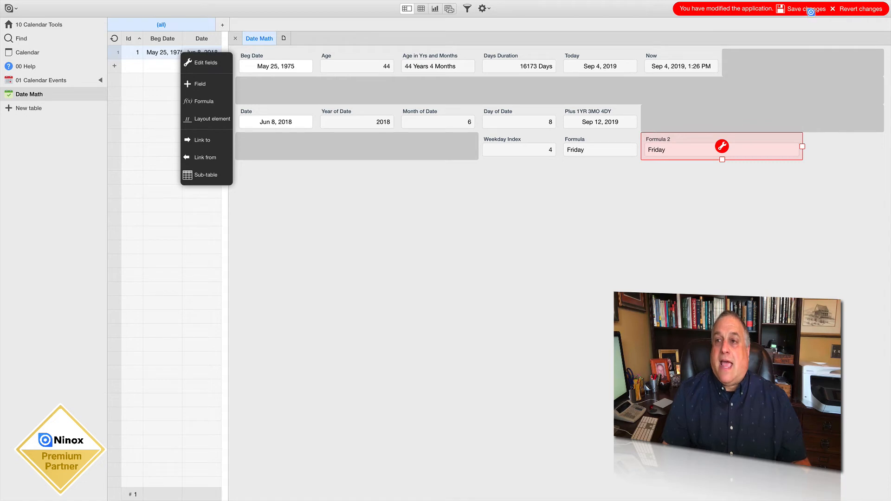
pyautogui.click(811, 9)
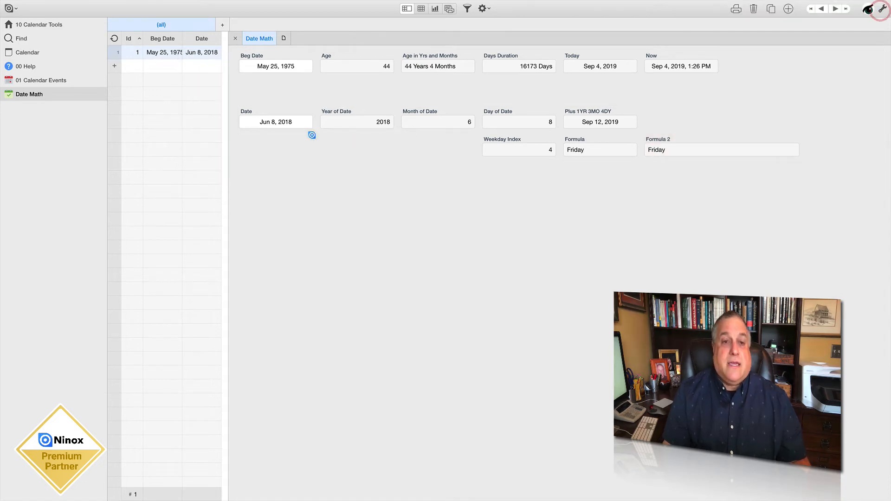
# Set the record's Date field to May 2, 2017 to test the weekday formulas
pyautogui.click(290, 123)
pyautogui.click(247, 137)
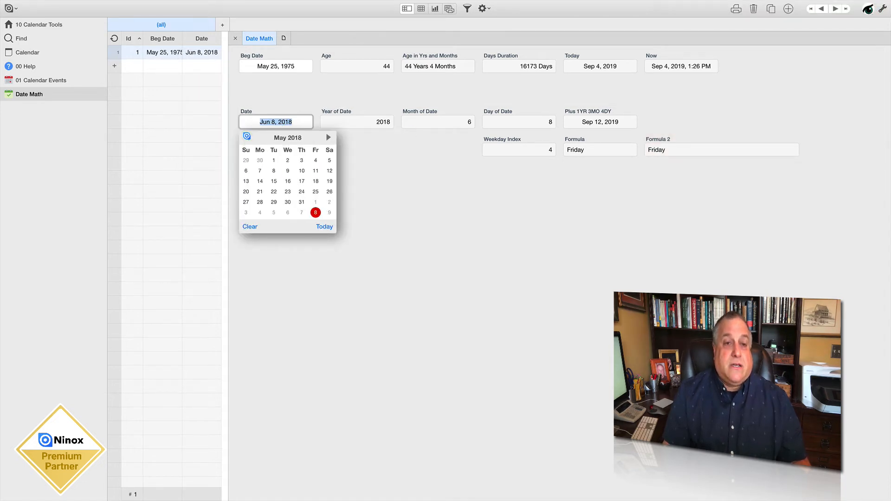
pyautogui.click(247, 137)
pyautogui.click(247, 137)
pyautogui.click(247, 137)
pyautogui.click(247, 137)
pyautogui.doubleClick(247, 137)
pyautogui.doubleClick(247, 137)
pyautogui.doubleClick(247, 137)
pyautogui.doubleClick(247, 137)
pyautogui.click(247, 137)
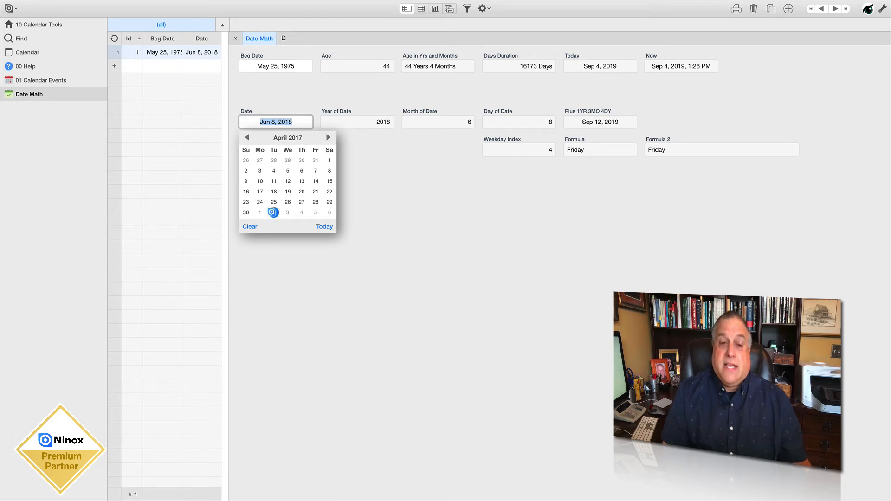
pyautogui.click(273, 212)
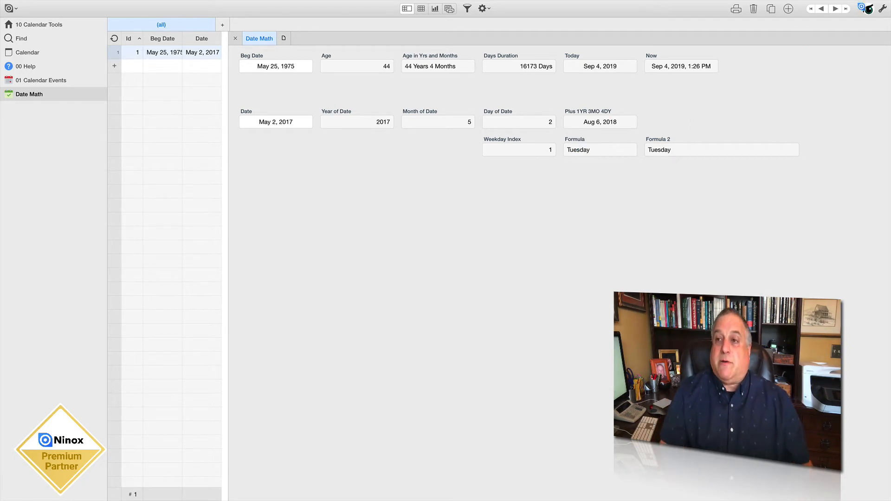
# Narrow the Formula 2 field in the form layout to the width of the neighbouring Formula field
pyautogui.click(882, 8)
pyautogui.click(652, 136)
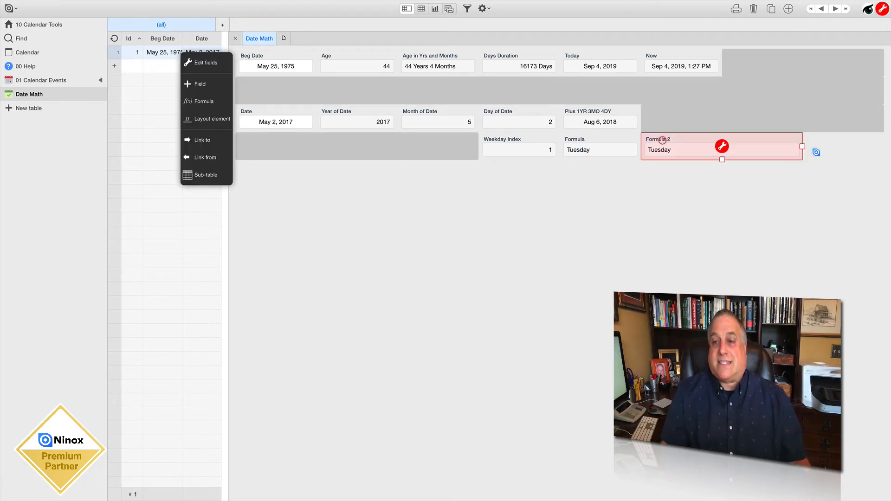
pyautogui.moveTo(801, 146); pyautogui.dragTo(675, 147)
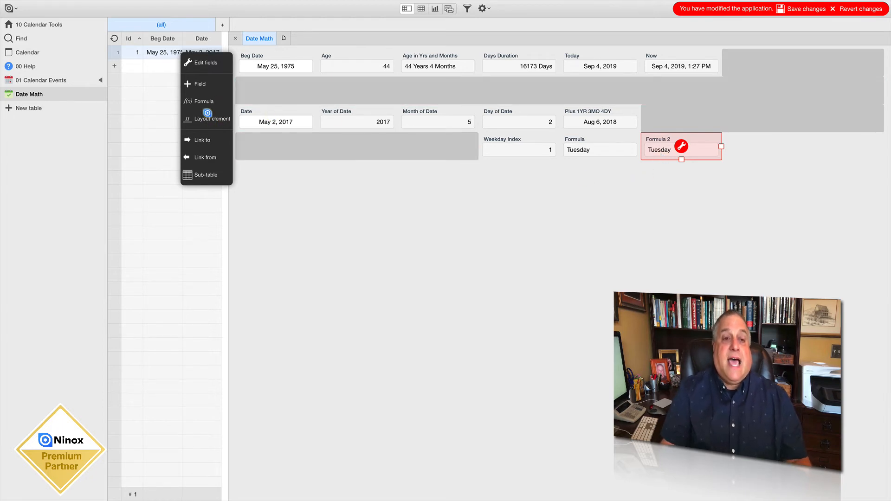
# Add a formula field with the expression 'Formula 2'+" "+Date and save the changes
pyautogui.click(199, 101)
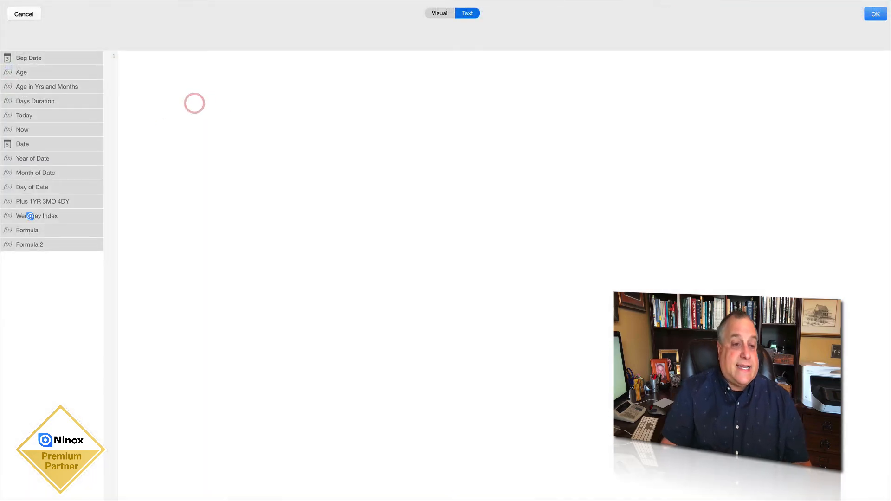
pyautogui.click(31, 245)
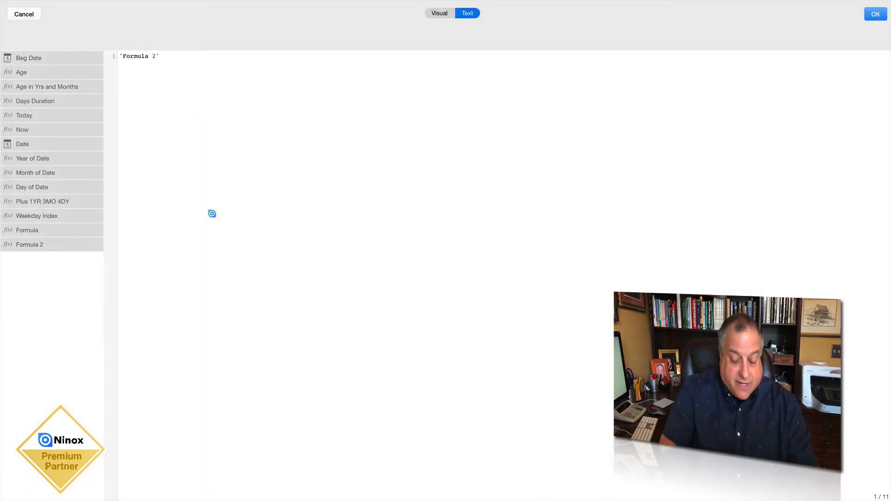
pyautogui.write('+" ')
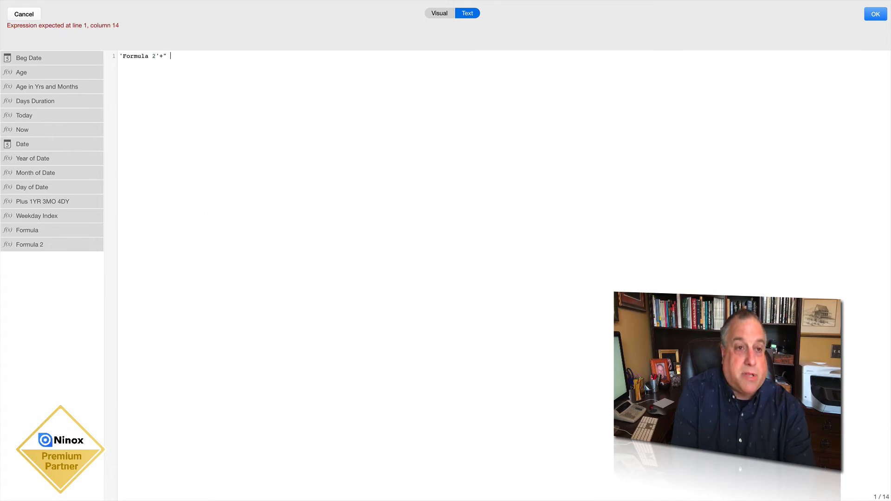
pyautogui.write('"+')
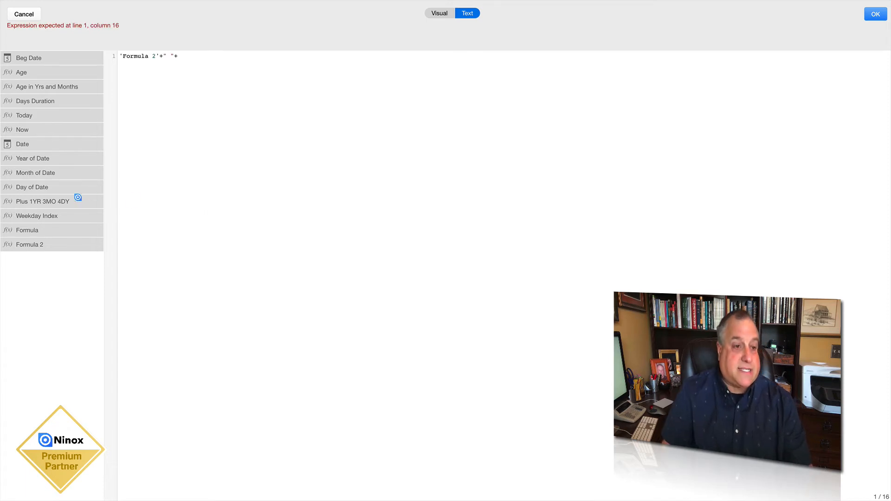
pyautogui.click(34, 143)
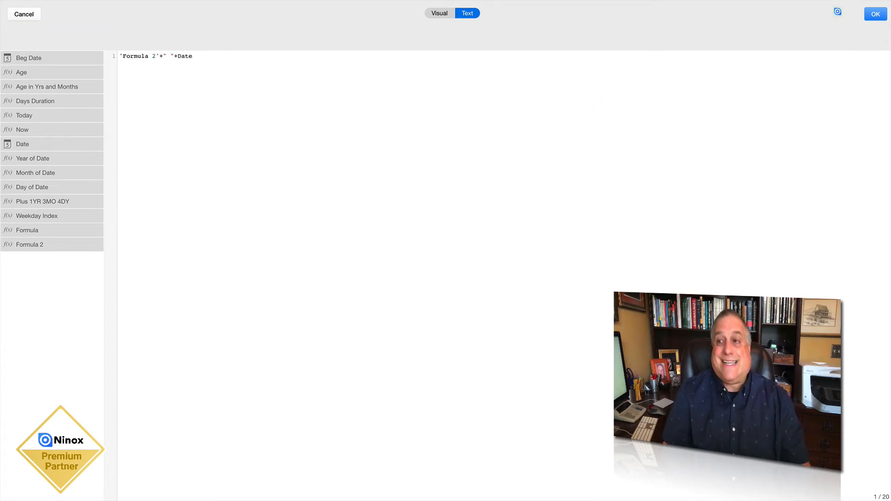
pyautogui.click(873, 15)
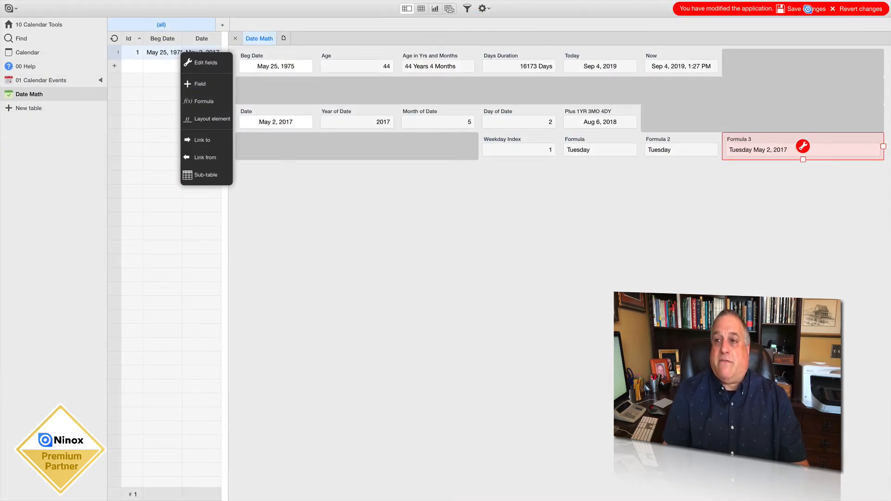
pyautogui.click(808, 8)
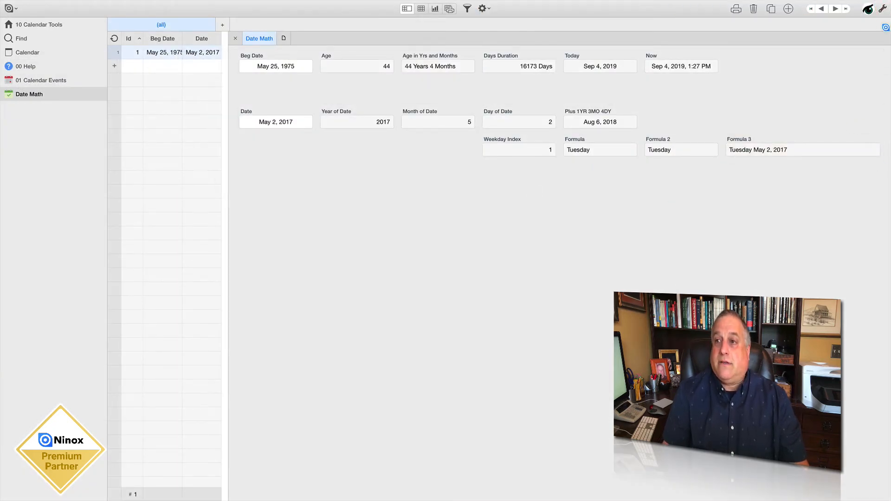
# Narrow the Formula 3 field, place it beneath the Date field, shrink the spacer beside it to two columns and save the layout
pyautogui.click(882, 9)
pyautogui.click(803, 137)
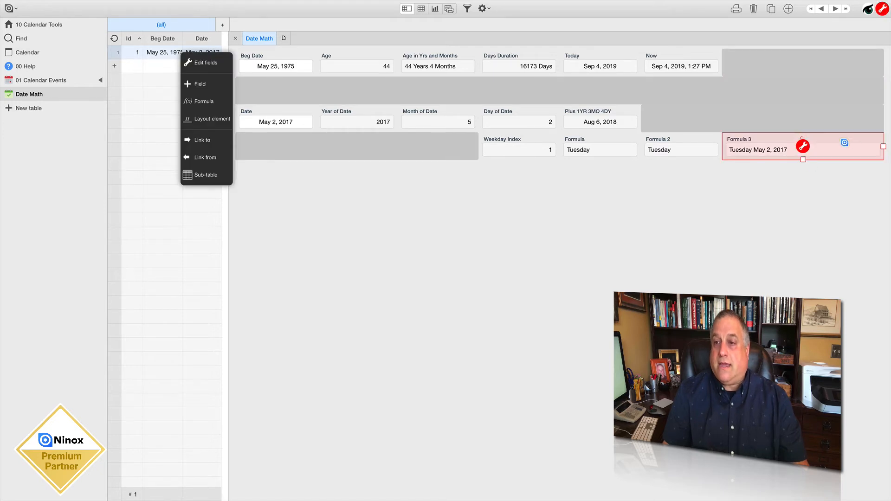
pyautogui.moveTo(884, 145); pyautogui.dragTo(803, 146)
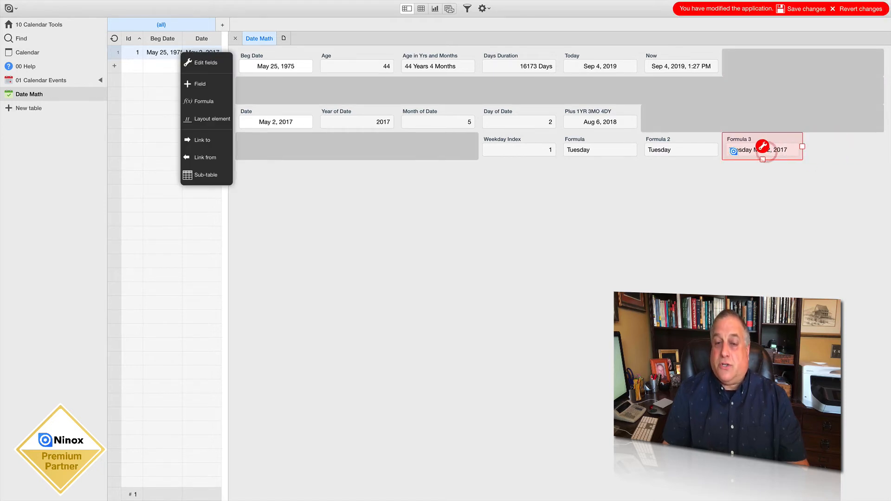
pyautogui.moveTo(732, 140); pyautogui.dragTo(233, 139)
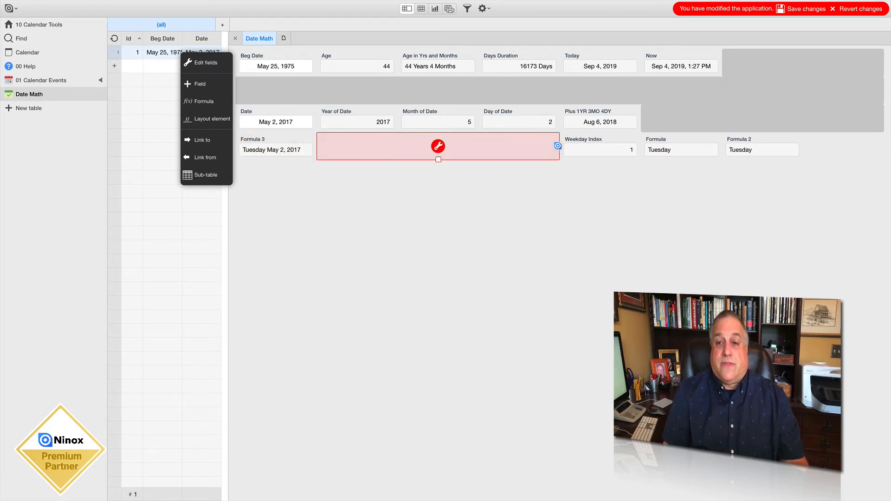
pyautogui.moveTo(559, 146); pyautogui.dragTo(474, 144)
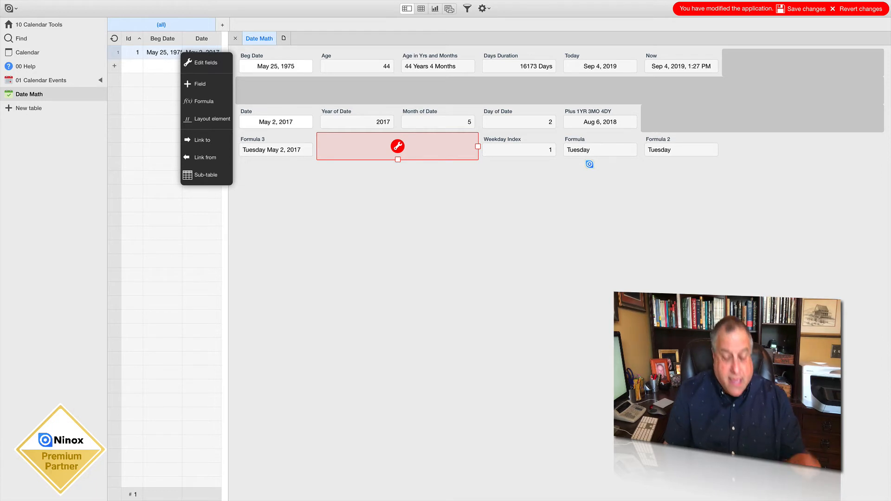
pyautogui.click(808, 10)
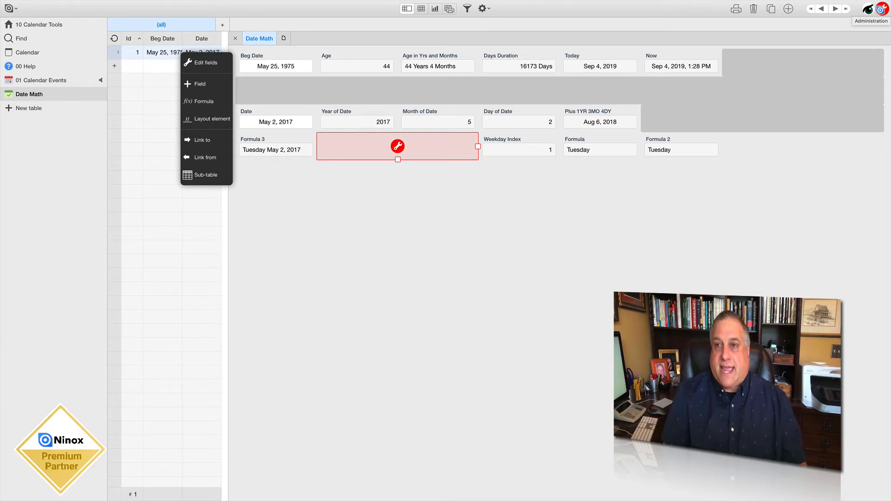
# Check the Month of Date field's formula and add a formula field with the expression monthName('Month of Date')
pyautogui.click(437, 118)
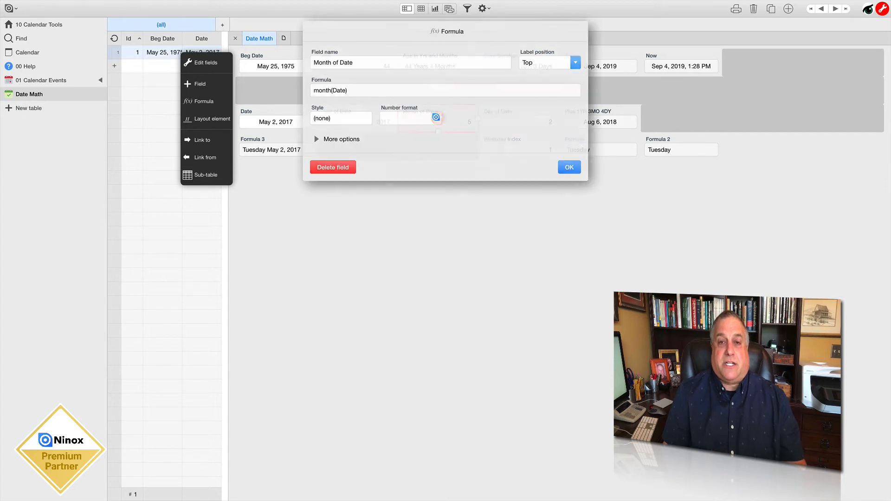
pyautogui.click(564, 164)
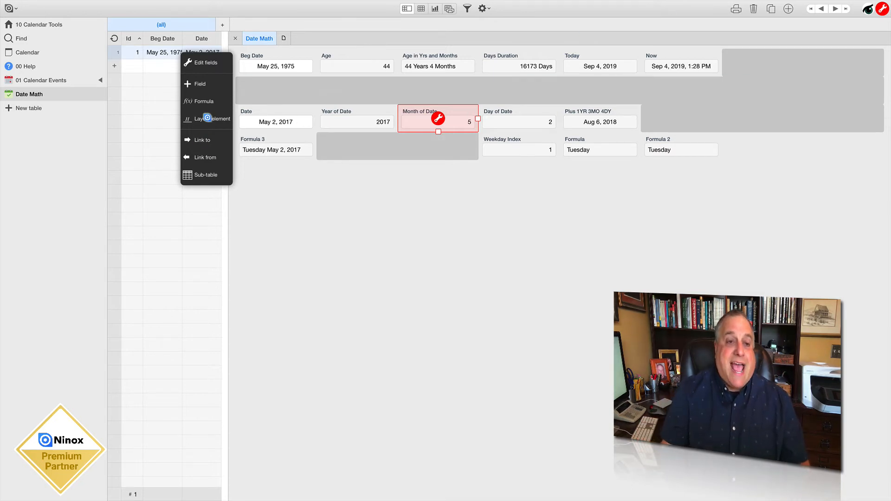
pyautogui.click(203, 103)
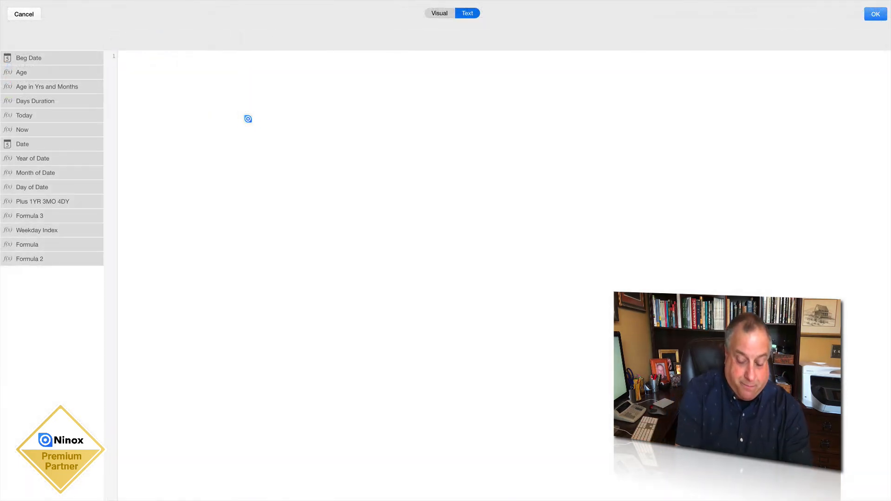
pyautogui.write('monthName(')
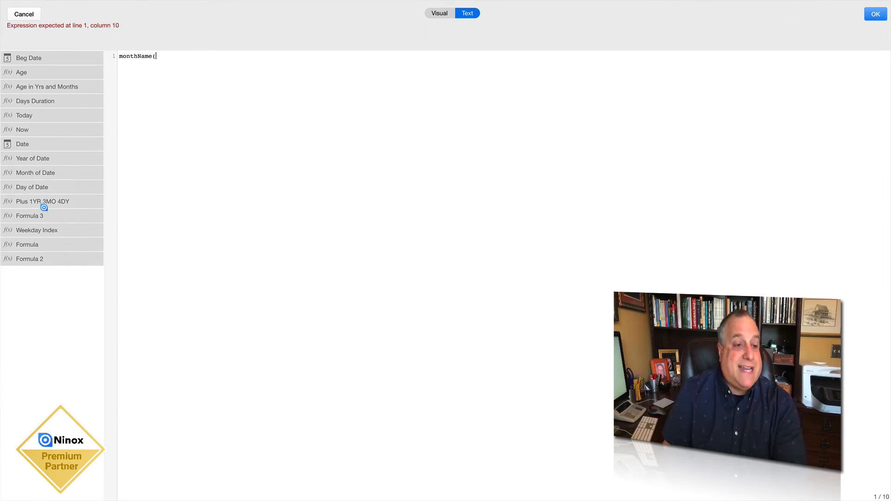
pyautogui.click(41, 174)
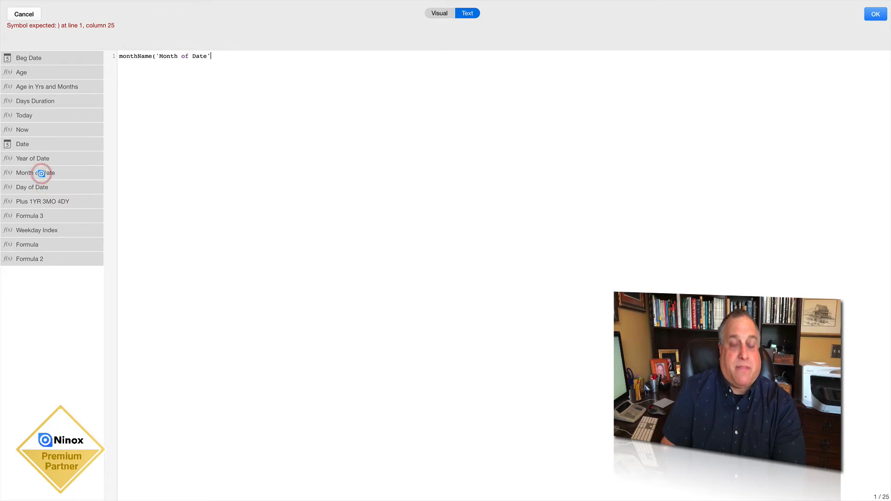
pyautogui.write(')')
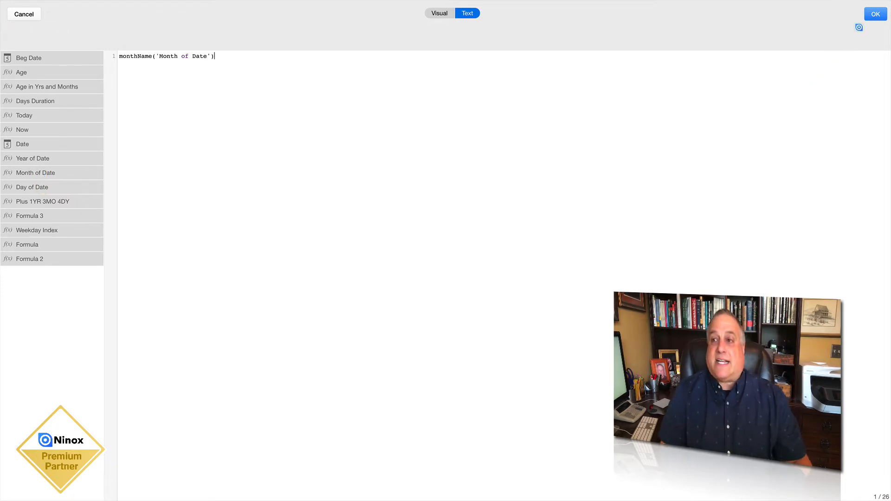
pyautogui.click(869, 17)
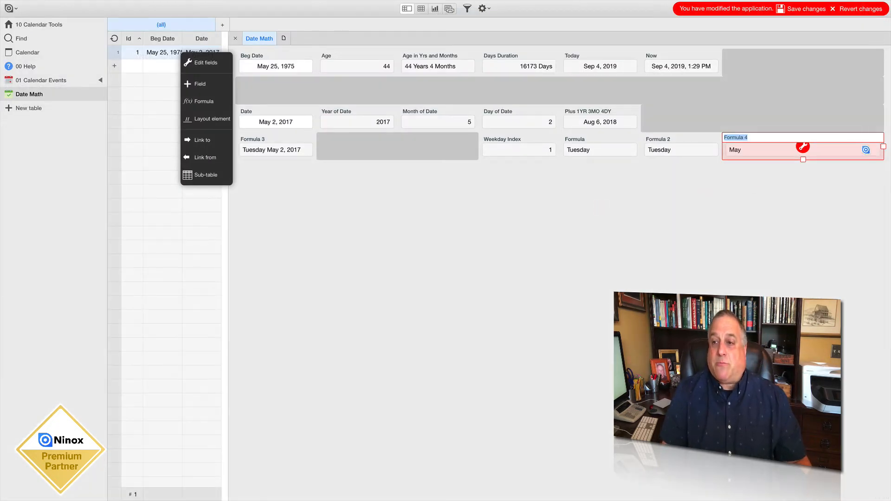
# Rename the new month name formula field as Name of Month
pyautogui.moveTo(883, 146); pyautogui.dragTo(743, 144)
pyautogui.click(744, 144)
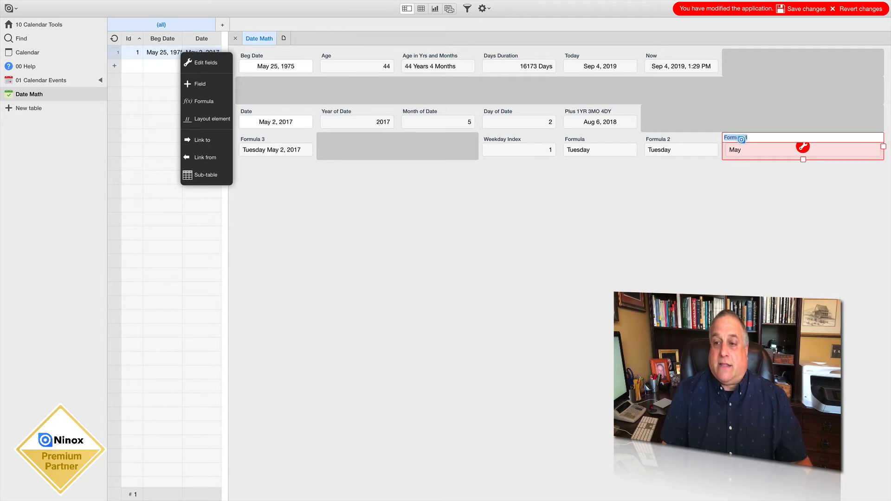
pyautogui.write('Name of Month')
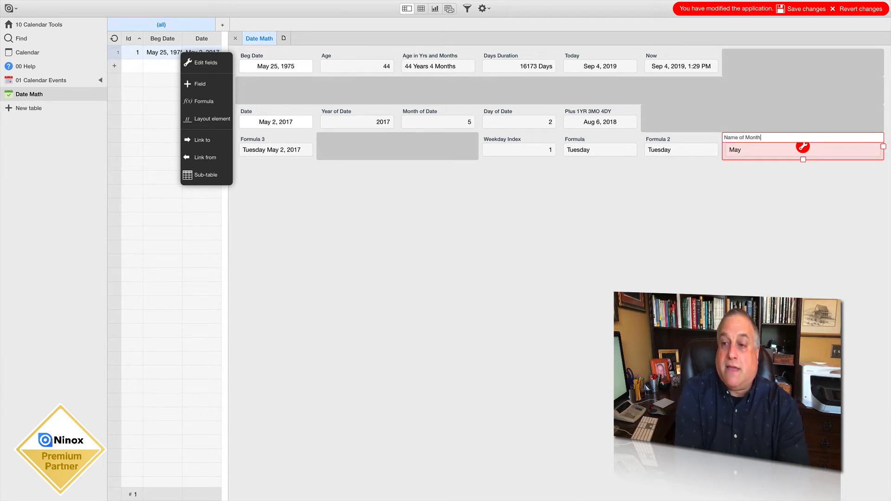
pyautogui.press('Return')
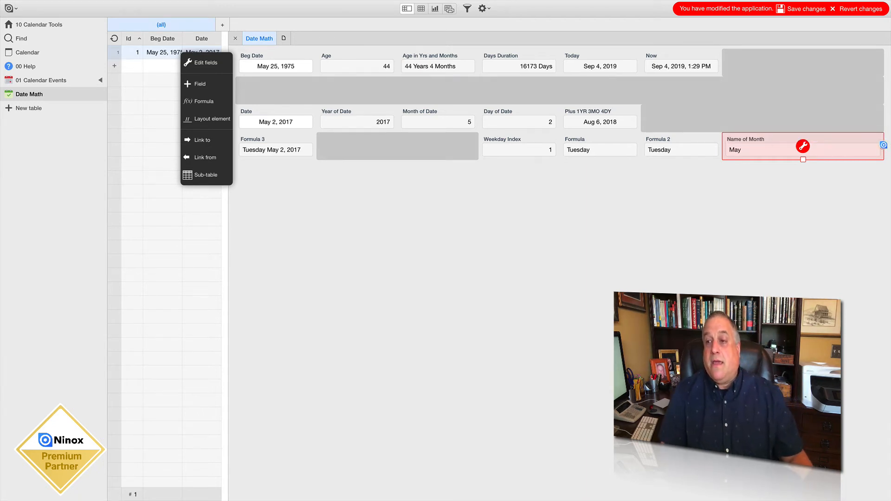
# Place the Name of Month field beneath Month of Date, reduce the spacer before it to one column and save the changes
pyautogui.moveTo(883, 146); pyautogui.dragTo(393, 149)
pyautogui.click(452, 147)
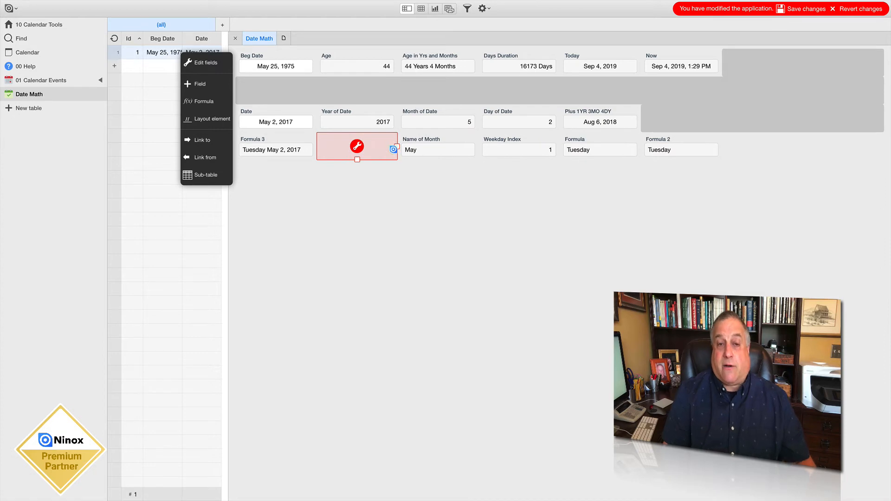
pyautogui.click(807, 9)
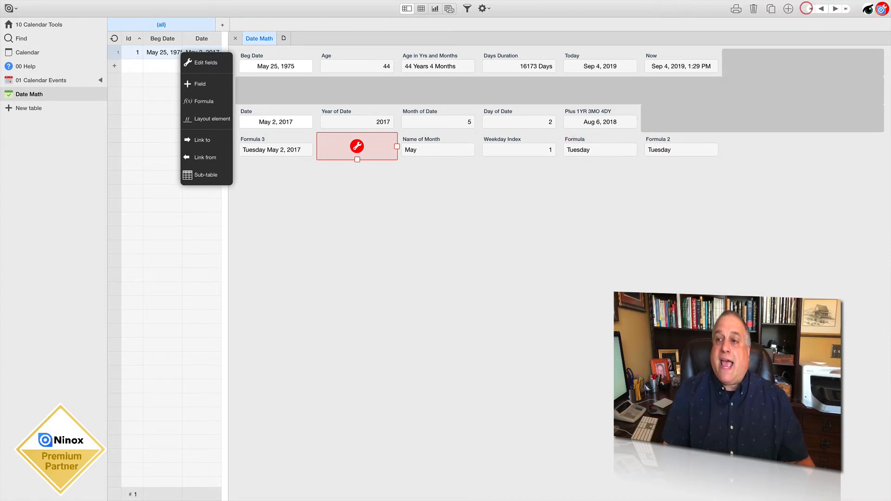
pyautogui.click(260, 122)
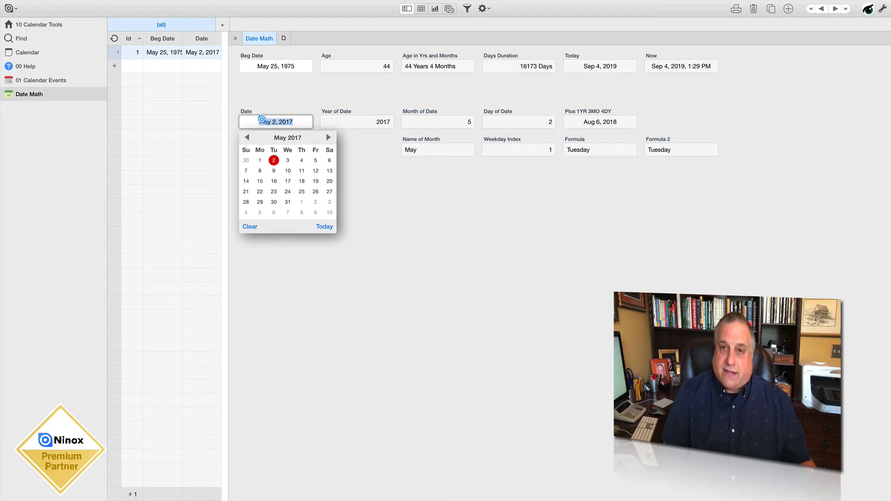
pyautogui.click(342, 122)
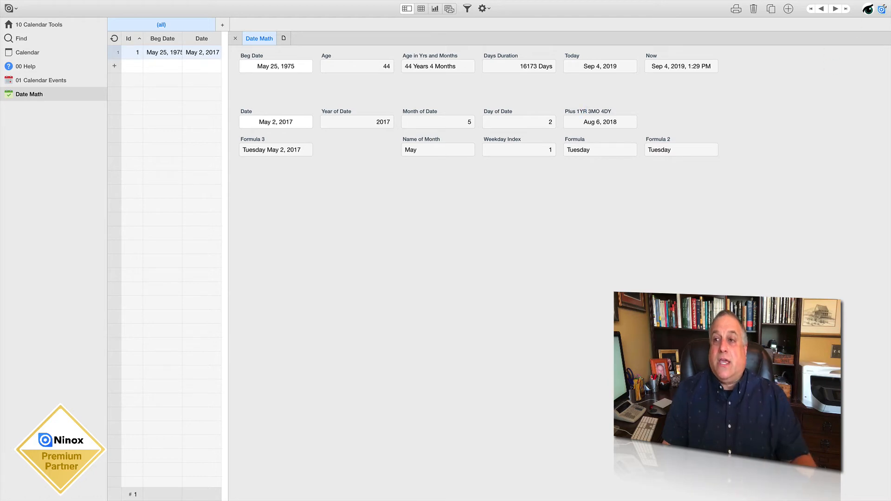
# Review the formula behind the Plus 1YR 3MO 4DY field, close its settings unchanged and leave field editing
pyautogui.click(881, 9)
pyautogui.click(601, 119)
pyautogui.click(601, 119)
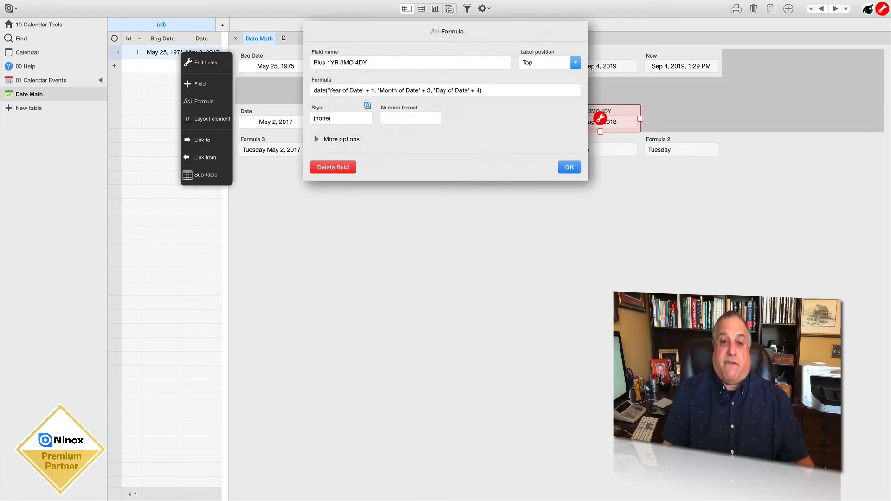
pyautogui.click(368, 91)
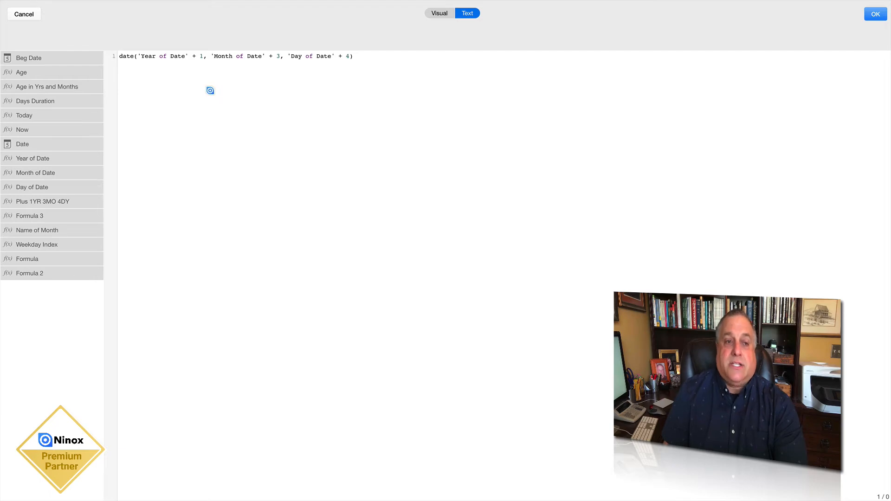
pyautogui.click(876, 13)
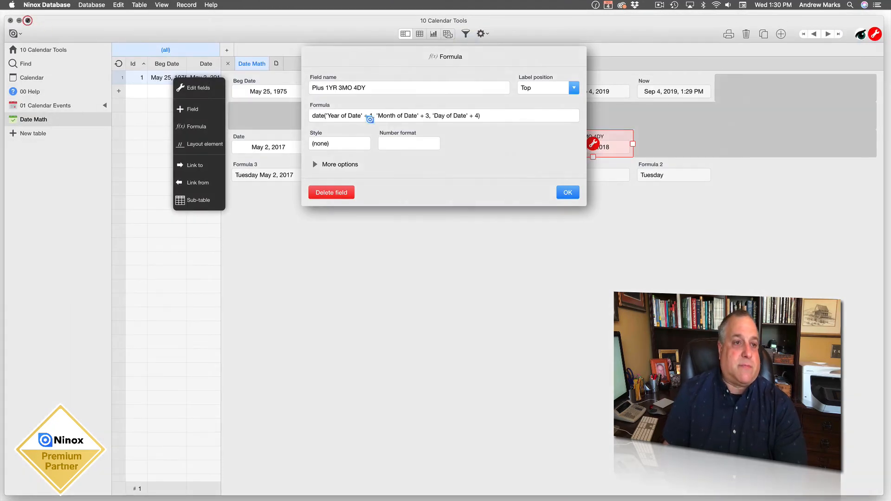
pyautogui.click(562, 168)
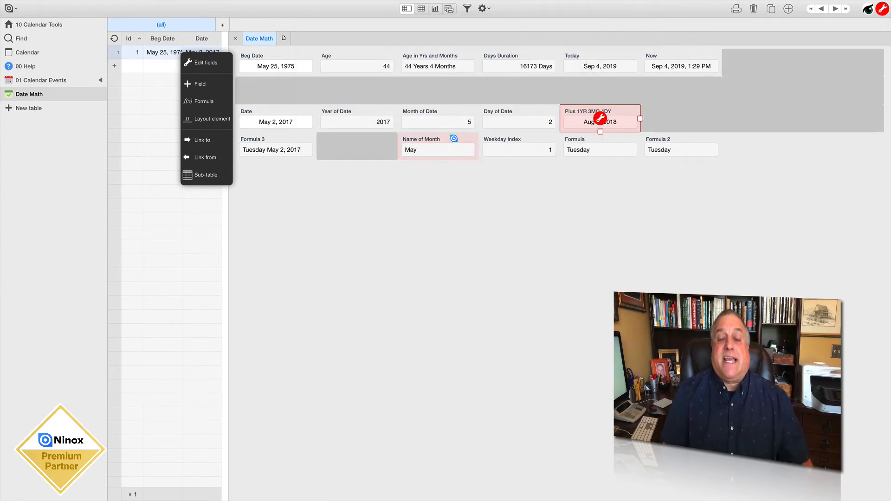
pyautogui.click(456, 165)
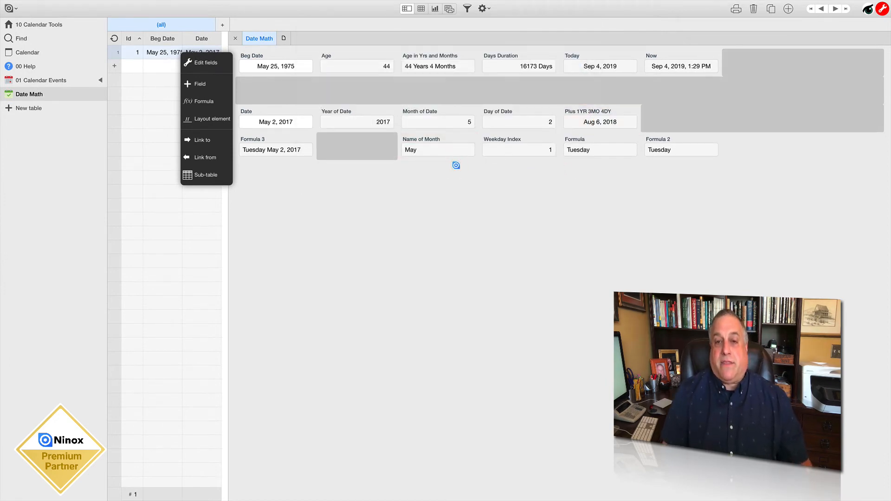
pyautogui.click(882, 9)
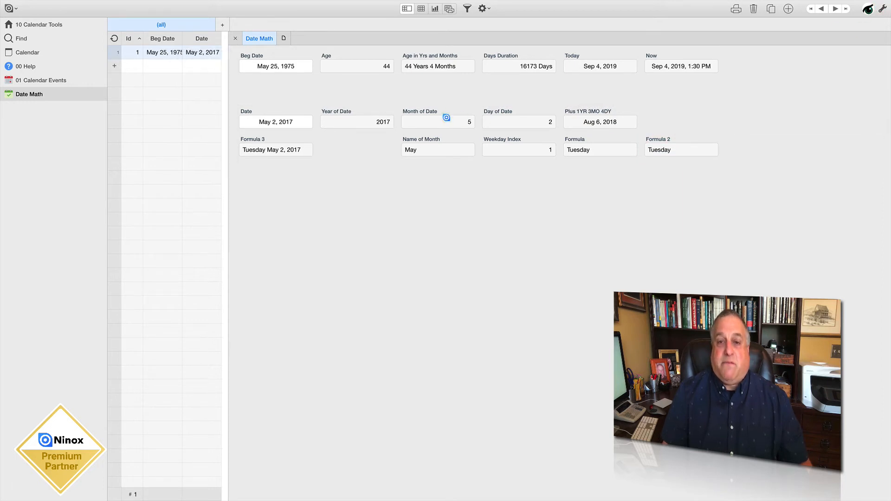
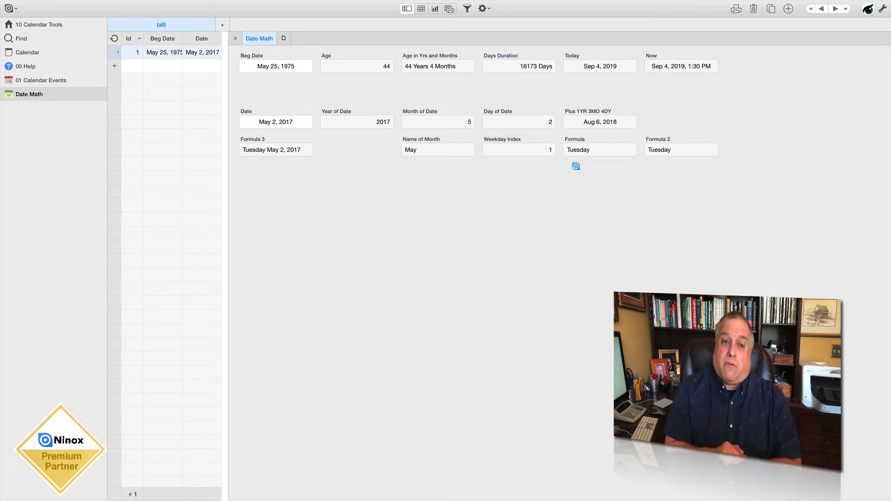
# Resume field editing, save the pending changes and review the 'Formula 2' + " " + Date expression behind Formula 3, closing it unchanged
pyautogui.click(882, 9)
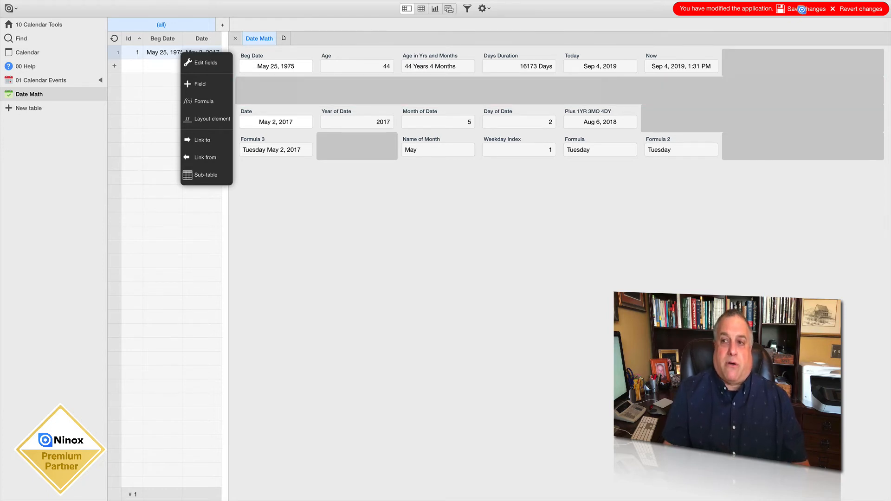
pyautogui.click(802, 9)
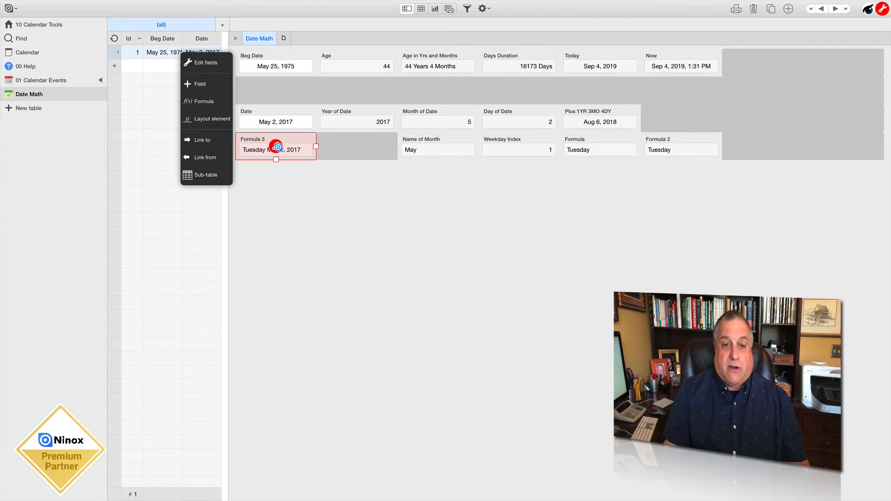
pyautogui.click(276, 147)
pyautogui.click(337, 91)
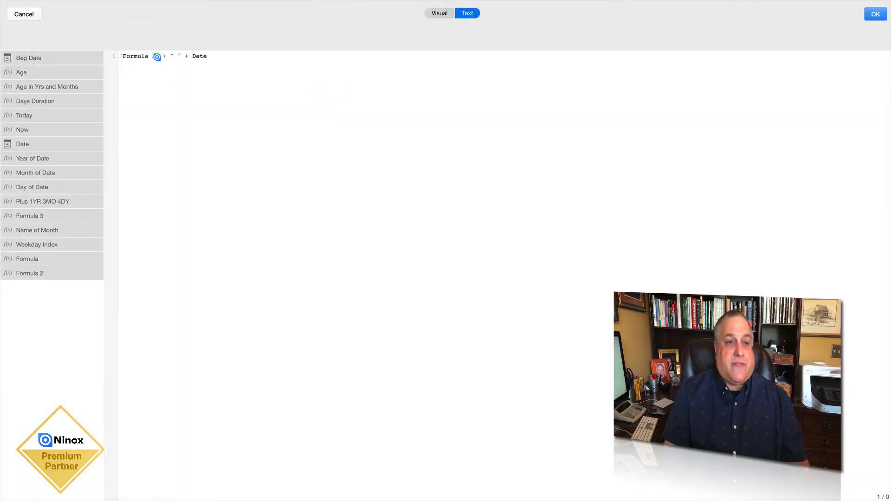
pyautogui.moveTo(156, 56); pyautogui.dragTo(121, 55)
pyautogui.click(177, 56)
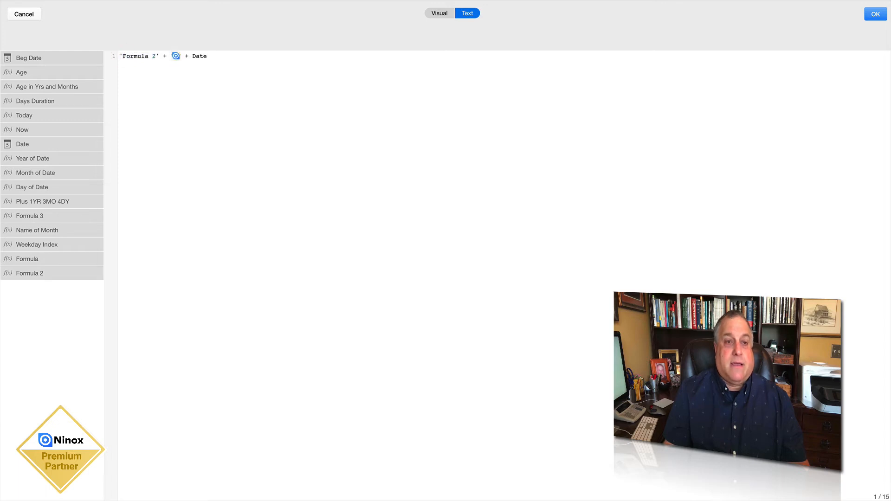
pyautogui.moveTo(192, 56); pyautogui.dragTo(691, 56)
pyautogui.click(877, 14)
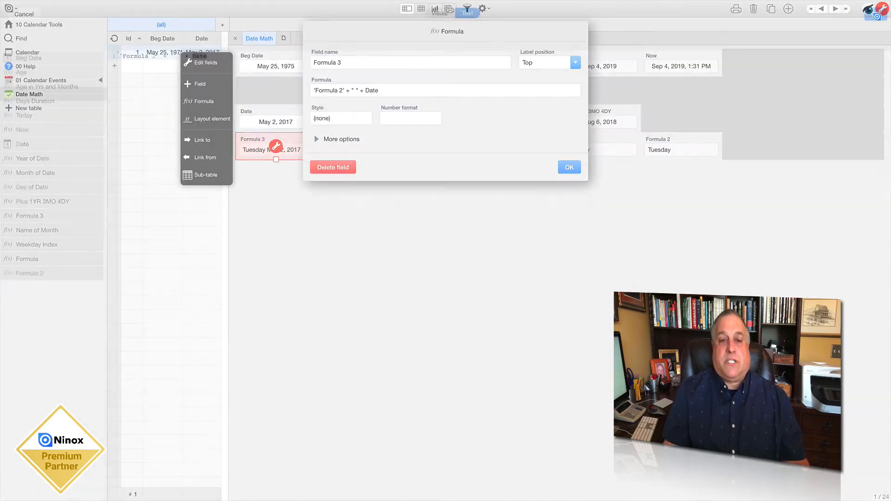
pyautogui.click(570, 167)
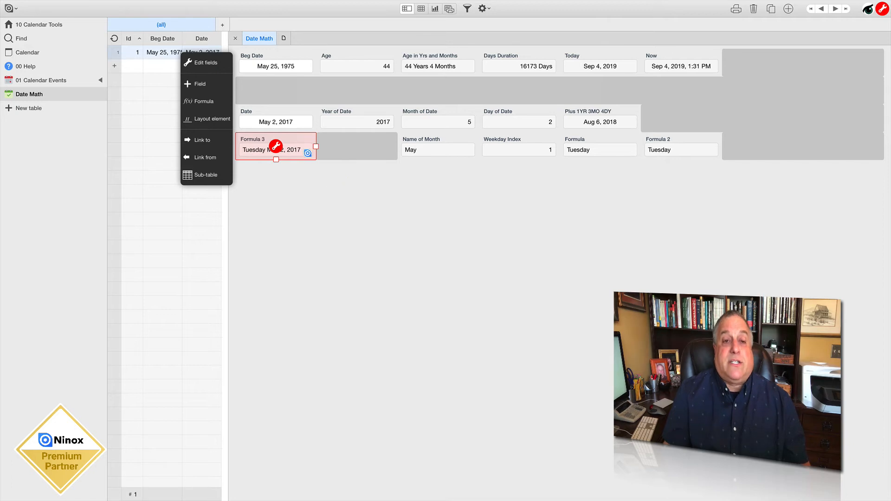
pyautogui.click(289, 191)
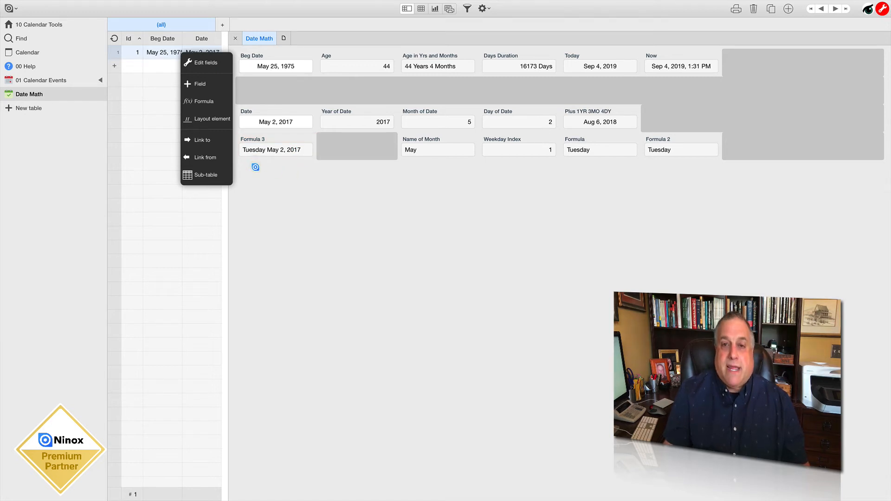
# Create a formula field with the expression format(Date,"Ddd MM/DD/YYYY")
pyautogui.click(201, 102)
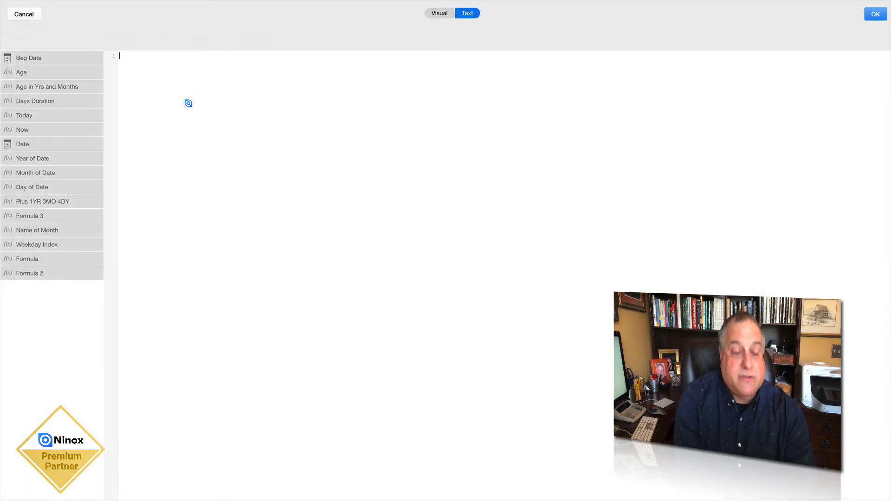
pyautogui.write('format(')
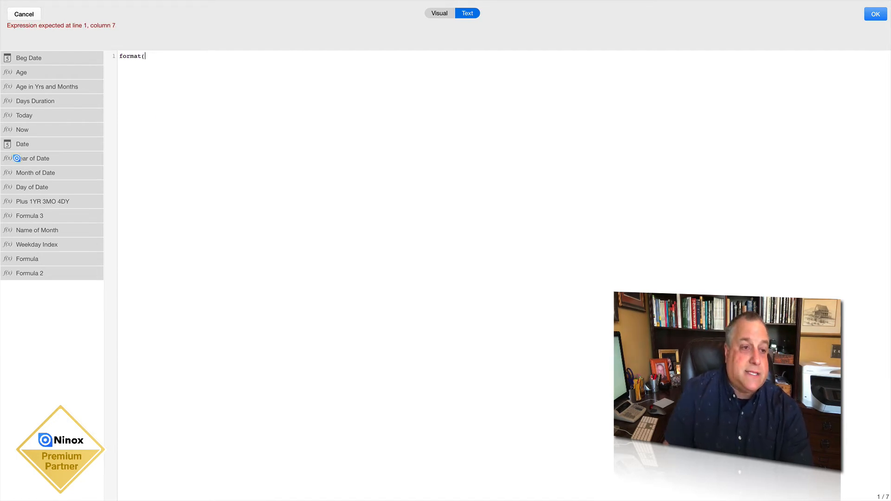
pyautogui.click(32, 143)
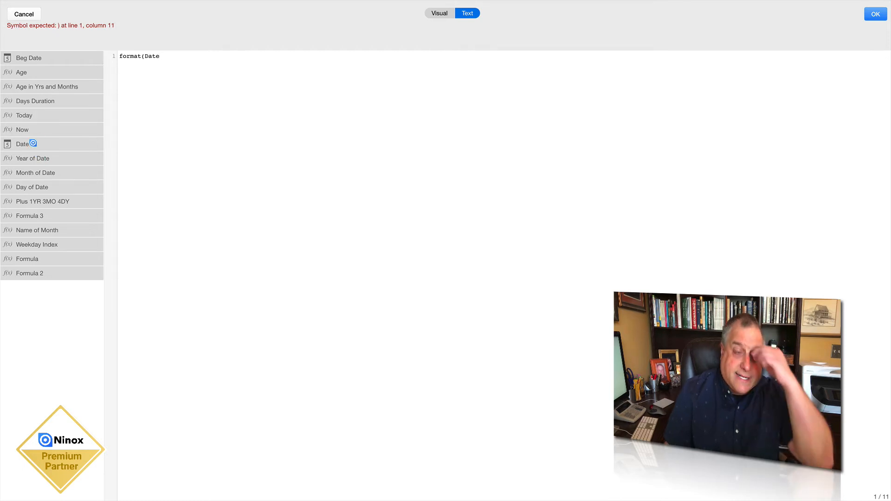
pyautogui.write(',')
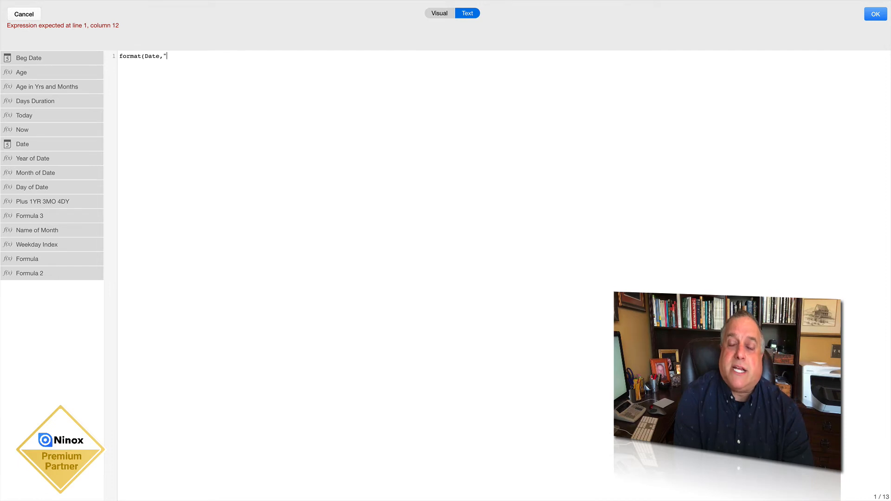
pyautogui.write('"Ddd MM/DD/YY')
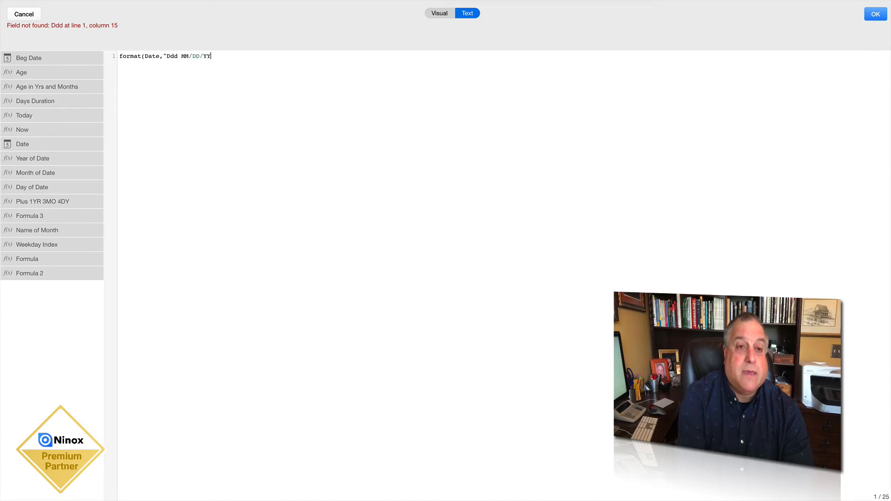
pyautogui.write('YY"')
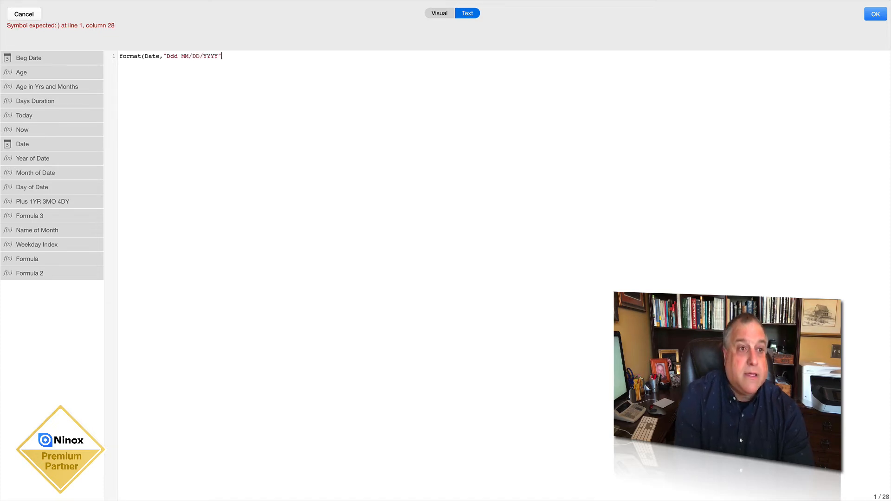
pyautogui.write(')')
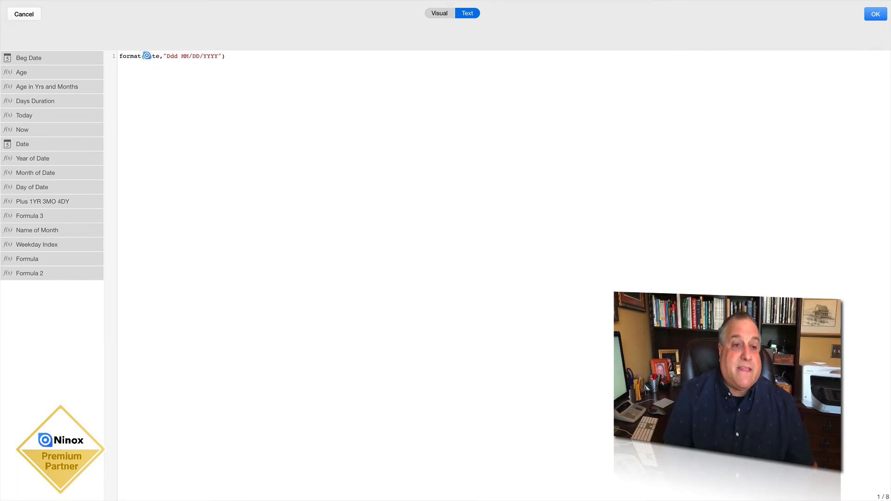
# Point out the Date argument and the Ddd and MM codes in the format expression, accept the formula and save the changes
pyautogui.moveTo(144, 55); pyautogui.dragTo(157, 56)
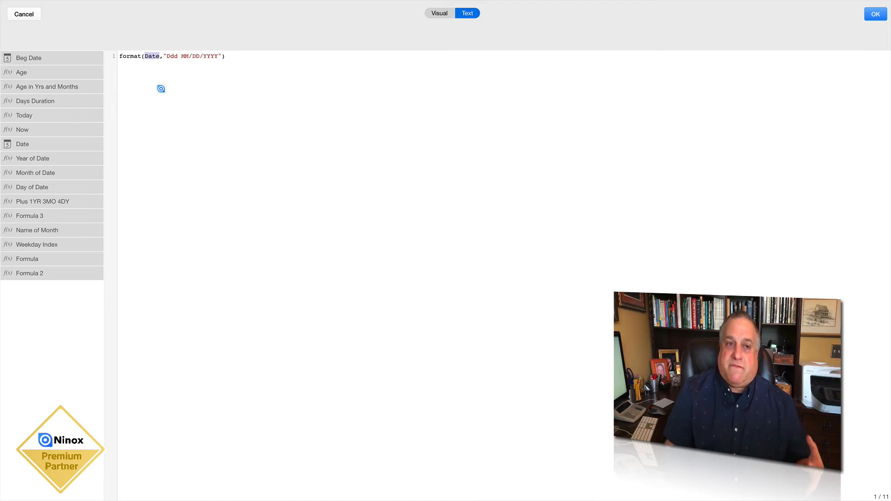
pyautogui.moveTo(166, 56); pyautogui.dragTo(179, 56)
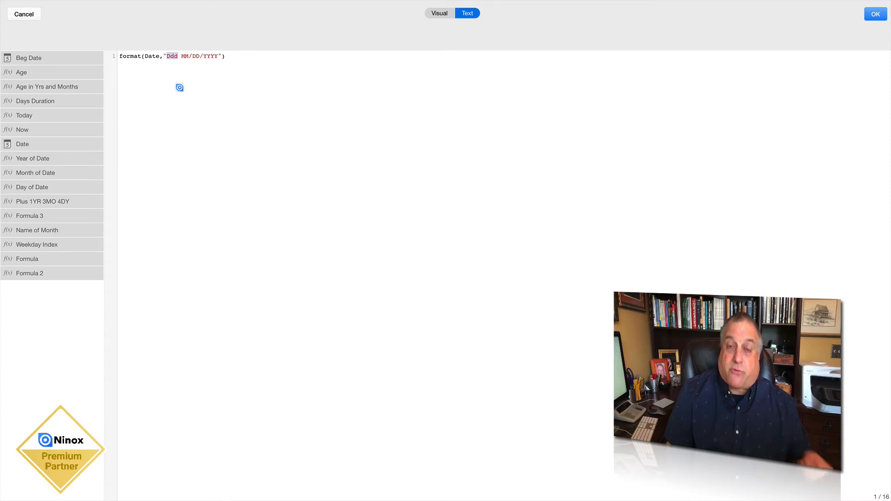
pyautogui.click(168, 59)
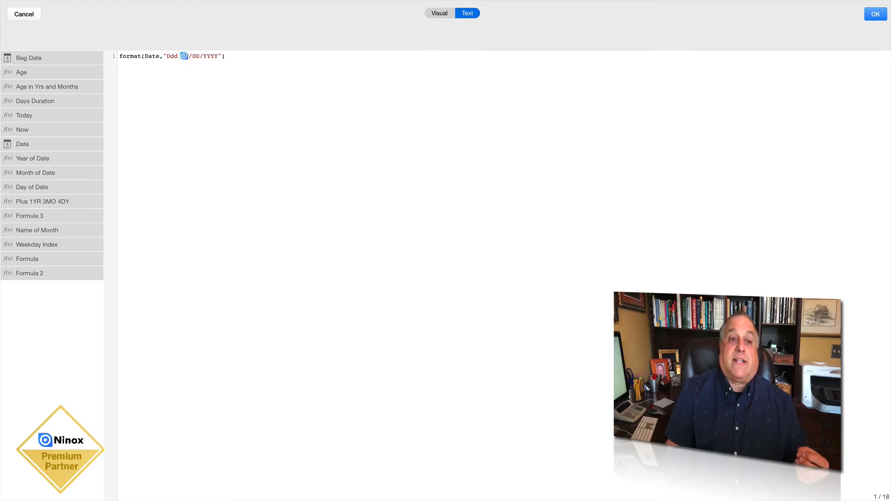
pyautogui.moveTo(182, 56); pyautogui.dragTo(185, 57)
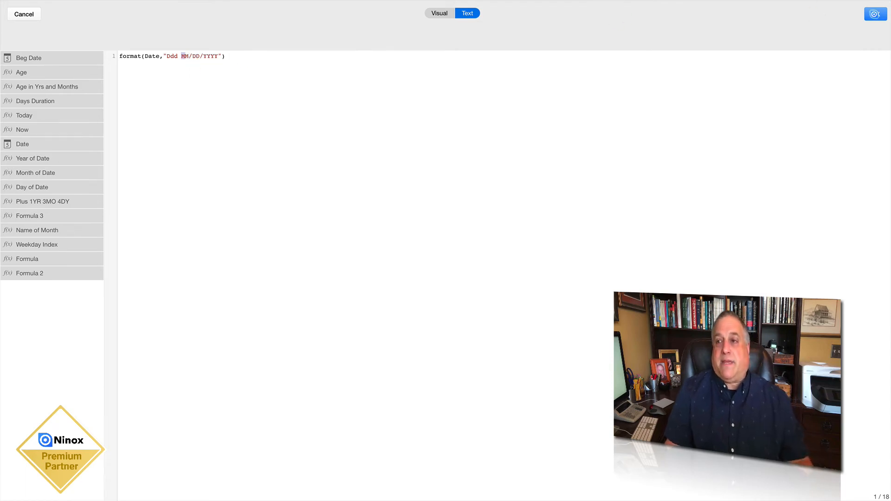
pyautogui.click(876, 14)
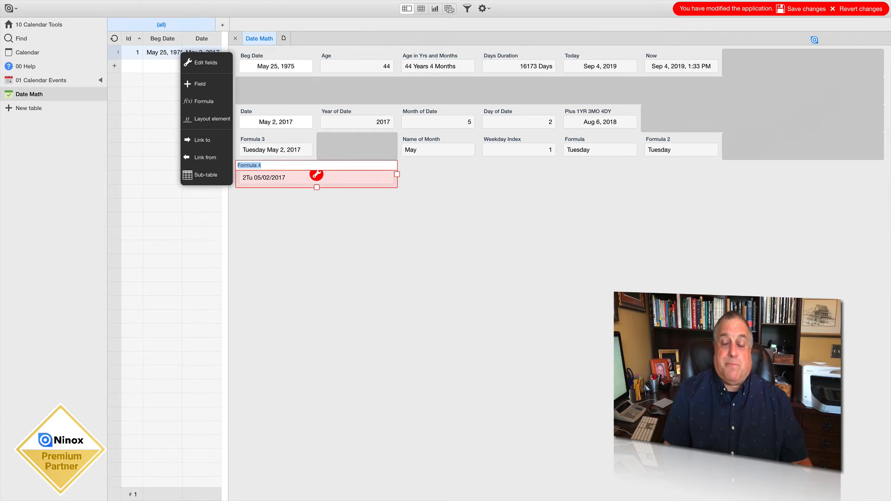
pyautogui.click(806, 9)
pyautogui.click(428, 223)
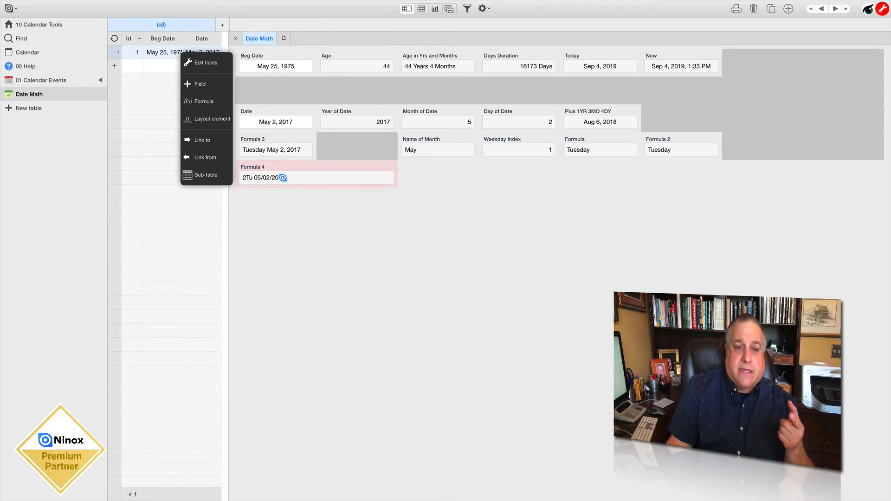
# Change the weekday code in Formula 4 to lowercase ddd, giving format(Date, "ddd MM/DD/YYYY"), and leave field editing
pyautogui.click(257, 166)
pyautogui.click(316, 174)
pyautogui.click(353, 89)
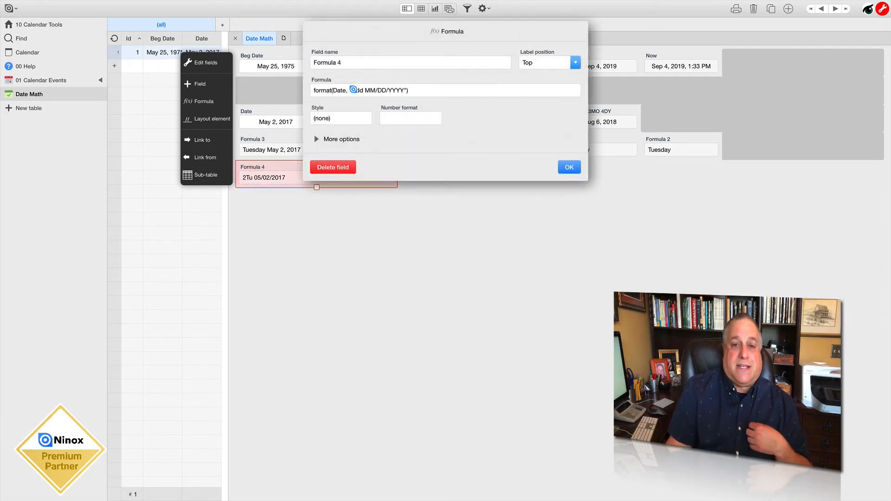
pyautogui.click(172, 56)
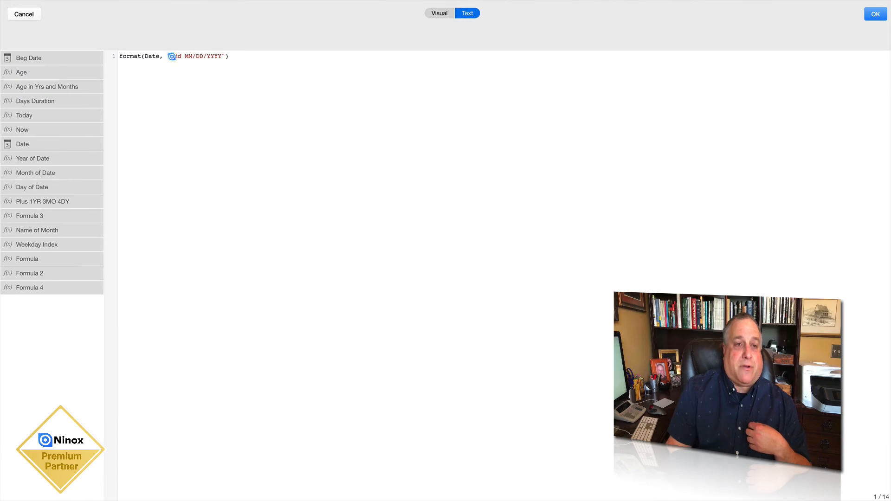
pyautogui.hotkey('shift', 'Right')
pyautogui.write('d')
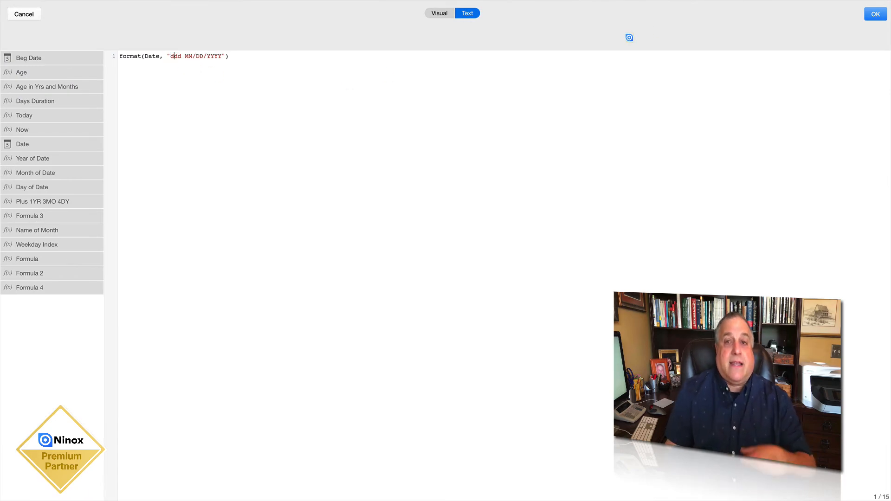
pyautogui.click(875, 14)
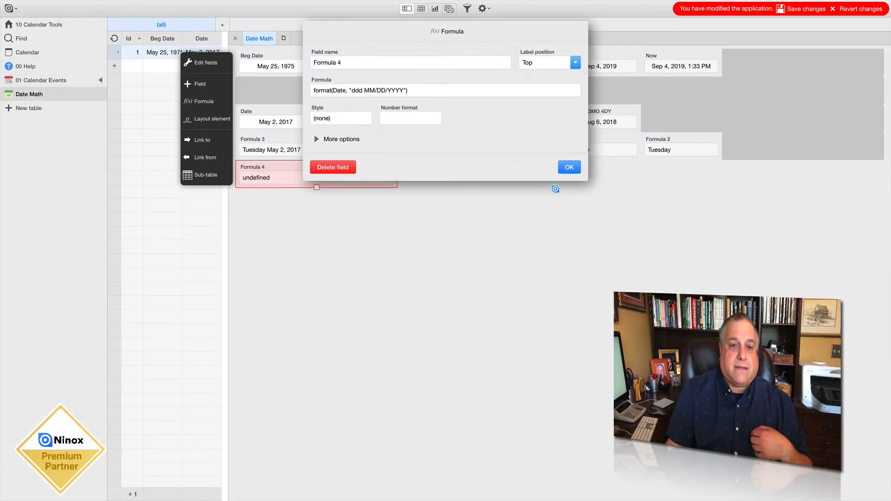
pyautogui.click(576, 166)
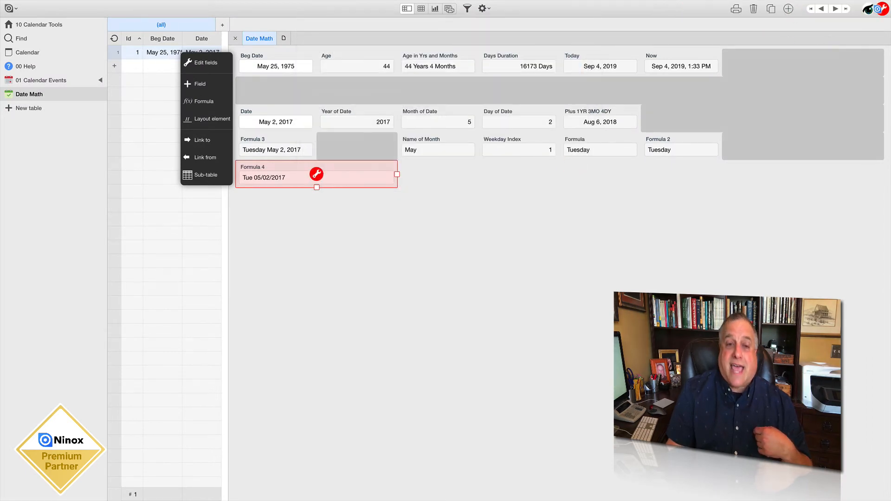
pyautogui.click(882, 9)
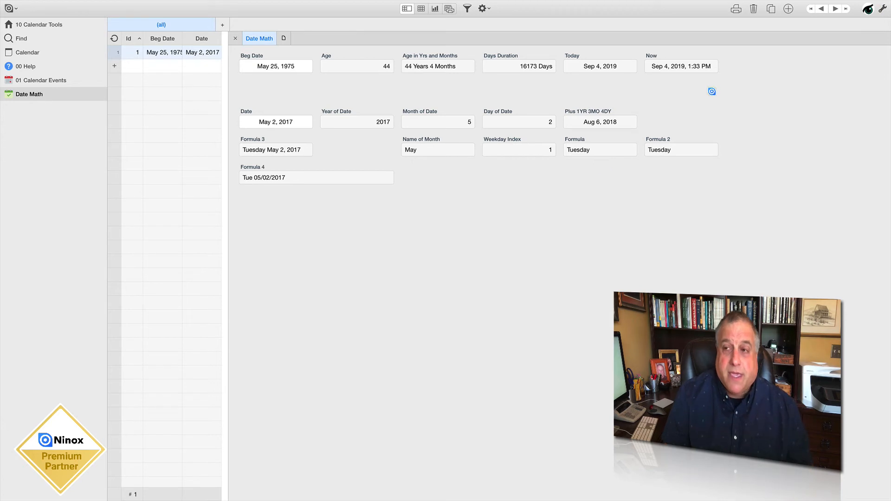
# Resume field editing and narrow the Formula 4 field to one column, the same width as Formula 3
pyautogui.click(882, 9)
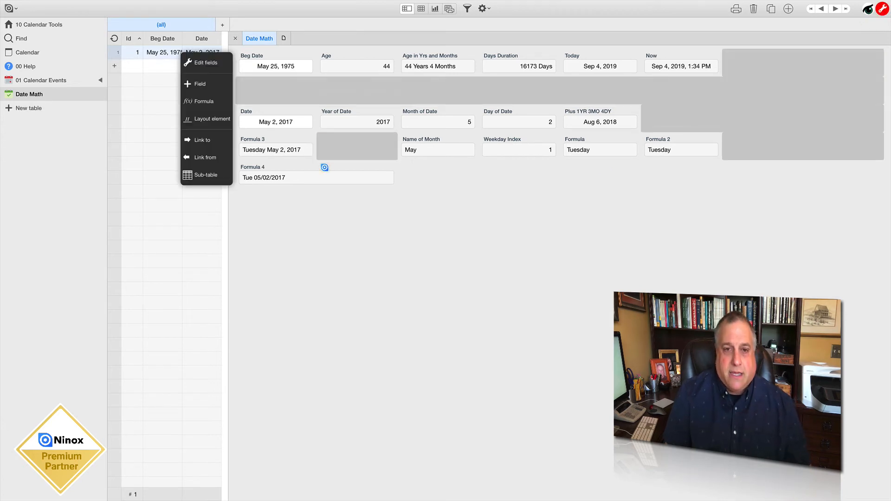
pyautogui.click(325, 168)
pyautogui.moveTo(397, 175); pyautogui.dragTo(314, 177)
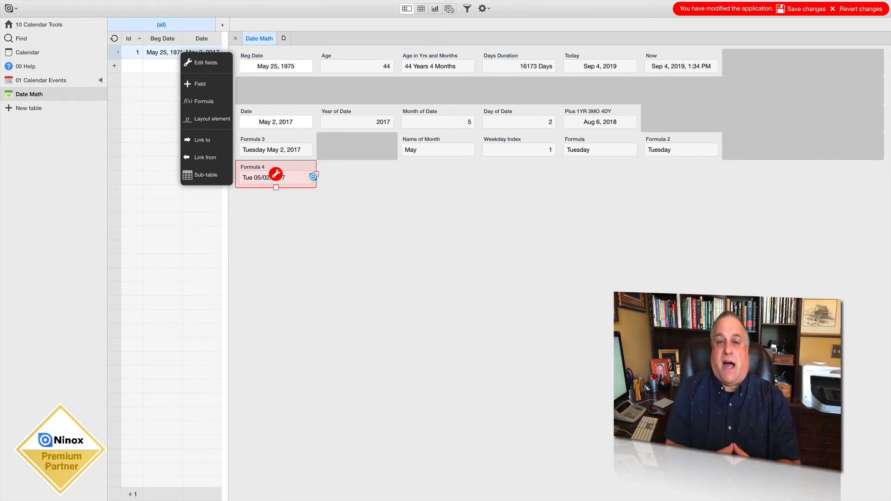
# Review the ddd, MM, DD and YYYY codes in Formula 4's expression, close it unchanged and save the changes
pyautogui.click(276, 173)
pyautogui.click(353, 91)
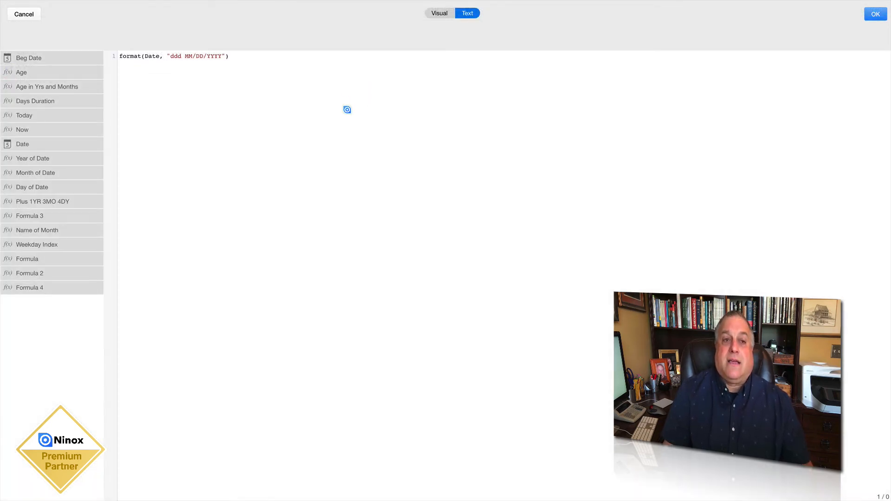
pyautogui.click(170, 56)
pyautogui.moveTo(170, 56); pyautogui.dragTo(181, 56)
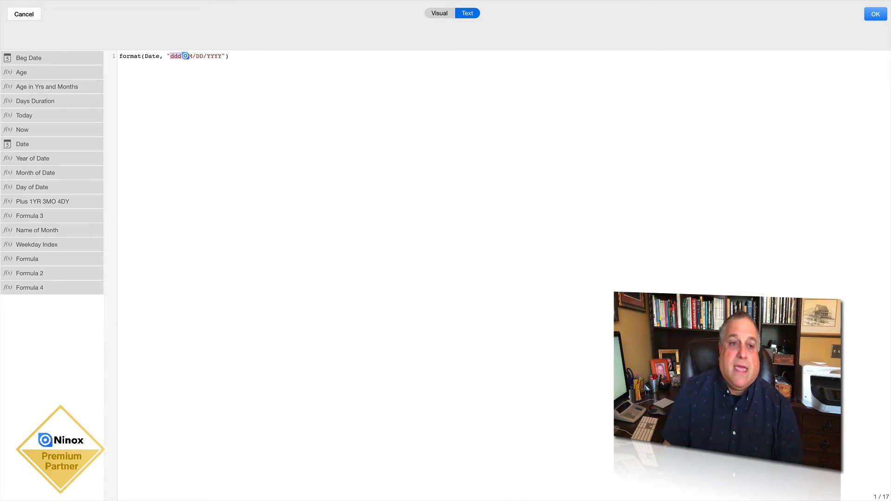
pyautogui.click(190, 55)
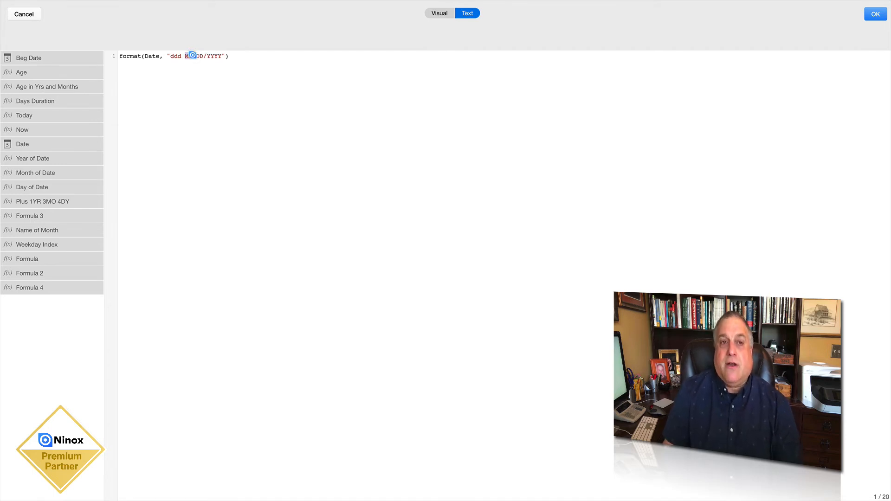
pyautogui.doubleClick(199, 56)
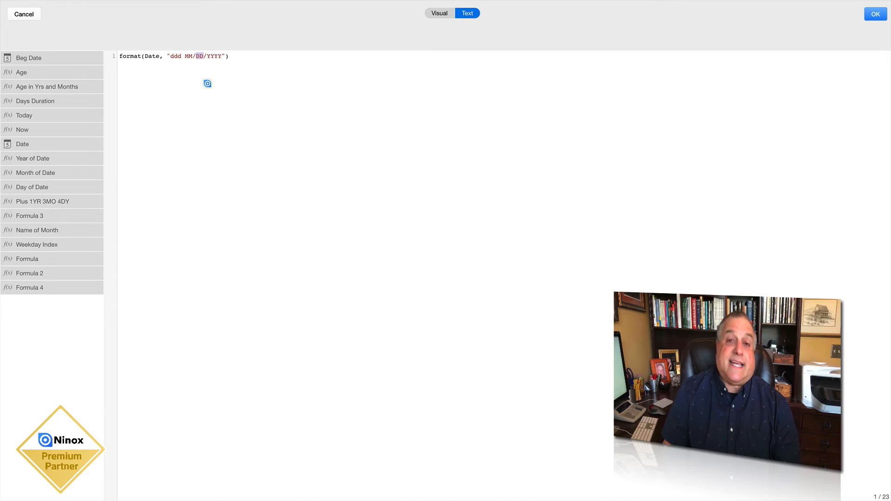
pyautogui.doubleClick(215, 56)
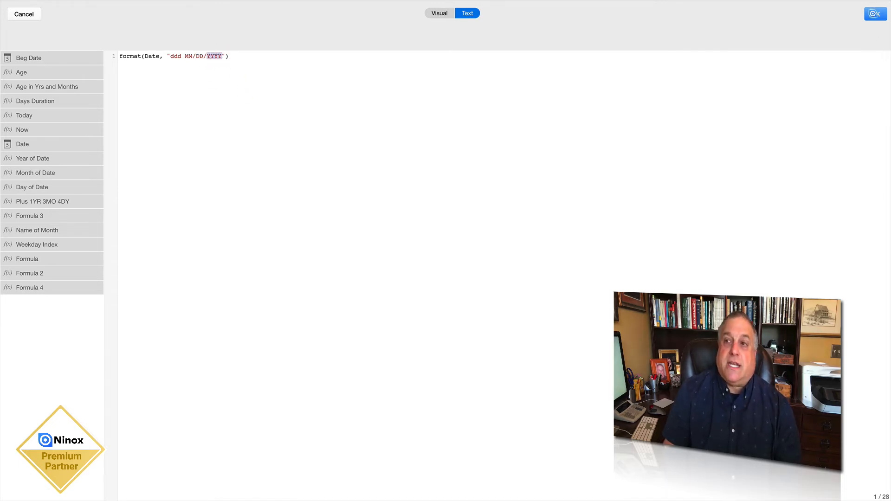
pyautogui.click(873, 14)
pyautogui.click(575, 168)
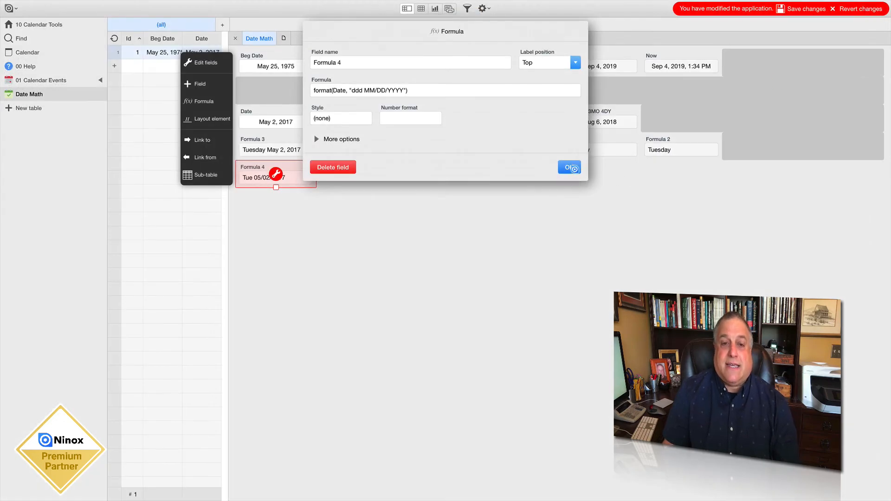
pyautogui.click(802, 9)
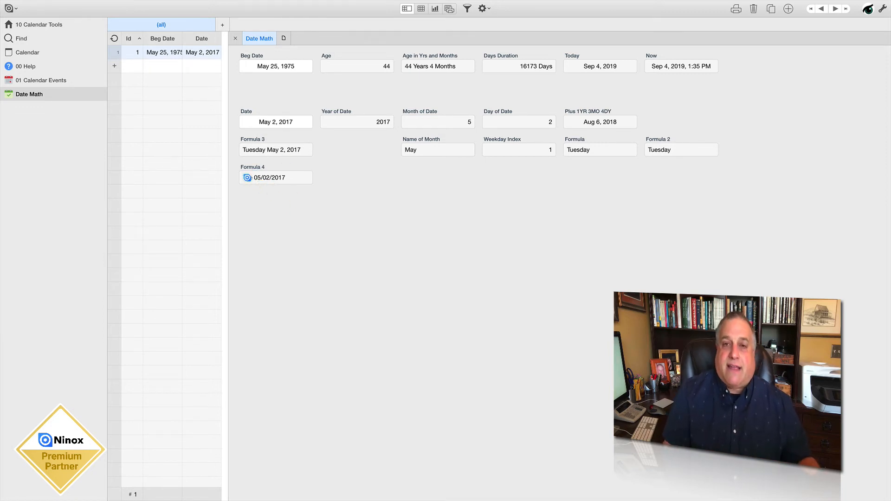
# Examine the weekday, month, day and year parts of Formula 4's text against the source Date and Year of Date fields
pyautogui.doubleClick(247, 178)
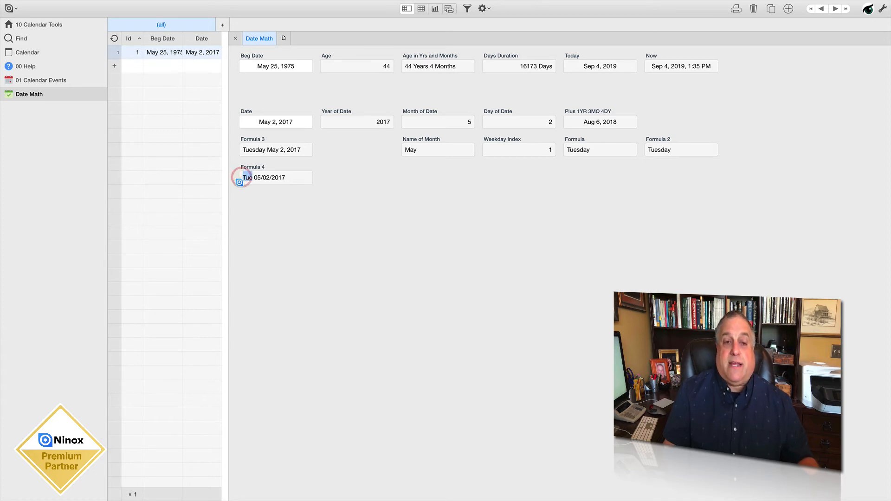
pyautogui.click(253, 177)
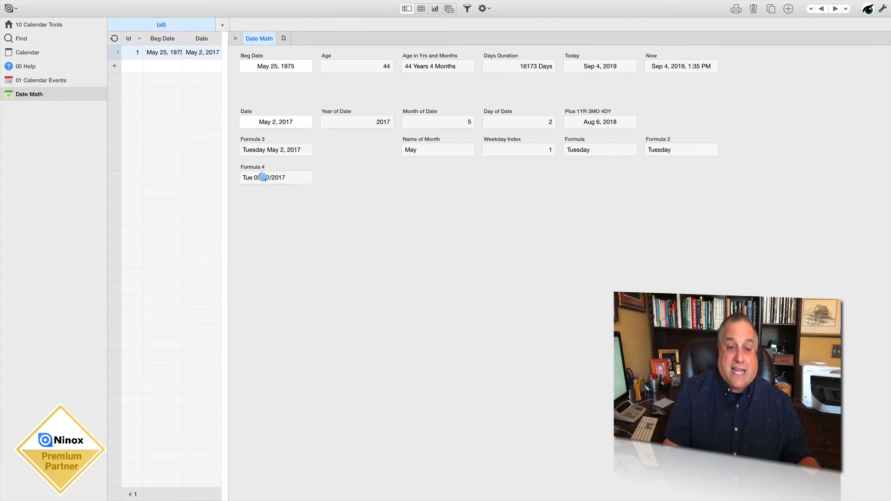
pyautogui.doubleClick(268, 177)
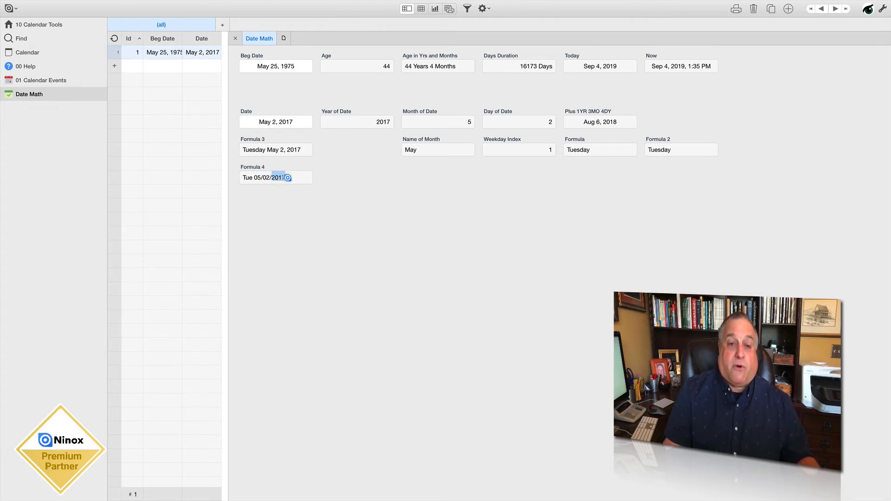
pyautogui.doubleClick(280, 178)
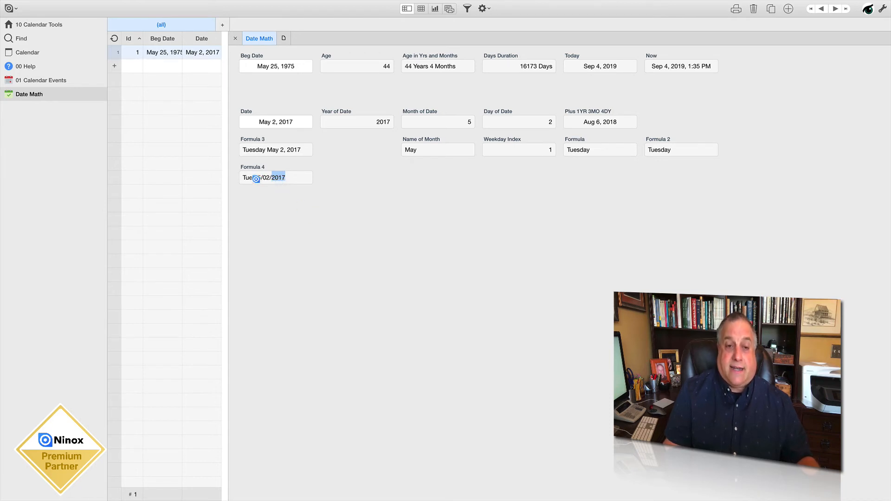
pyautogui.moveTo(252, 178); pyautogui.dragTo(240, 177)
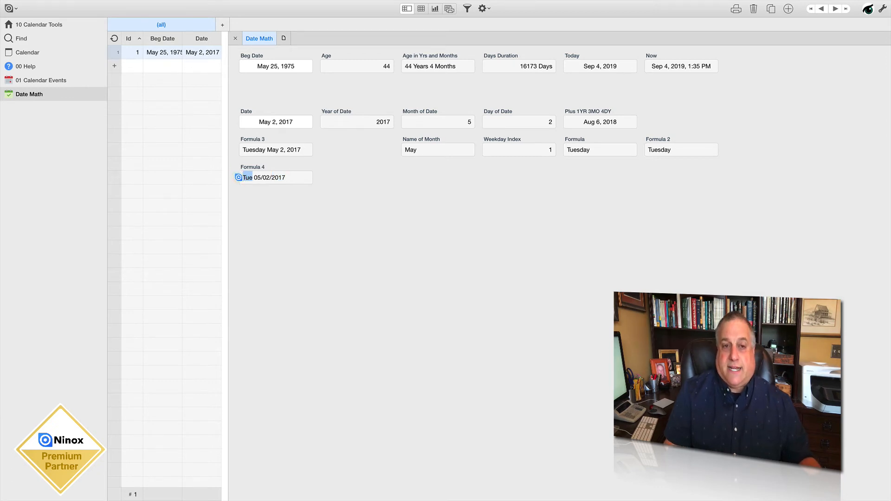
pyautogui.click(273, 122)
pyautogui.click(390, 218)
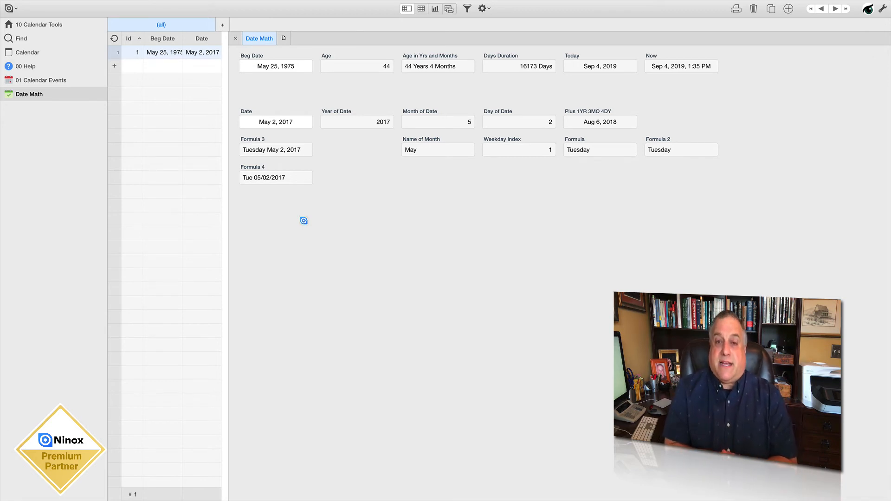
pyautogui.click(346, 122)
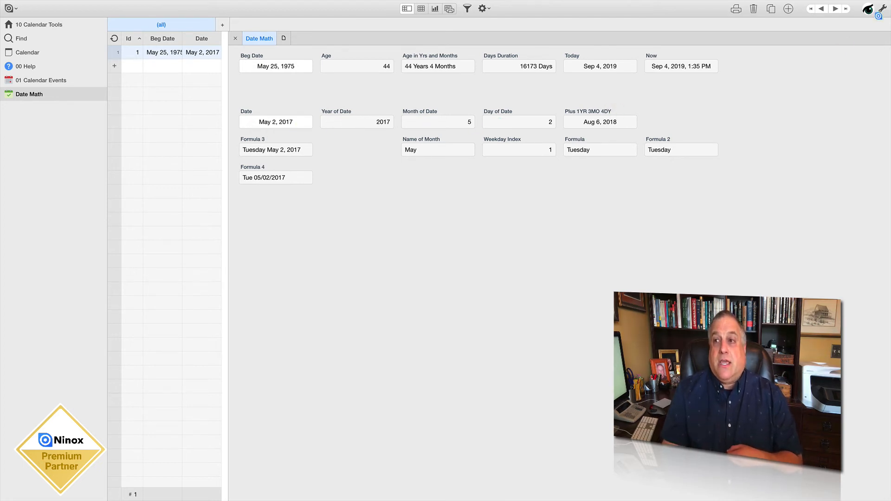
# Review the year, month and day offsets in the Plus 1YR 3MO 4DY field's date() formula and close it unchanged
pyautogui.click(880, 11)
pyautogui.click(584, 110)
pyautogui.click(600, 117)
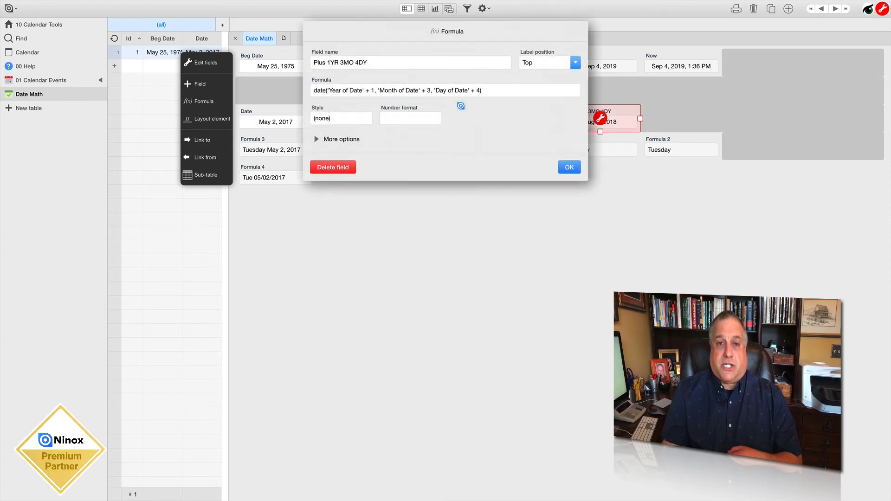
pyautogui.click(361, 90)
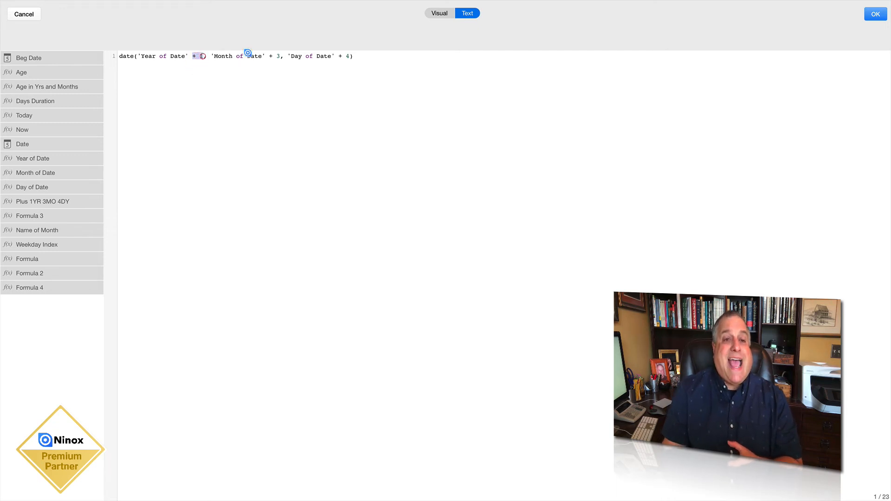
pyautogui.moveTo(269, 56); pyautogui.dragTo(279, 57)
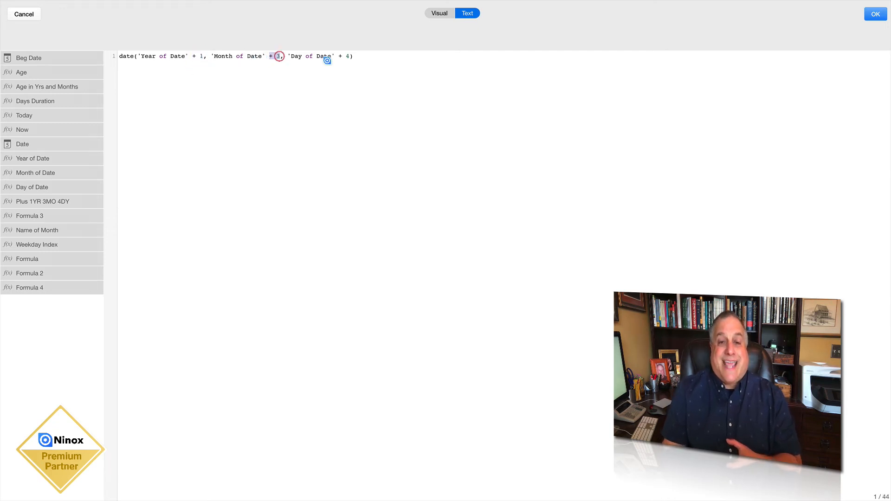
pyautogui.moveTo(339, 57); pyautogui.dragTo(350, 56)
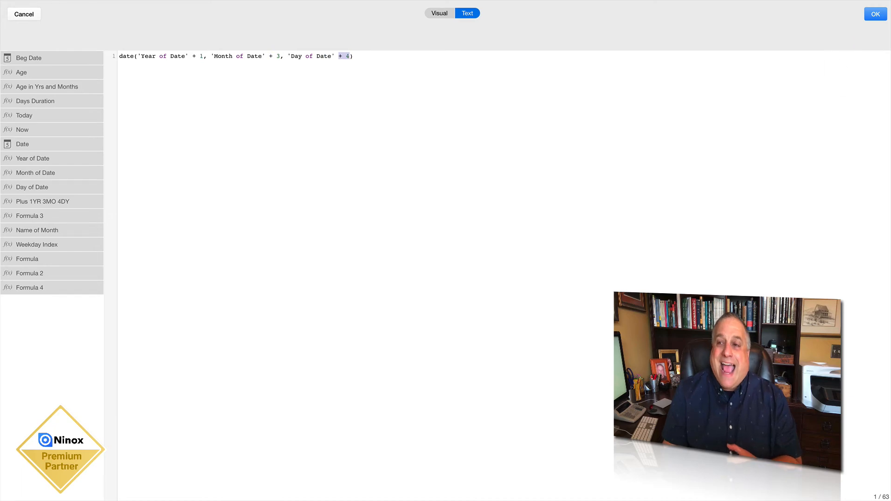
pyautogui.click(875, 14)
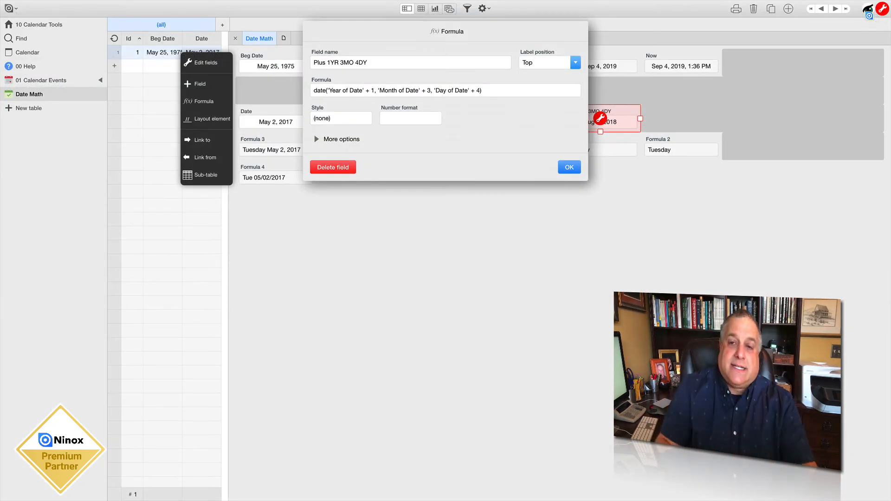
pyautogui.click(568, 165)
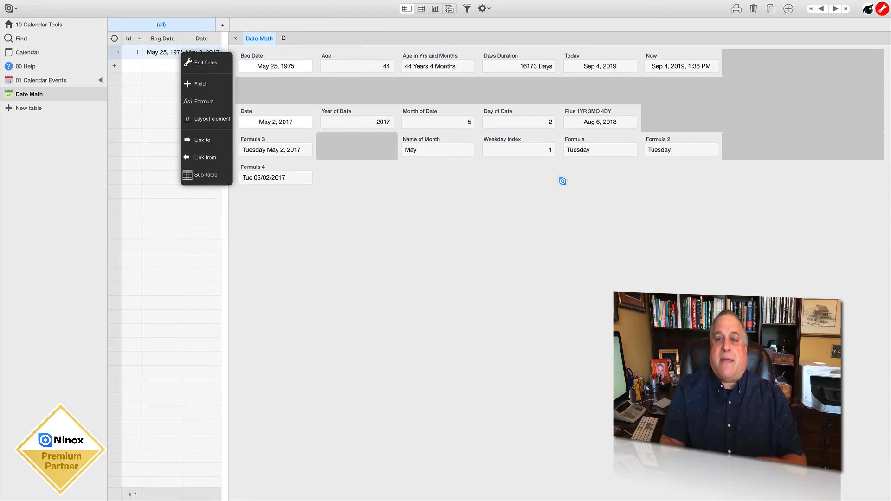
# Change the year offset in the Plus 1YR 3MO 4DY formula to 'Year of Date' - 1 and save the changes
pyautogui.click(592, 110)
pyautogui.click(600, 119)
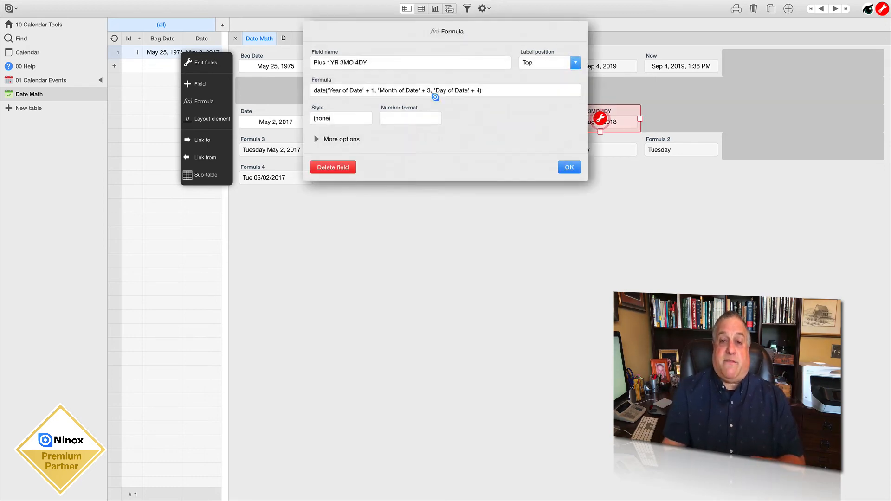
pyautogui.click(434, 91)
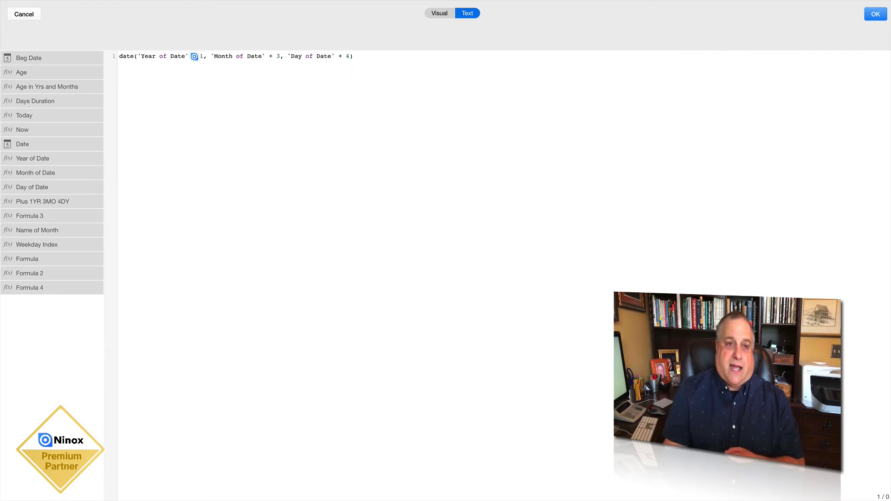
pyautogui.click(196, 56)
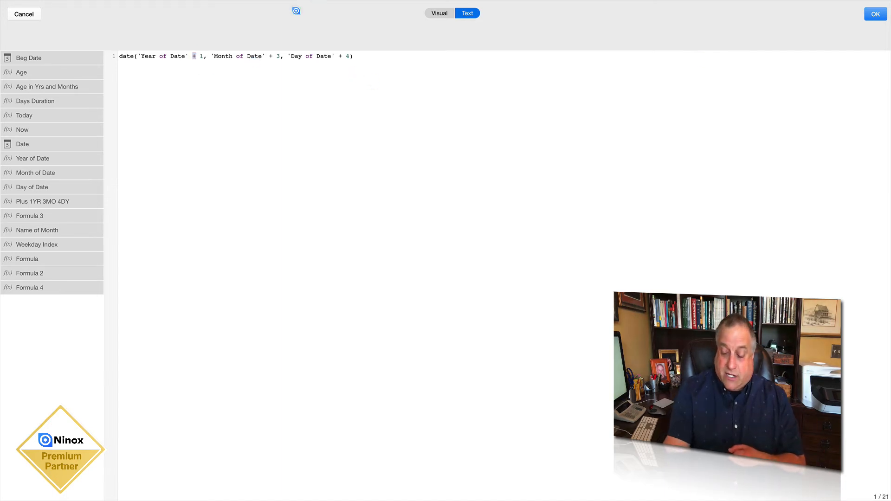
pyautogui.press('BackSpace')
pyautogui.write('-')
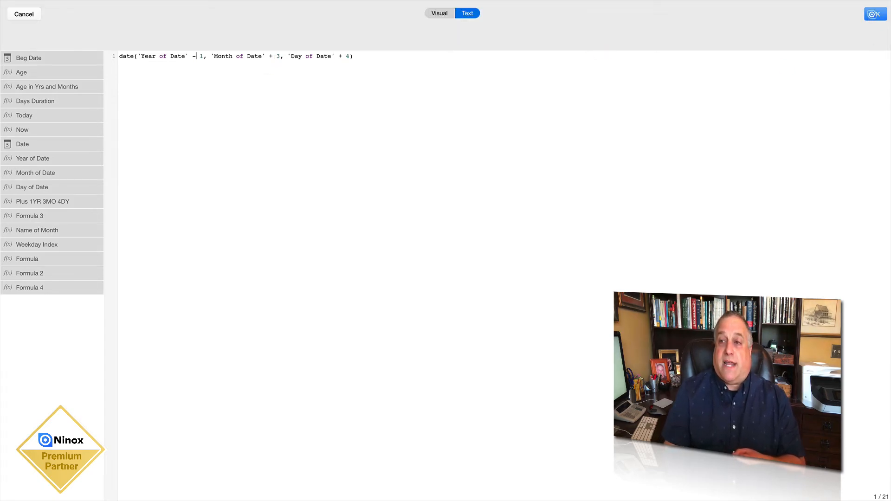
pyautogui.click(872, 14)
pyautogui.click(568, 165)
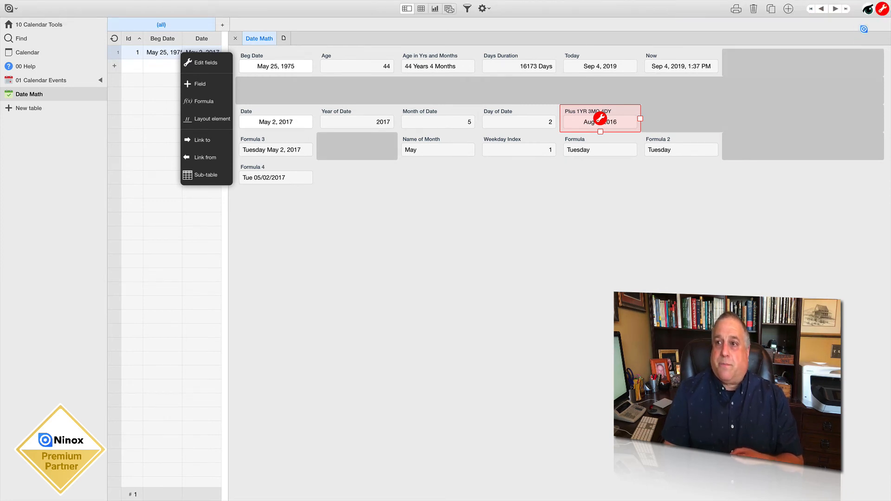
pyautogui.click(880, 12)
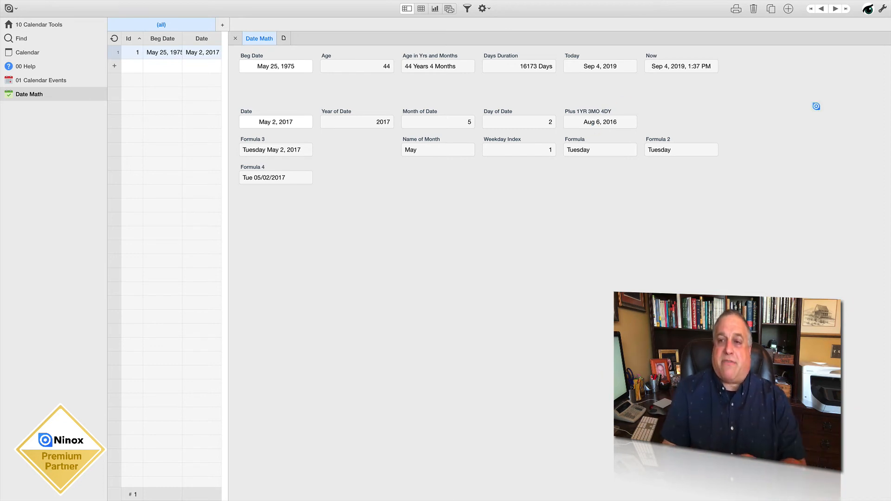
# Restore the year offset in the Plus 1YR 3MO 4DY formula to 'Year of Date' + 1 and save the changes
pyautogui.click(883, 8)
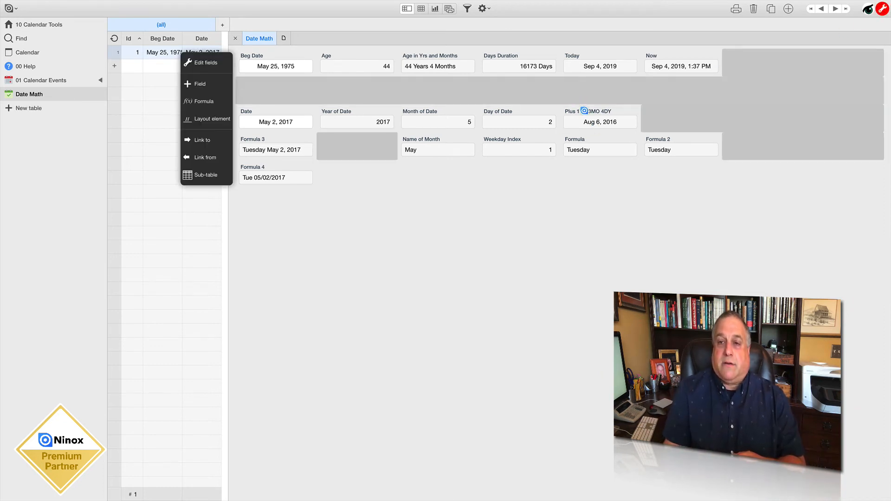
pyautogui.click(585, 111)
pyautogui.click(600, 119)
pyautogui.click(395, 92)
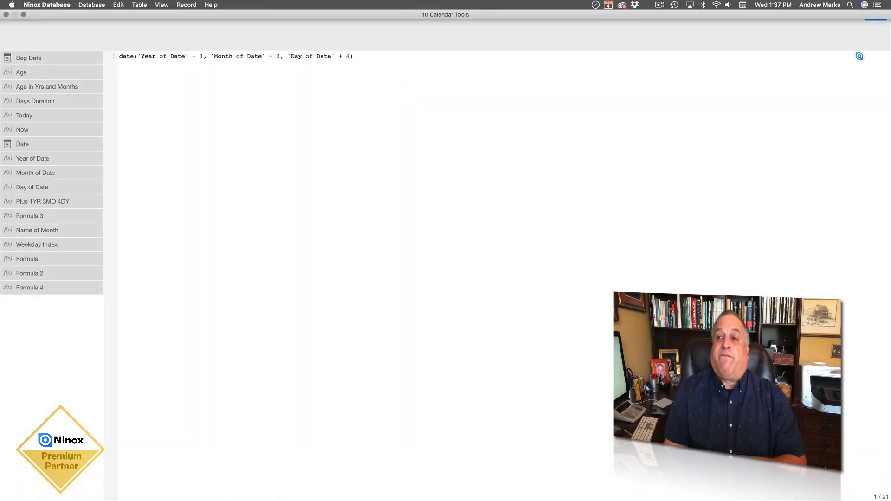
pyautogui.click(869, 17)
pyautogui.click(570, 167)
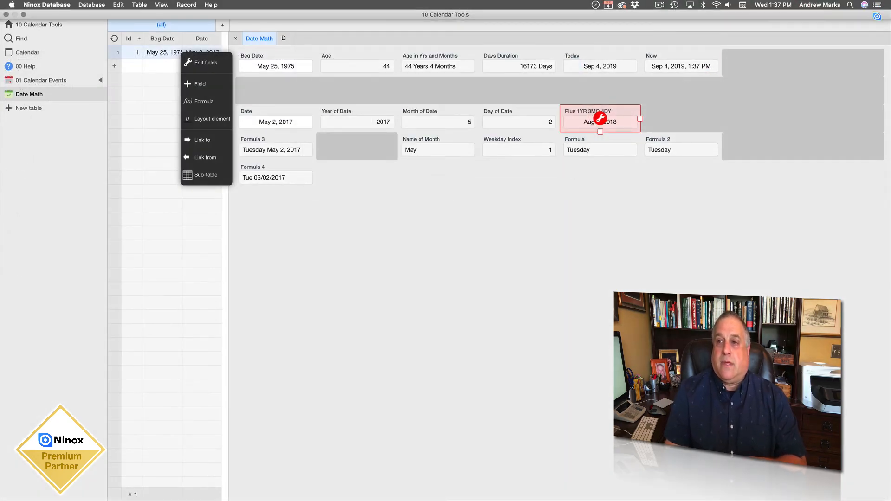
pyautogui.click(832, 195)
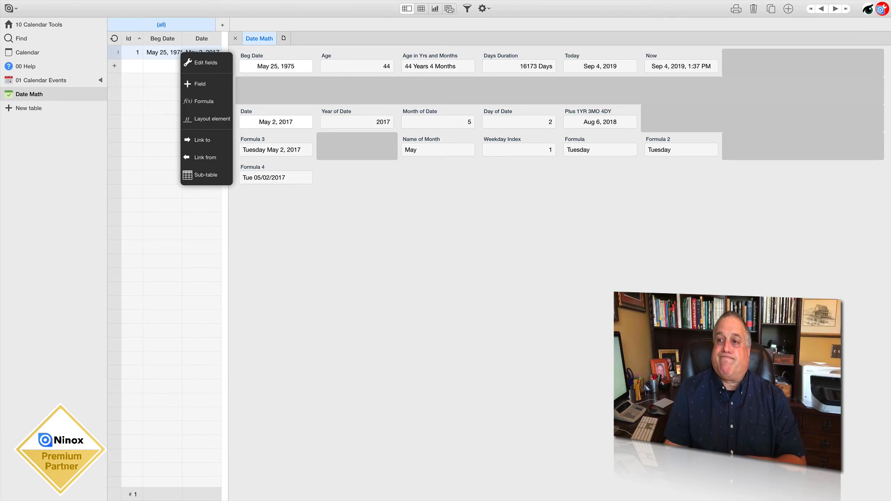
pyautogui.click(882, 10)
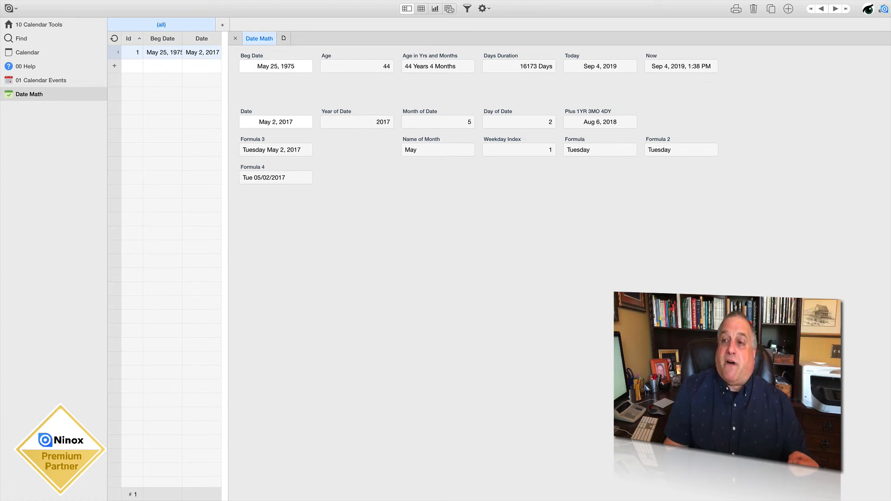
# Resume field editing, review the monthName() formula of the Name of Month field and close it unchanged
pyautogui.click(879, 13)
pyautogui.click(425, 138)
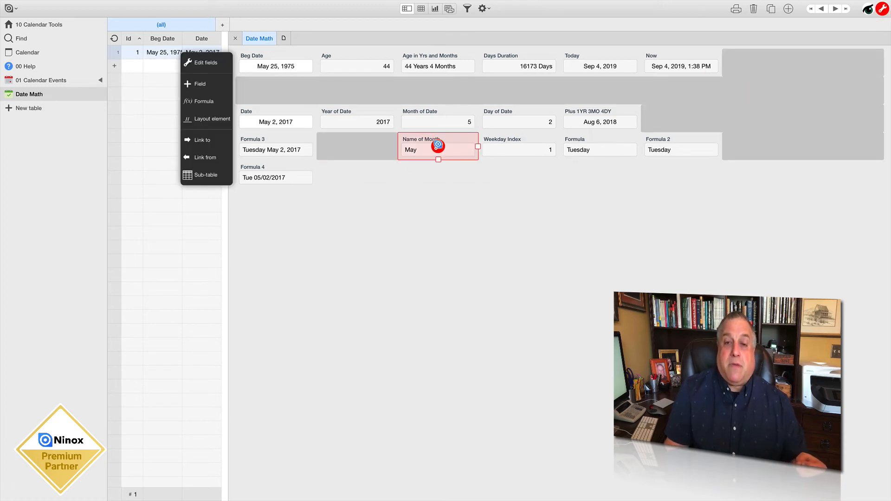
pyautogui.doubleClick(438, 146)
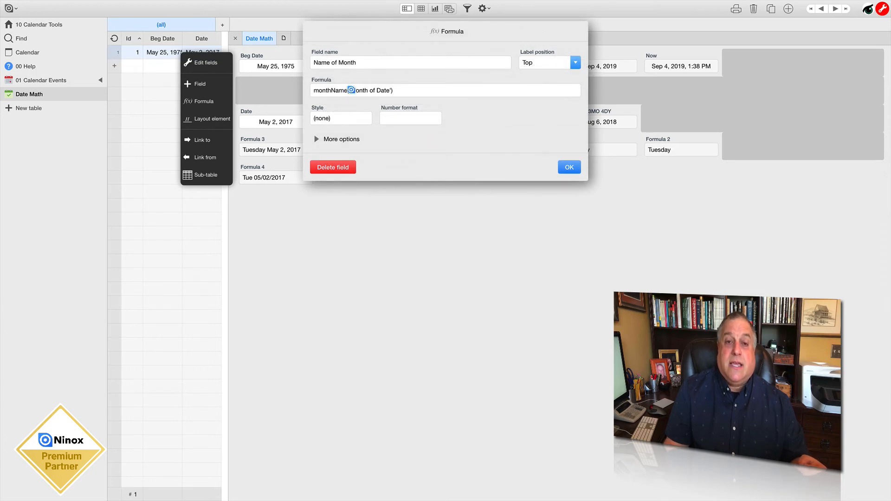
pyautogui.click(383, 90)
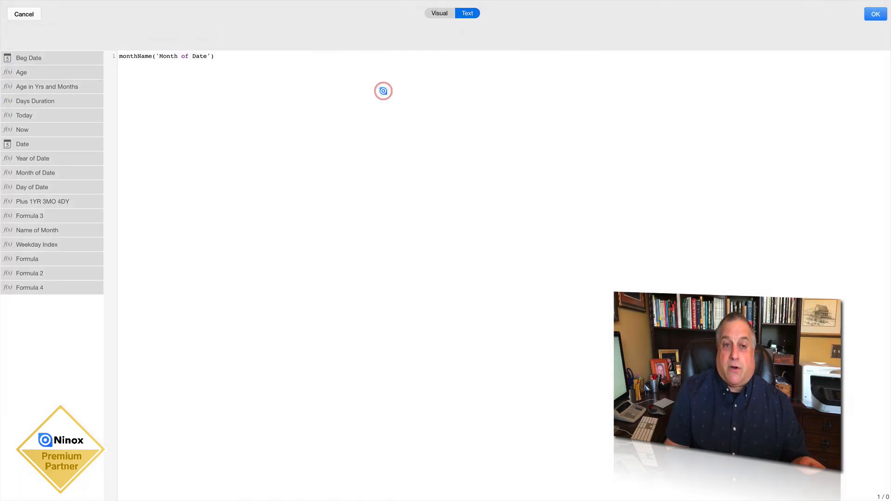
pyautogui.click(876, 14)
pyautogui.click(562, 170)
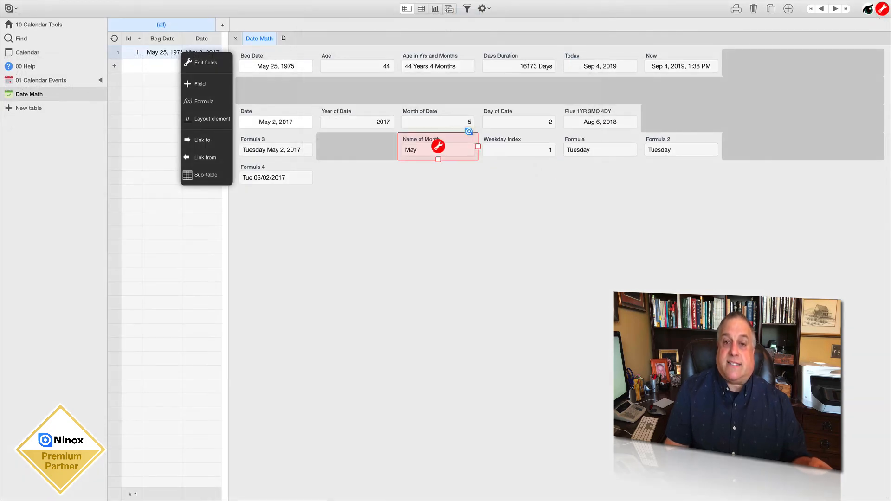
pyautogui.click(430, 177)
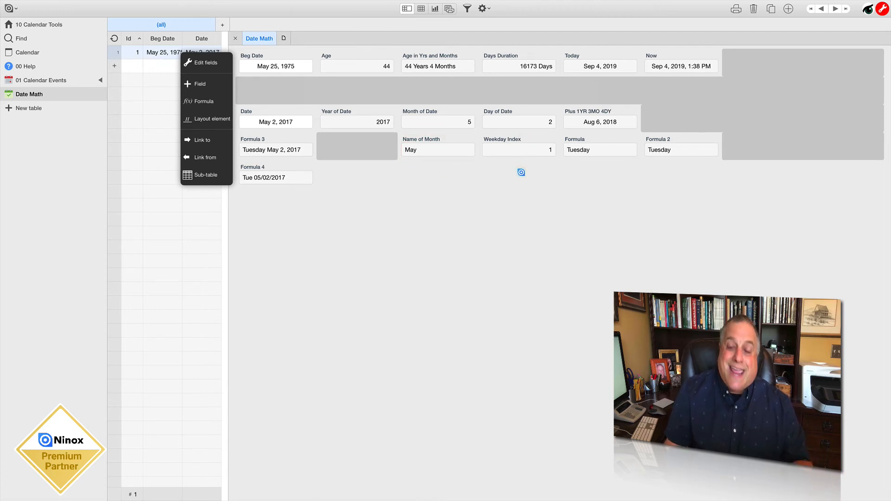
# Review the 'Weekday Index' argument of weekdayName() in the field named Formula and close it unchanged
pyautogui.click(573, 149)
pyautogui.click(601, 147)
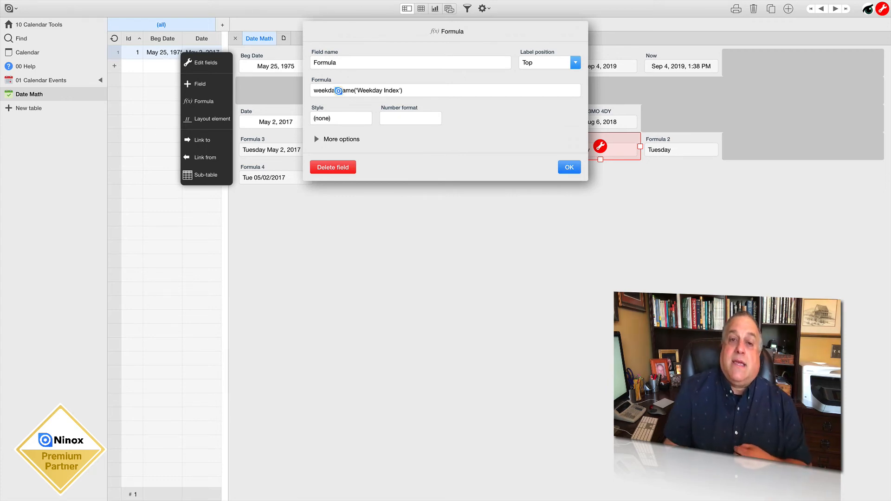
pyautogui.click(390, 90)
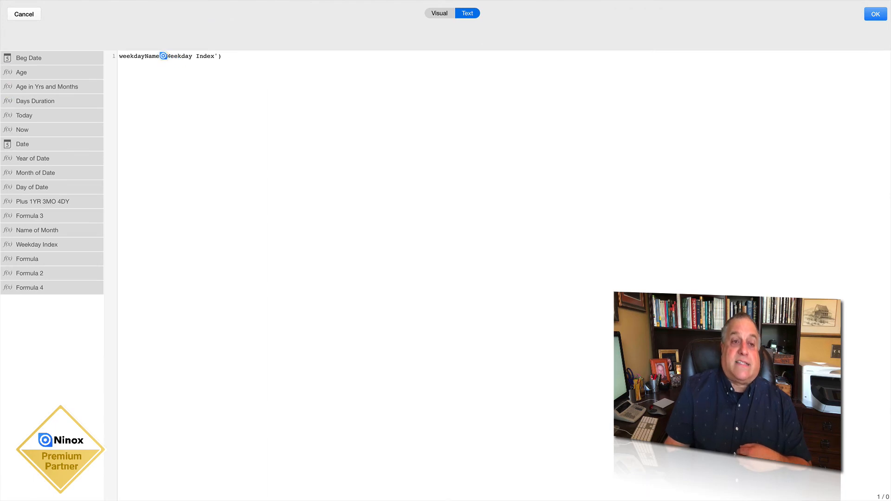
pyautogui.moveTo(163, 56); pyautogui.dragTo(221, 57)
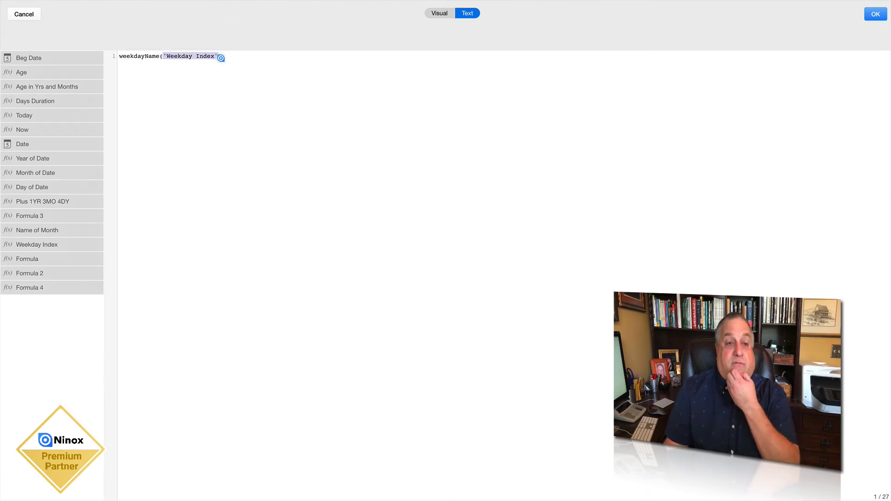
pyautogui.click(869, 18)
pyautogui.click(567, 166)
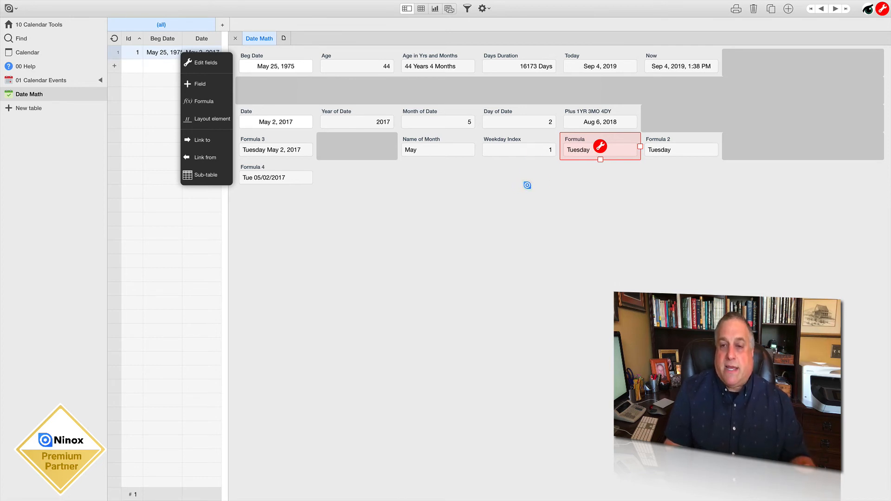
pyautogui.click(578, 180)
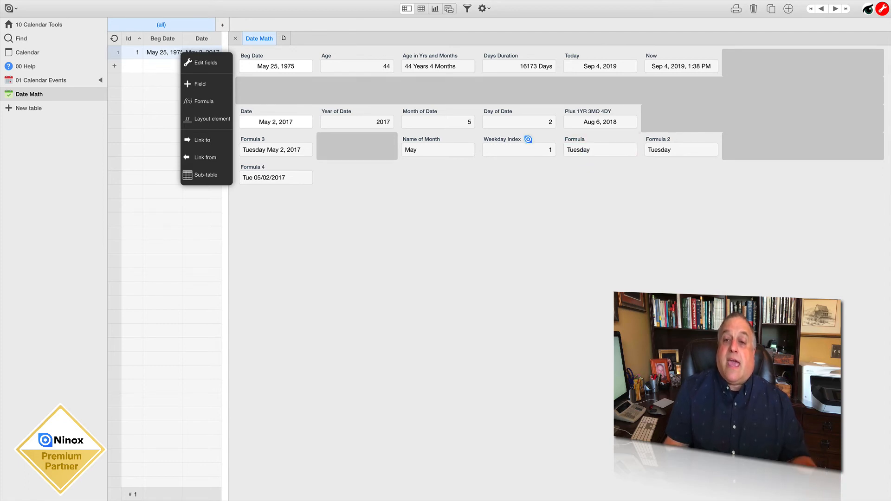
# Review the weekday(Date) formula of Weekday Index and the weekdayName('Weekday Index') formula of the field named Formula, closing both unchanged
pyautogui.doubleClick(524, 145)
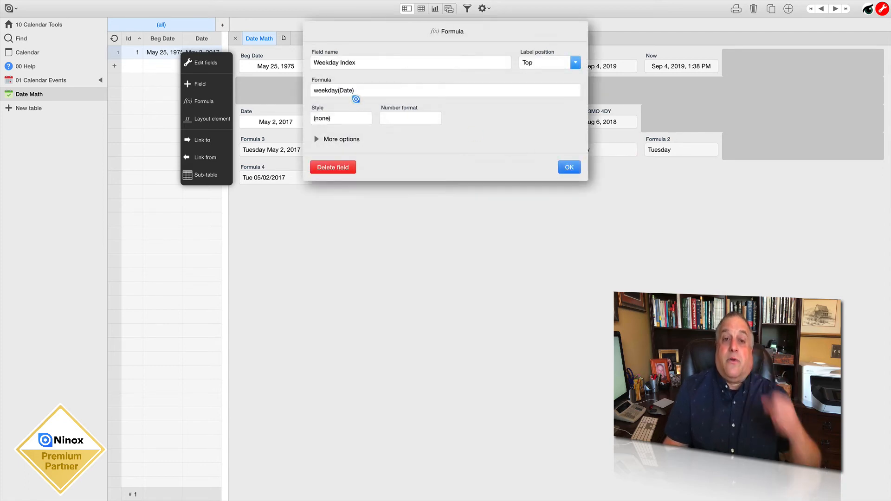
pyautogui.click(567, 168)
pyautogui.doubleClick(578, 141)
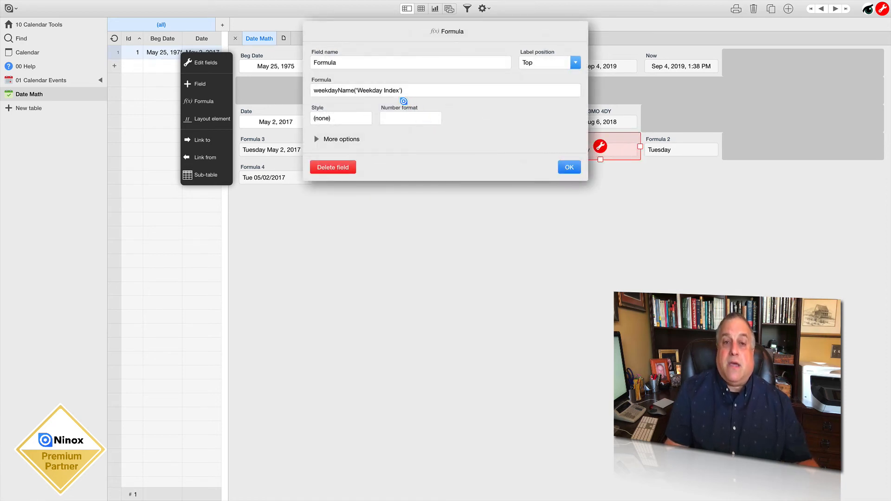
pyautogui.click(569, 166)
# Review the nested weekdayName(weekday(Date)) expression of Formula 2 in the formula editor and close it unchanged
pyautogui.doubleClick(652, 139)
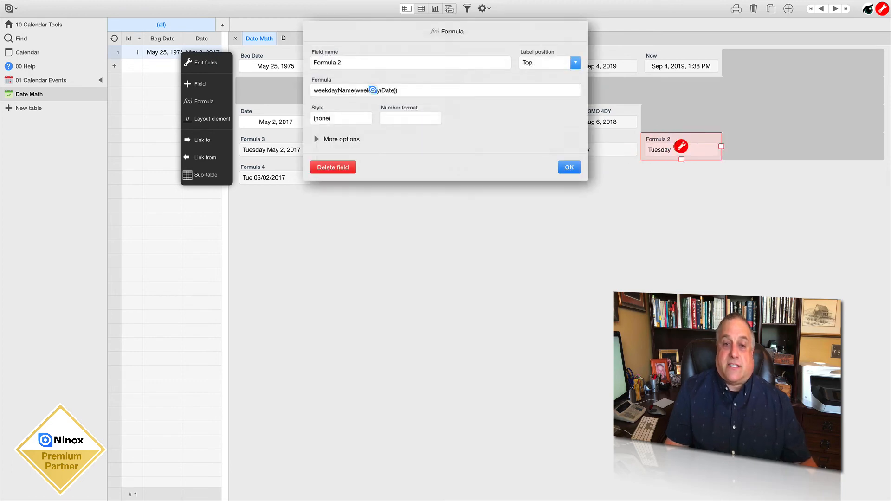
pyautogui.click(350, 90)
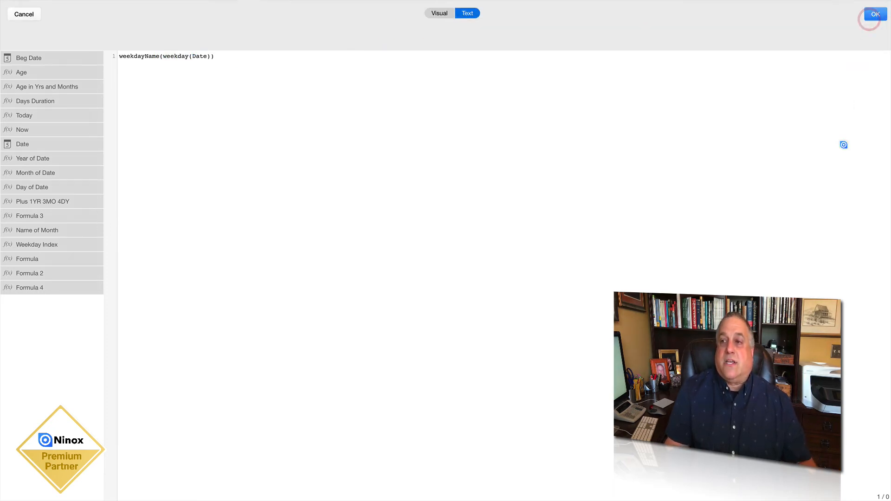
pyautogui.click(871, 12)
pyautogui.click(569, 165)
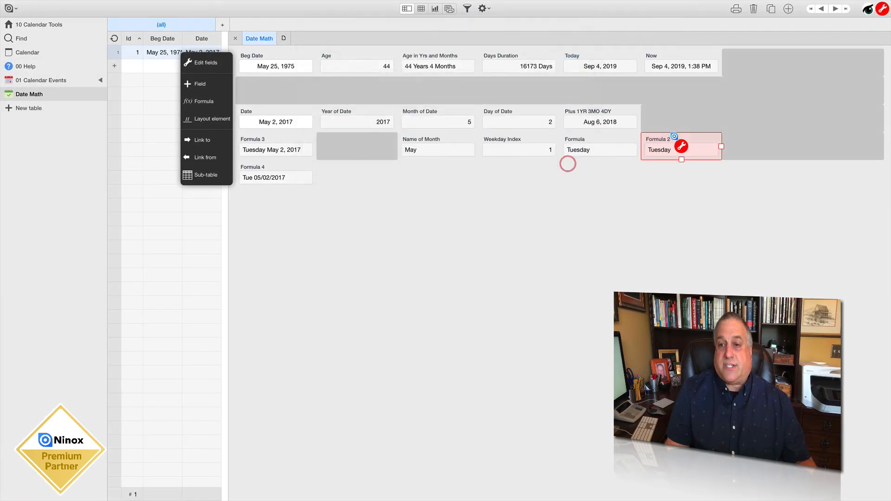
# Compare the weekday names in Formula and Formula 2, and the date text in Formula 3 and Formula 4
pyautogui.click(669, 163)
pyautogui.click(631, 149)
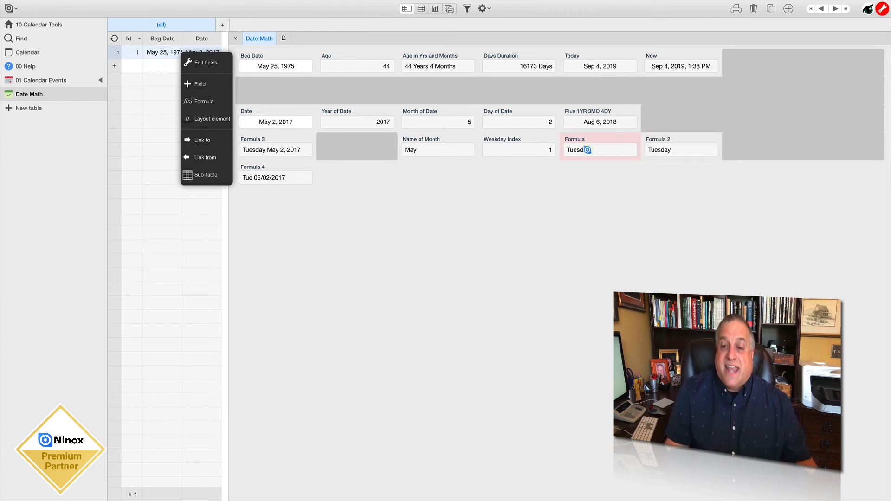
pyautogui.click(587, 150)
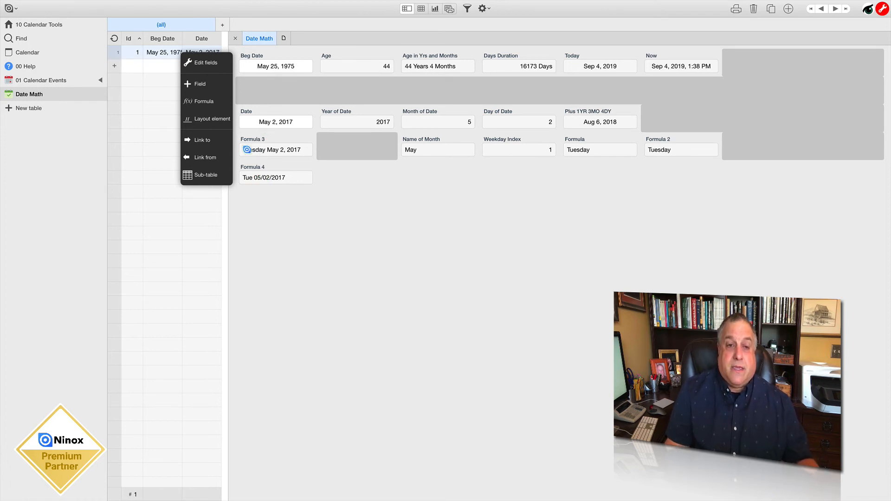
pyautogui.moveTo(242, 150); pyautogui.dragTo(242, 178)
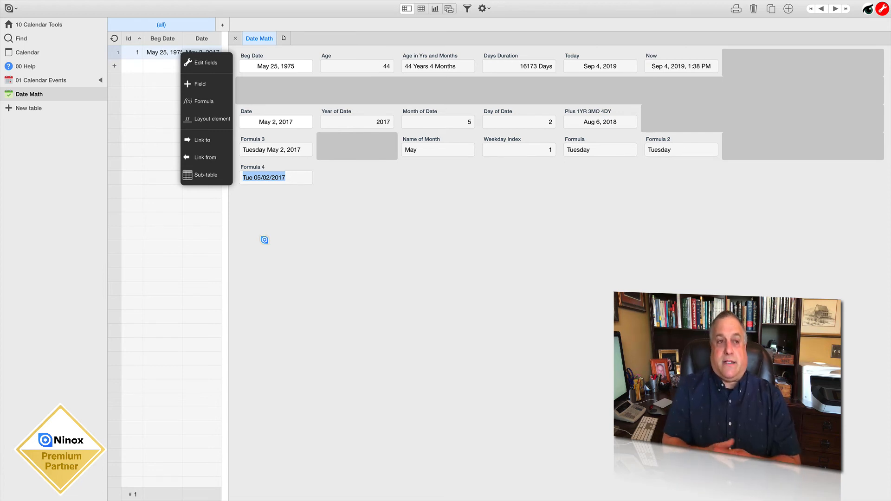
# Close the Date Math record, open the MONTHLY MEETING record in the 01 Calendar Events table and leave field editing
pyautogui.click(235, 39)
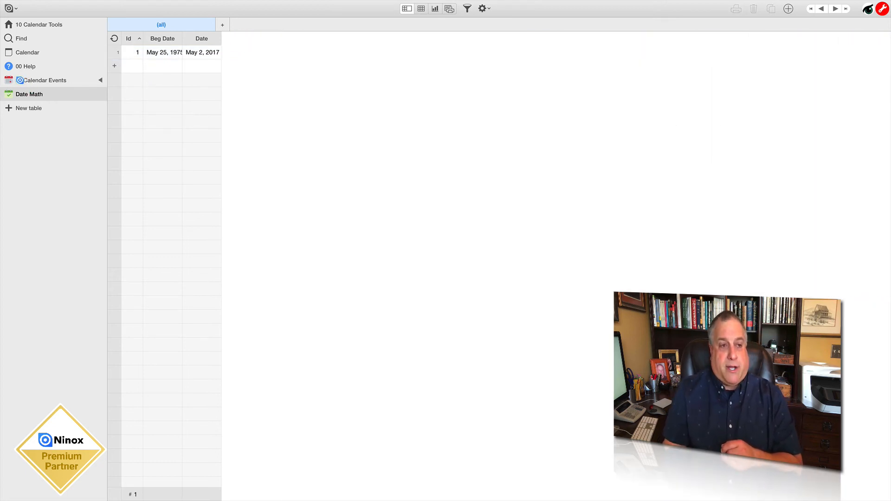
pyautogui.click(20, 80)
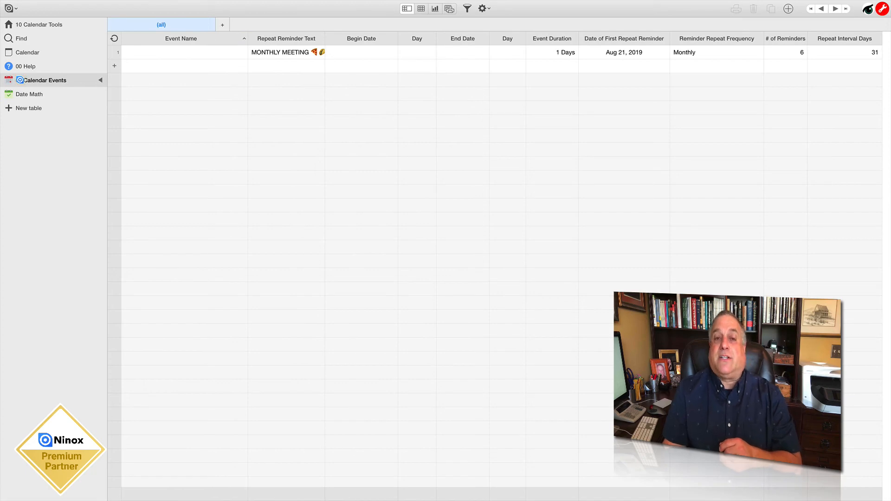
pyautogui.click(259, 53)
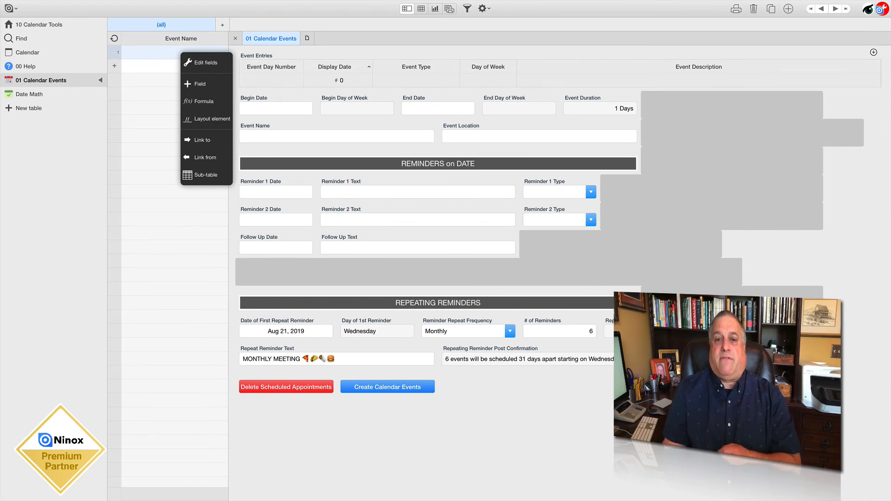
pyautogui.click(880, 8)
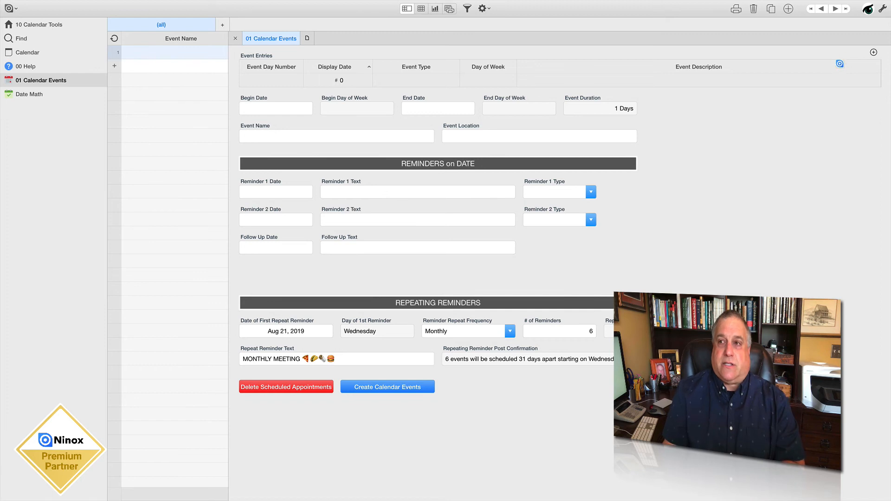
# Add a Date field beside the Create Calendar Events button in the 01 Calendar Events form, save the changes and leave field editing
pyautogui.click(882, 9)
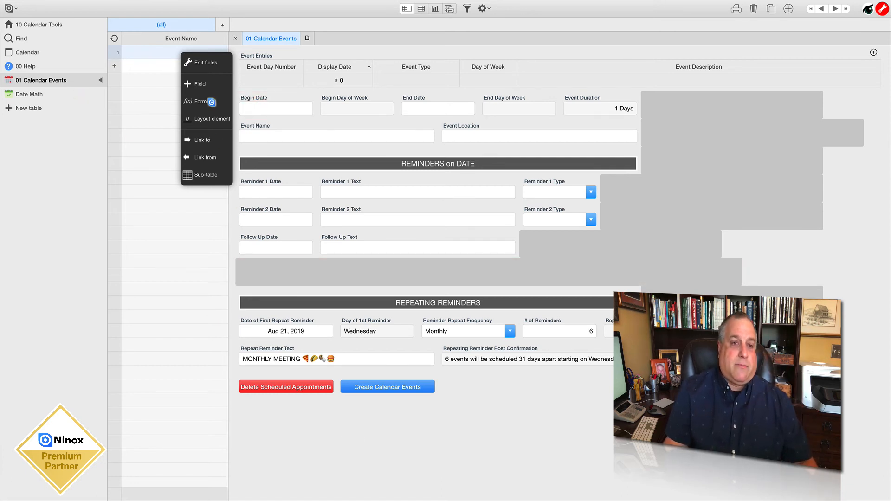
pyautogui.click(200, 83)
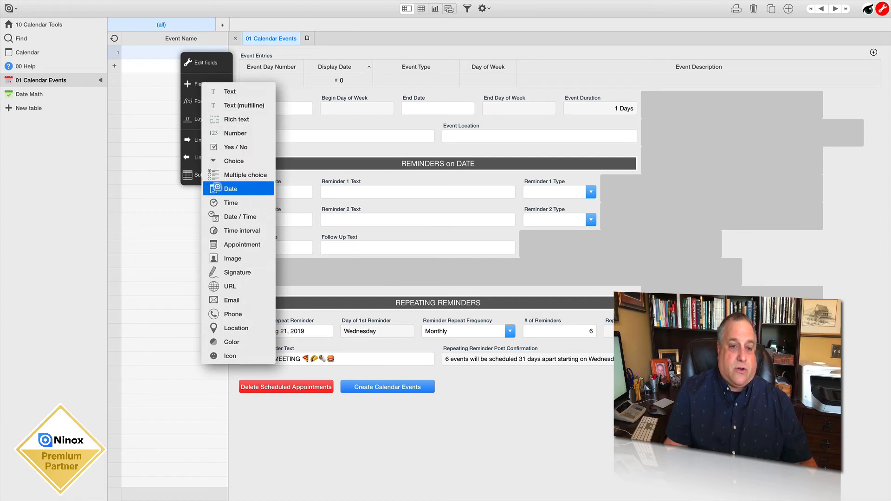
pyautogui.click(218, 189)
pyautogui.click(487, 423)
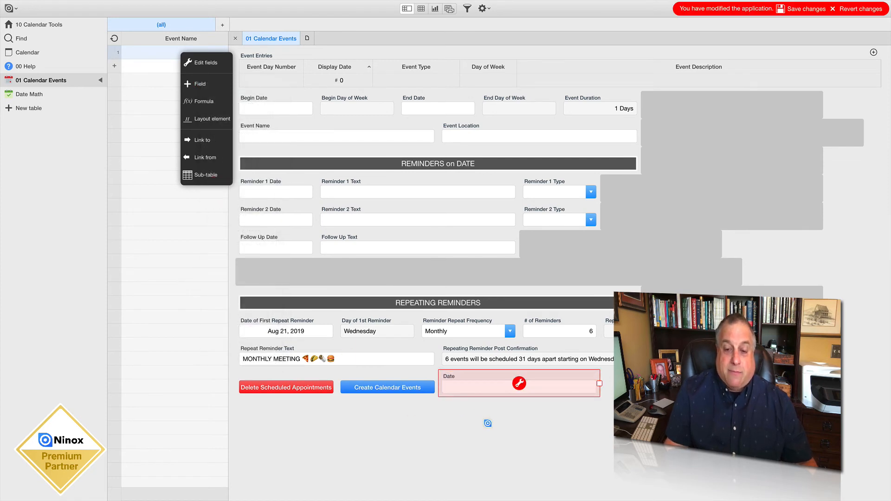
pyautogui.click(794, 9)
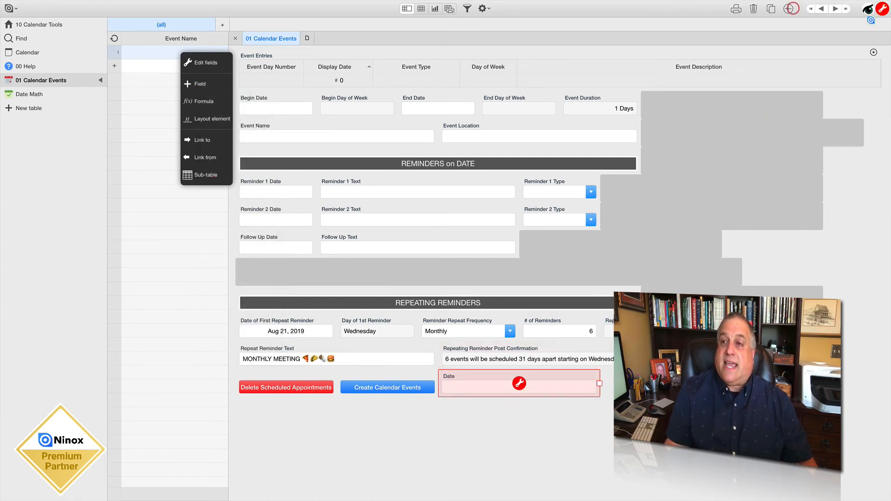
pyautogui.click(884, 9)
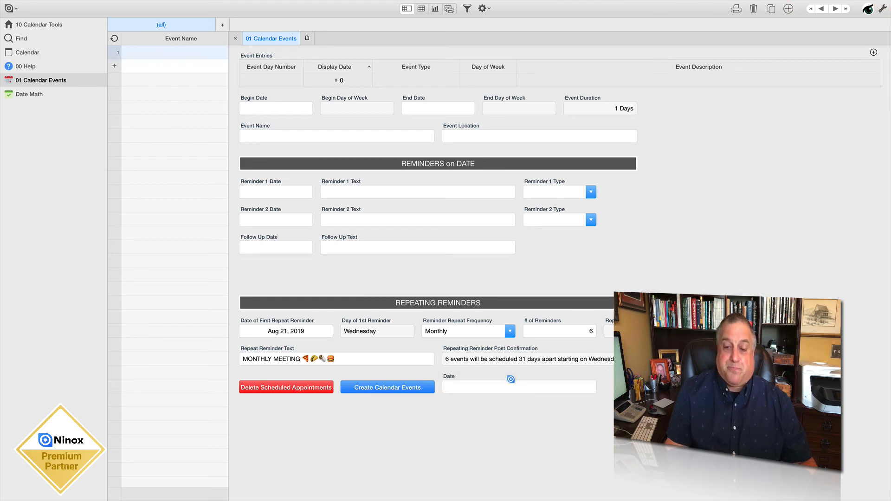
# Set the new Date field to Sep 4, 2019, and check its entry in the calendar by opening and closing the record
pyautogui.click(514, 385)
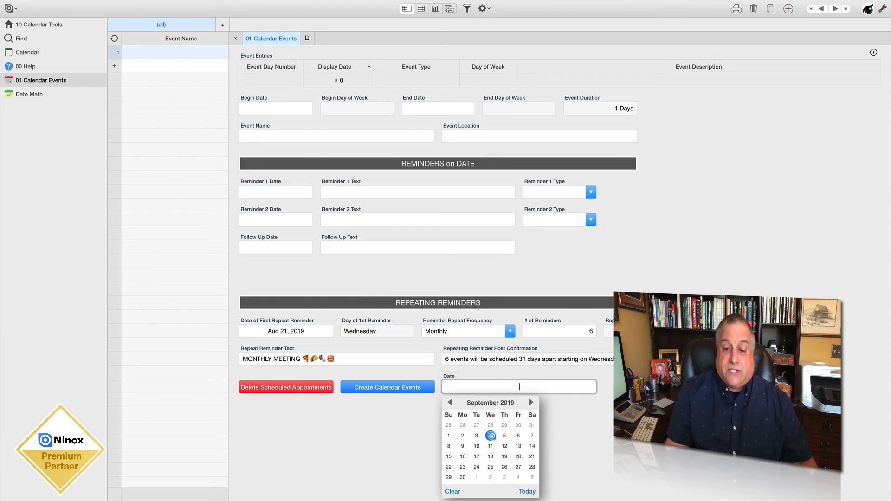
pyautogui.click(491, 435)
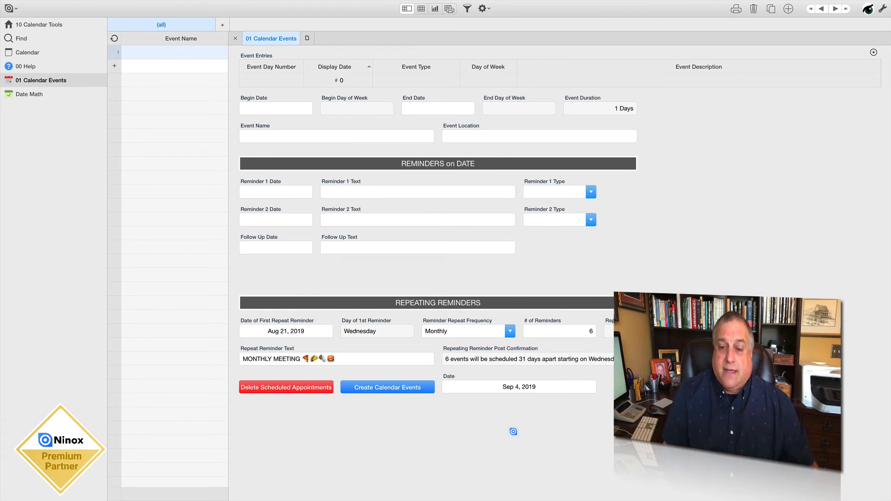
pyautogui.click(28, 54)
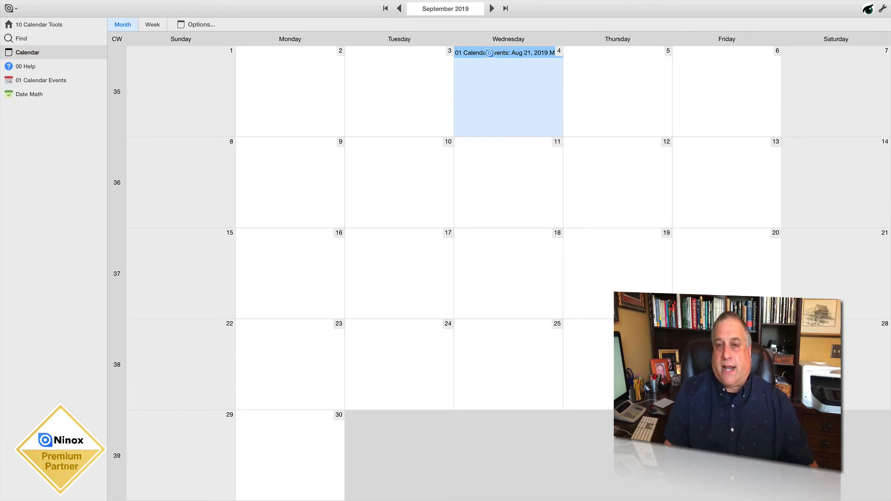
pyautogui.click(490, 53)
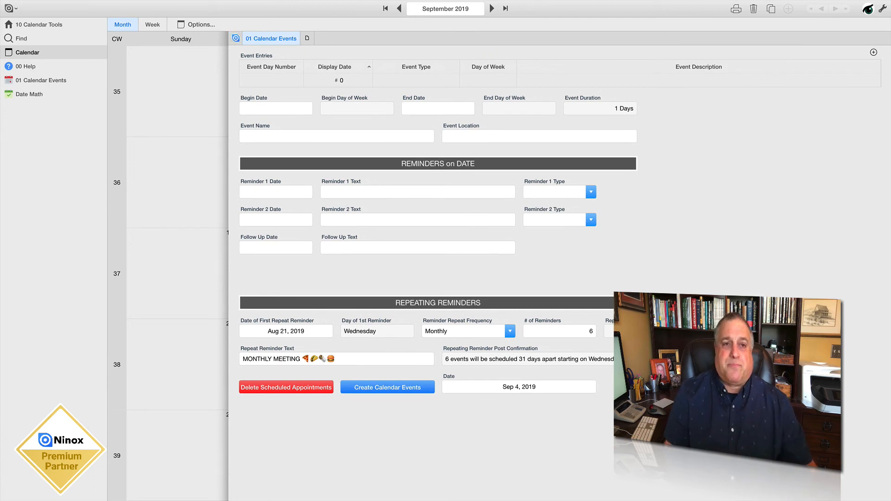
pyautogui.click(236, 38)
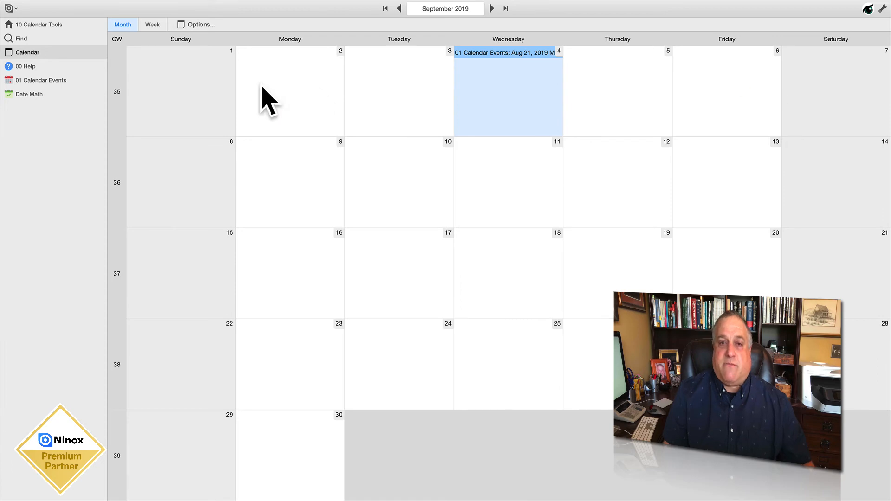
# In the 01 Calendar Events record, set Begin Date to Sep 23, 2019 and End Date to Sep 27, 2019, and create the calendar events
pyautogui.click(65, 80)
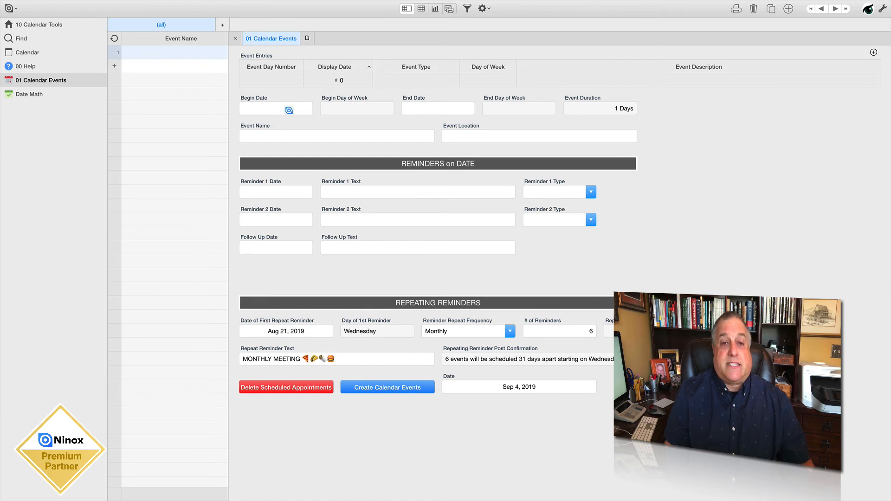
pyautogui.click(279, 109)
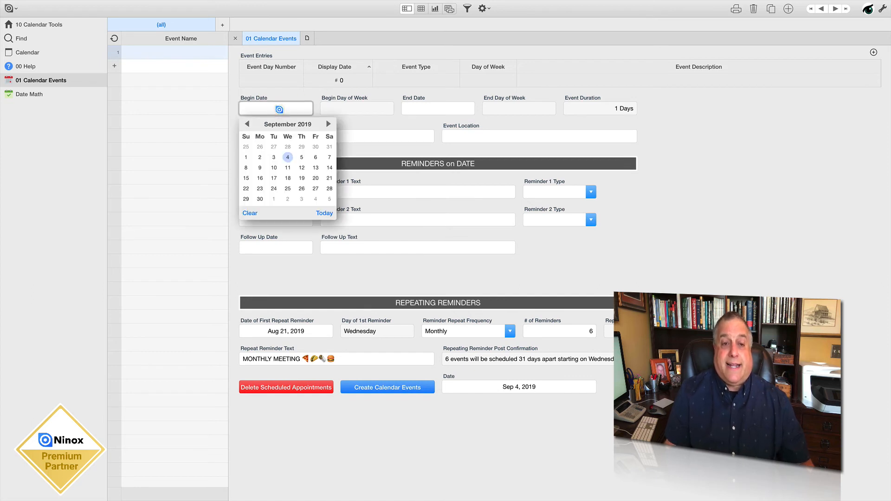
pyautogui.click(260, 188)
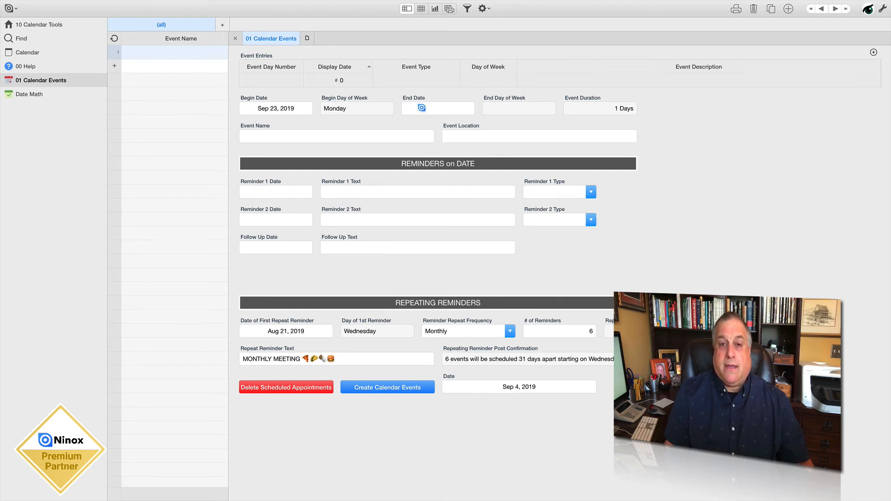
pyautogui.click(421, 108)
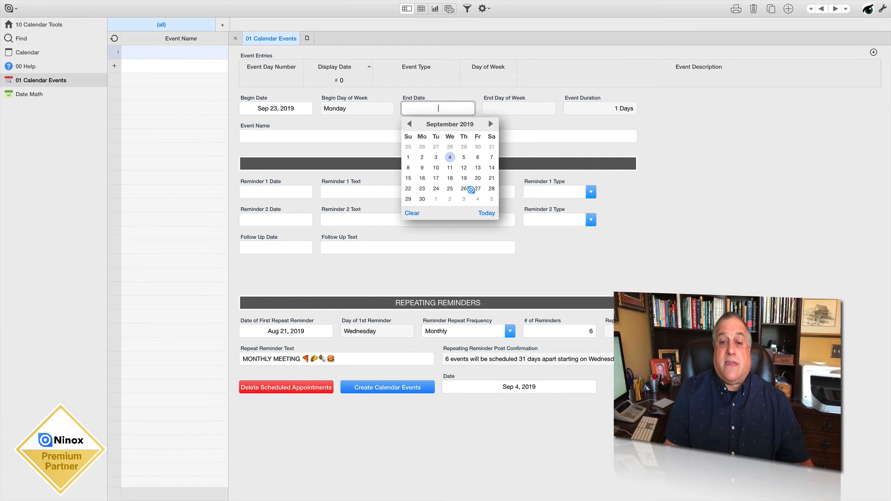
pyautogui.click(476, 189)
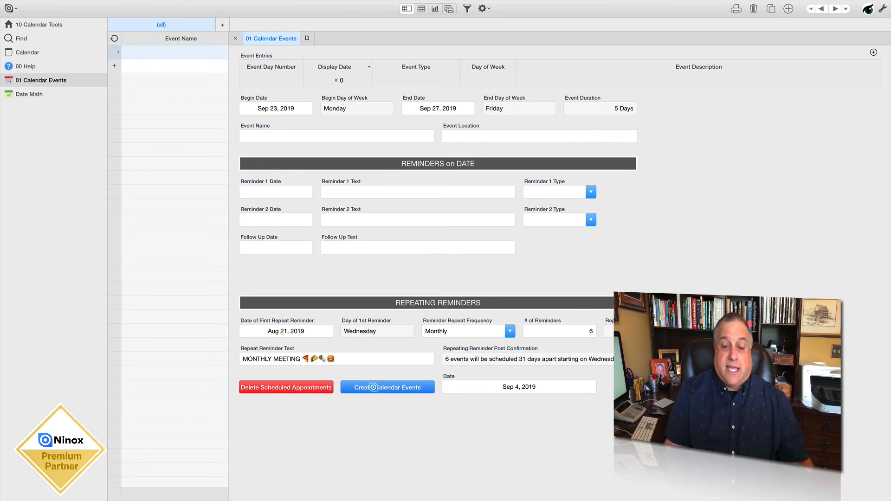
pyautogui.click(374, 387)
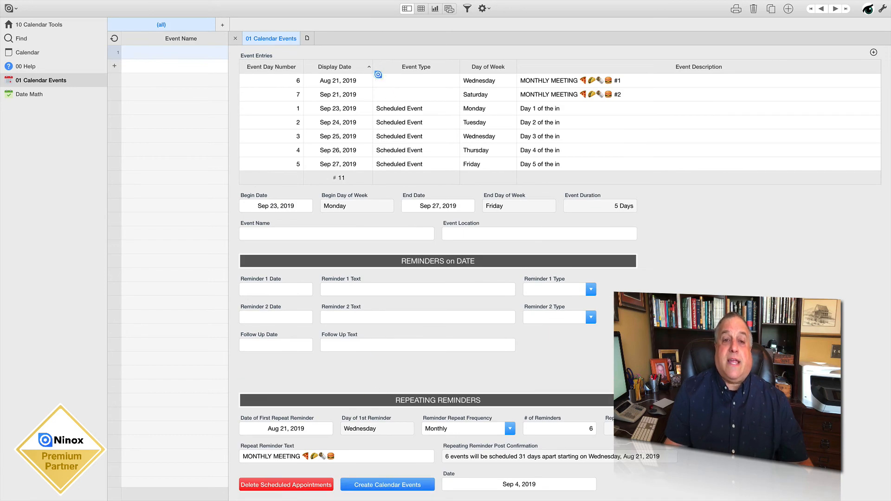
# Delete the MONTHLY MEETING #1 and #2 event entries dated Aug 21 and Sep 21, 2019
pyautogui.click(325, 82)
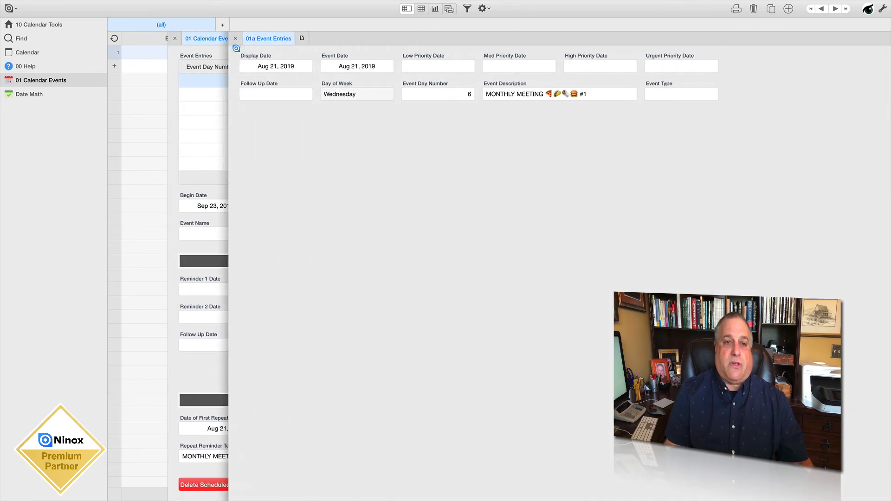
pyautogui.click(753, 8)
pyautogui.click(528, 110)
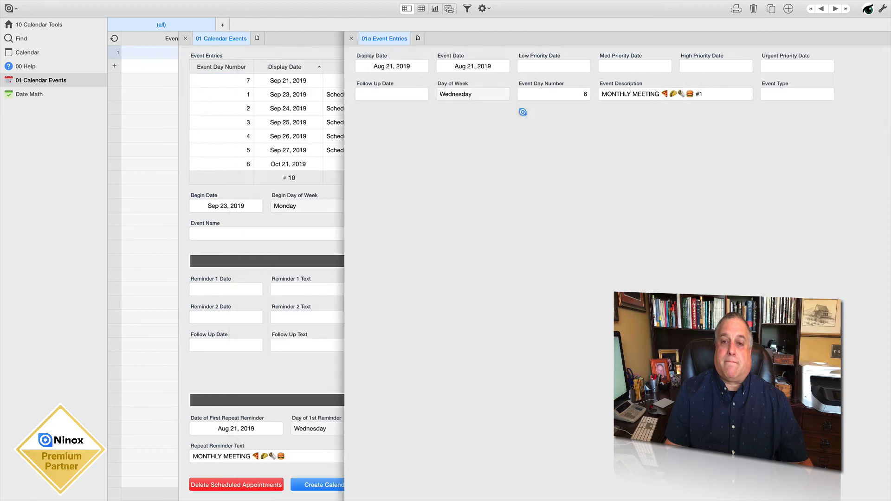
pyautogui.click(380, 84)
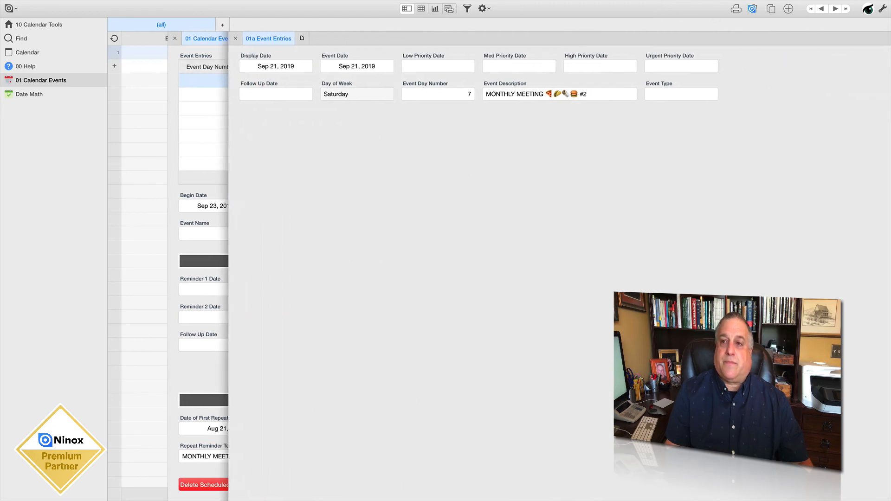
pyautogui.click(753, 8)
pyautogui.click(528, 109)
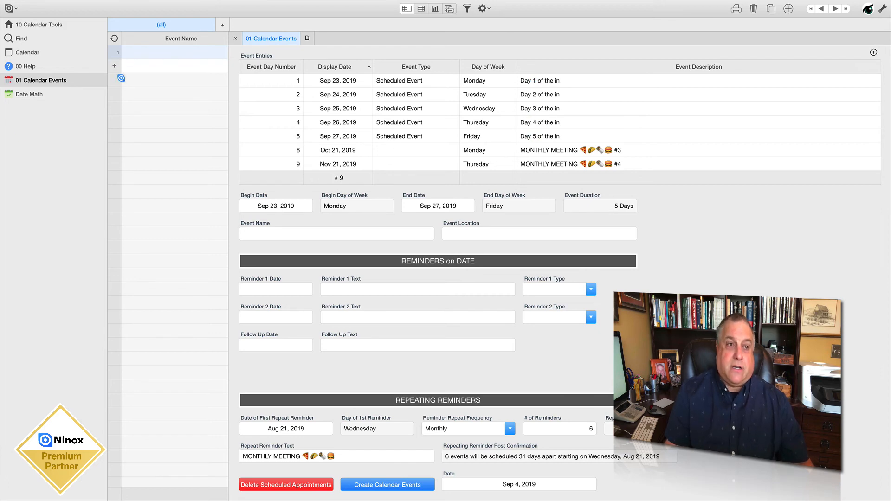
# Check the events in the calendar, and set the 01 Calendar Events record's Event Name to Vacation and Event Location to Florida
pyautogui.click(26, 52)
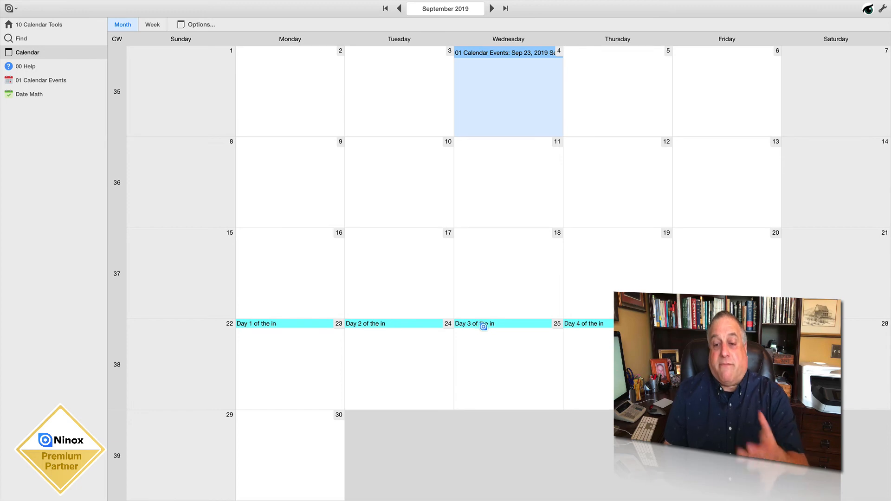
pyautogui.click(33, 81)
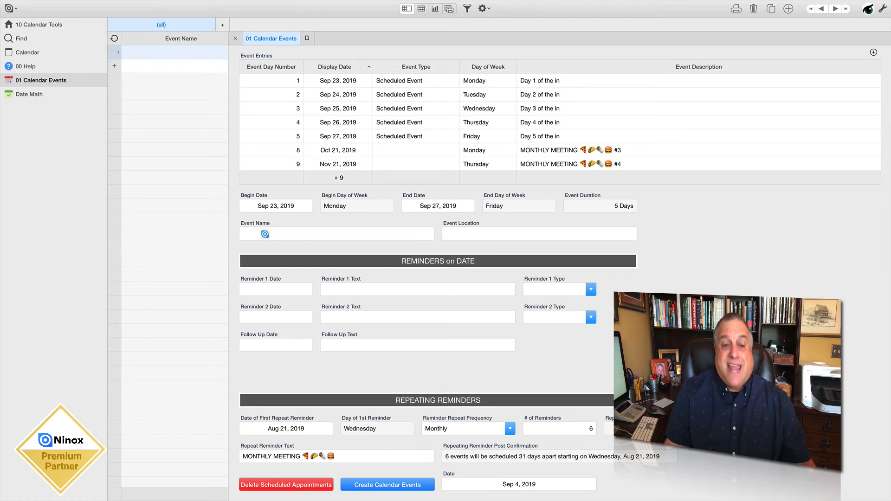
pyautogui.click(265, 234)
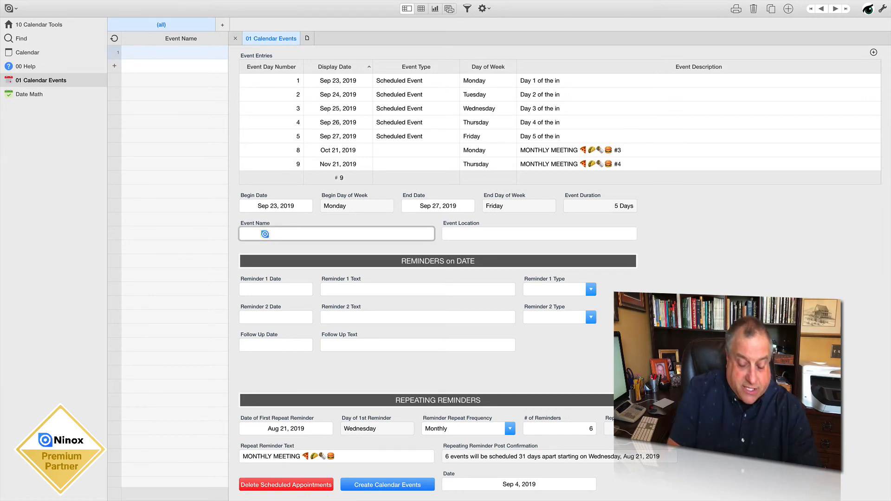
pyautogui.write('Va')
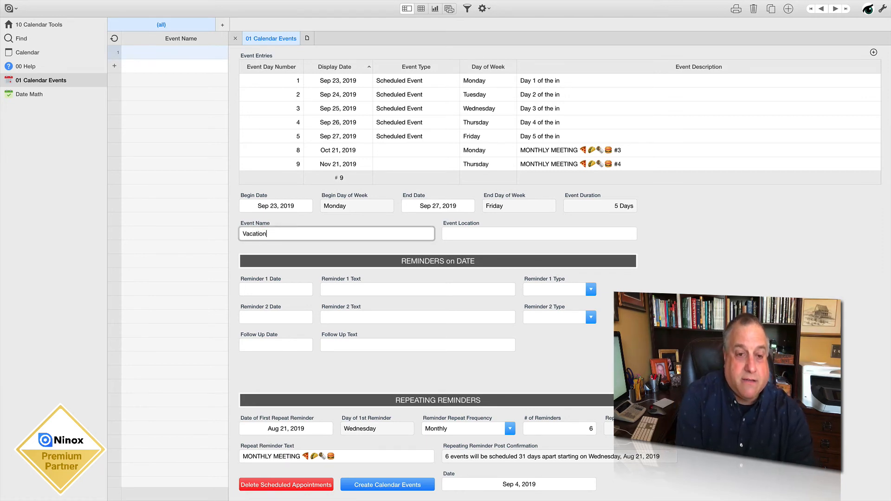
pyautogui.write('cation')
pyautogui.click(458, 235)
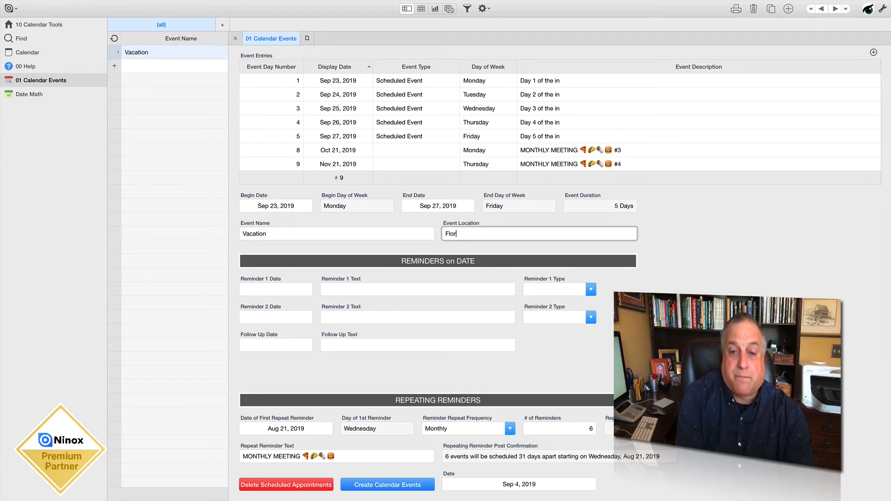
pyautogui.click(698, 235)
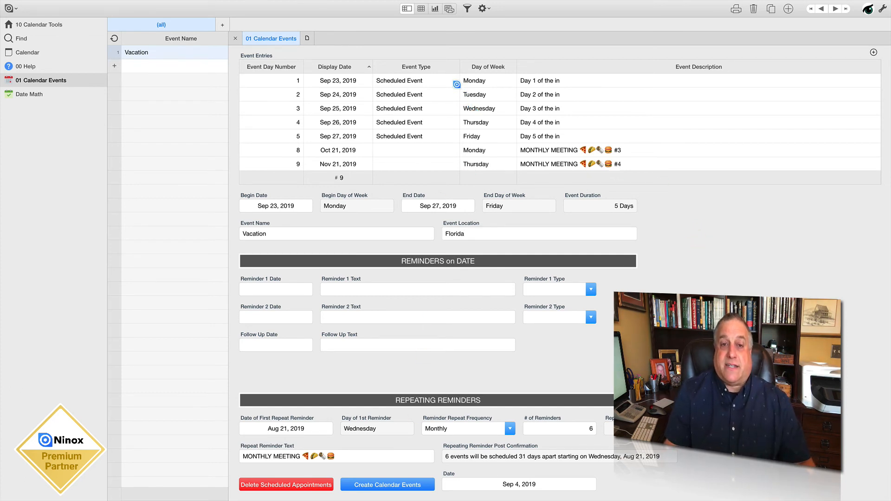
# Delete the scheduled event entries dated Sep 23, 24, 25 and 26, 2019 from the Vacation record one by one
pyautogui.click(424, 81)
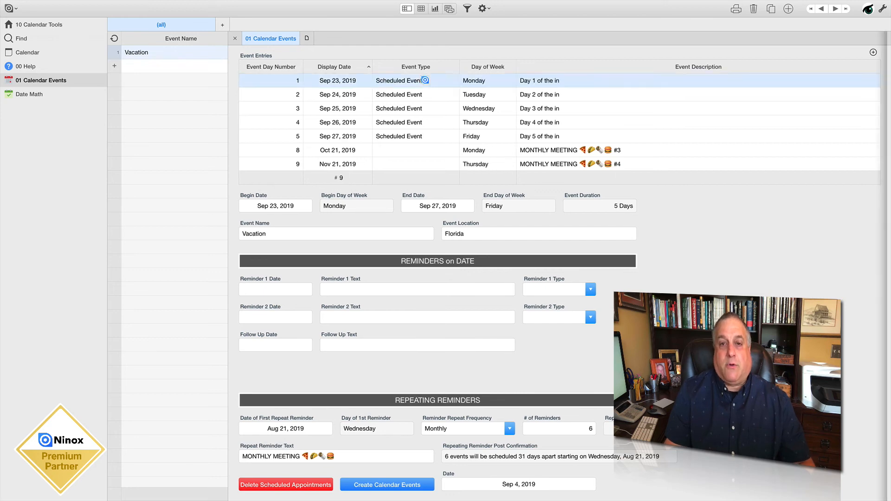
pyautogui.click(754, 9)
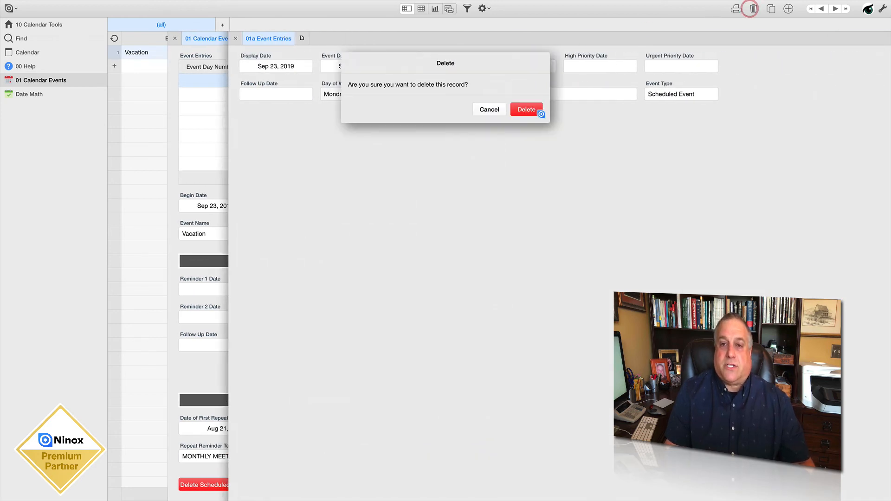
pyautogui.click(535, 111)
pyautogui.click(540, 82)
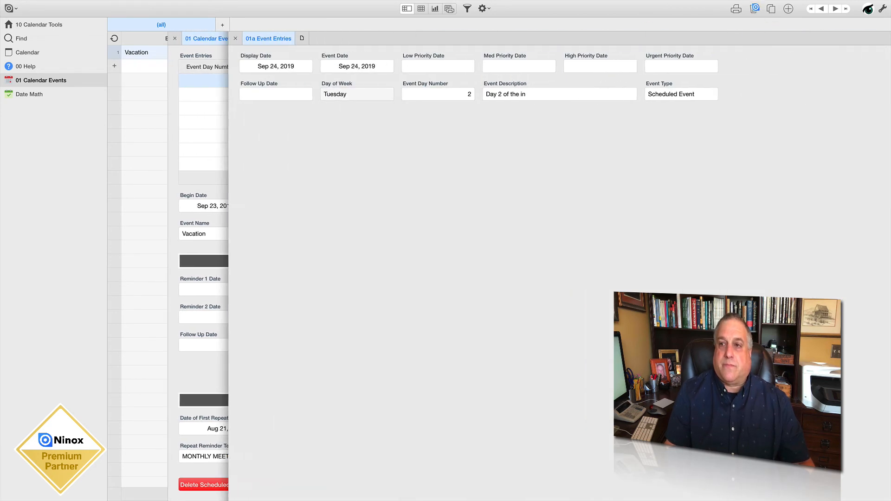
pyautogui.click(754, 8)
pyautogui.click(527, 108)
pyautogui.click(500, 82)
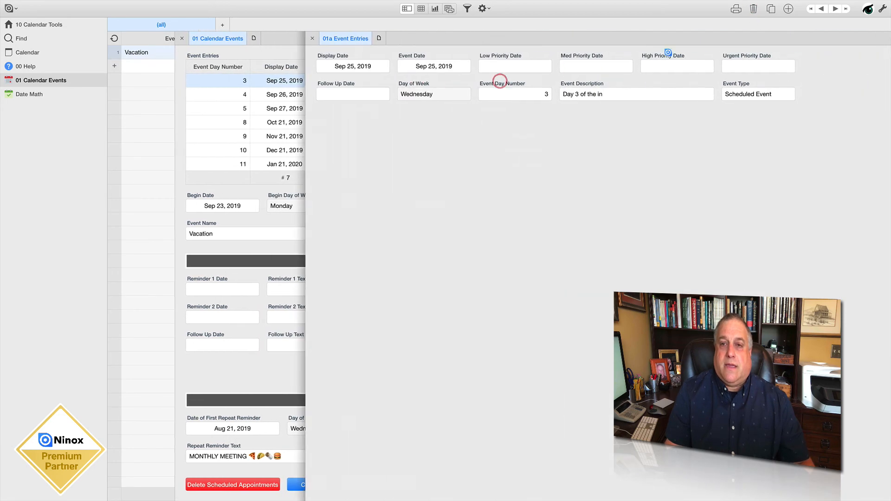
pyautogui.click(753, 8)
pyautogui.click(525, 110)
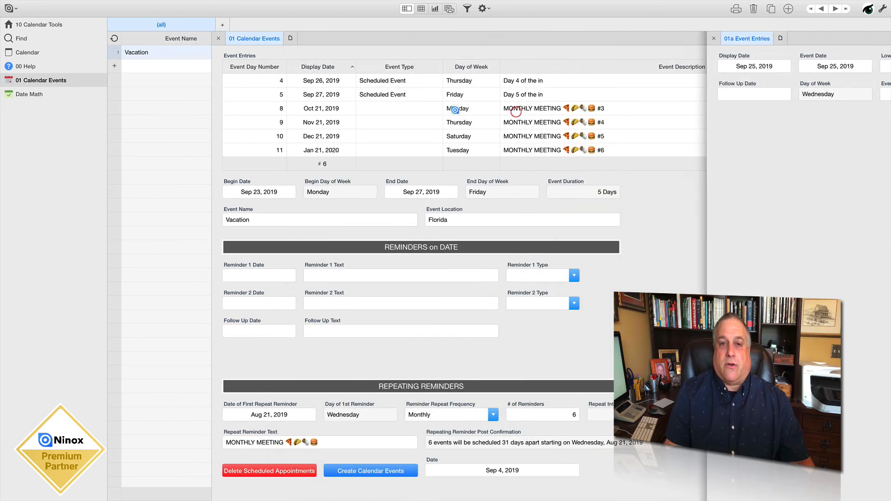
pyautogui.click(441, 80)
pyautogui.click(750, 10)
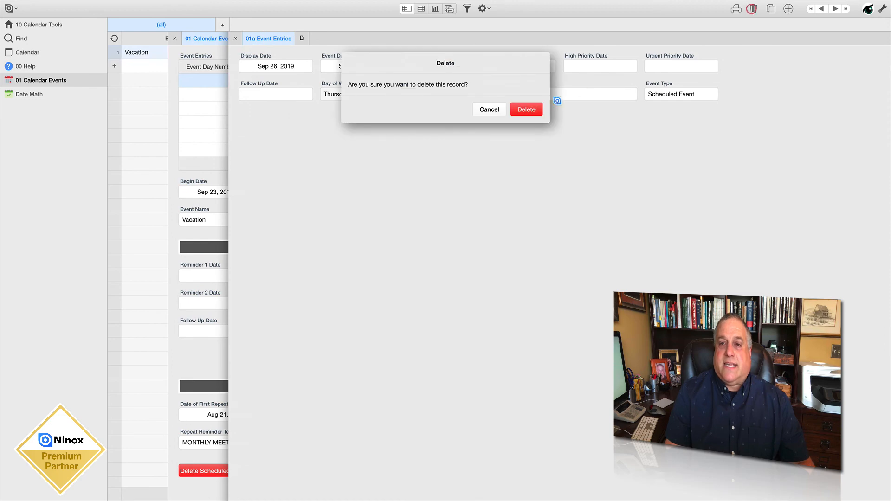
pyautogui.click(528, 110)
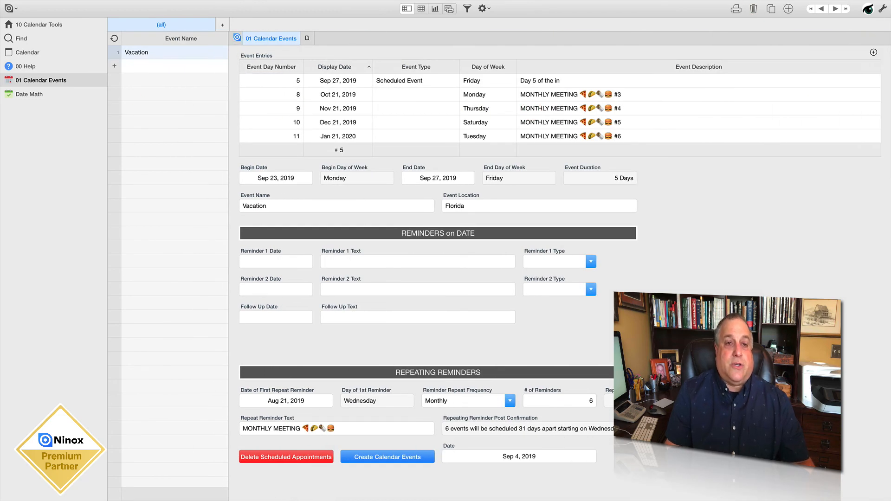
# Close the record and make the 01a Event Entries table no longer hidden in the data model, saving the change
pyautogui.click(238, 38)
pyautogui.click(54, 24)
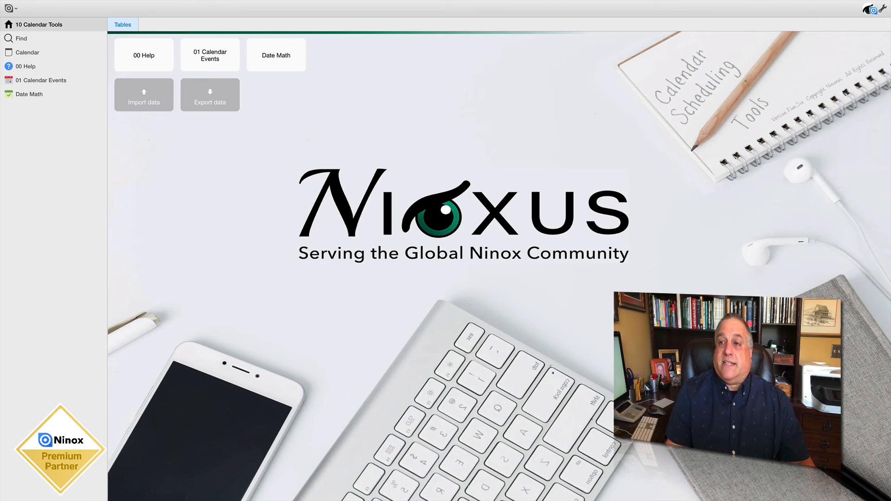
pyautogui.click(882, 8)
pyautogui.click(160, 24)
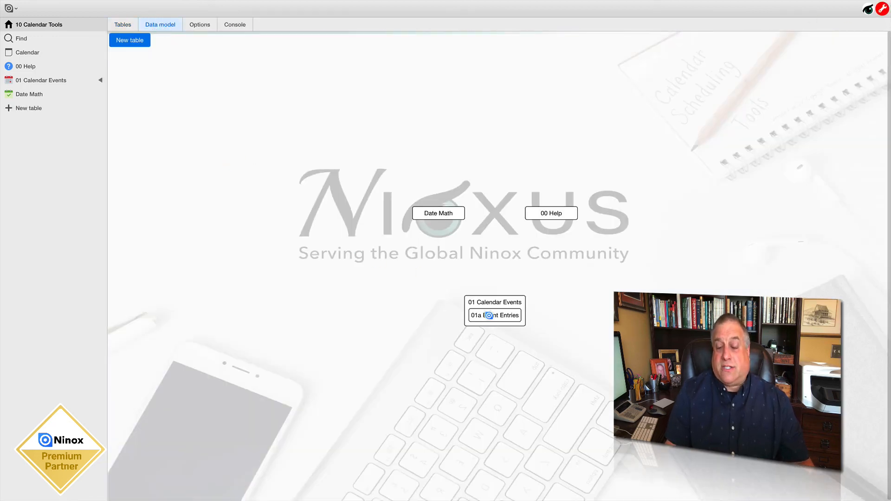
pyautogui.click(489, 315)
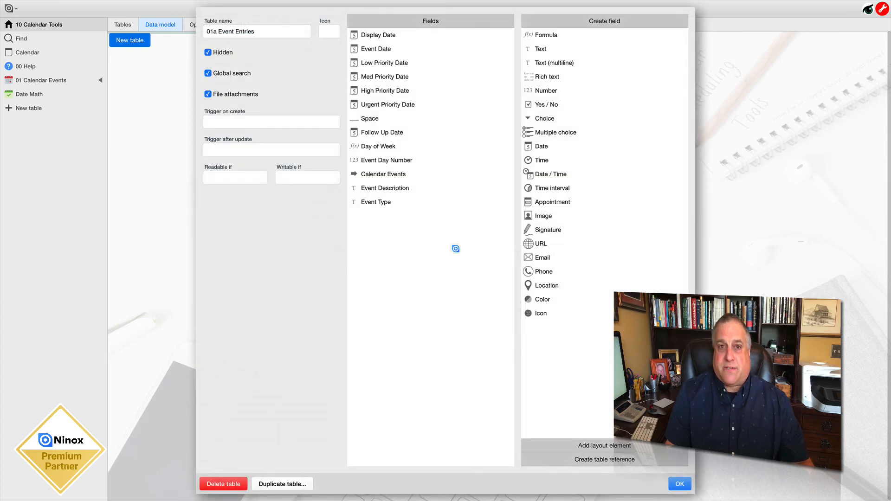
pyautogui.click(224, 52)
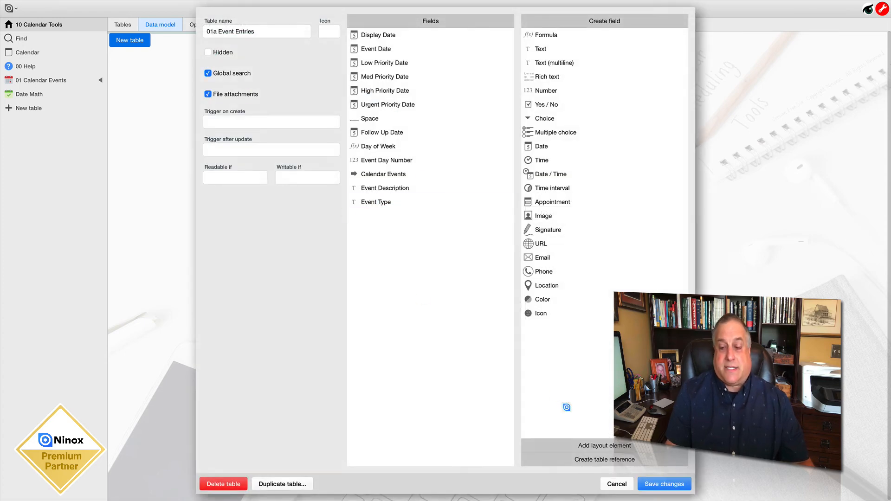
pyautogui.click(669, 484)
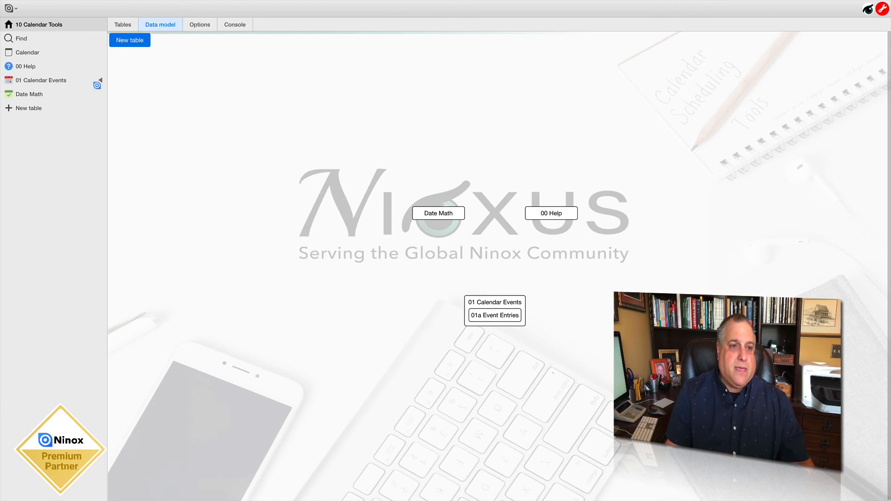
# Select all remaining records in the 01a Event Entries table and delete them together
pyautogui.click(99, 81)
pyautogui.click(43, 94)
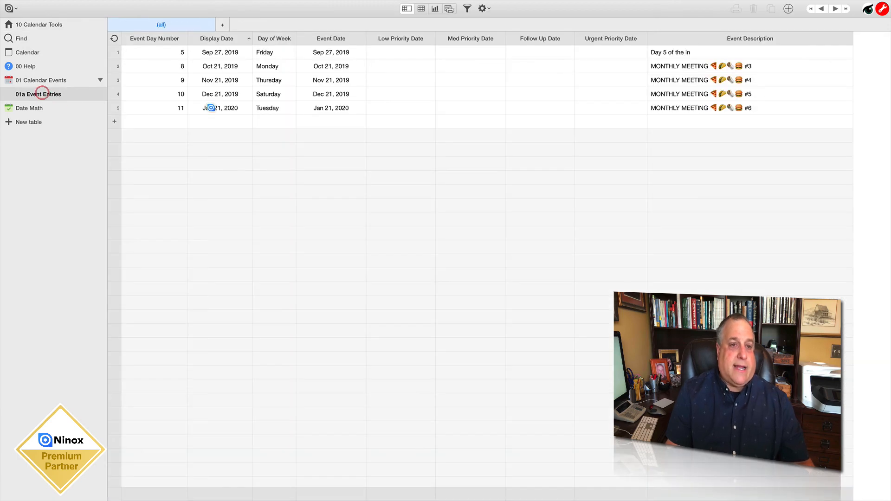
pyautogui.rightClick(224, 84)
pyautogui.click(238, 114)
pyautogui.rightClick(216, 90)
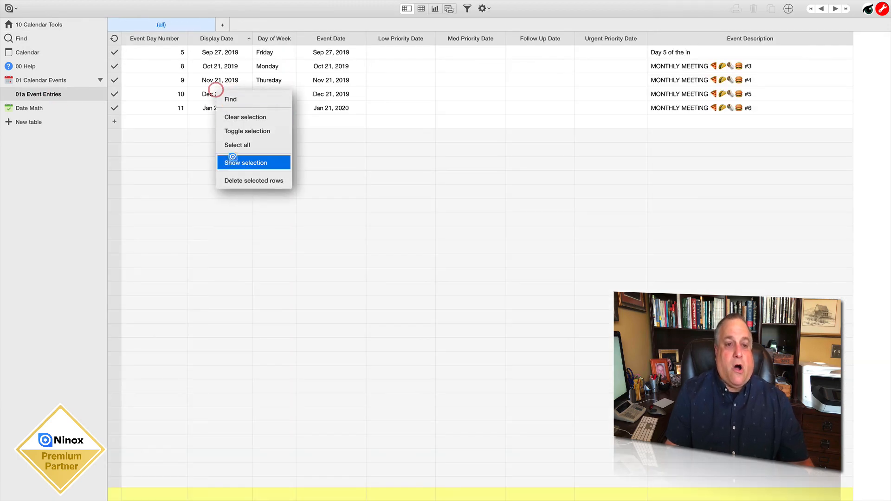
pyautogui.click(233, 177)
pyautogui.click(515, 108)
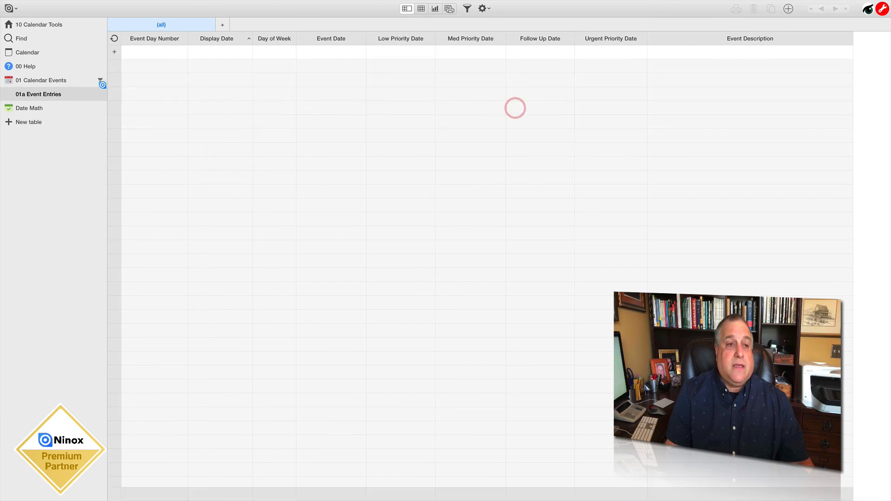
# Reopen the Vacation record outside edit mode, create its calendar events and check them in the September 2019 calendar
pyautogui.click(41, 79)
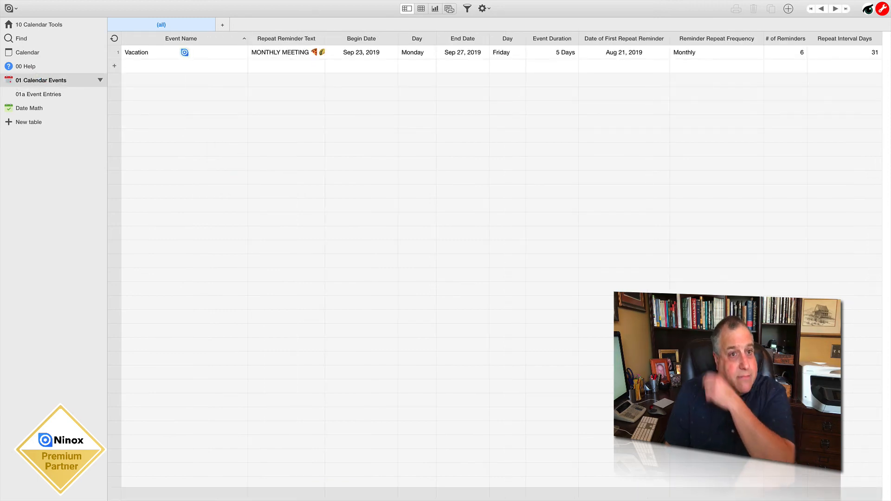
pyautogui.click(171, 48)
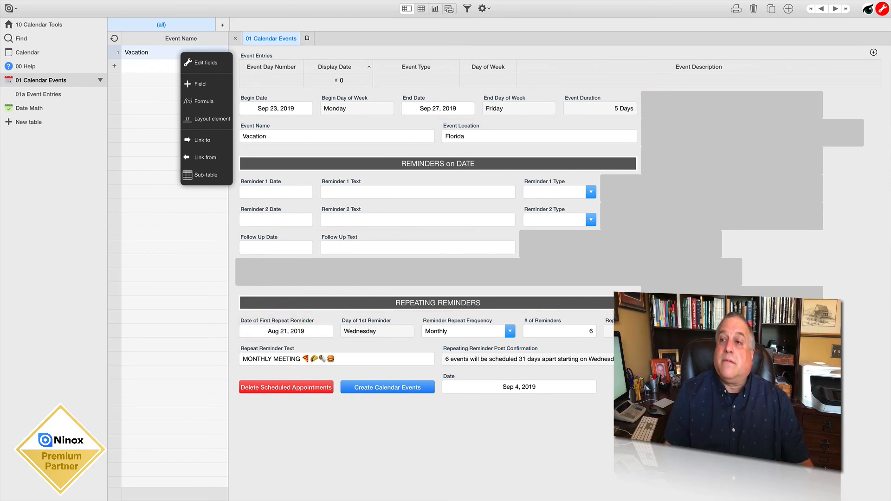
pyautogui.click(882, 8)
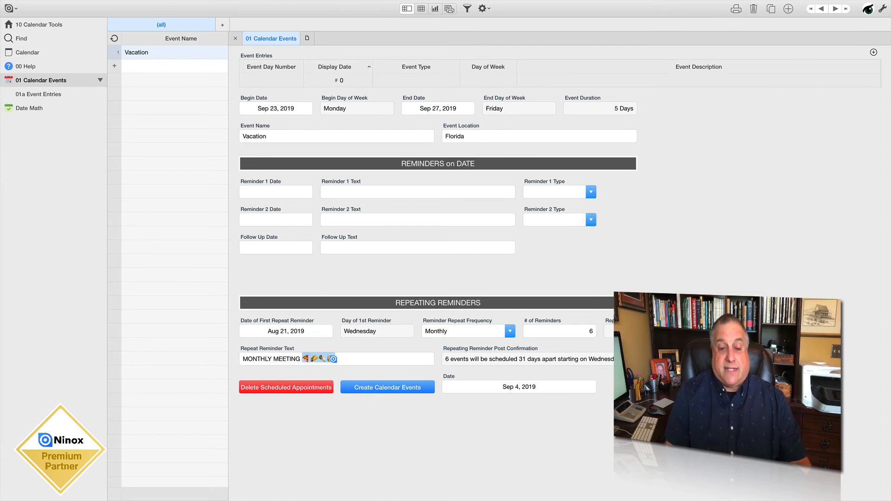
pyautogui.click(337, 359)
pyautogui.click(342, 359)
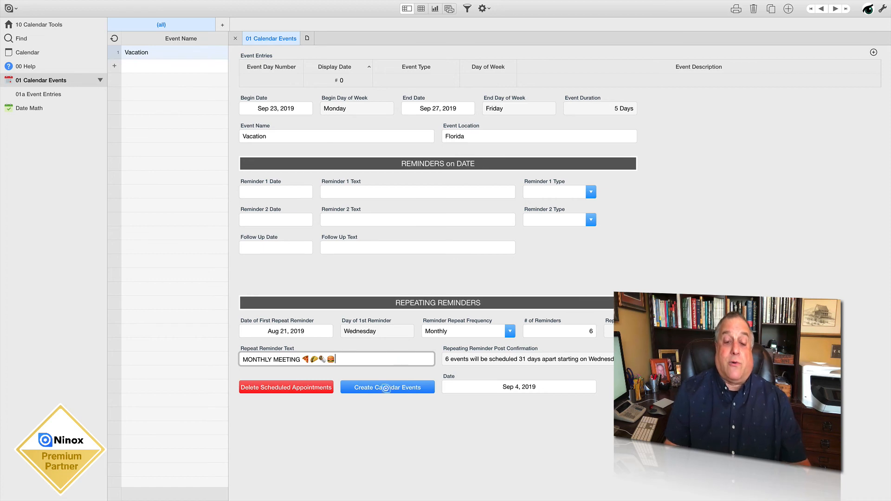
pyautogui.click(386, 387)
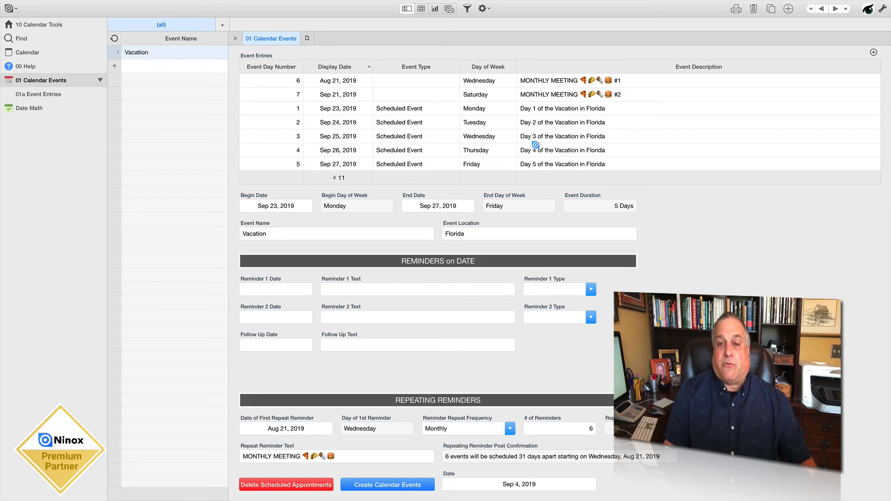
pyautogui.click(18, 52)
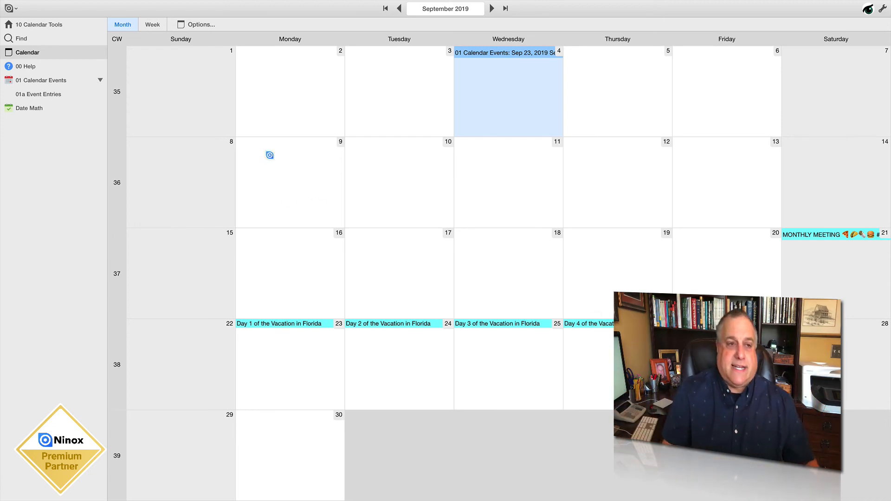
pyautogui.click(35, 81)
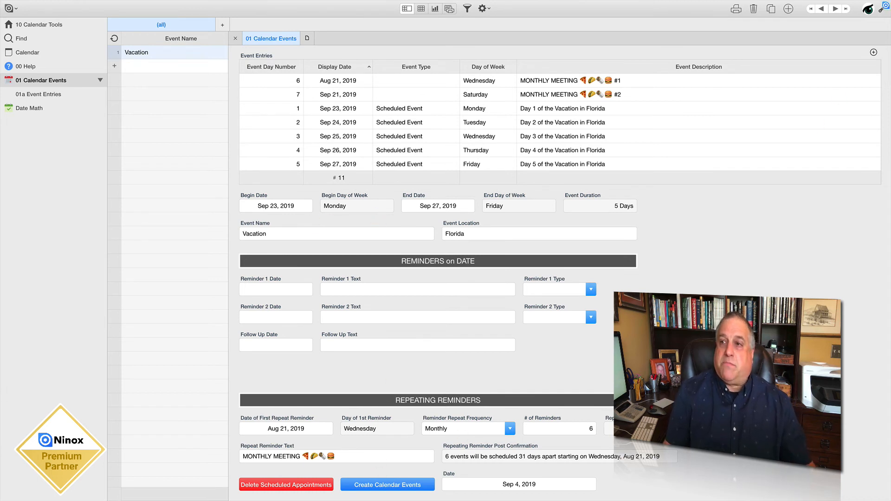
# Open the formula of the Create Calendar Events button and examine how its script creates reminders, scheduled events, follow-ups and repeating entries
pyautogui.click(883, 7)
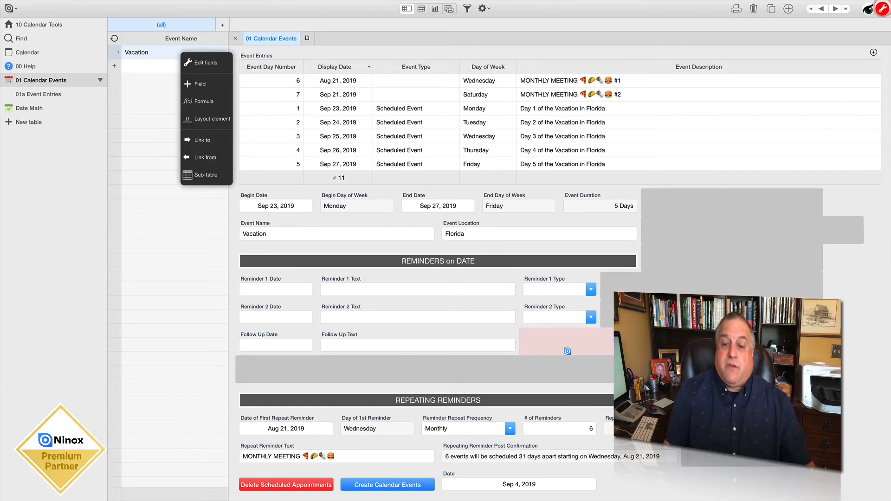
pyautogui.click(378, 477)
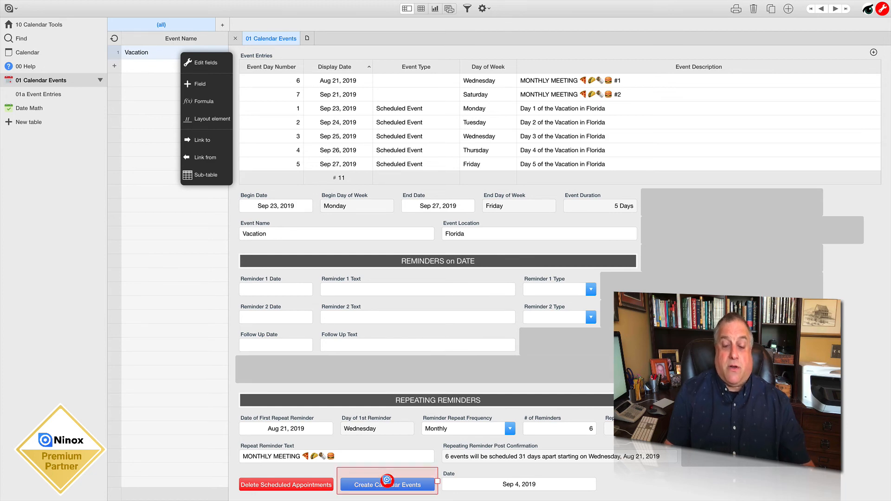
pyautogui.doubleClick(386, 480)
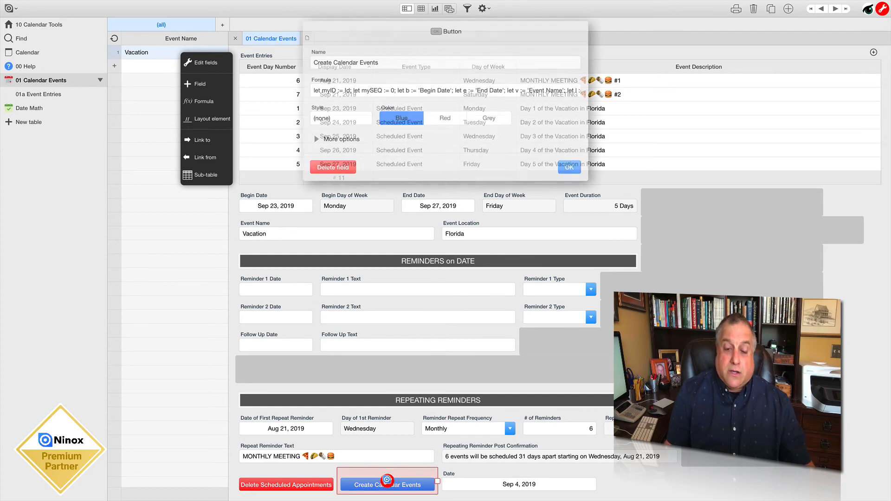
pyautogui.click(343, 91)
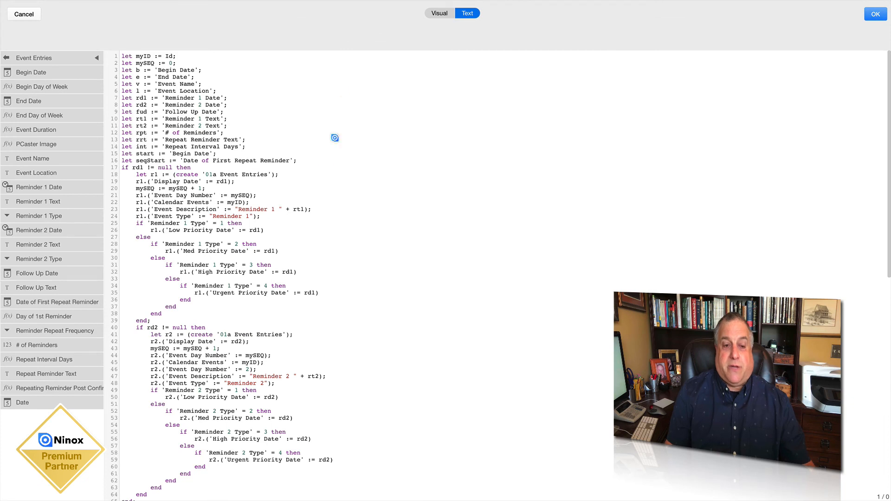
pyautogui.scroll(-10, 297, 222)
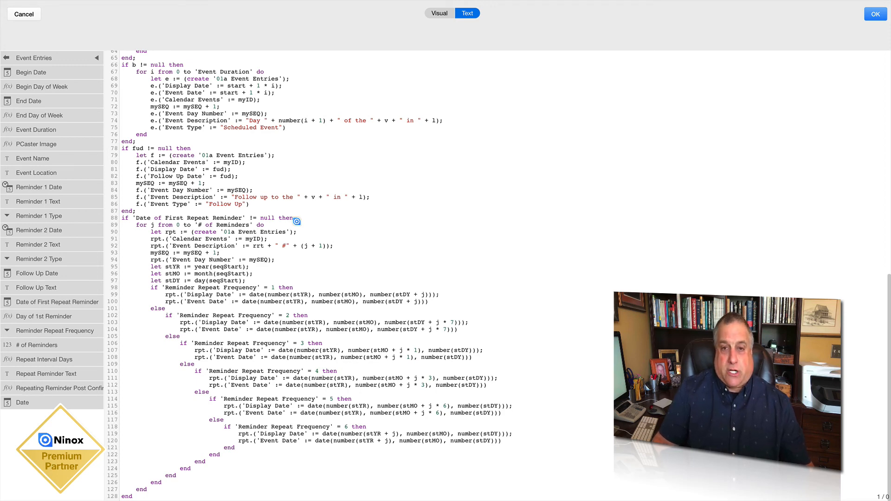
pyautogui.scroll(8, 296, 221)
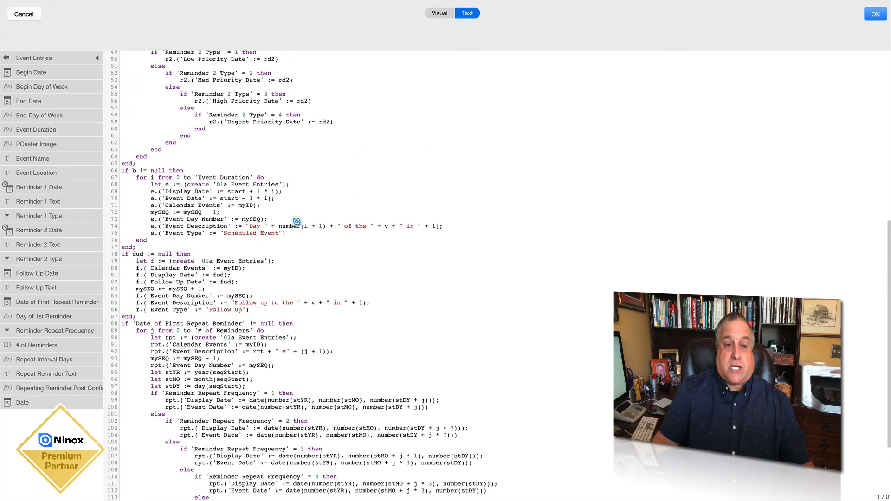
pyautogui.scroll(3, 297, 222)
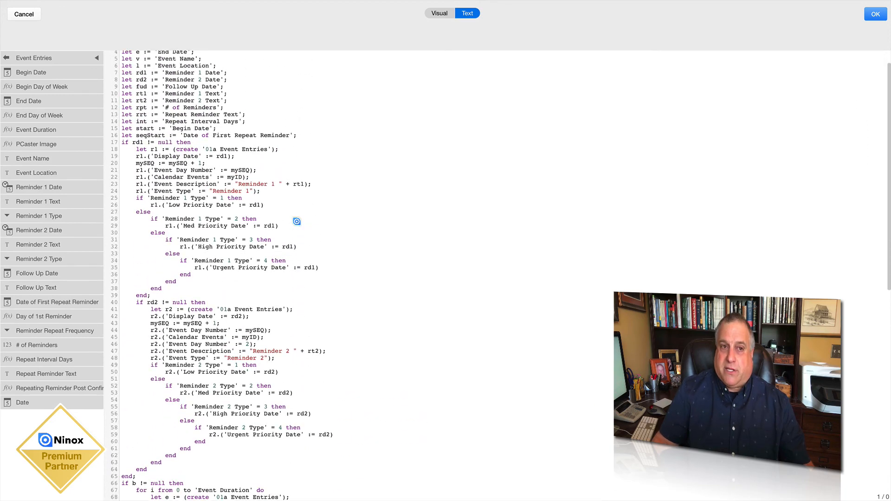
# Review the rest of the Create Calendar Events script, close the formula and button settings, and leave field editing mode
pyautogui.scroll(-10, 297, 219)
pyautogui.scroll(-1, 297, 214)
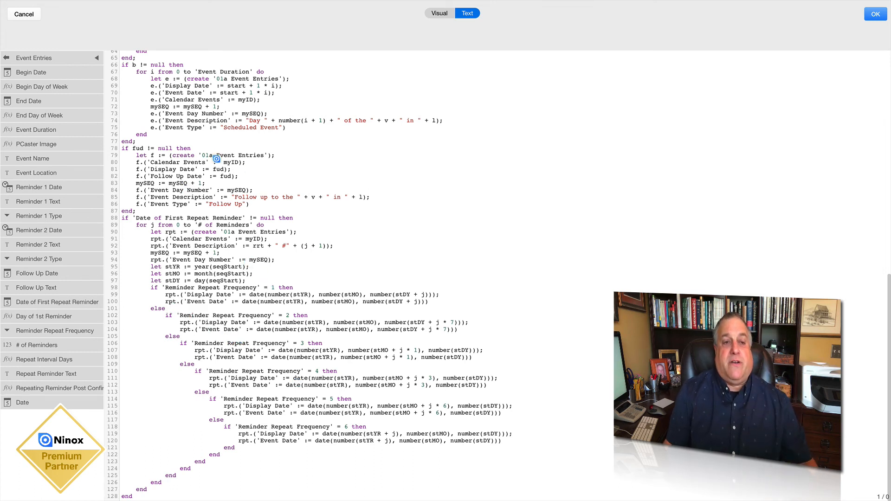
pyautogui.scroll(3, 173, 155)
pyautogui.scroll(15, 173, 155)
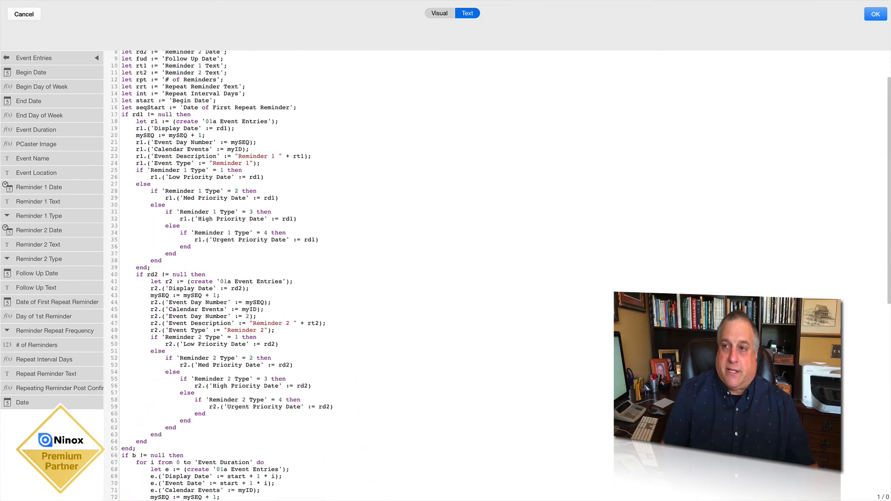
pyautogui.click(868, 13)
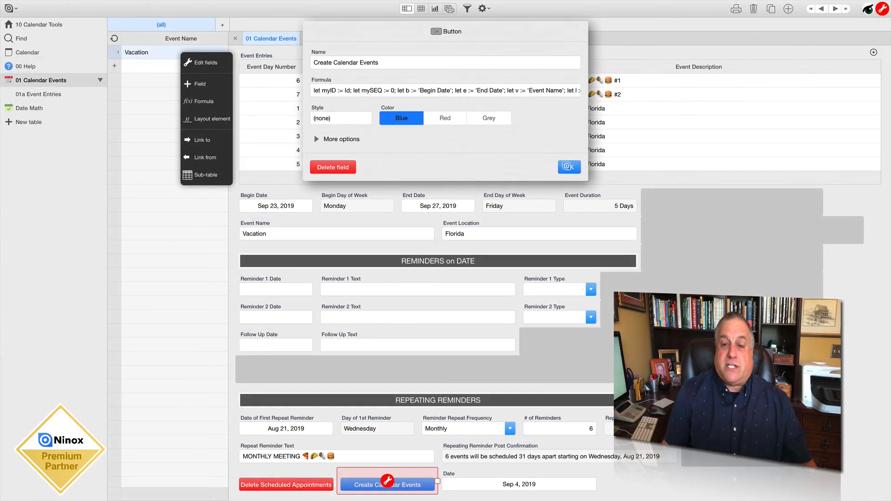
pyautogui.click(567, 166)
pyautogui.click(882, 9)
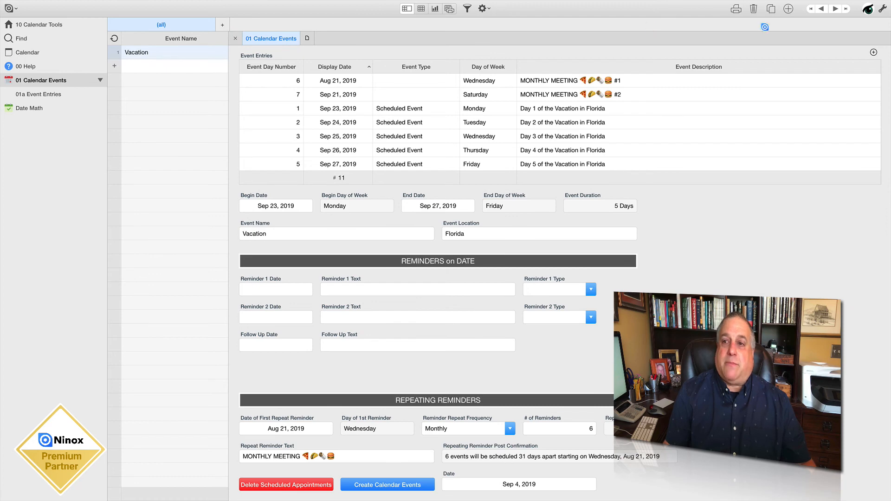
# Delete the Vacation record and add a new calendar event record with the Begin Date Sep 26, 2019
pyautogui.click(754, 8)
pyautogui.click(524, 101)
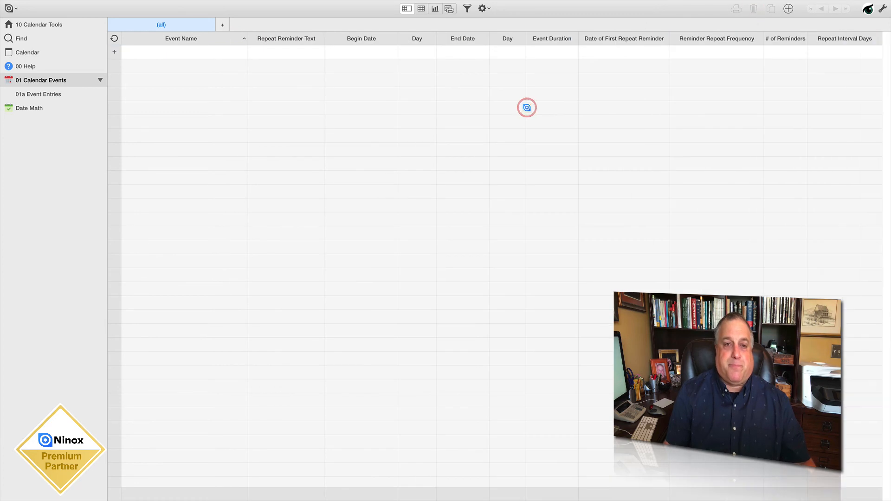
pyautogui.click(170, 51)
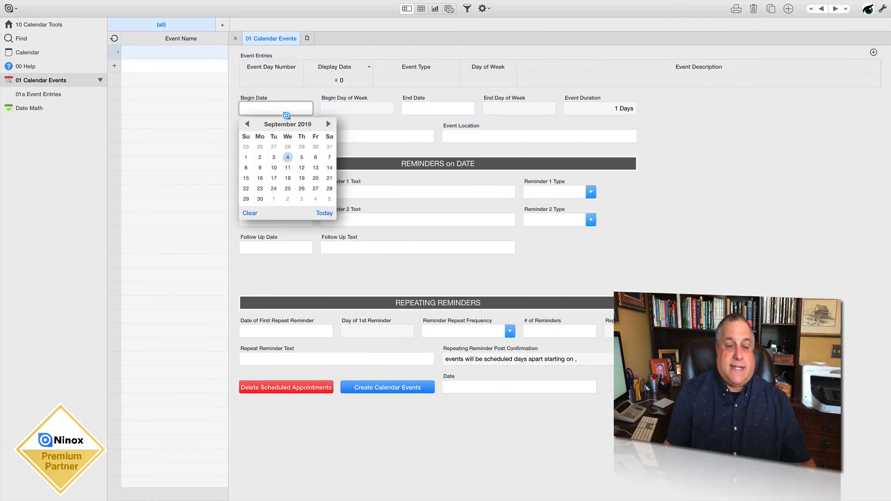
pyautogui.click(302, 189)
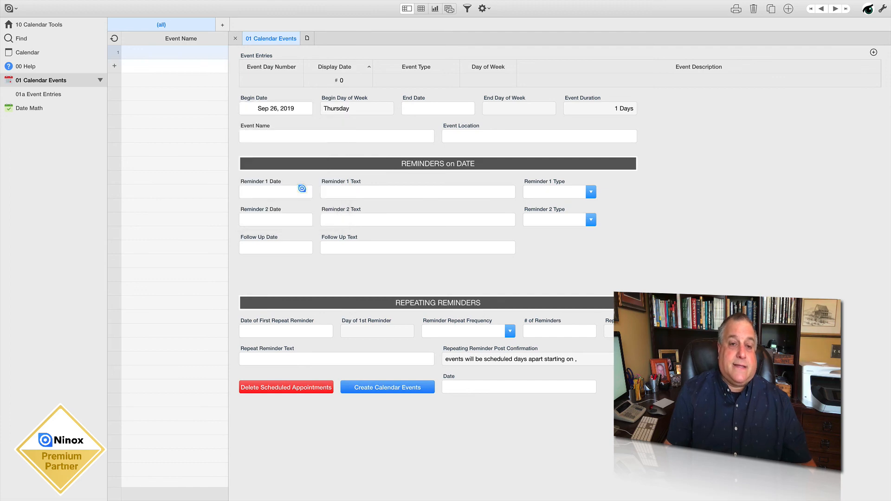
# Name the new event "Important Meeting" and set its location to "Boardroom"
pyautogui.click(321, 136)
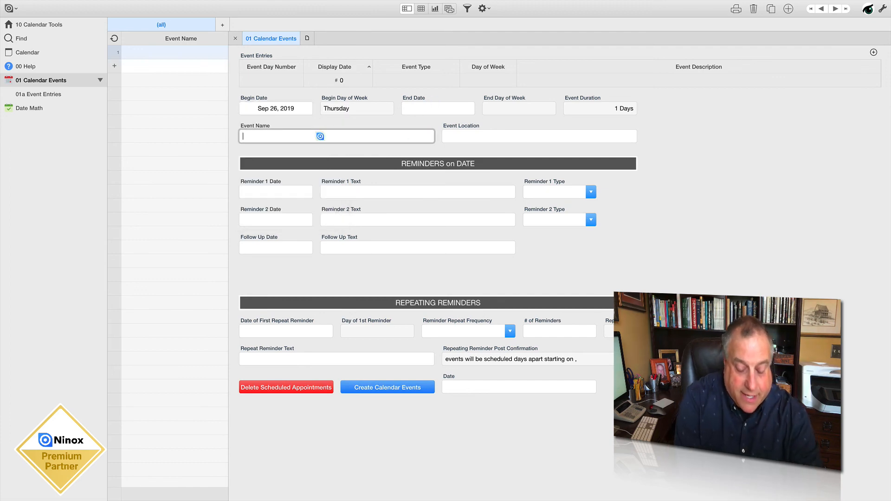
pyautogui.write('Important Meetin')
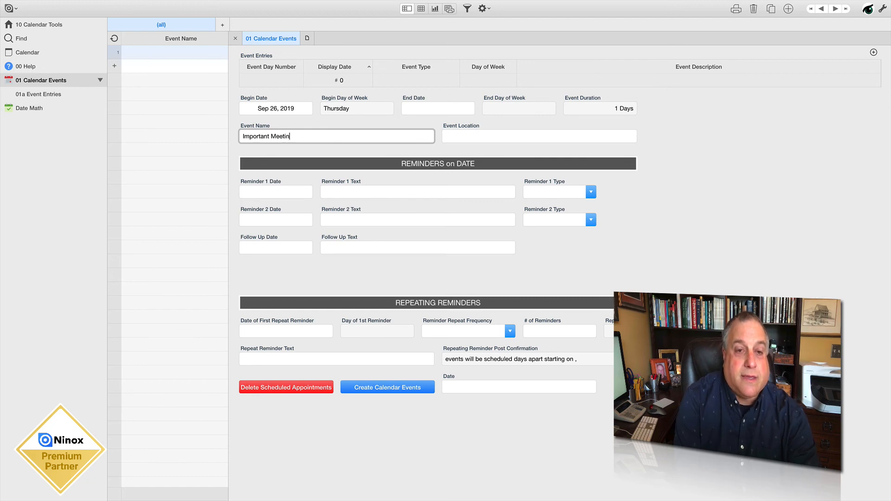
pyautogui.write('g')
pyautogui.click(480, 136)
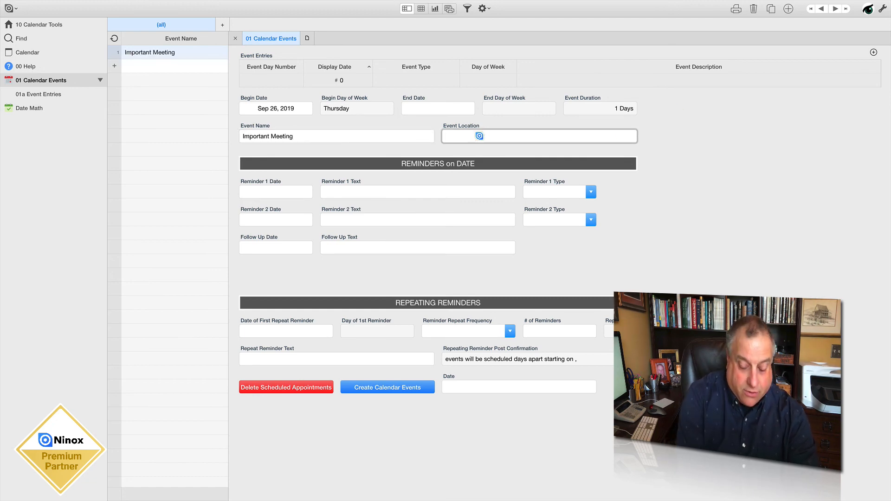
pyautogui.write('Boardroom')
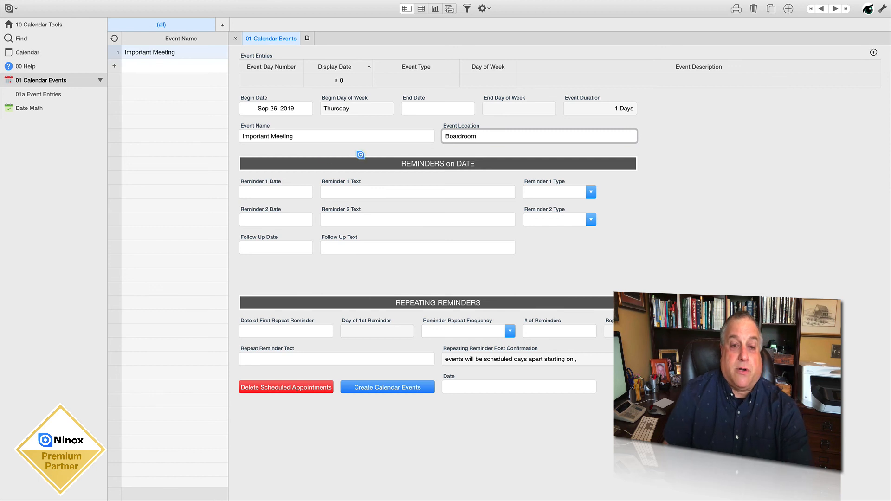
# Set Reminder 1 to Sep 19, 2019 with the text "Important Meeting Soon" and the type Regular Priority
pyautogui.click(261, 191)
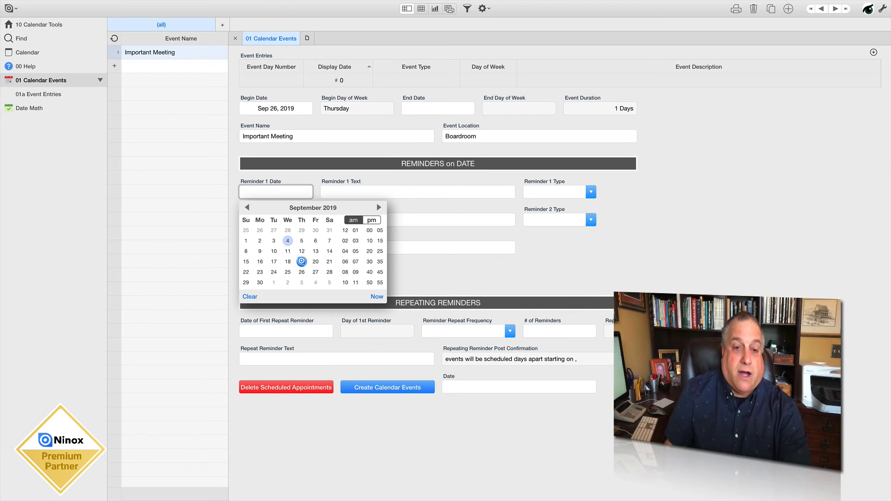
pyautogui.click(302, 261)
pyautogui.click(346, 193)
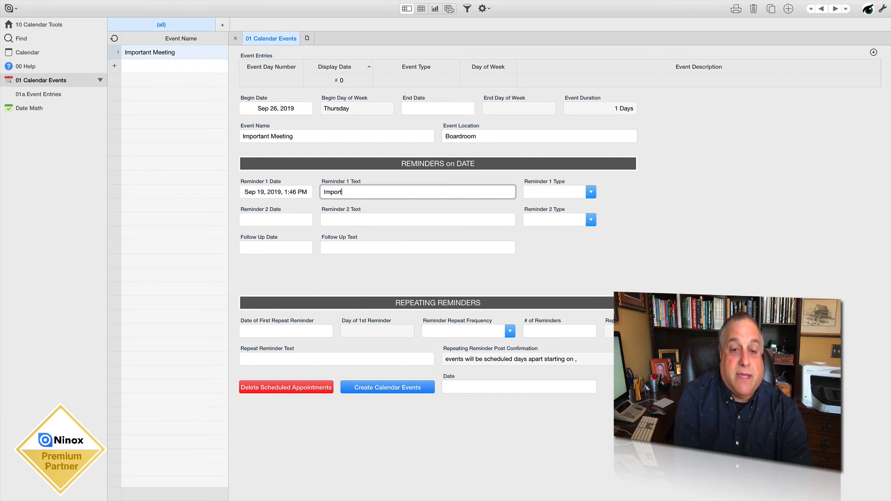
pyautogui.press('BackSpace')
pyautogui.press('BackSpace')
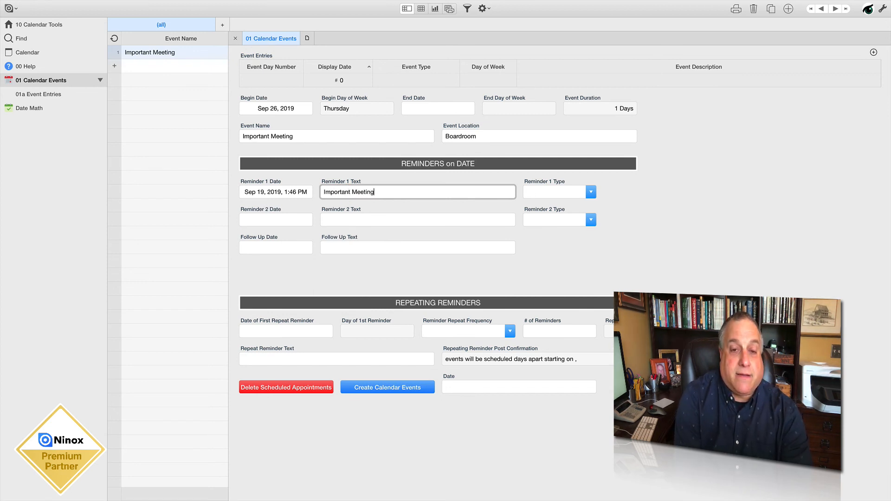
pyautogui.write('Soon')
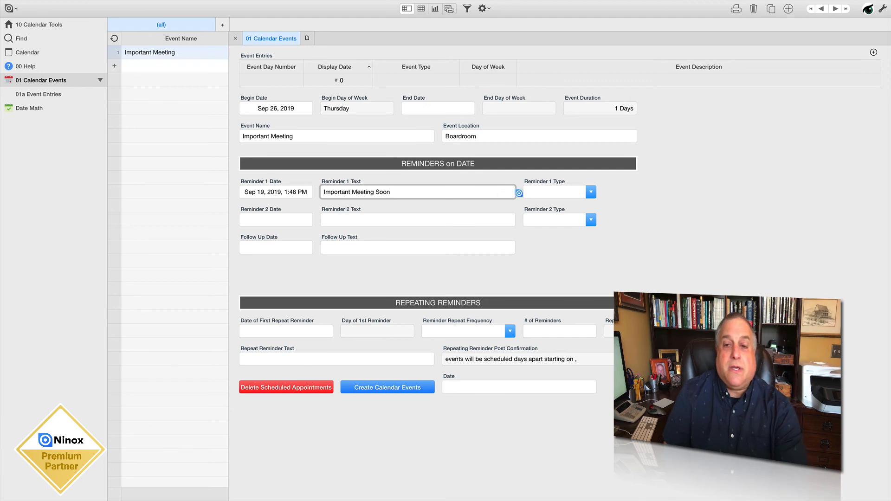
pyautogui.click(539, 192)
pyautogui.click(540, 236)
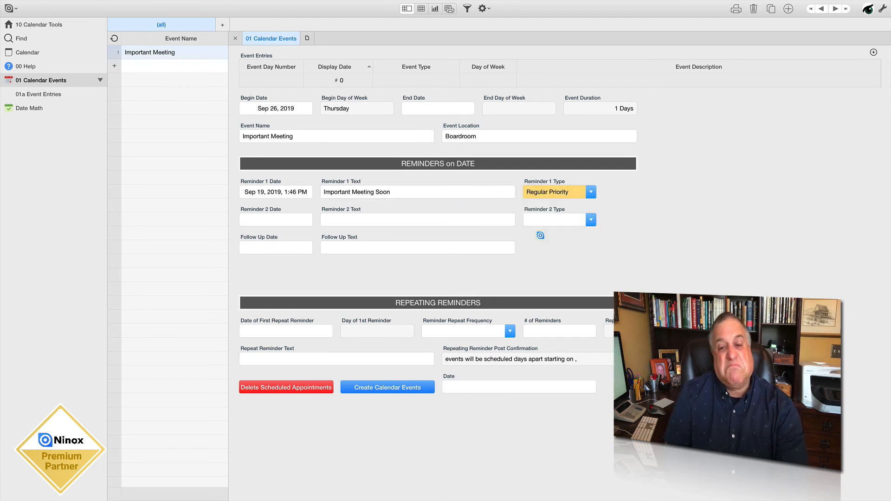
# Set Reminder 2 to Sep 25, 2019 with the text "IMPORTANT MEETING TOMORROW" and the type High Priority
pyautogui.click(274, 220)
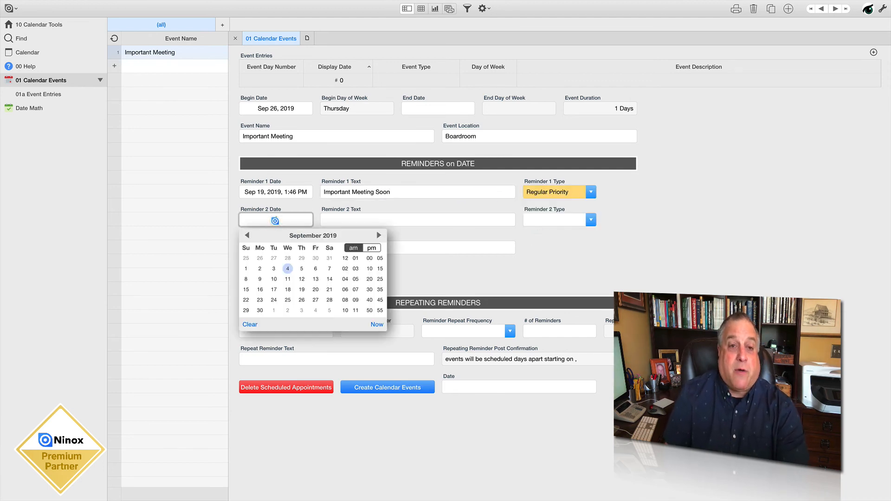
pyautogui.click(288, 299)
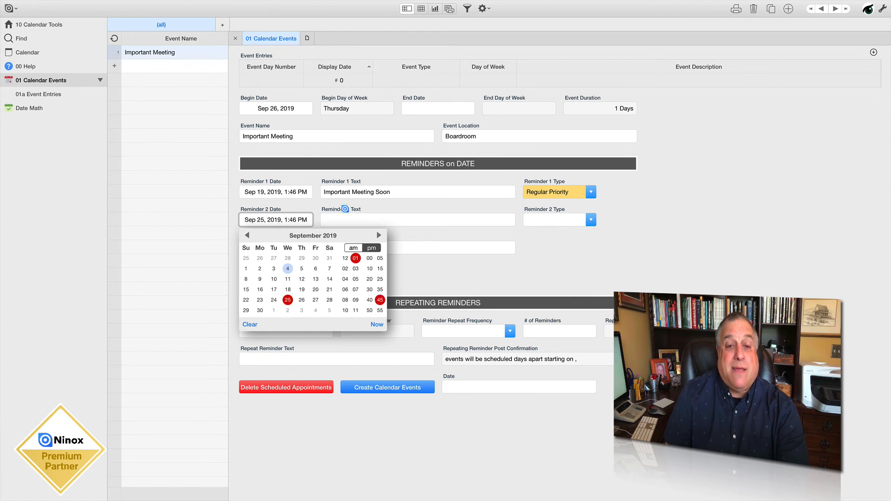
pyautogui.click(337, 221)
pyautogui.write('IMPORTANT MEETIN')
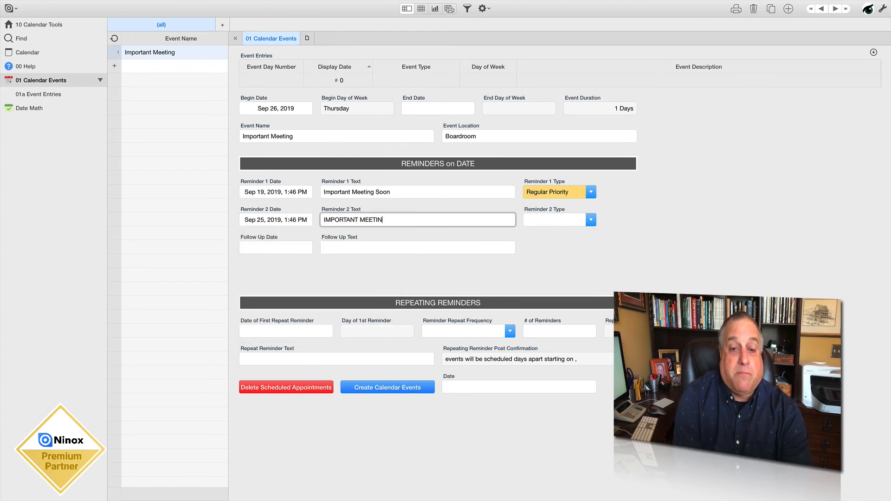
pyautogui.write('G TOMORROW')
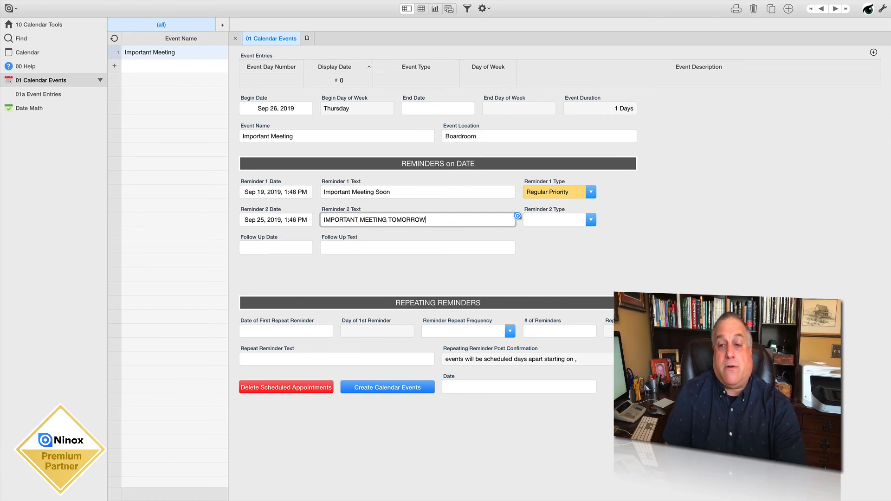
pyautogui.click(534, 220)
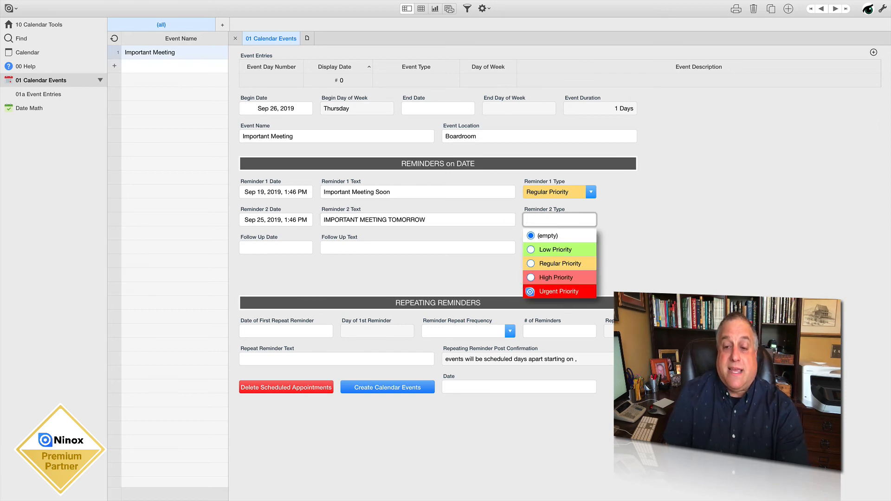
pyautogui.click(530, 277)
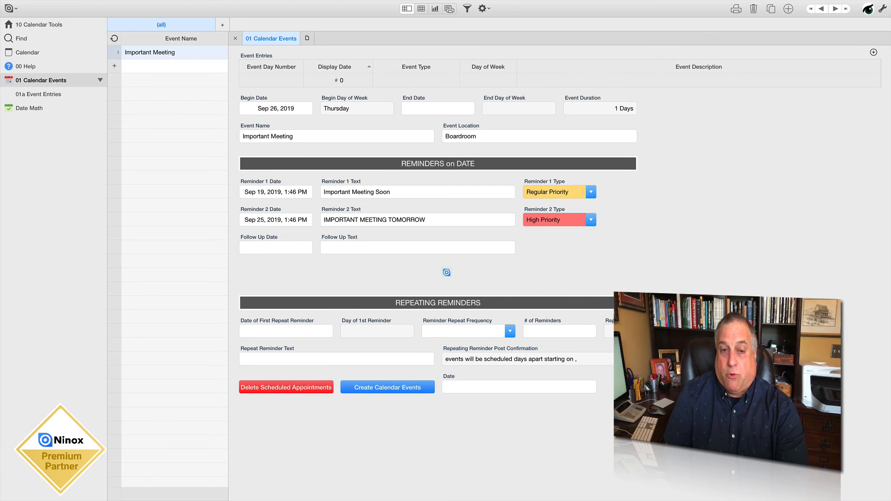
# Set the follow-up to Sep 27, 2019 with the text "Send out minutes from yesterday's important meeting"
pyautogui.click(262, 247)
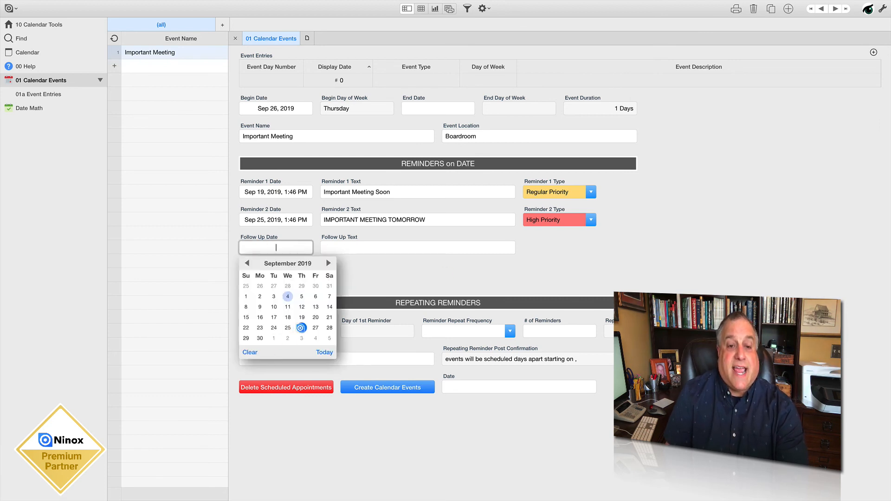
pyautogui.click(315, 328)
pyautogui.click(331, 246)
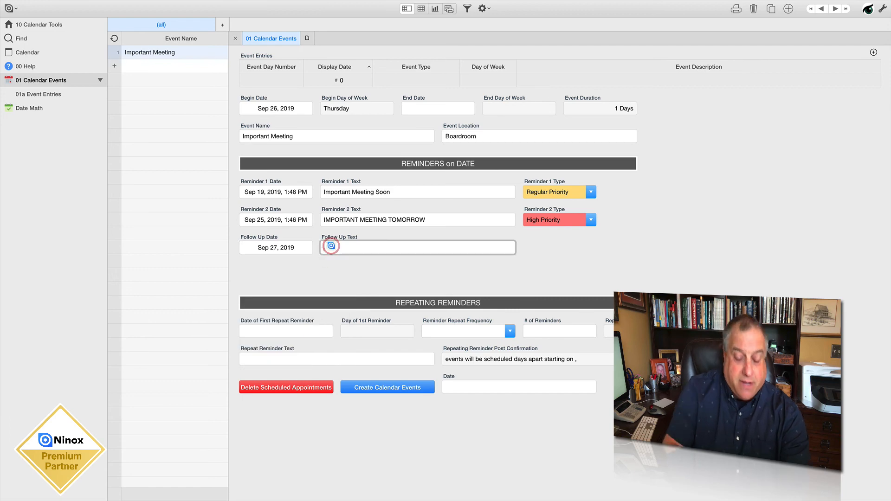
pyautogui.write('SEND')
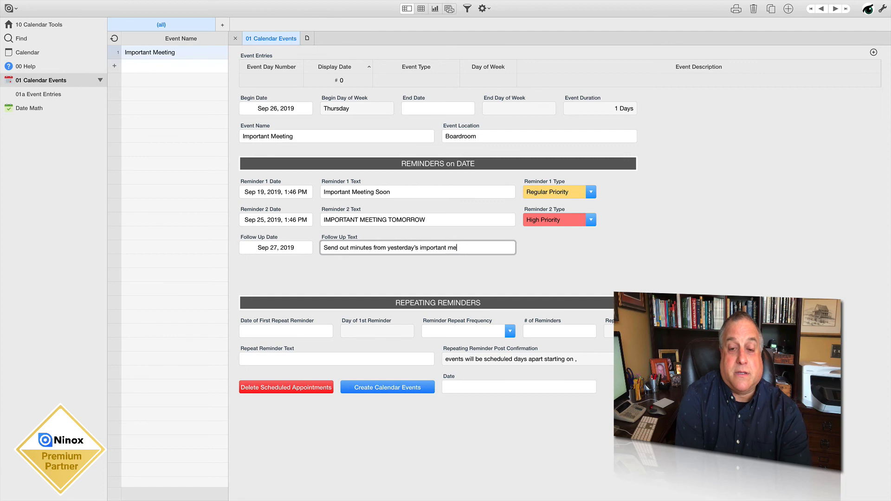
pyautogui.write('eting')
pyautogui.click(556, 254)
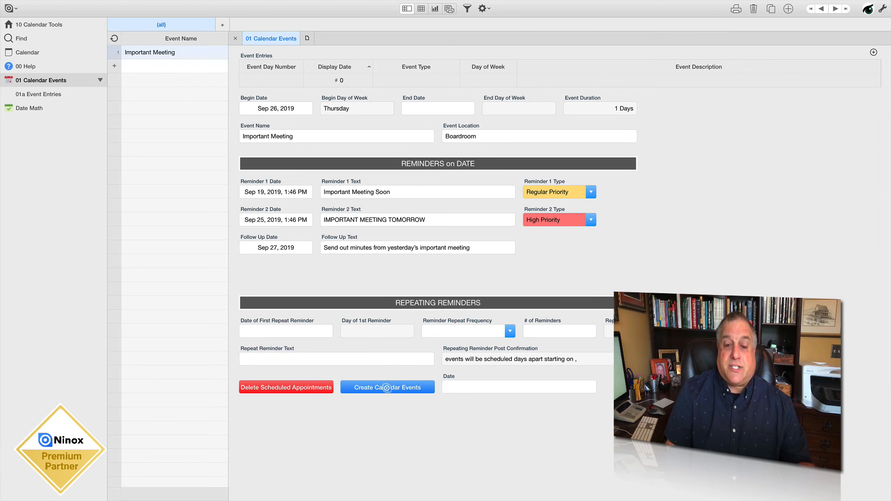
# Create the calendar events for the Important Meeting record and view them in the calendar
pyautogui.click(387, 388)
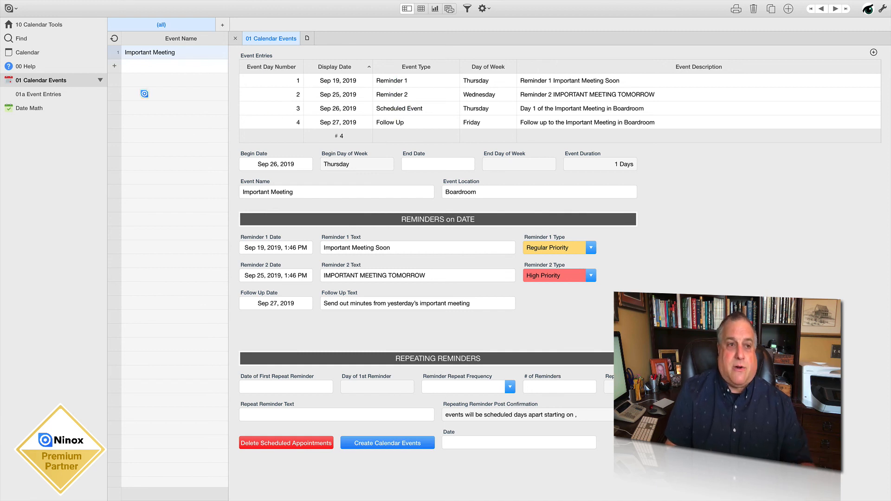
pyautogui.click(27, 53)
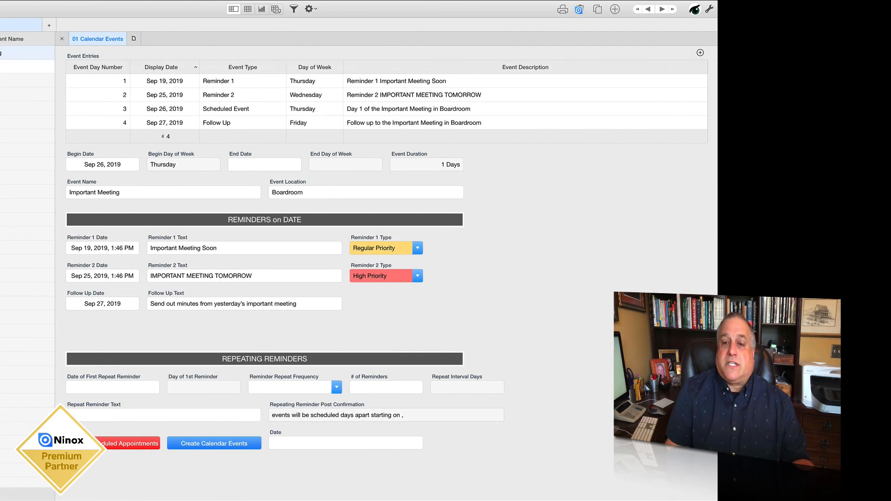
# Keep the Important Meeting record, change its Reminder 2 Type to Urgent Priority and create its calendar events again
pyautogui.click(579, 9)
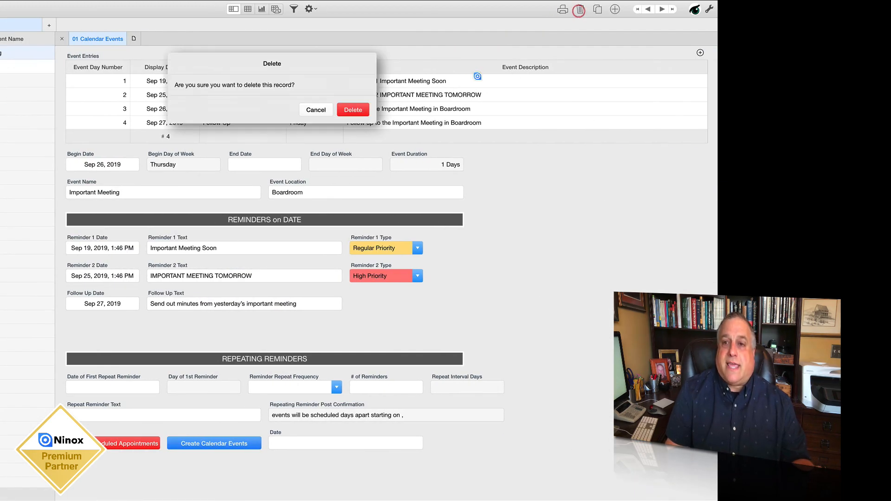
pyautogui.click(307, 110)
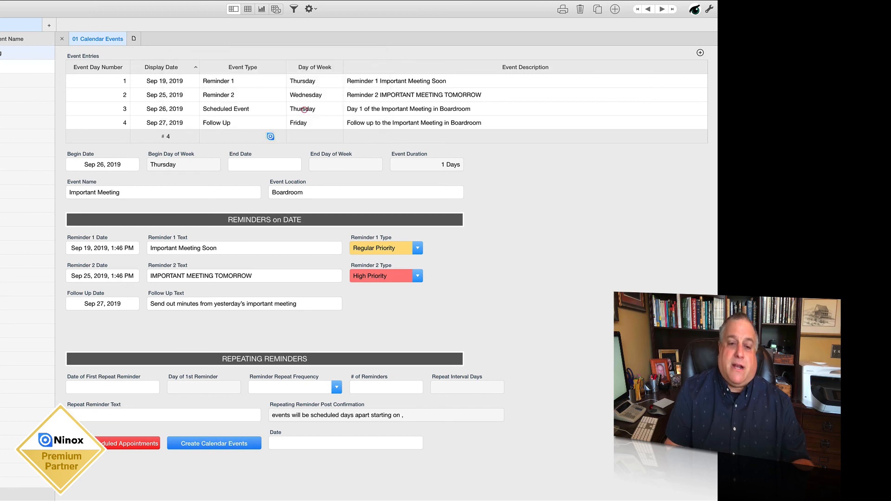
pyautogui.click(363, 277)
pyautogui.click(361, 347)
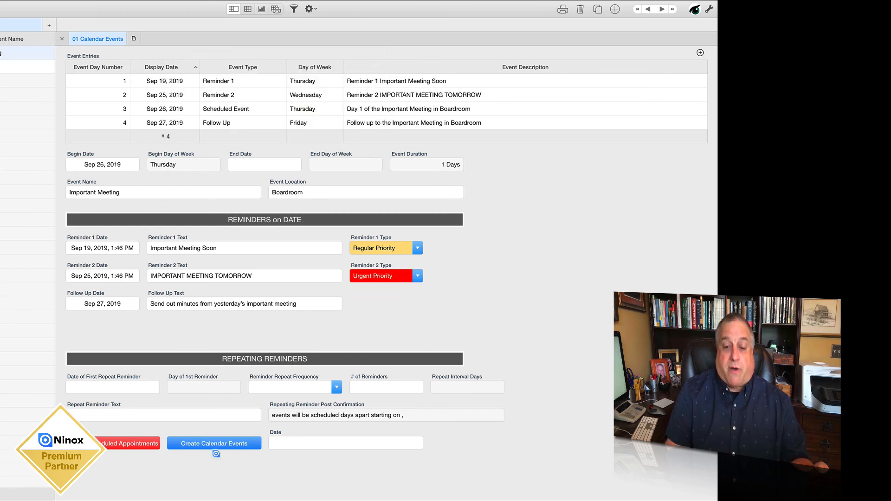
pyautogui.click(216, 443)
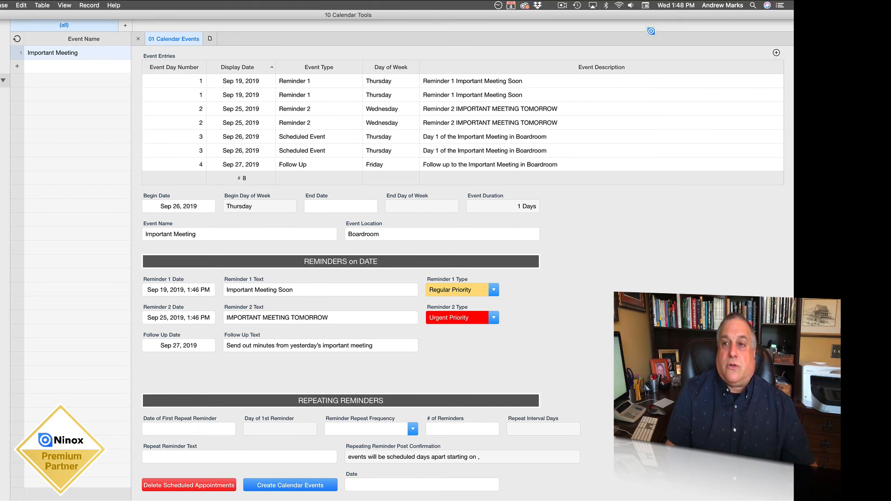
# Delete the Important Meeting record and add a new blank calendar event record
pyautogui.click(656, 9)
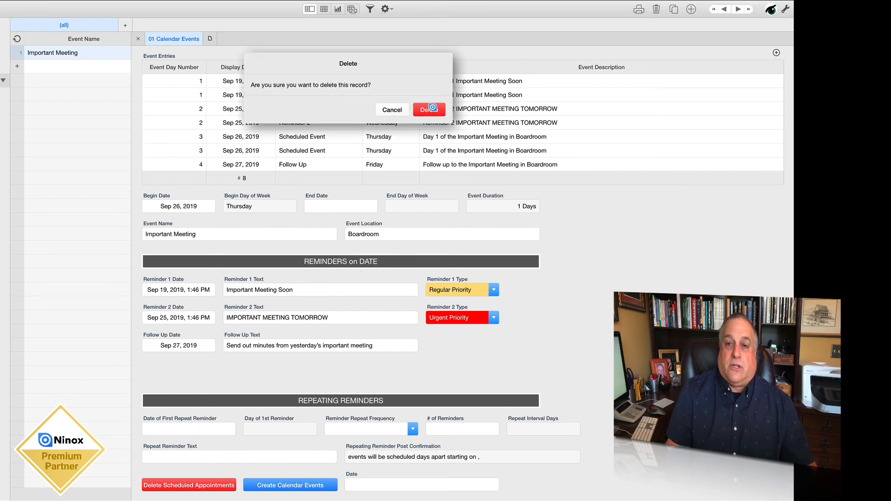
pyautogui.click(429, 109)
pyautogui.click(79, 50)
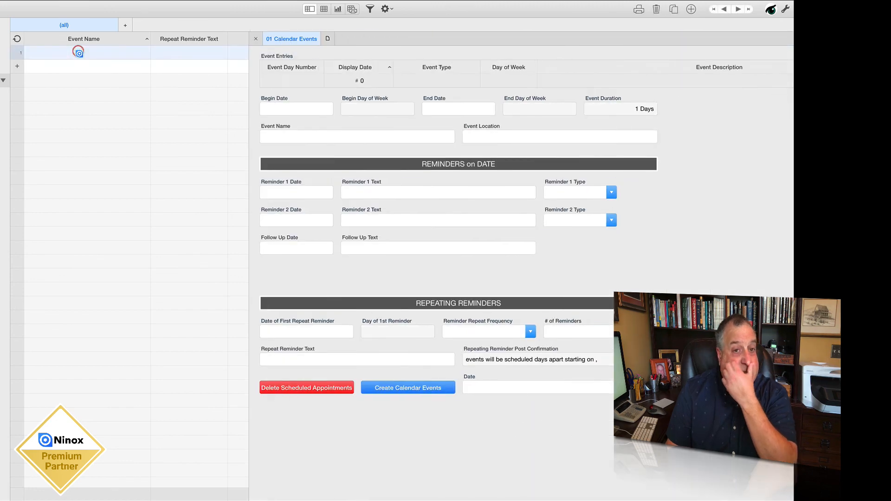
pyautogui.click(144, 107)
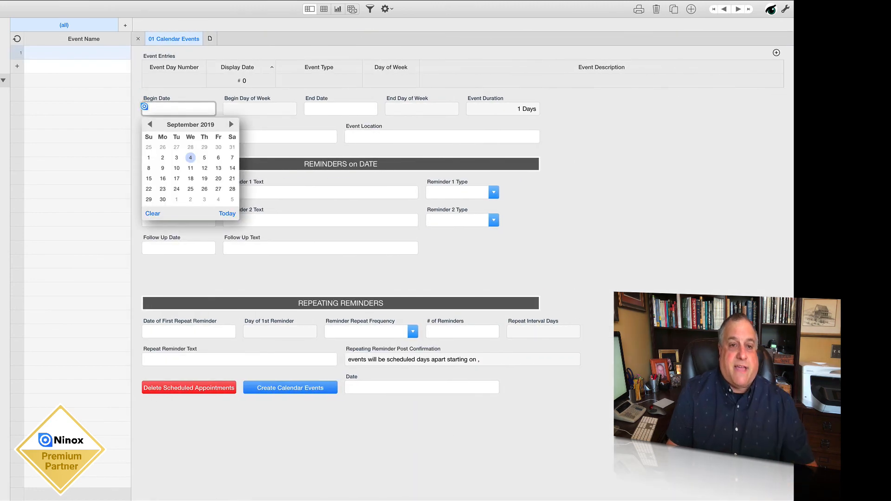
# Schedule repeating reminders starting Sep 2, 2019, with Weekly frequency and 12 reminders
pyautogui.click(162, 331)
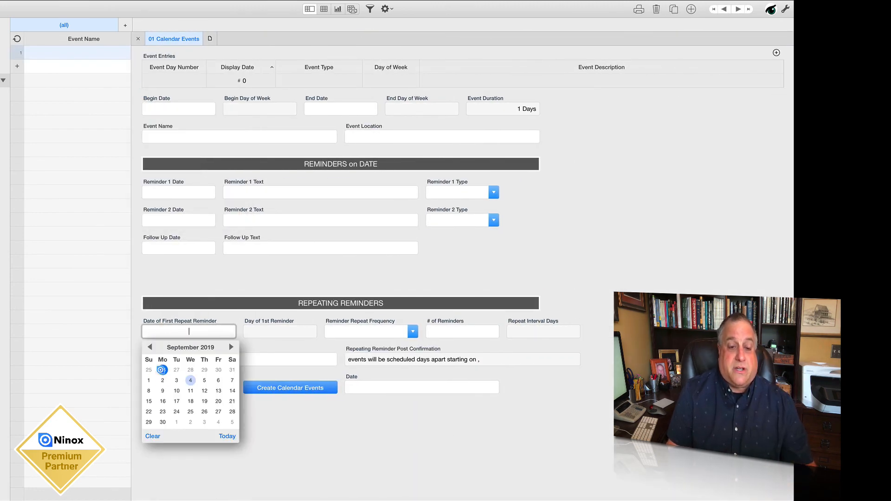
pyautogui.click(161, 381)
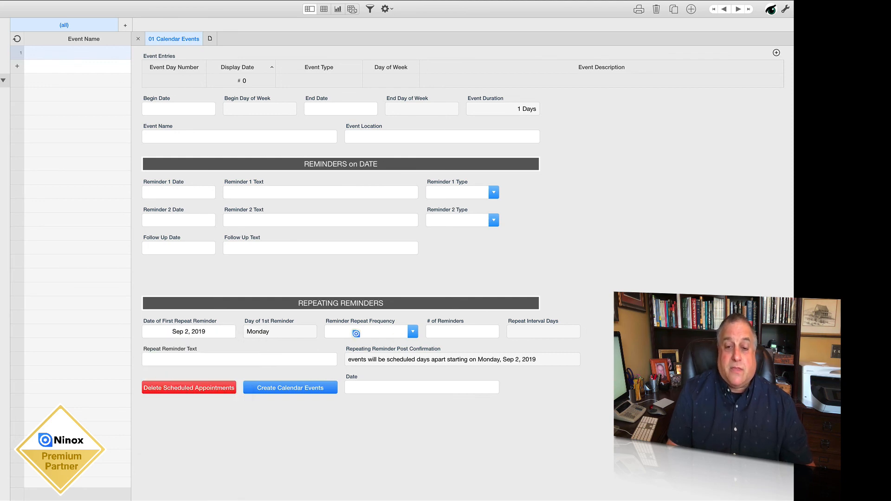
pyautogui.click(354, 333)
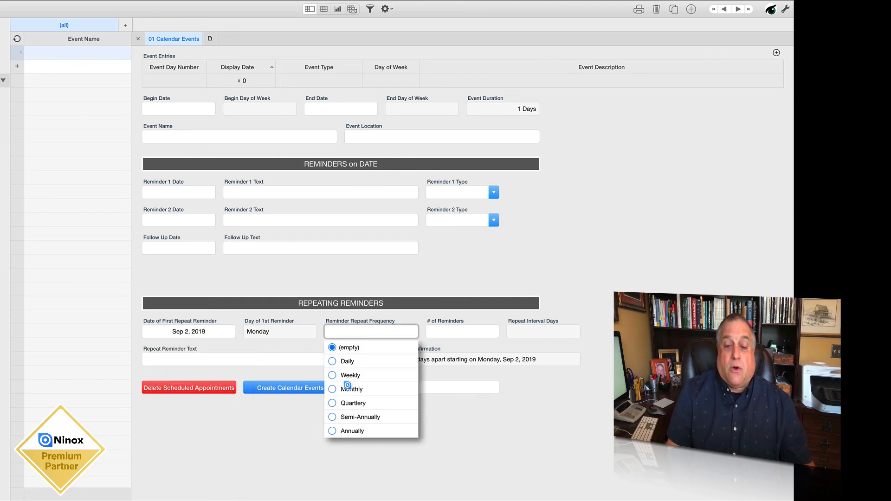
pyautogui.click(333, 374)
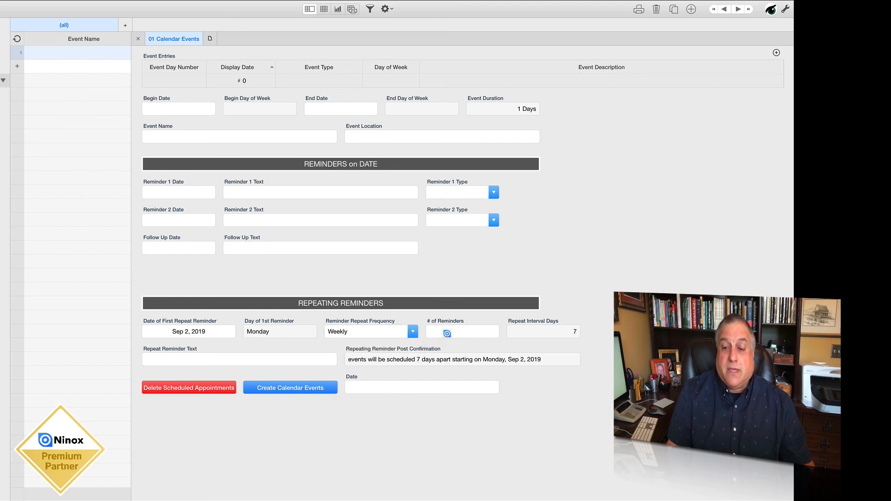
pyautogui.click(447, 334)
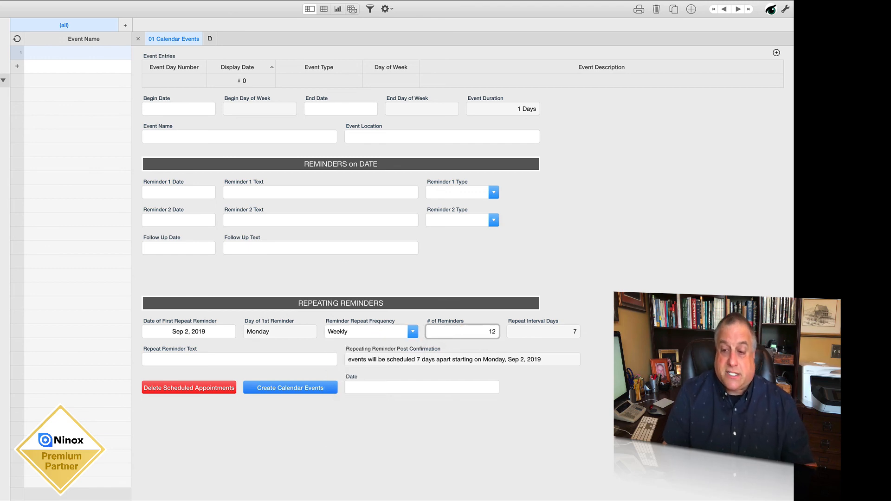
# Enter "Weekly Team Meeting" as the Repeat Reminder Text and leave the Date field empty
pyautogui.click(184, 359)
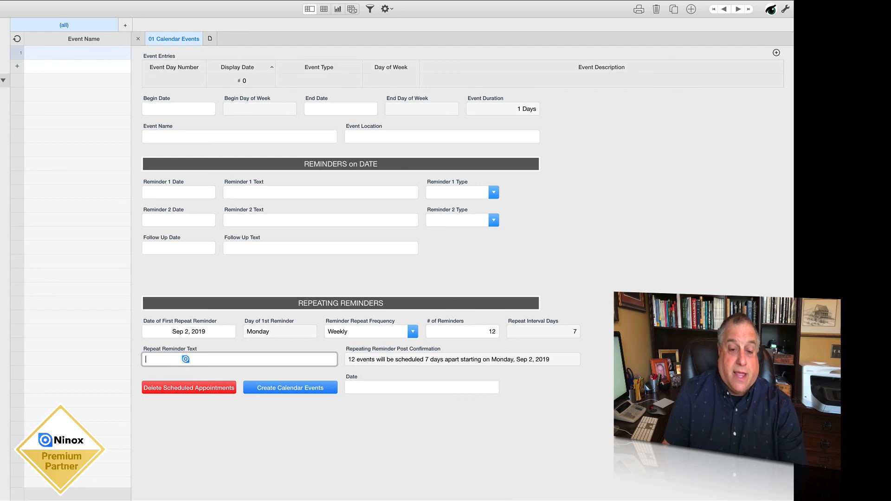
pyautogui.write('Weekly')
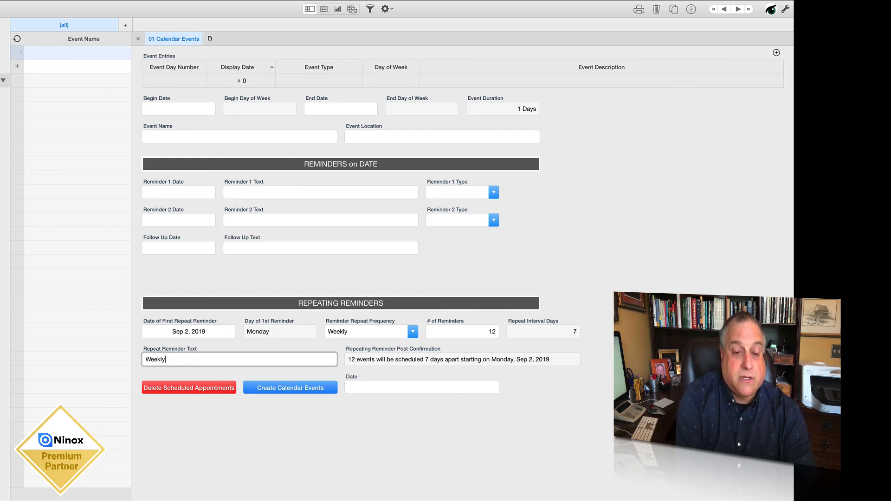
pyautogui.write(' Team Meeting')
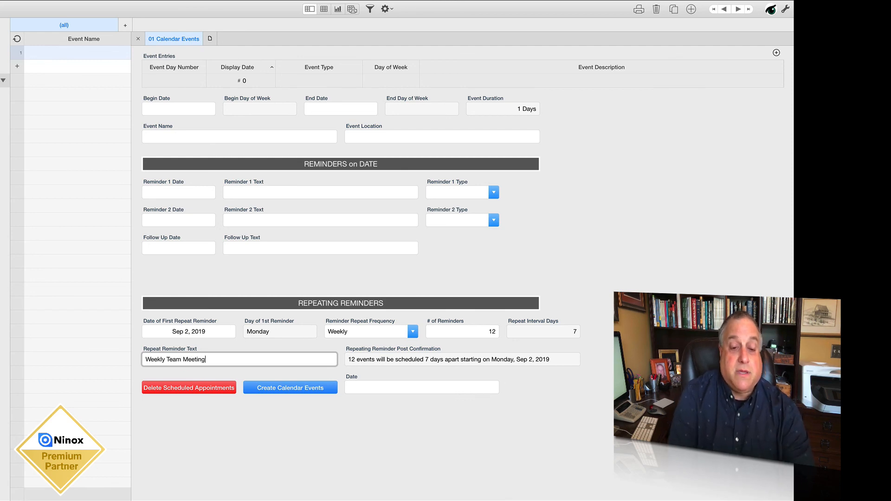
pyautogui.press('Tab')
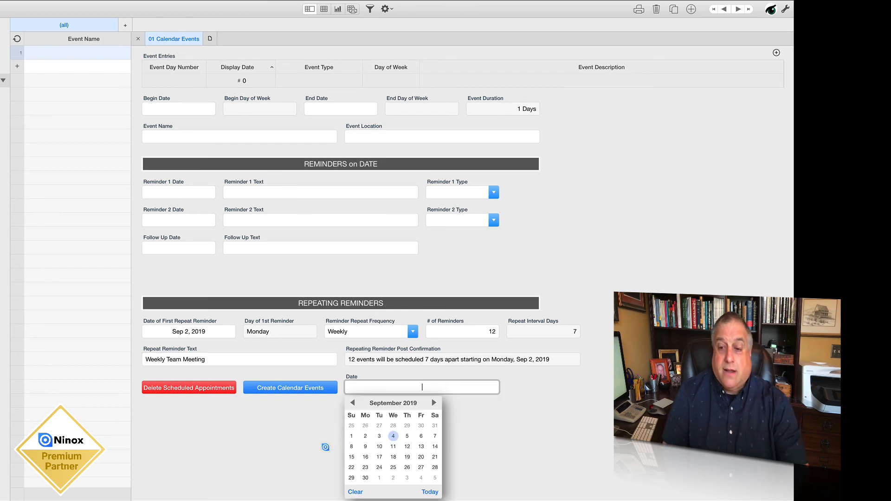
pyautogui.click(501, 455)
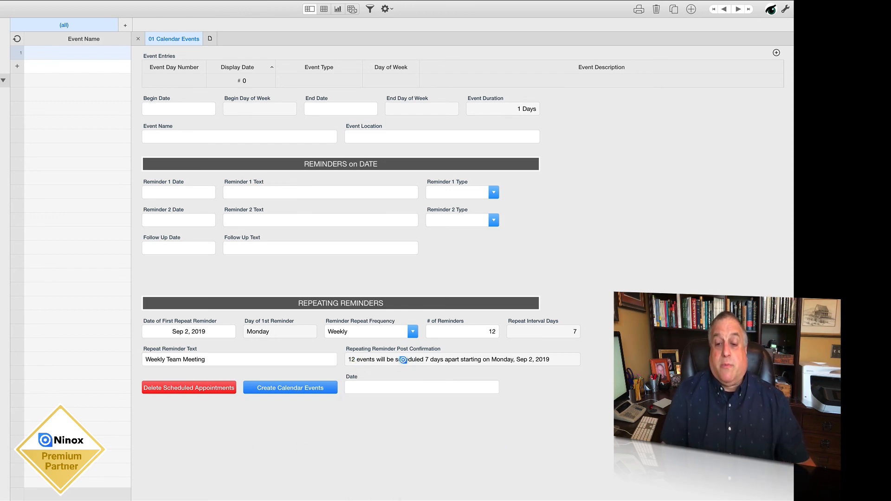
# Check the start date in the repeating reminder confirmation, create the calendar events and review the generated event entries
pyautogui.moveTo(420, 362); pyautogui.dragTo(554, 357)
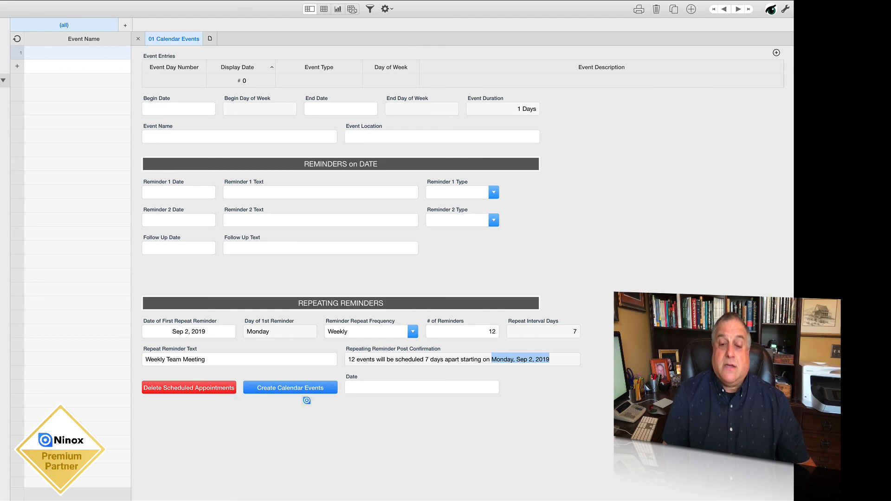
pyautogui.click(295, 388)
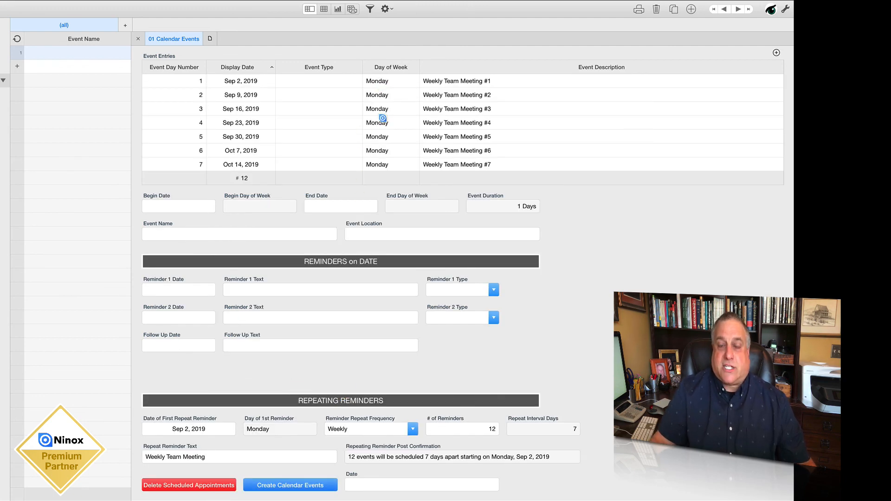
pyautogui.scroll(-5, 383, 119)
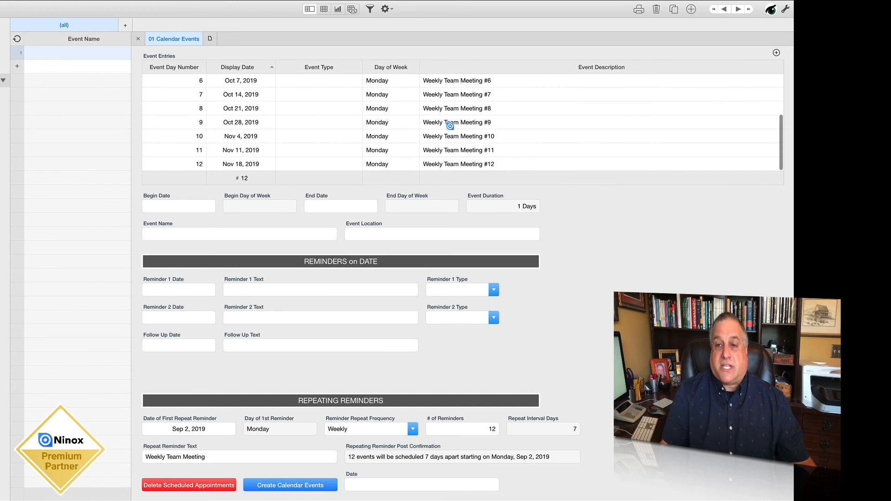
pyautogui.scroll(5, 450, 124)
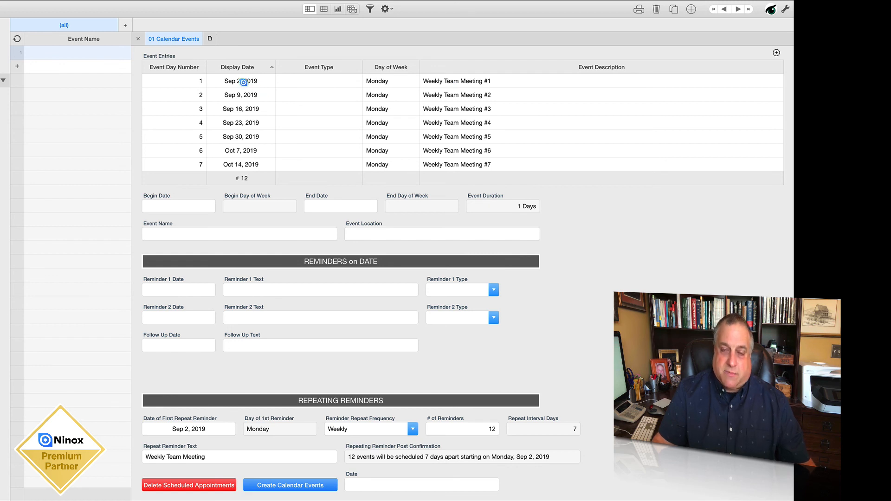
pyautogui.scroll(-5, 275, 136)
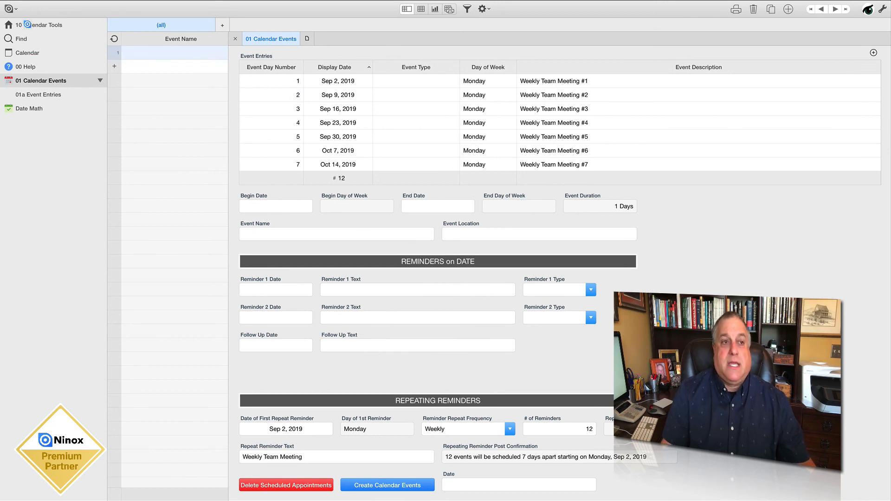
# Open the Date Math table from the 10 Calendar Tools home page and view its record's date formulas
pyautogui.click(28, 25)
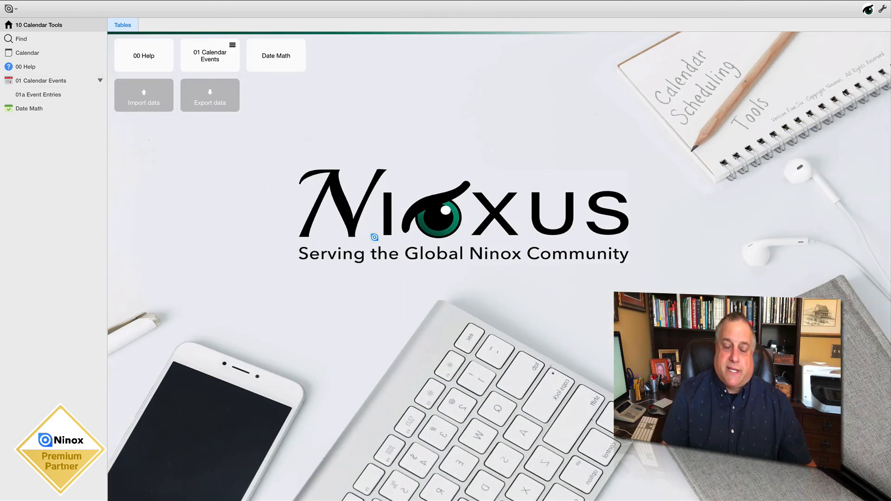
pyautogui.click(292, 68)
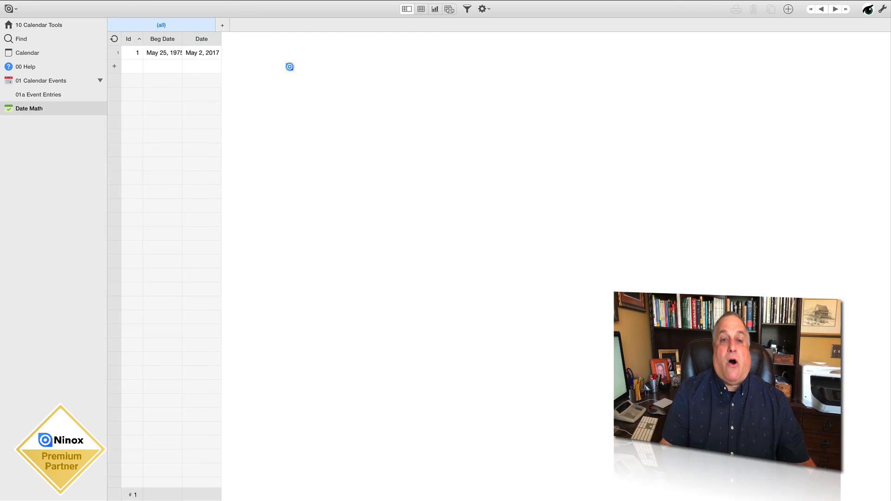
pyautogui.click(194, 52)
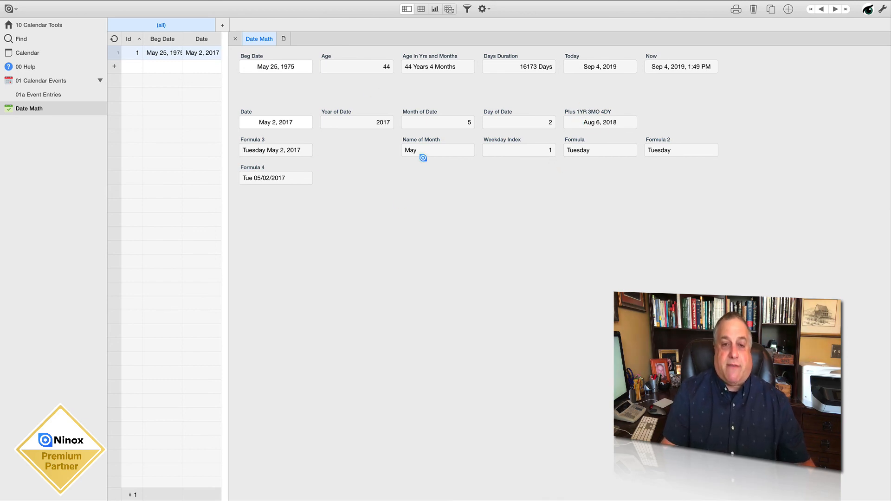
pyautogui.moveTo(237, 38); pyautogui.dragTo(46, 82)
# Return to the 01 Calendar Events record and view the available Reminder Repeat Frequency options without changing the choice
pyautogui.click(43, 81)
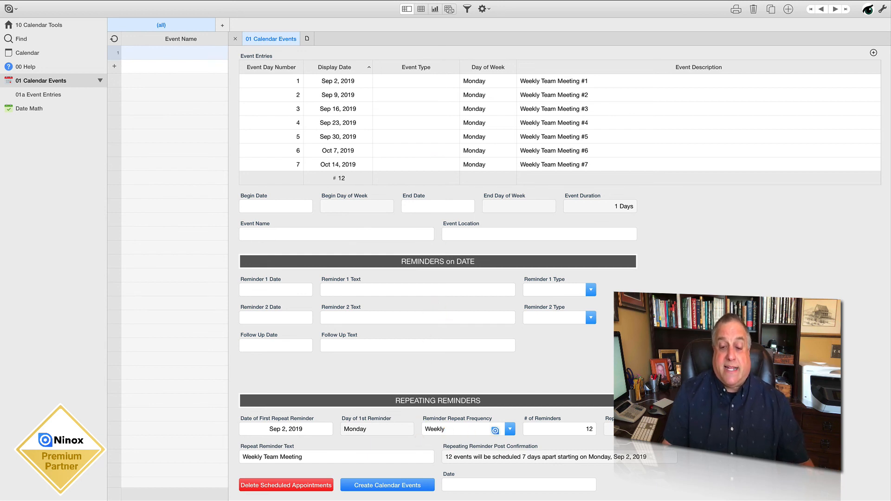
pyautogui.click(511, 430)
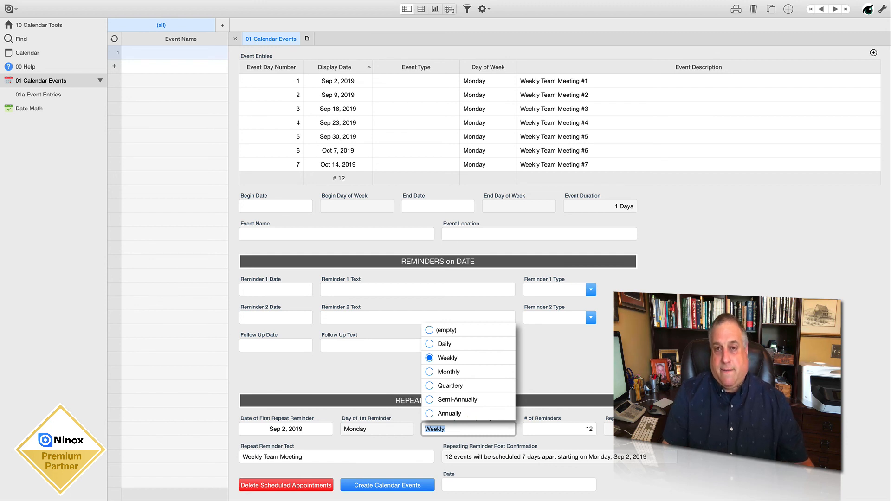
pyautogui.press('Escape')
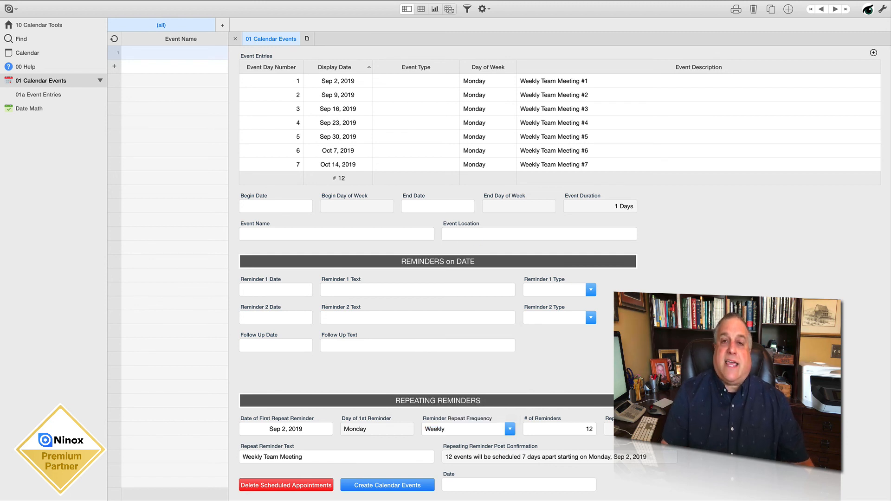
# Read the 00 Help entry for the Post Multi-Day Event (Lines 66-77) code snippet
pyautogui.click(23, 66)
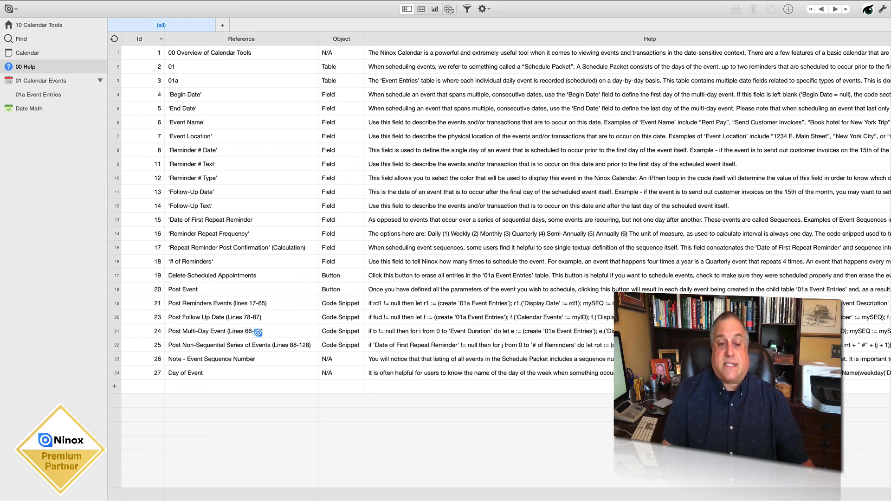
pyautogui.click(232, 332)
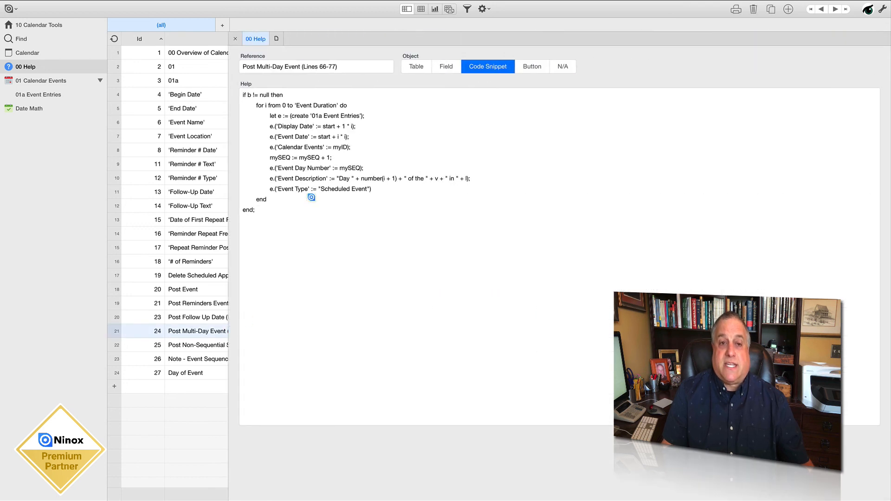
# Enable edit mode in the 01 Calendar Events table and open the formula of the Create Calendar Events button
pyautogui.click(39, 81)
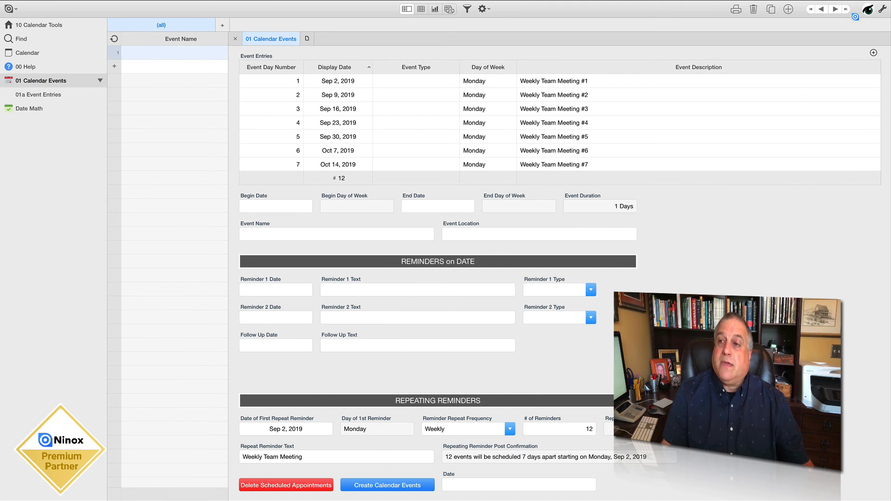
pyautogui.click(882, 10)
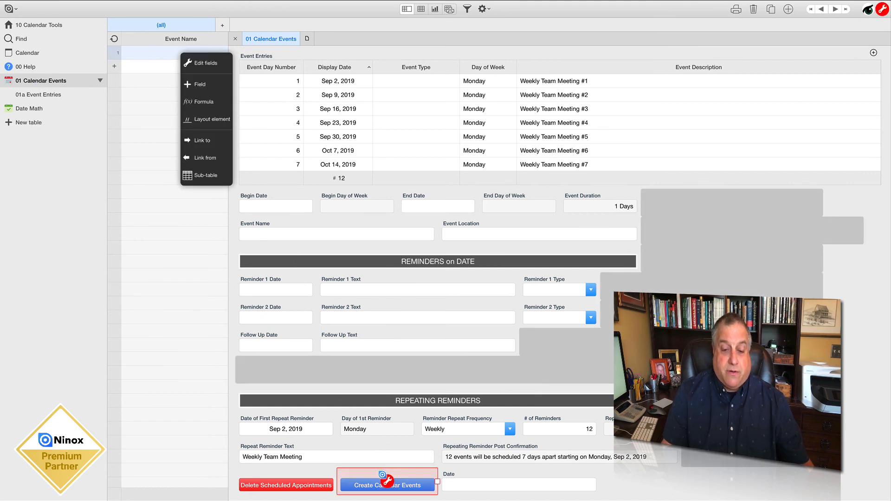
pyautogui.click(388, 482)
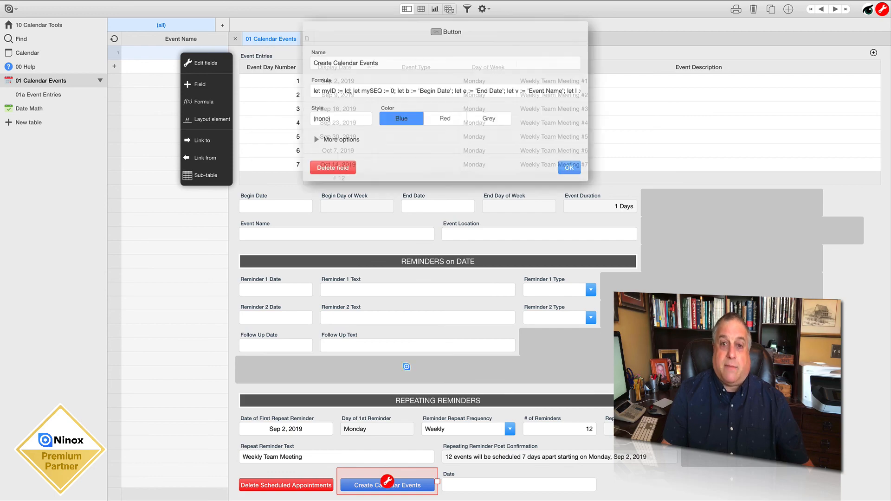
pyautogui.click(378, 90)
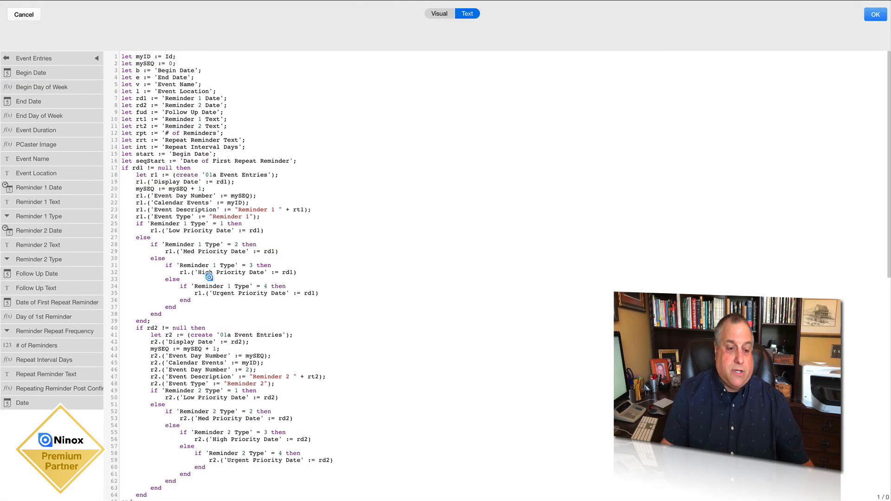
# Highlight the multi-day event code in lines 66-77, then leave the formula and button settings without changes
pyautogui.scroll(-10, 209, 277)
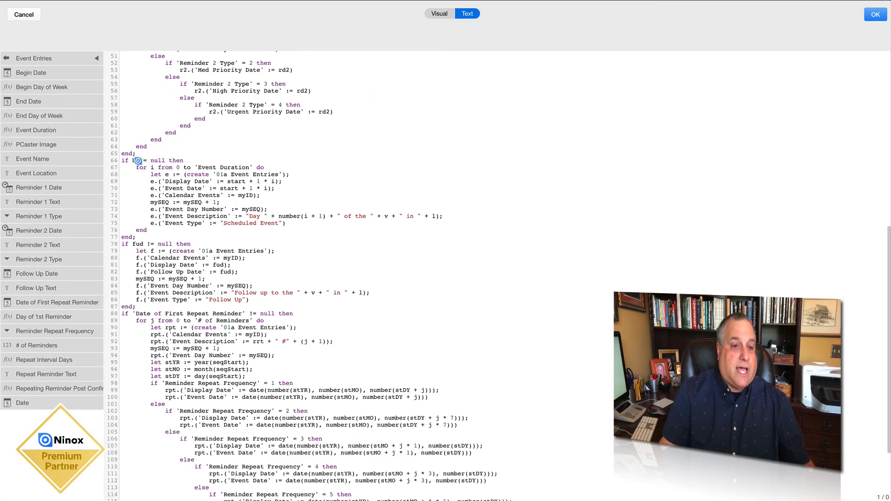
pyautogui.moveTo(121, 160); pyautogui.dragTo(156, 237)
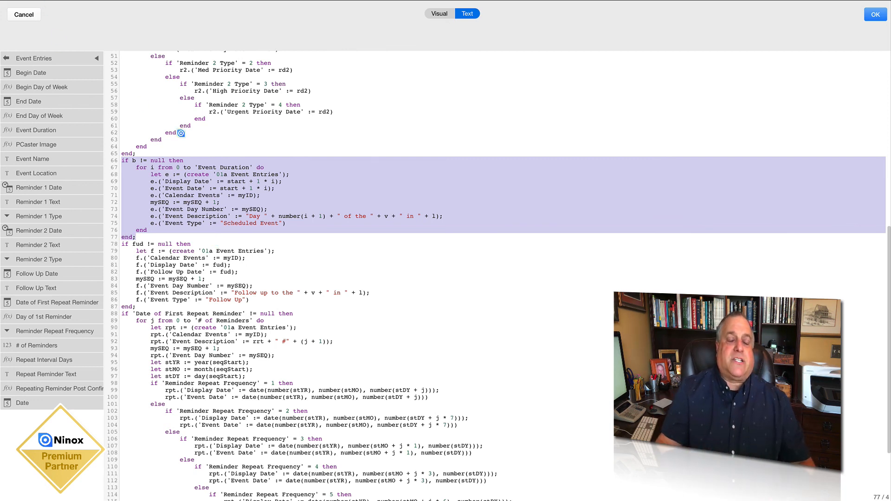
pyautogui.scroll(10, 180, 133)
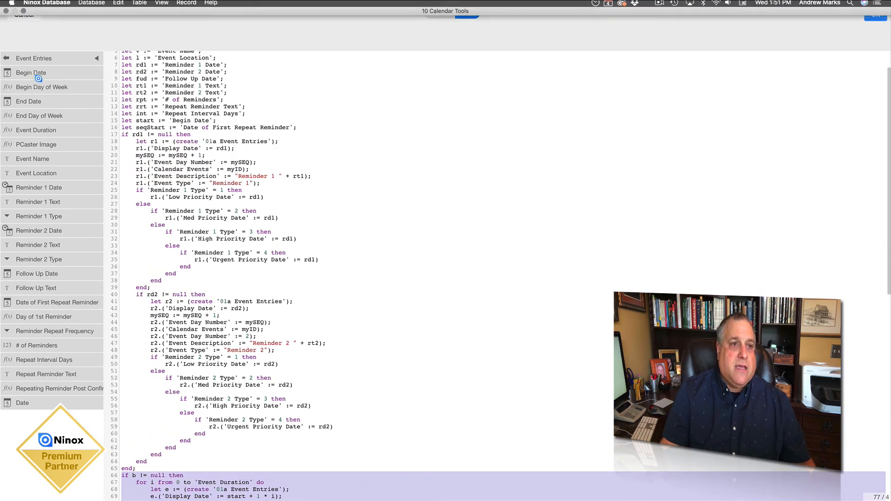
pyautogui.click(29, 15)
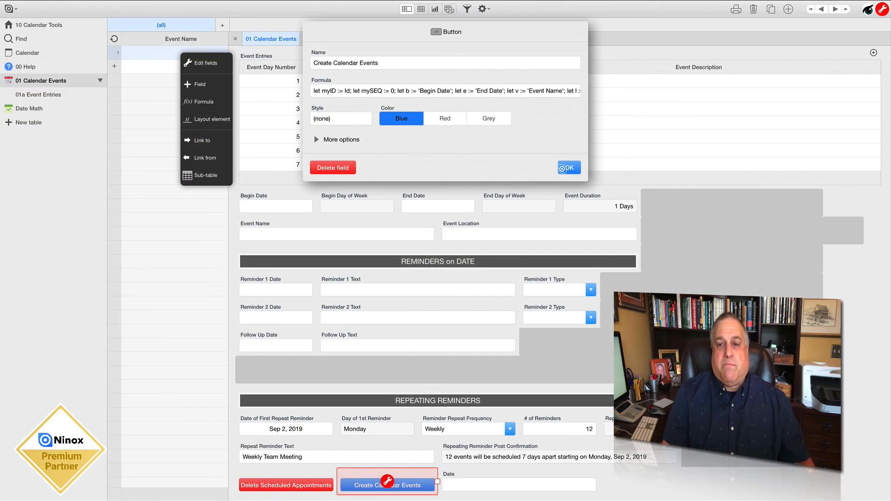
pyautogui.click(564, 168)
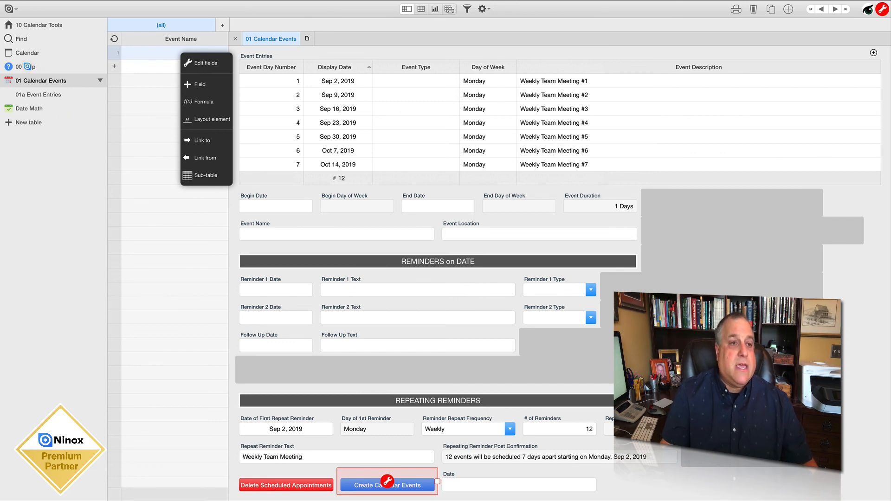
# Return to the 00 Help table, close the multi-day snippet and read the Post Event button's entry
pyautogui.click(27, 67)
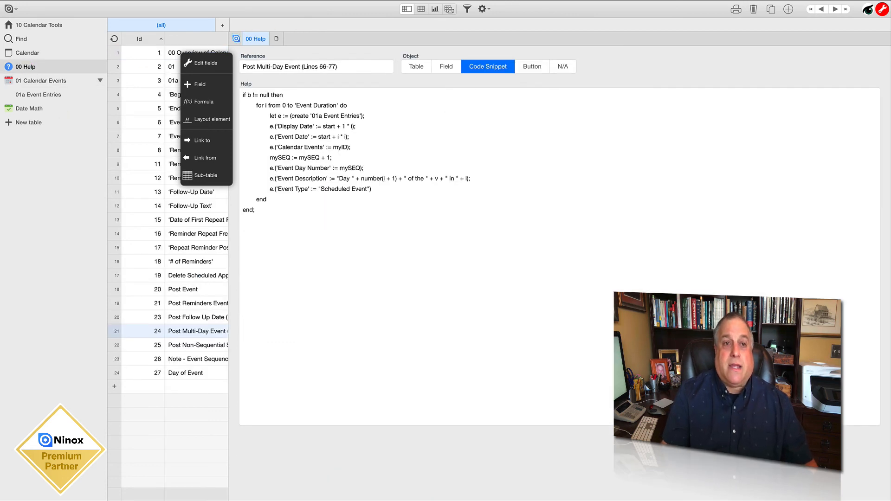
pyautogui.click(236, 39)
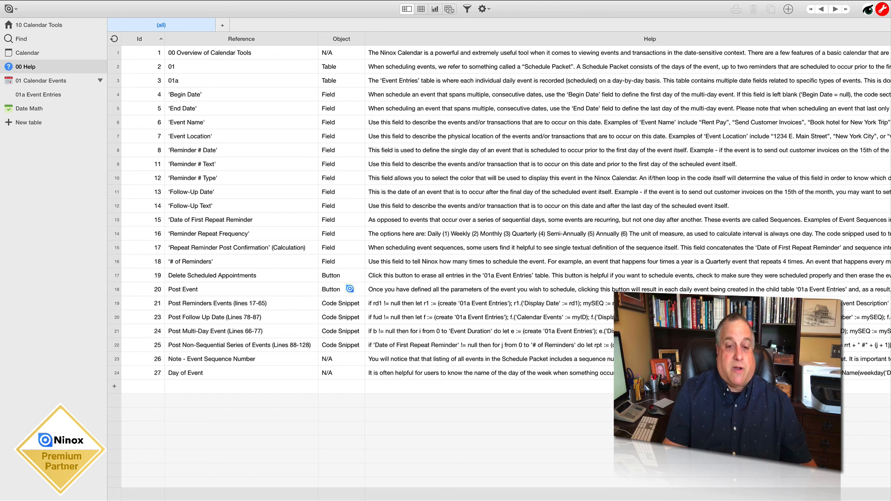
pyautogui.click(349, 288)
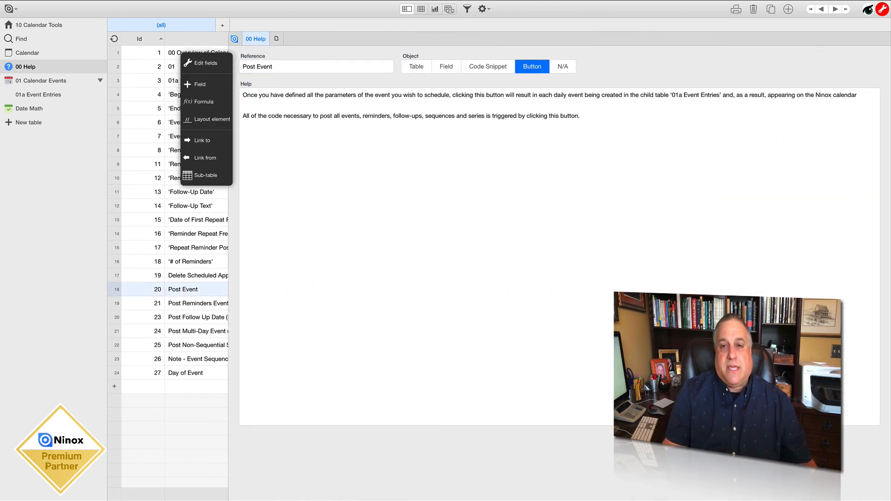
pyautogui.click(236, 38)
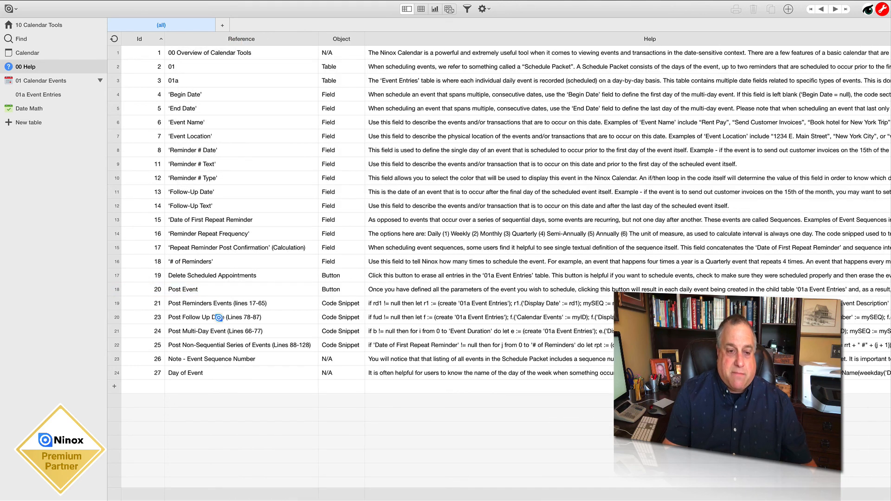